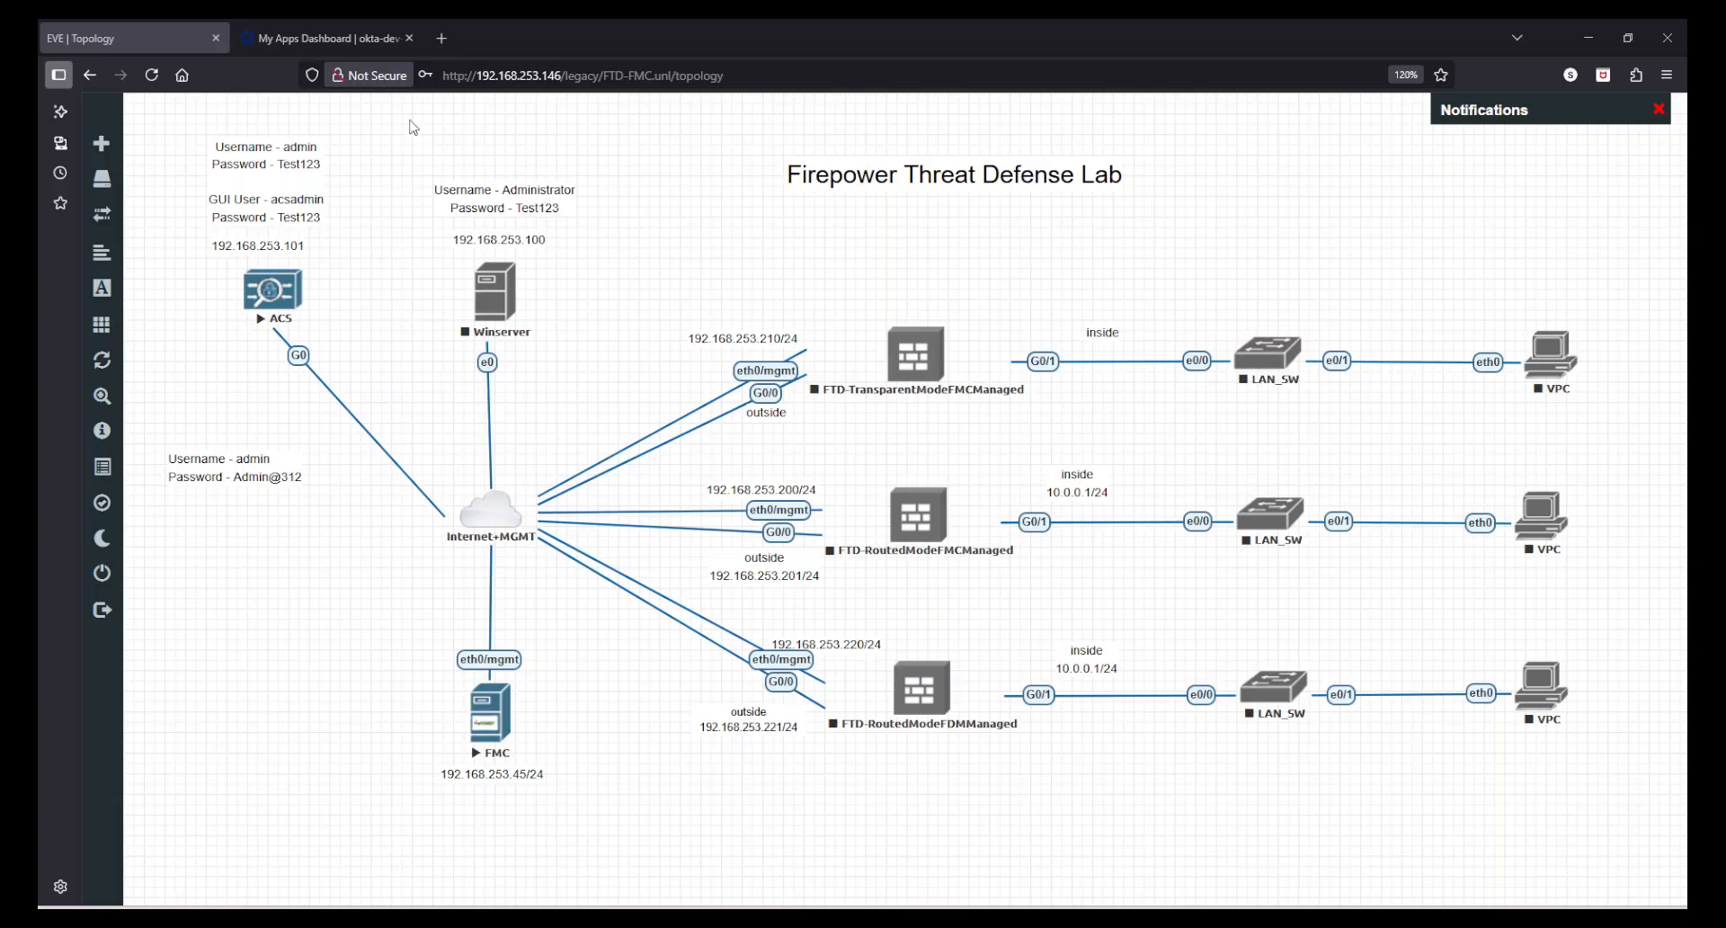
pyautogui.click(442, 40)
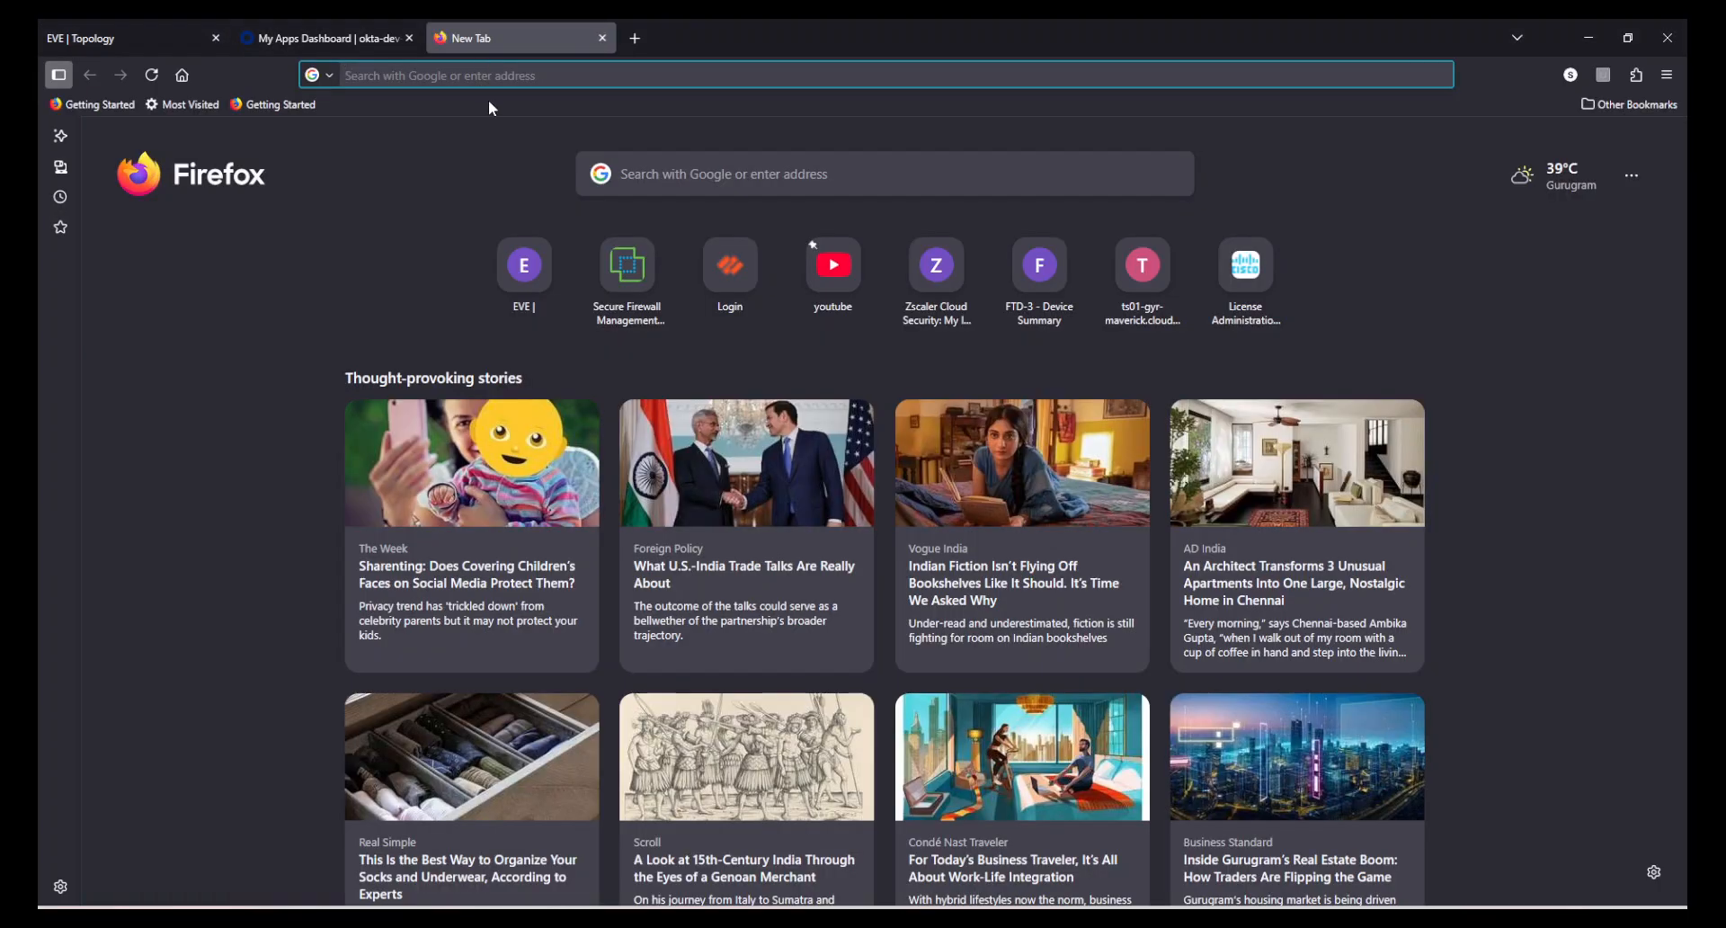
pyautogui.write('https://192.')
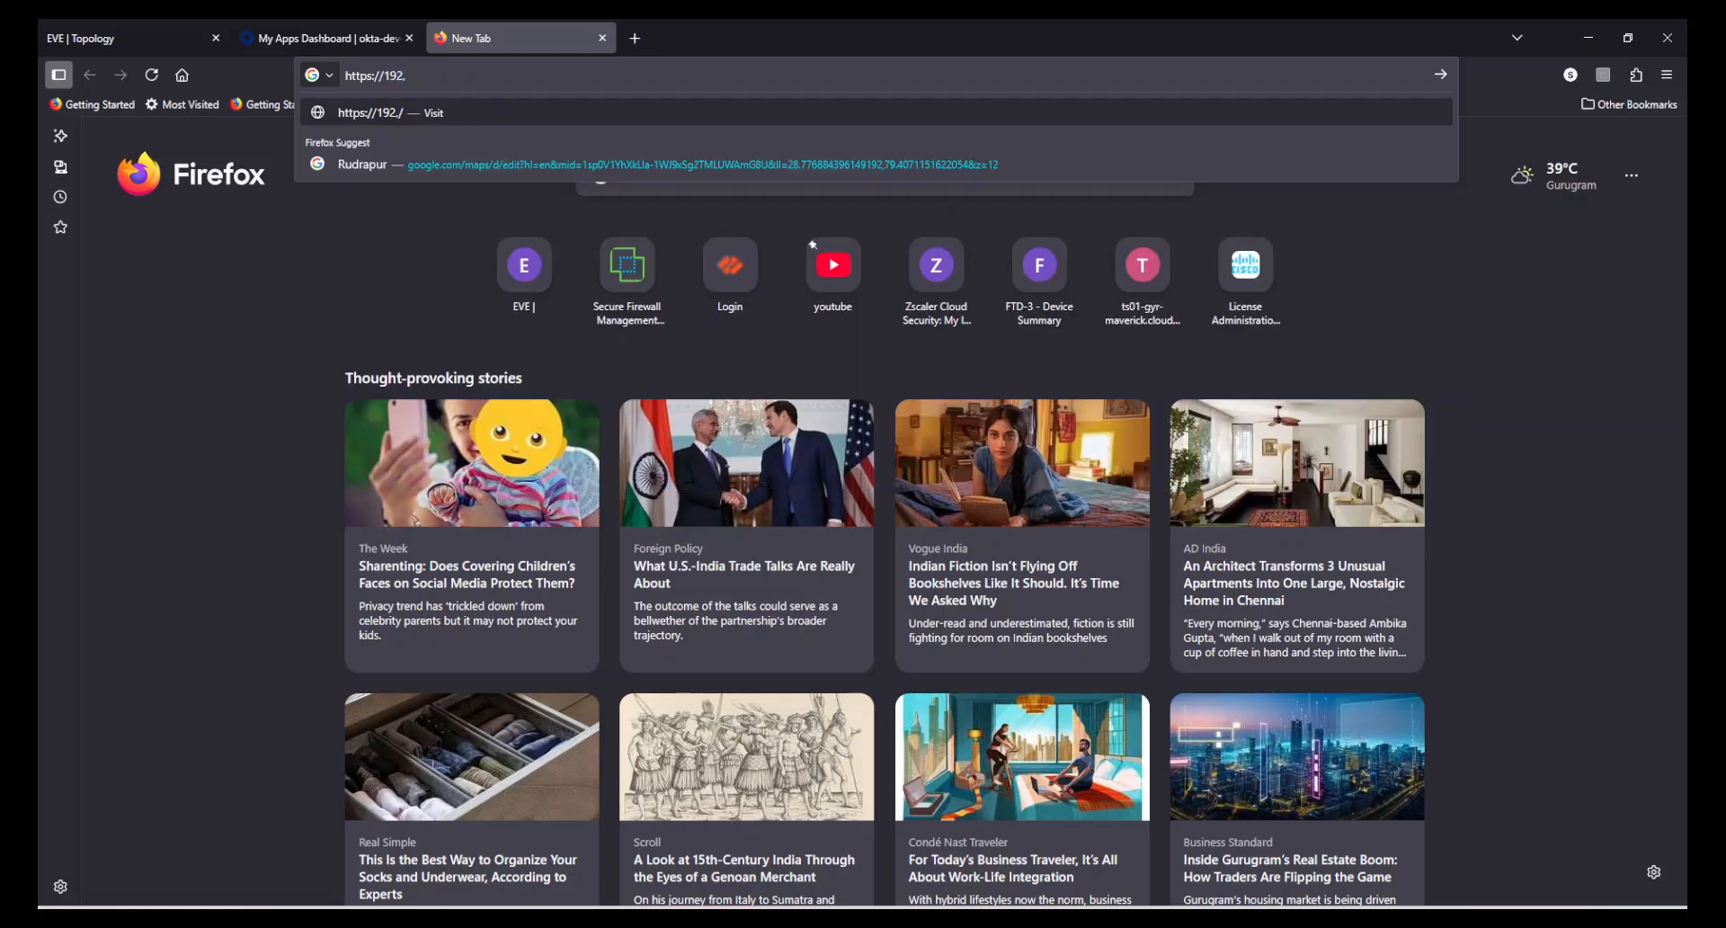
pyautogui.press('BackSpace')
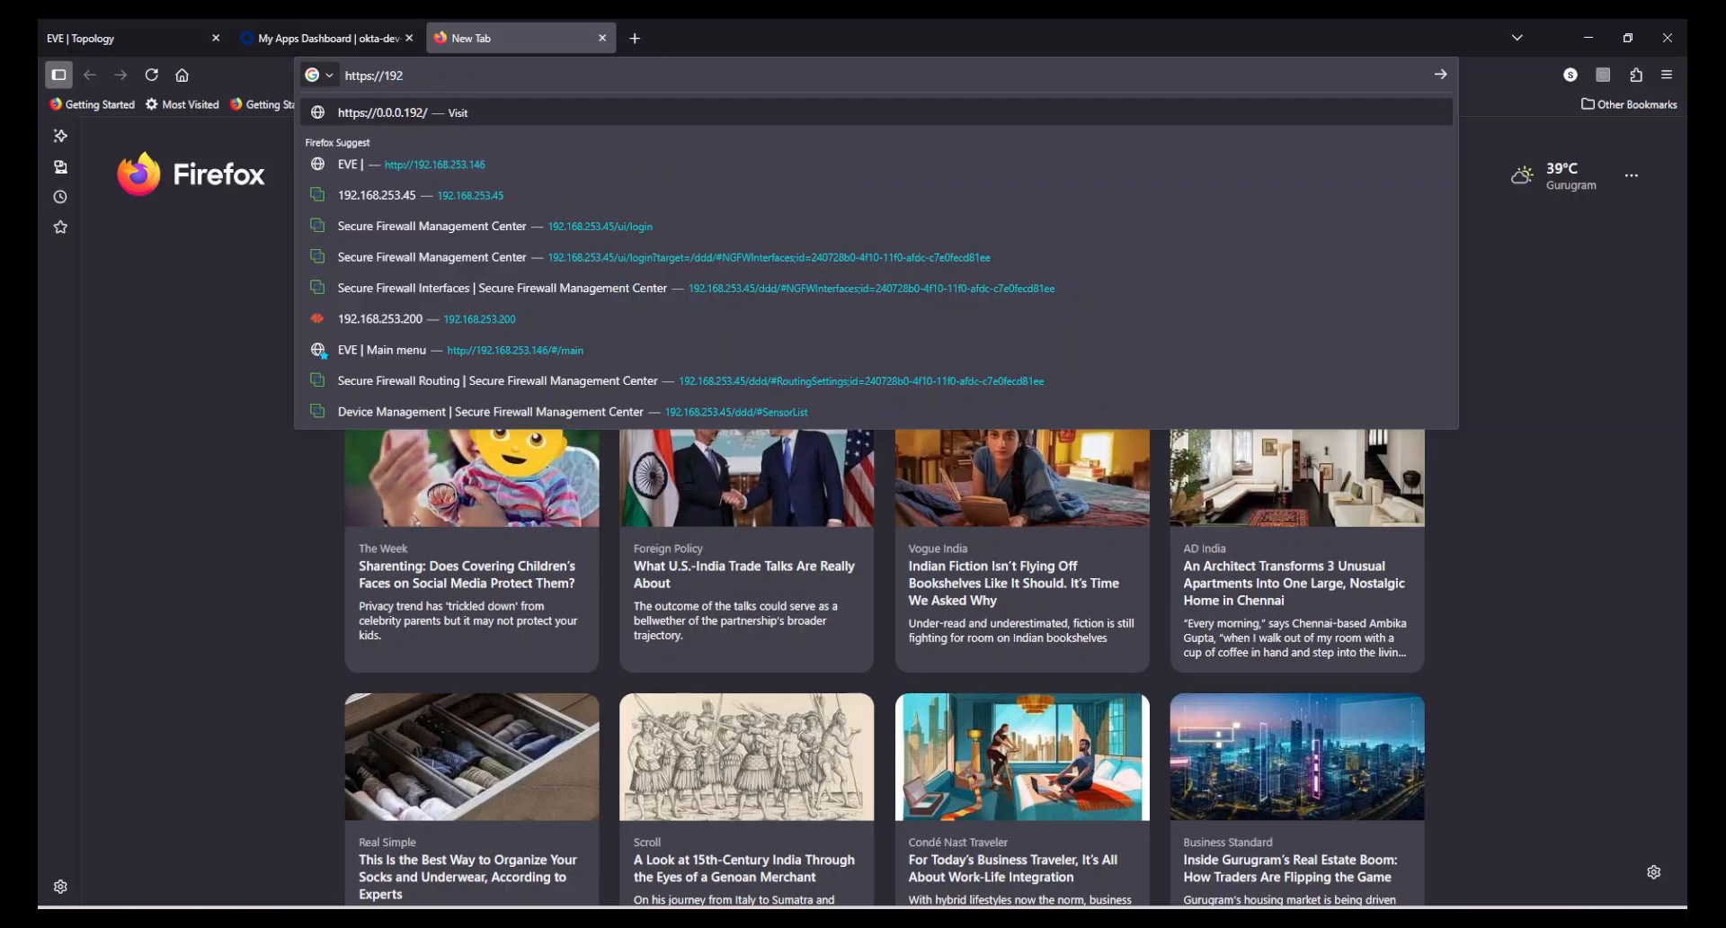
pyautogui.press('Down')
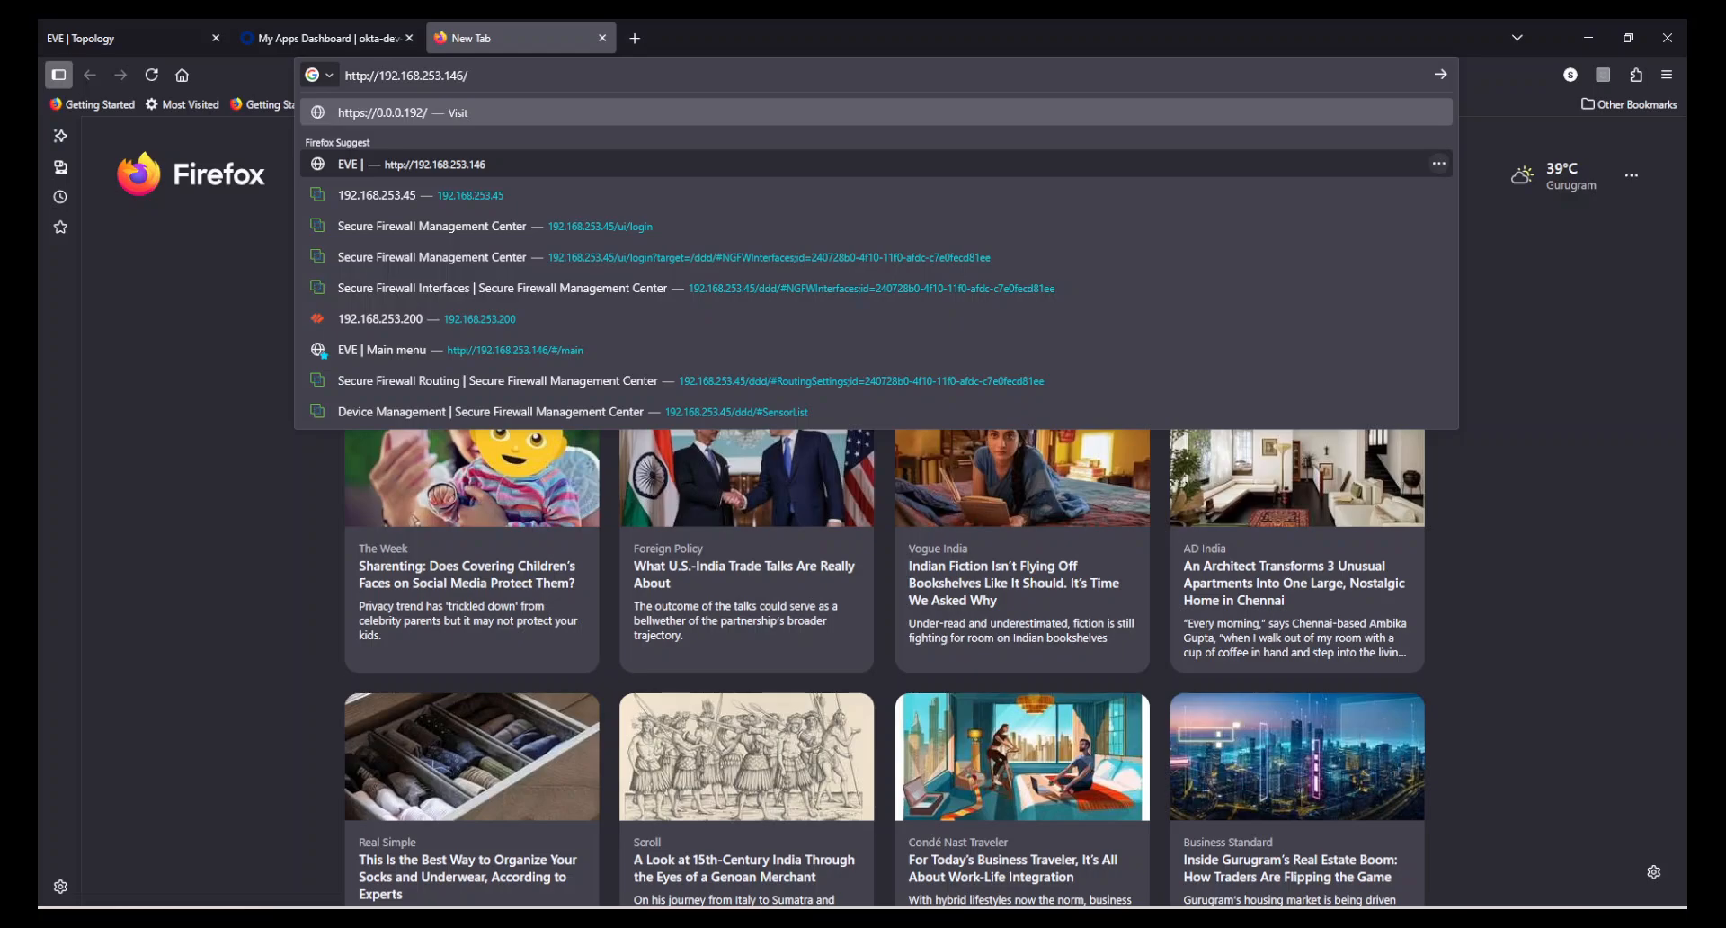
pyautogui.press('BackSpace')
pyautogui.press('BackSpace')
pyautogui.write('01')
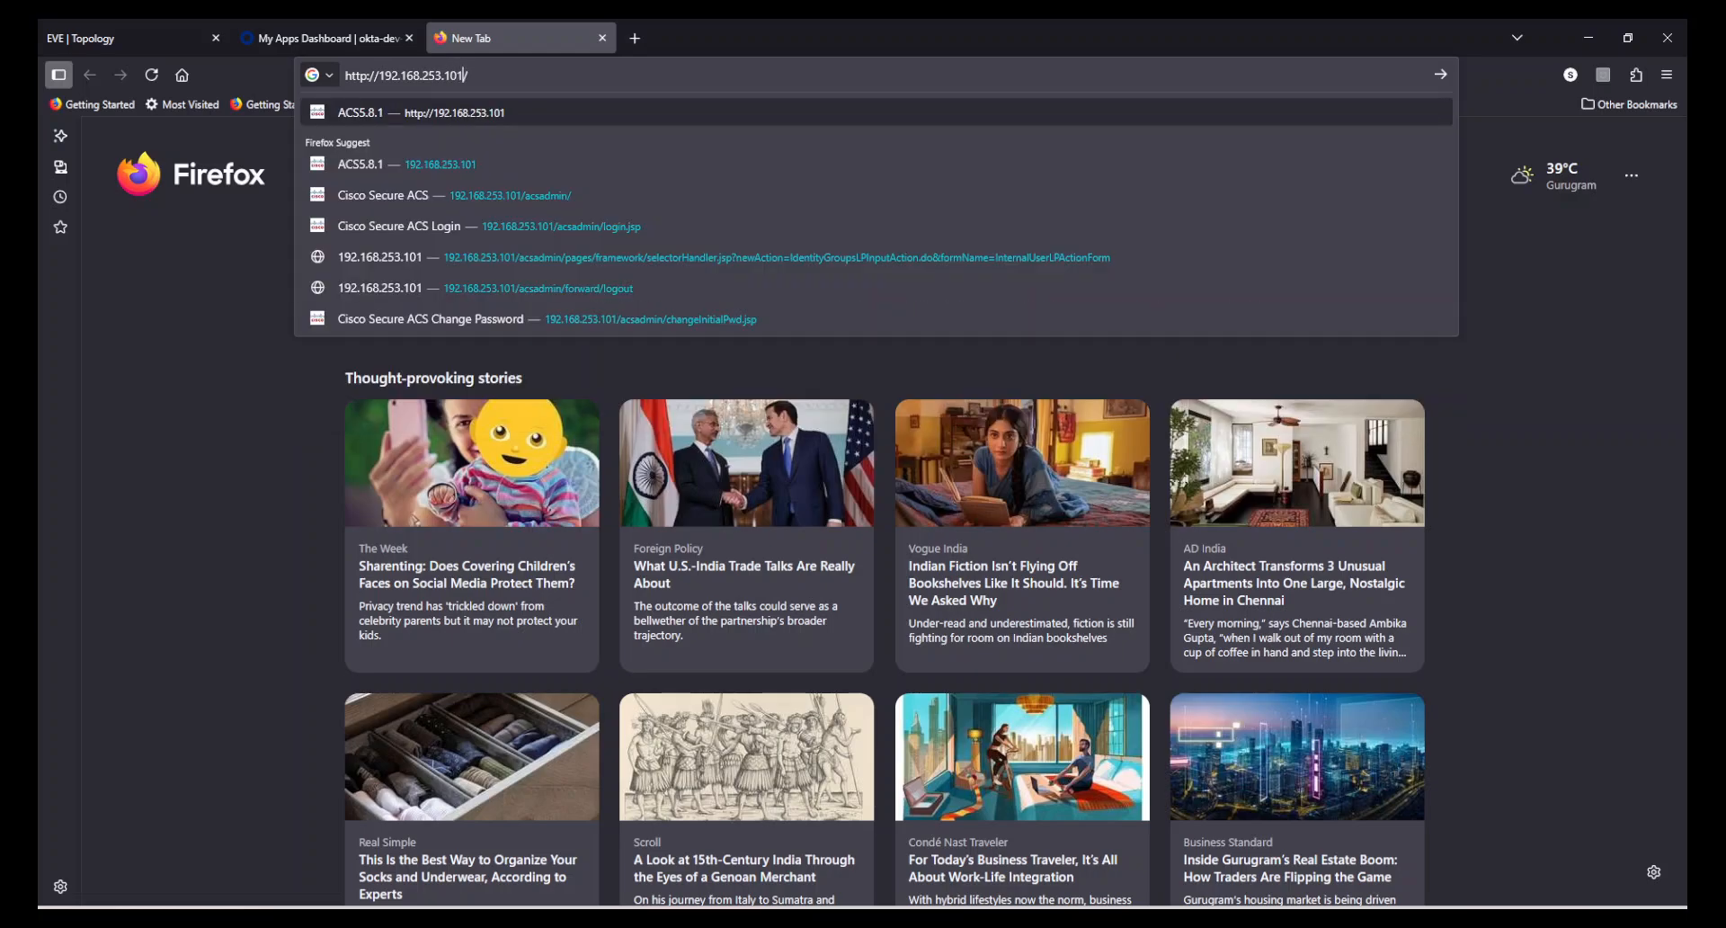
pyautogui.press('Return')
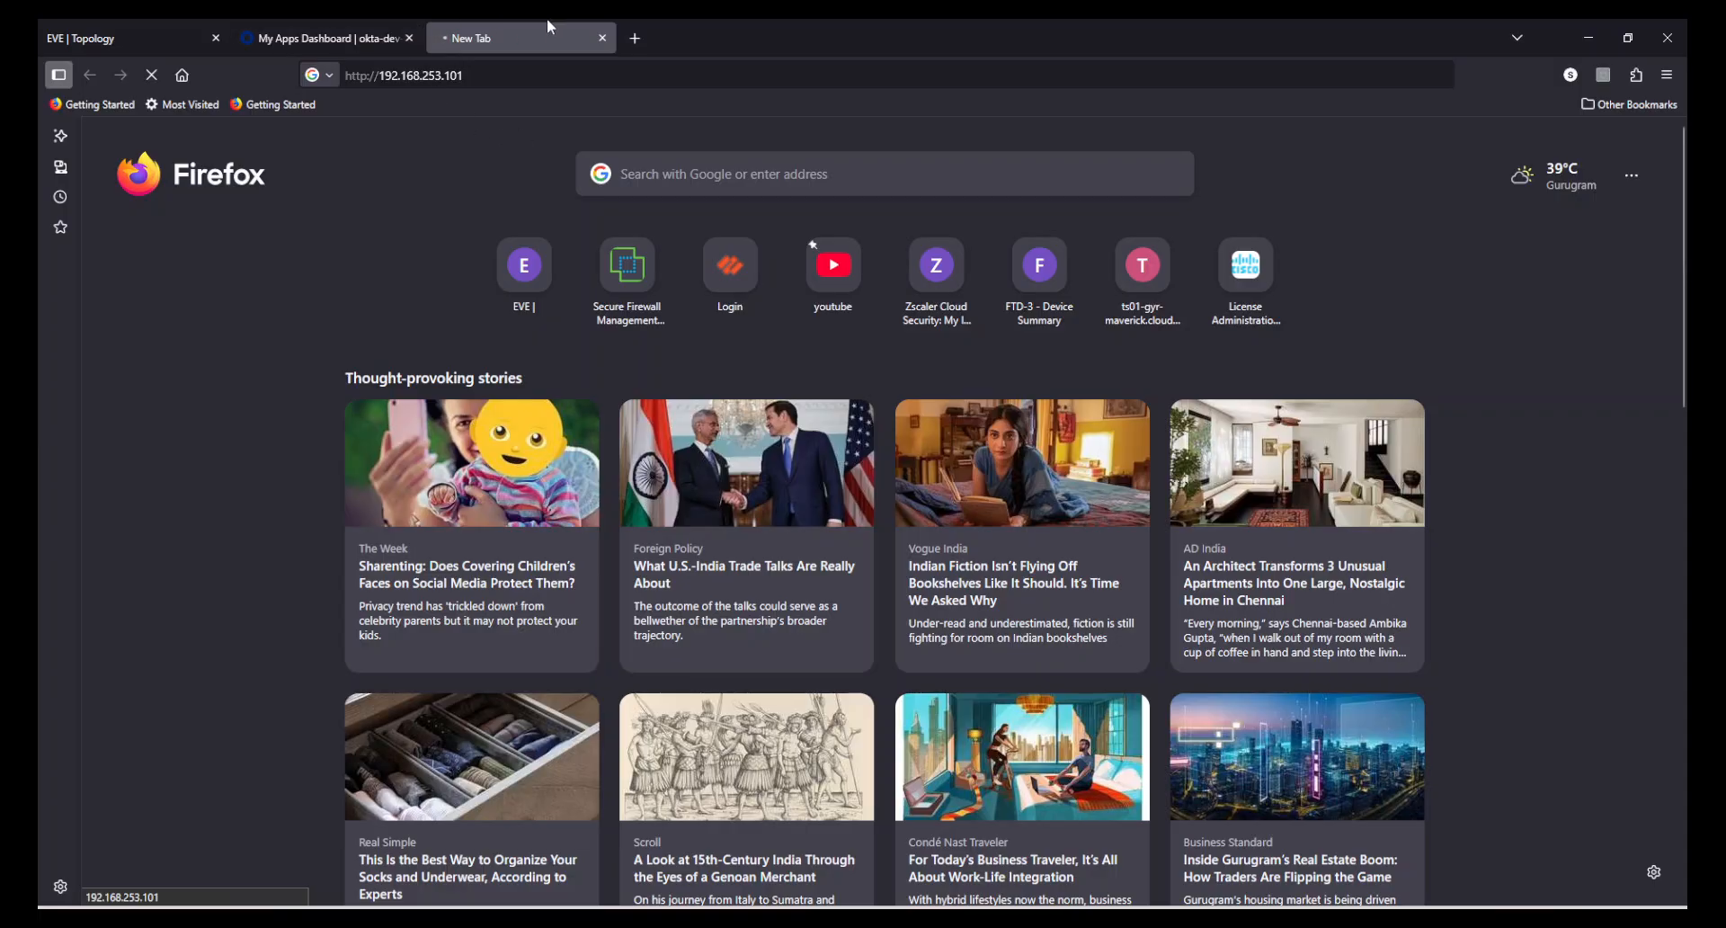
pyautogui.click(99, 20)
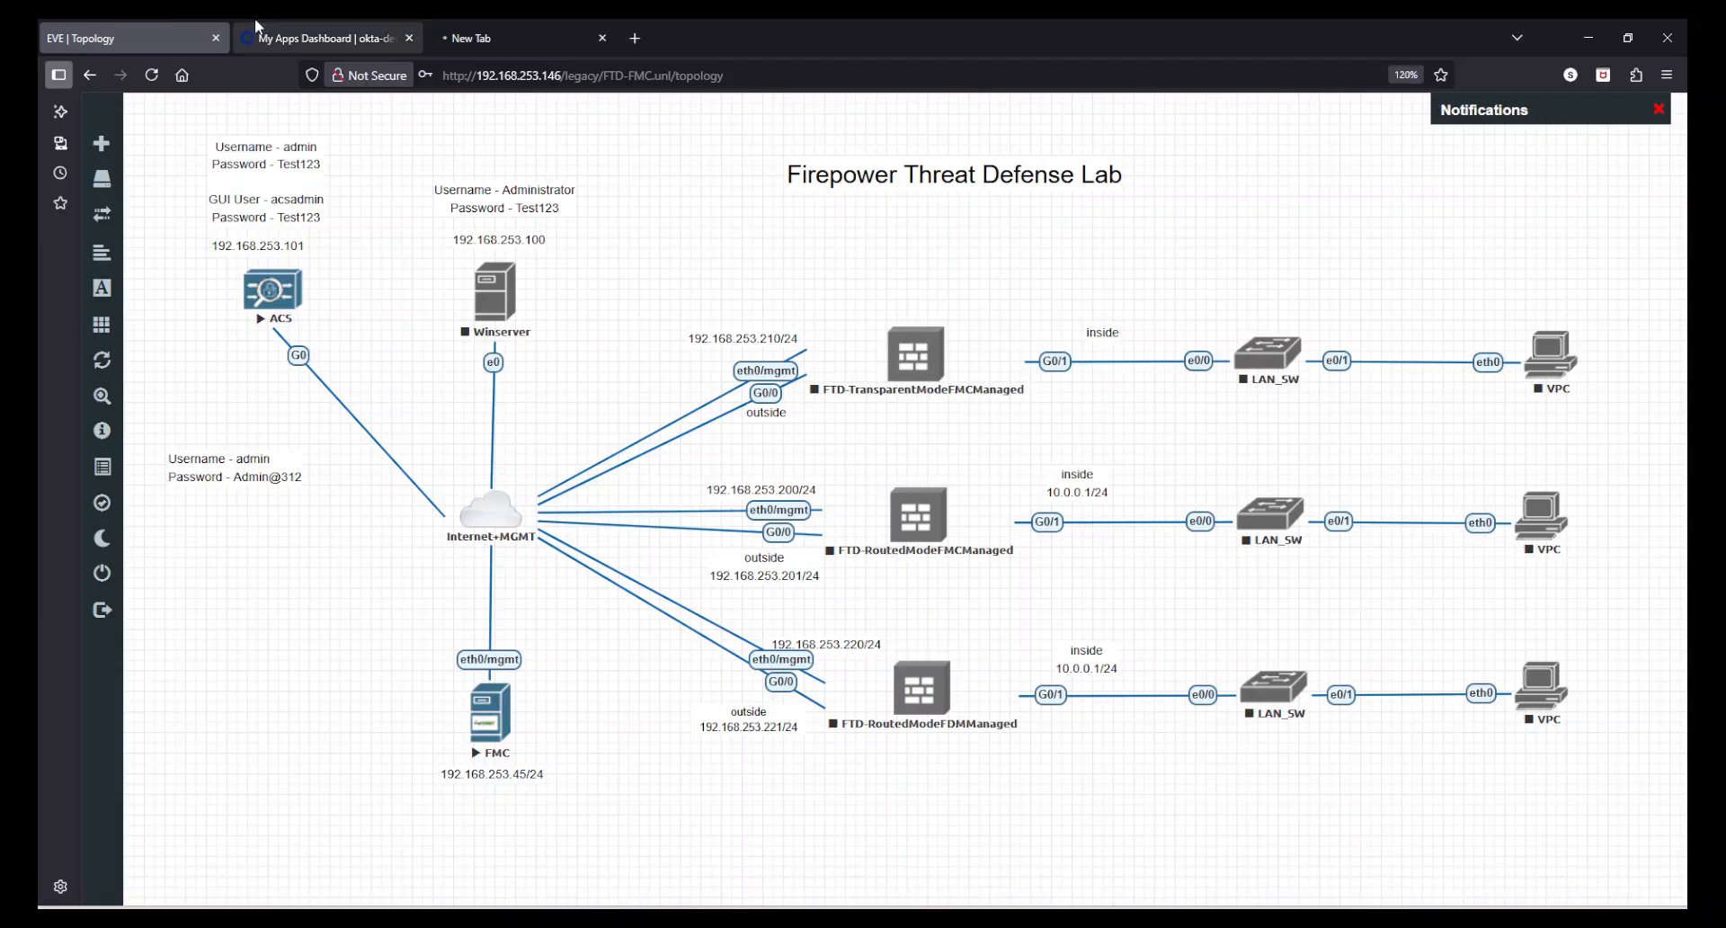
pyautogui.click(326, 20)
pyautogui.click(492, 27)
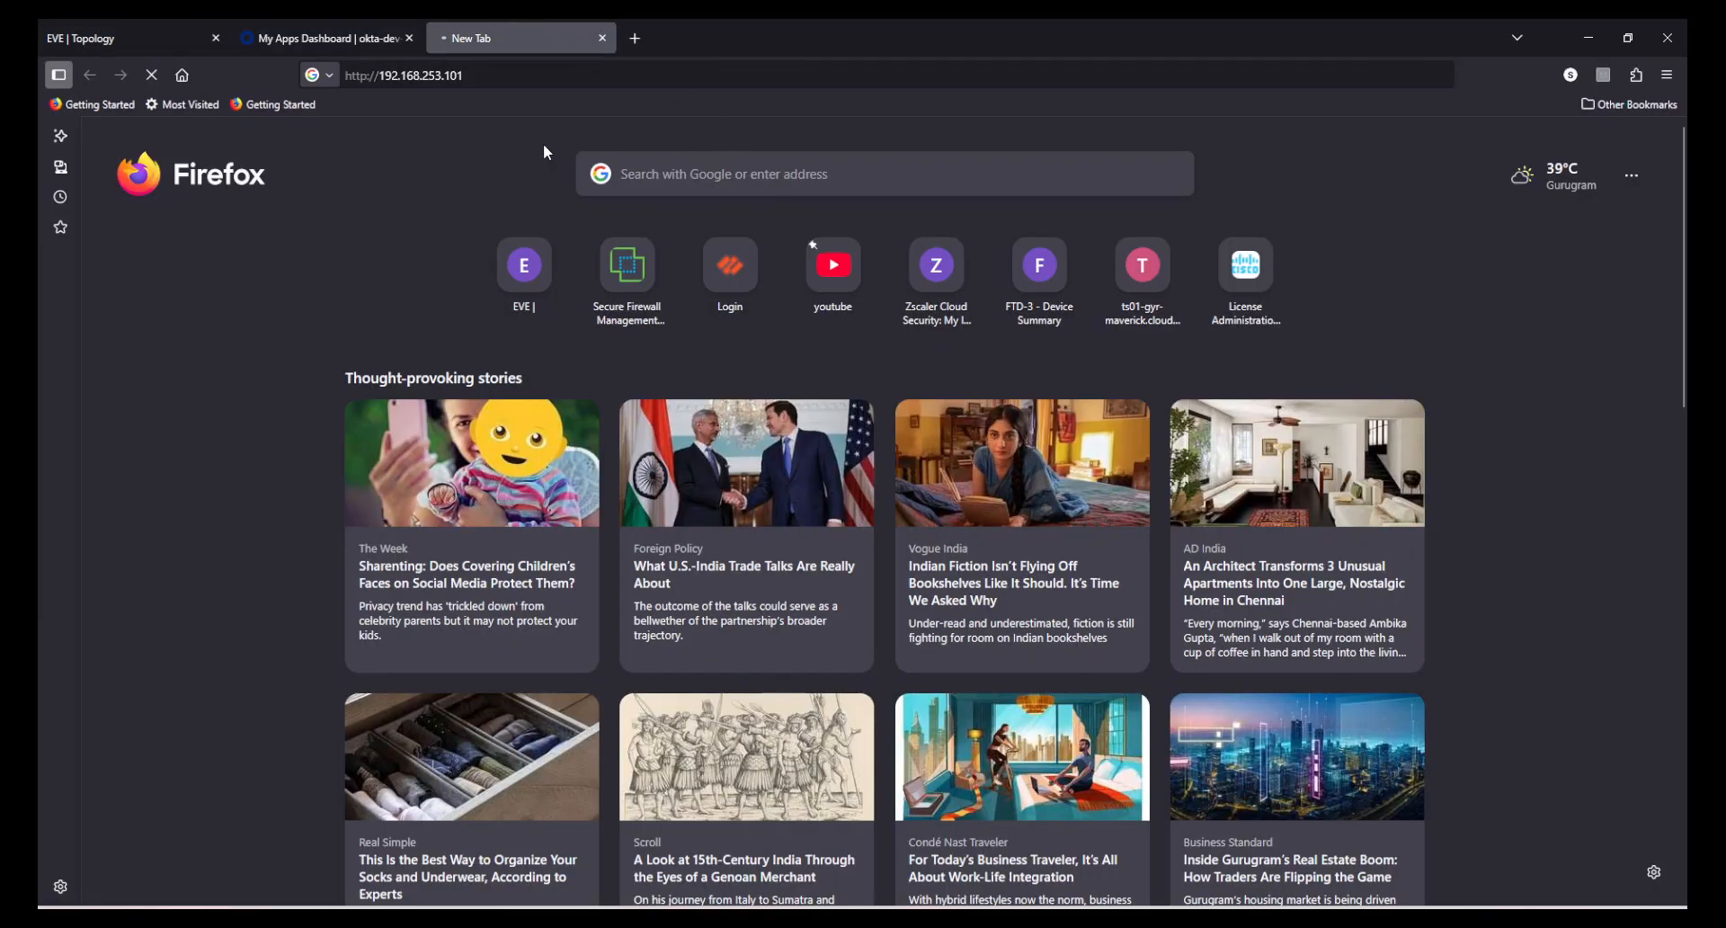
pyautogui.click(472, 75)
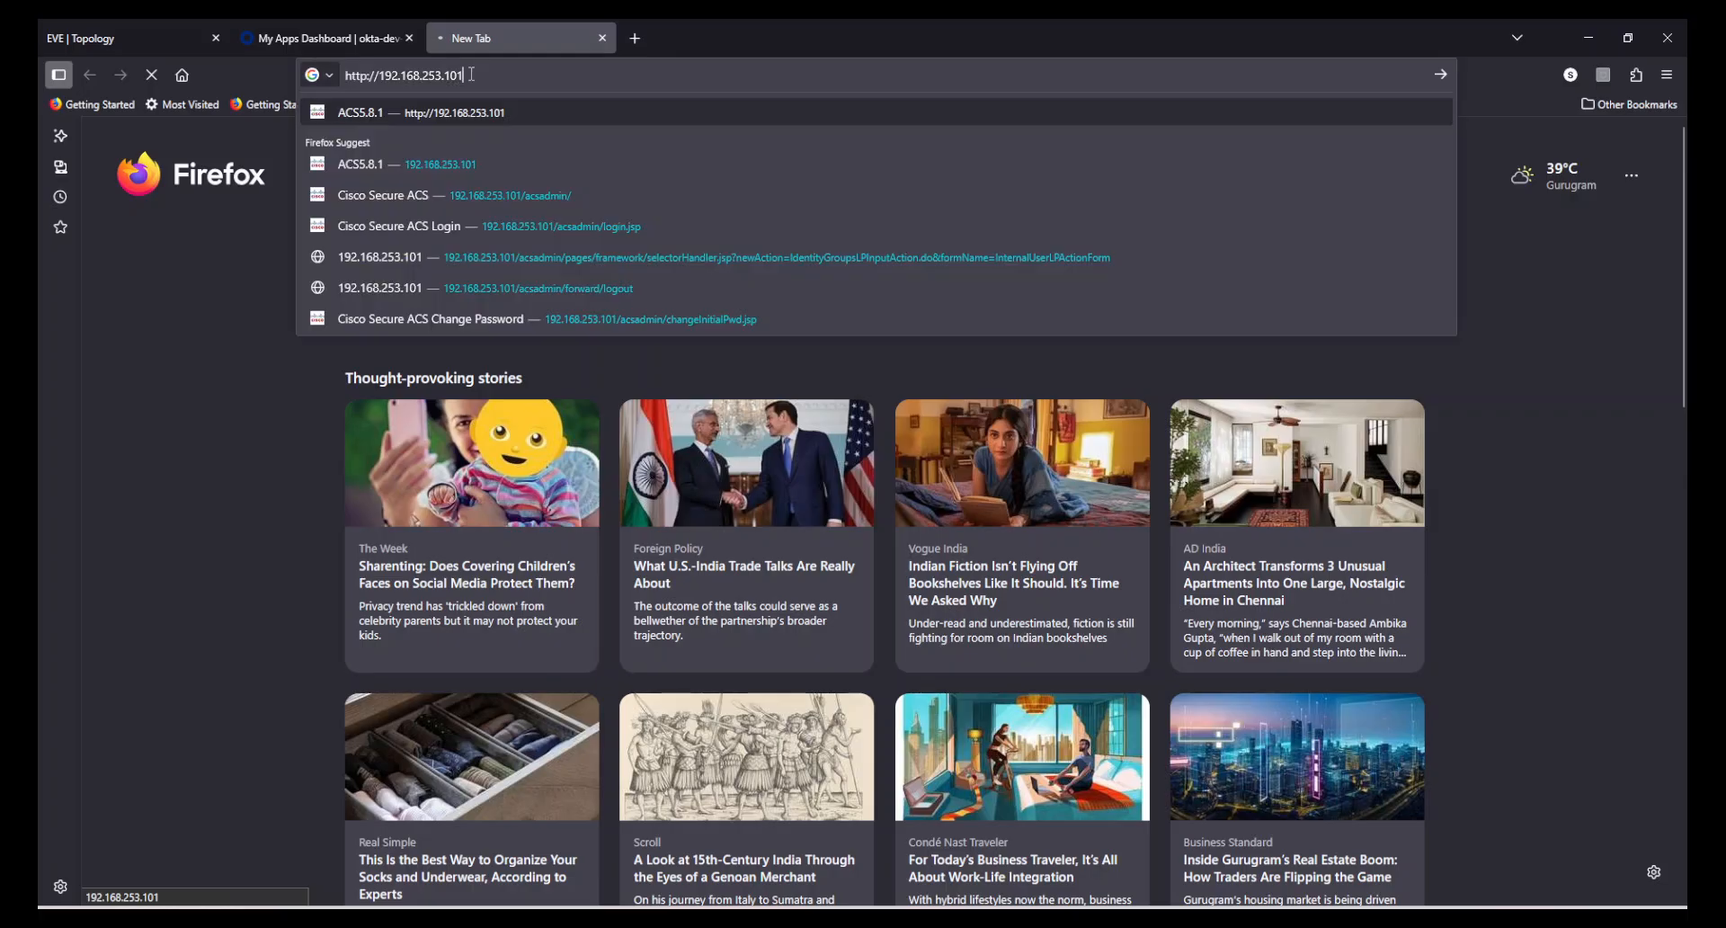
pyautogui.press('Home')
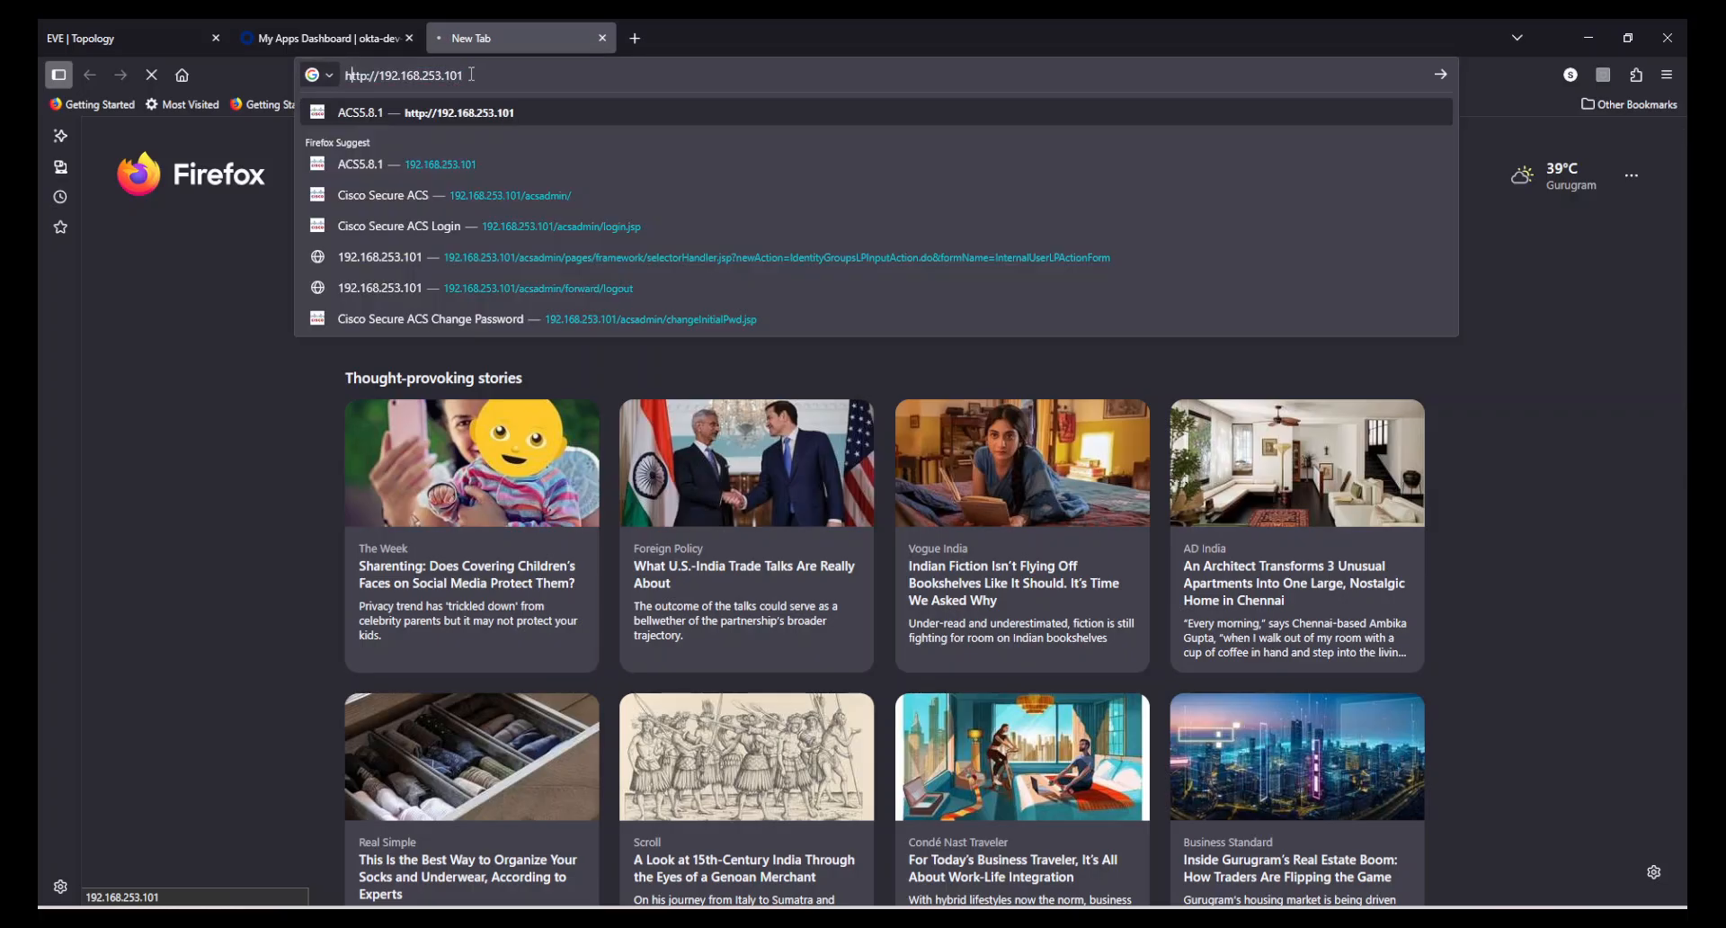
pyautogui.press('Return')
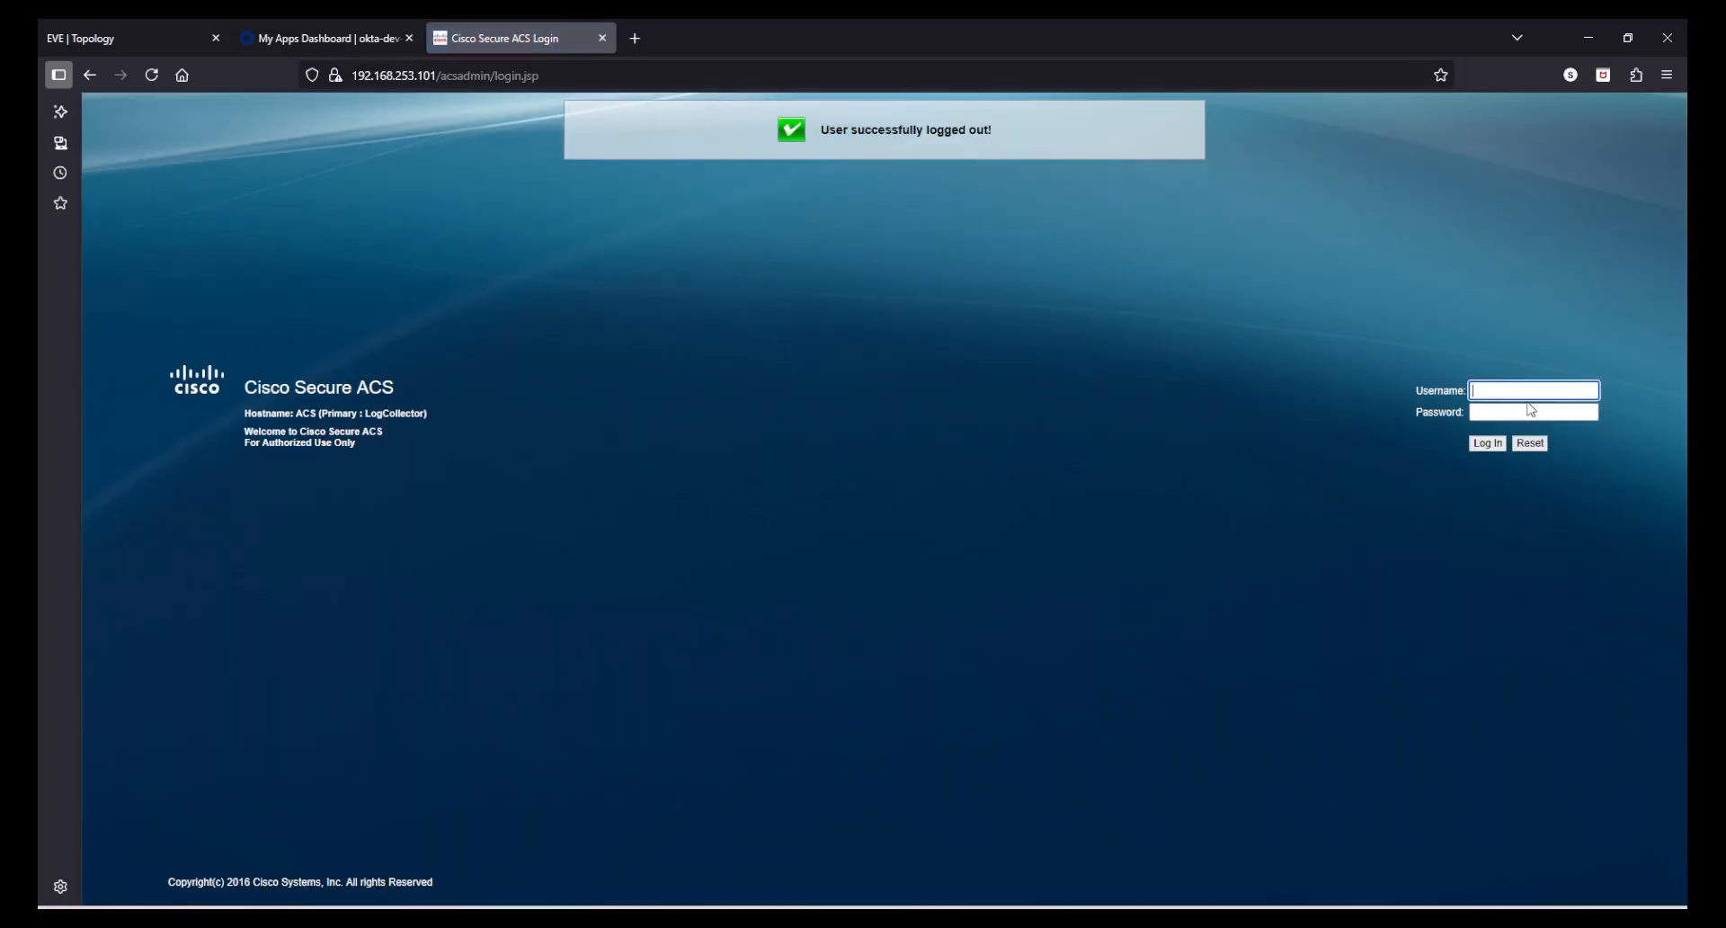
# Log in to Cisco Secure ACS as acsadmin with the account password and decline saving the password in the browser
pyautogui.press('Tab')
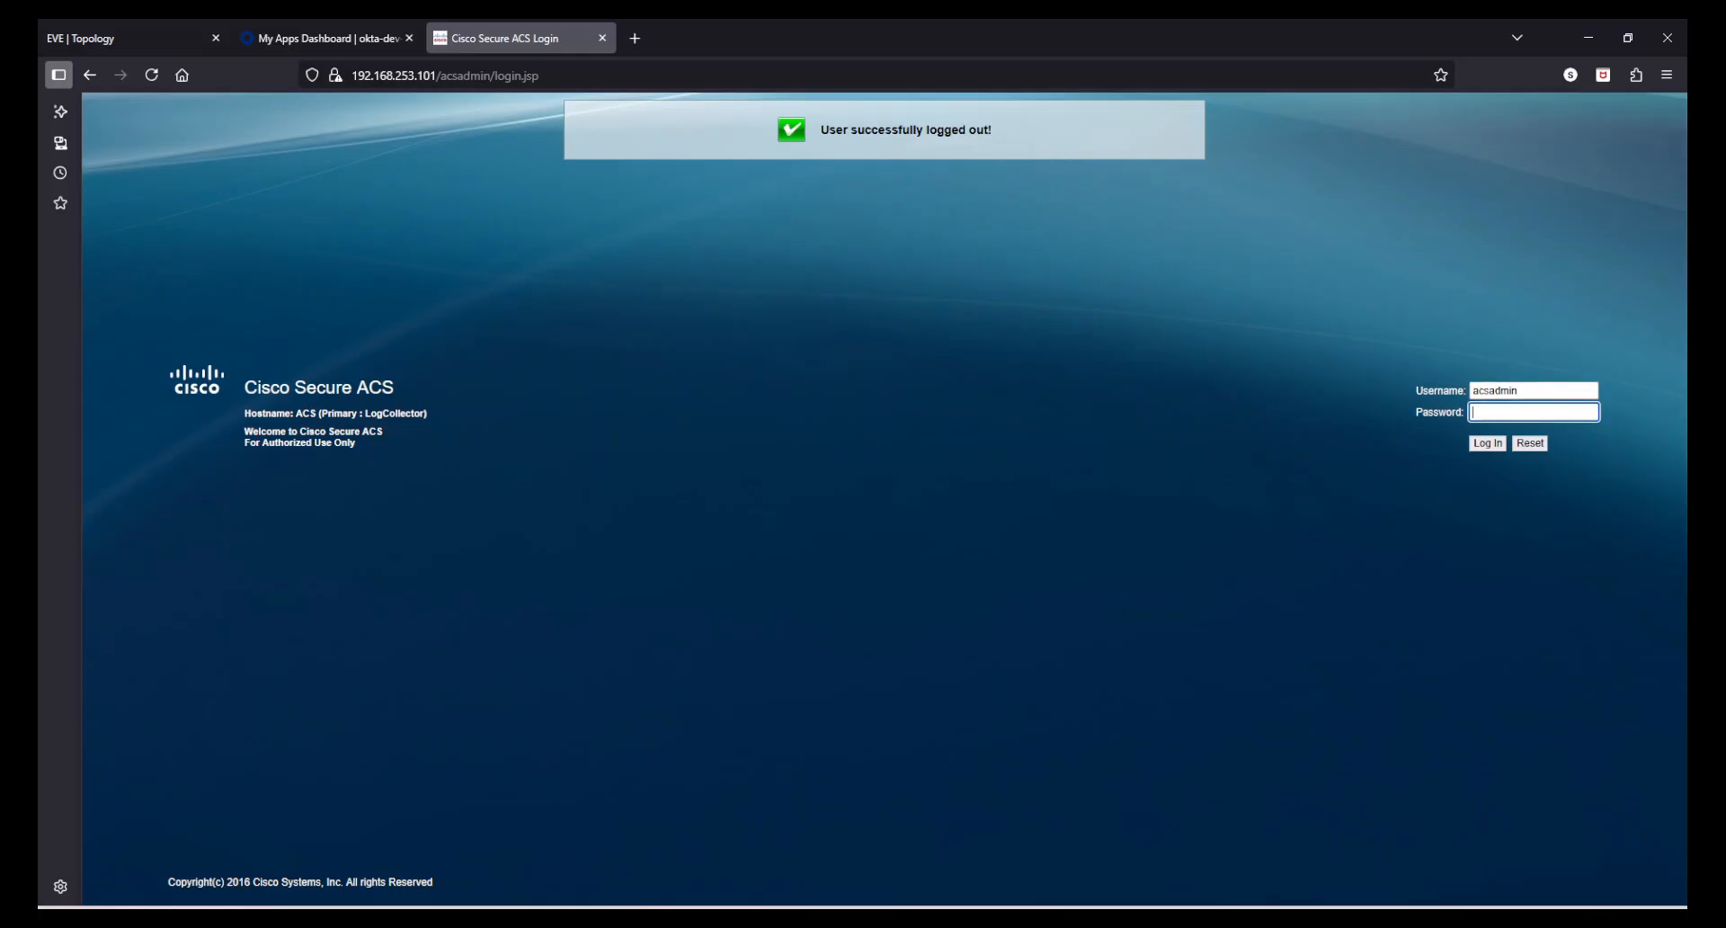
pyautogui.write('•••••')
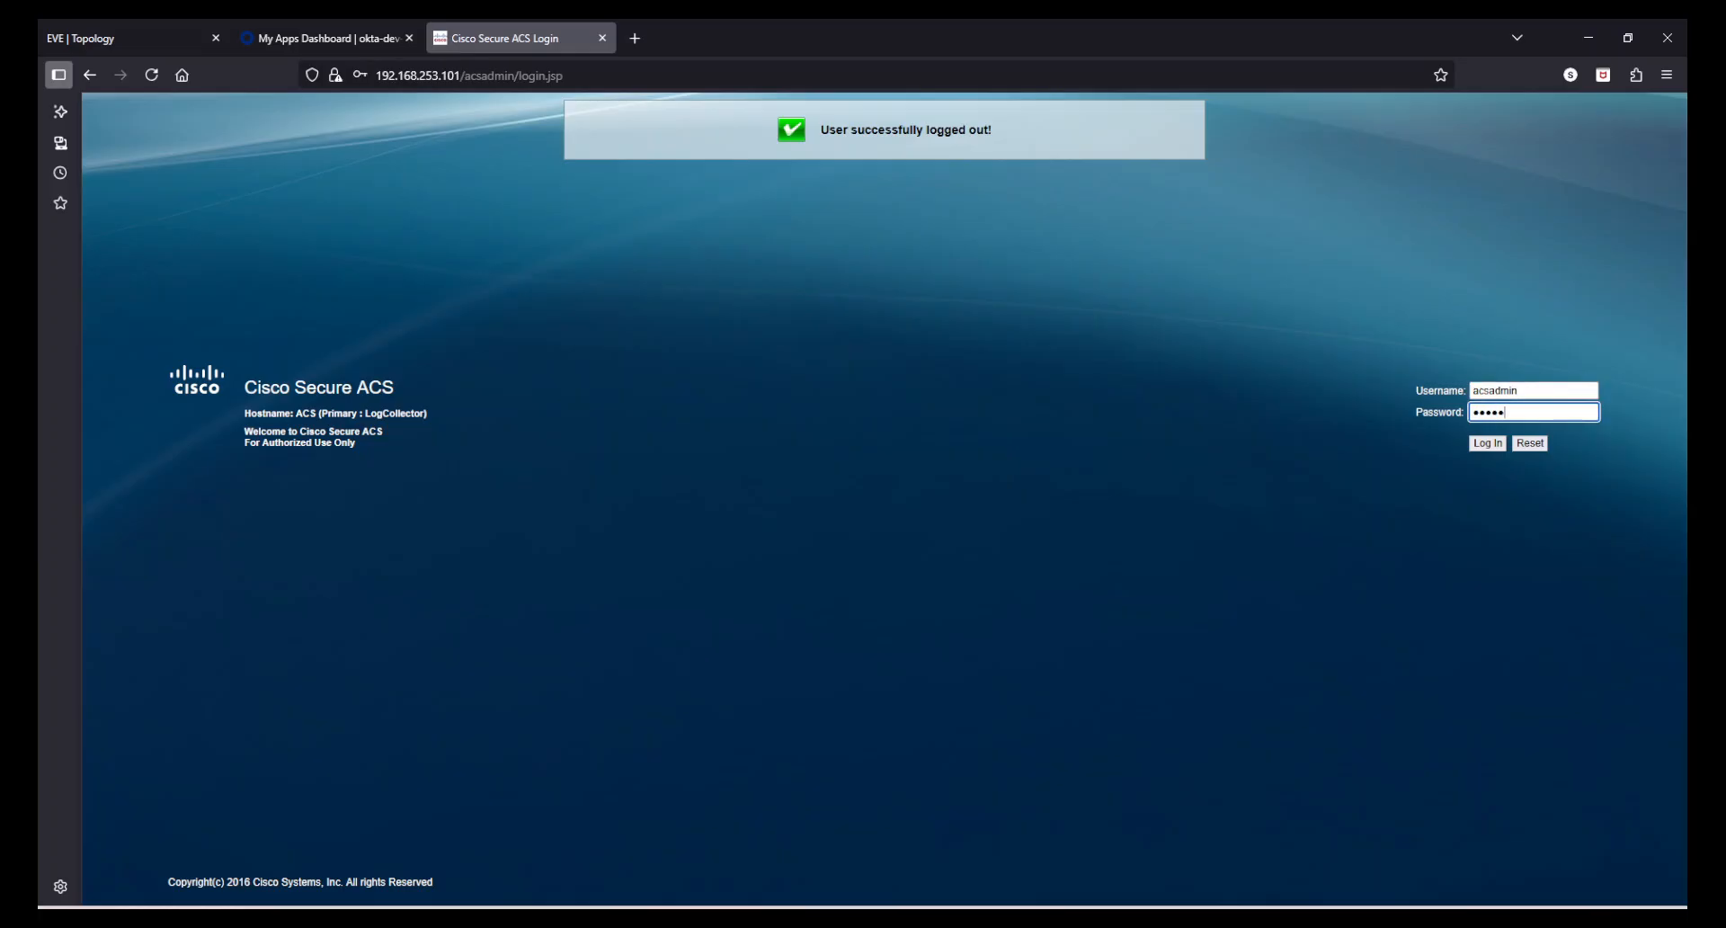
pyautogui.write('••')
pyautogui.press('Return')
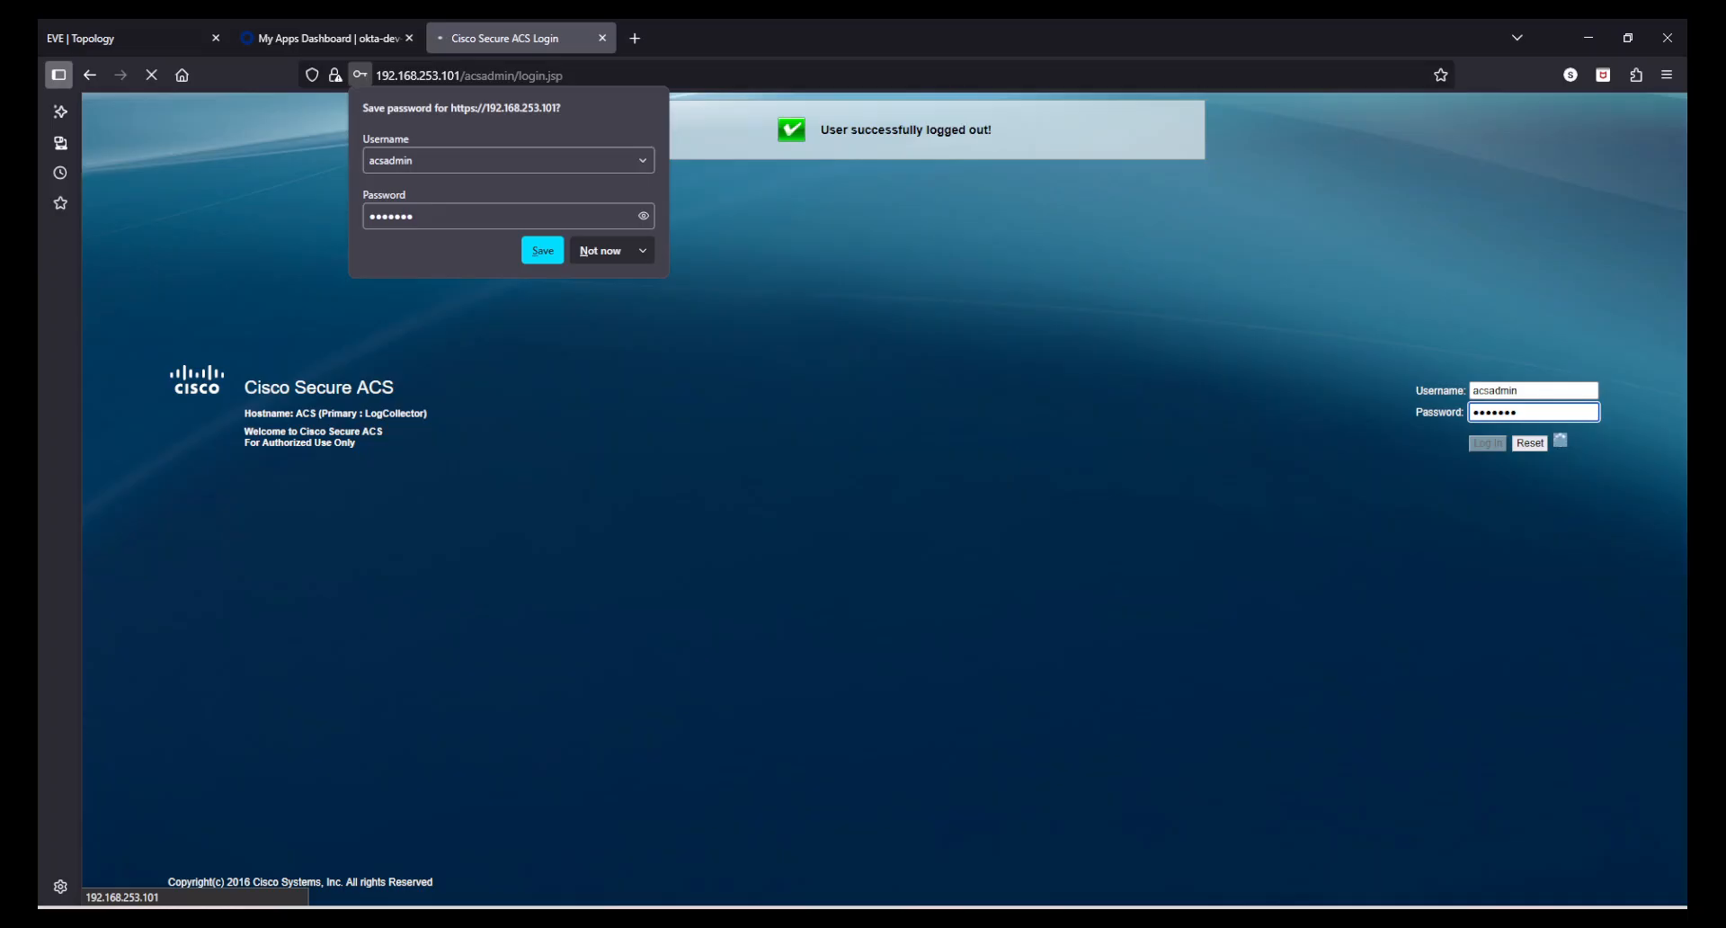
pyautogui.click(601, 251)
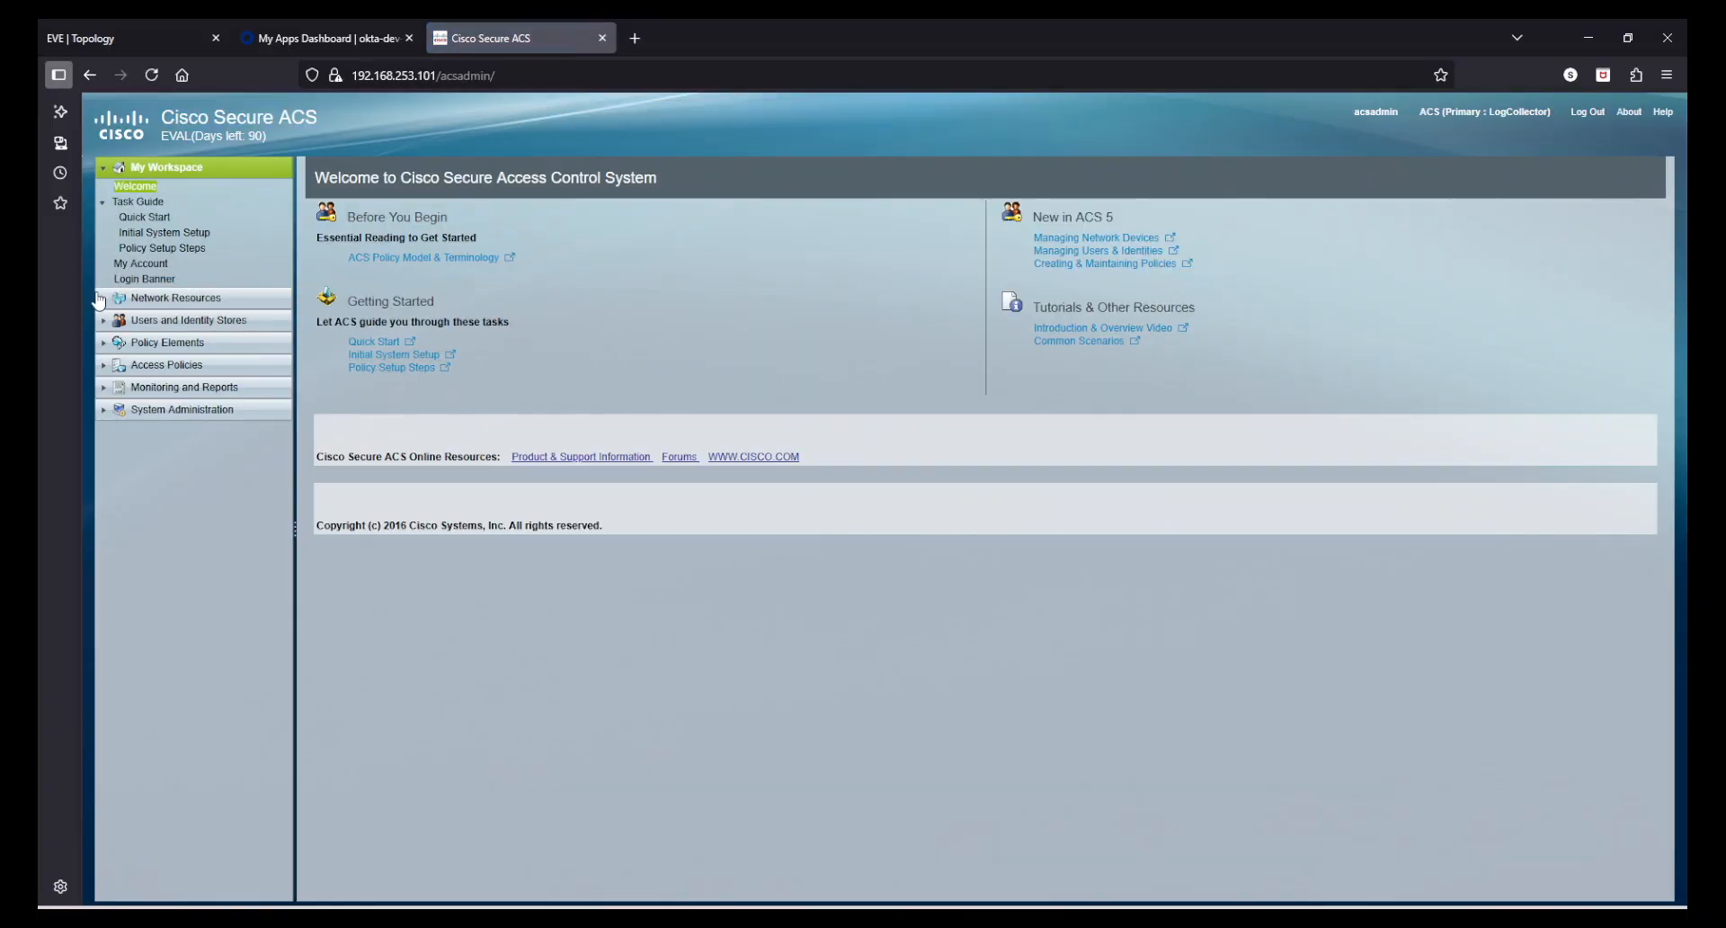
# Enlarge the Cisco Secure ACS page to 133% browser zoom
pyautogui.click(1665, 77)
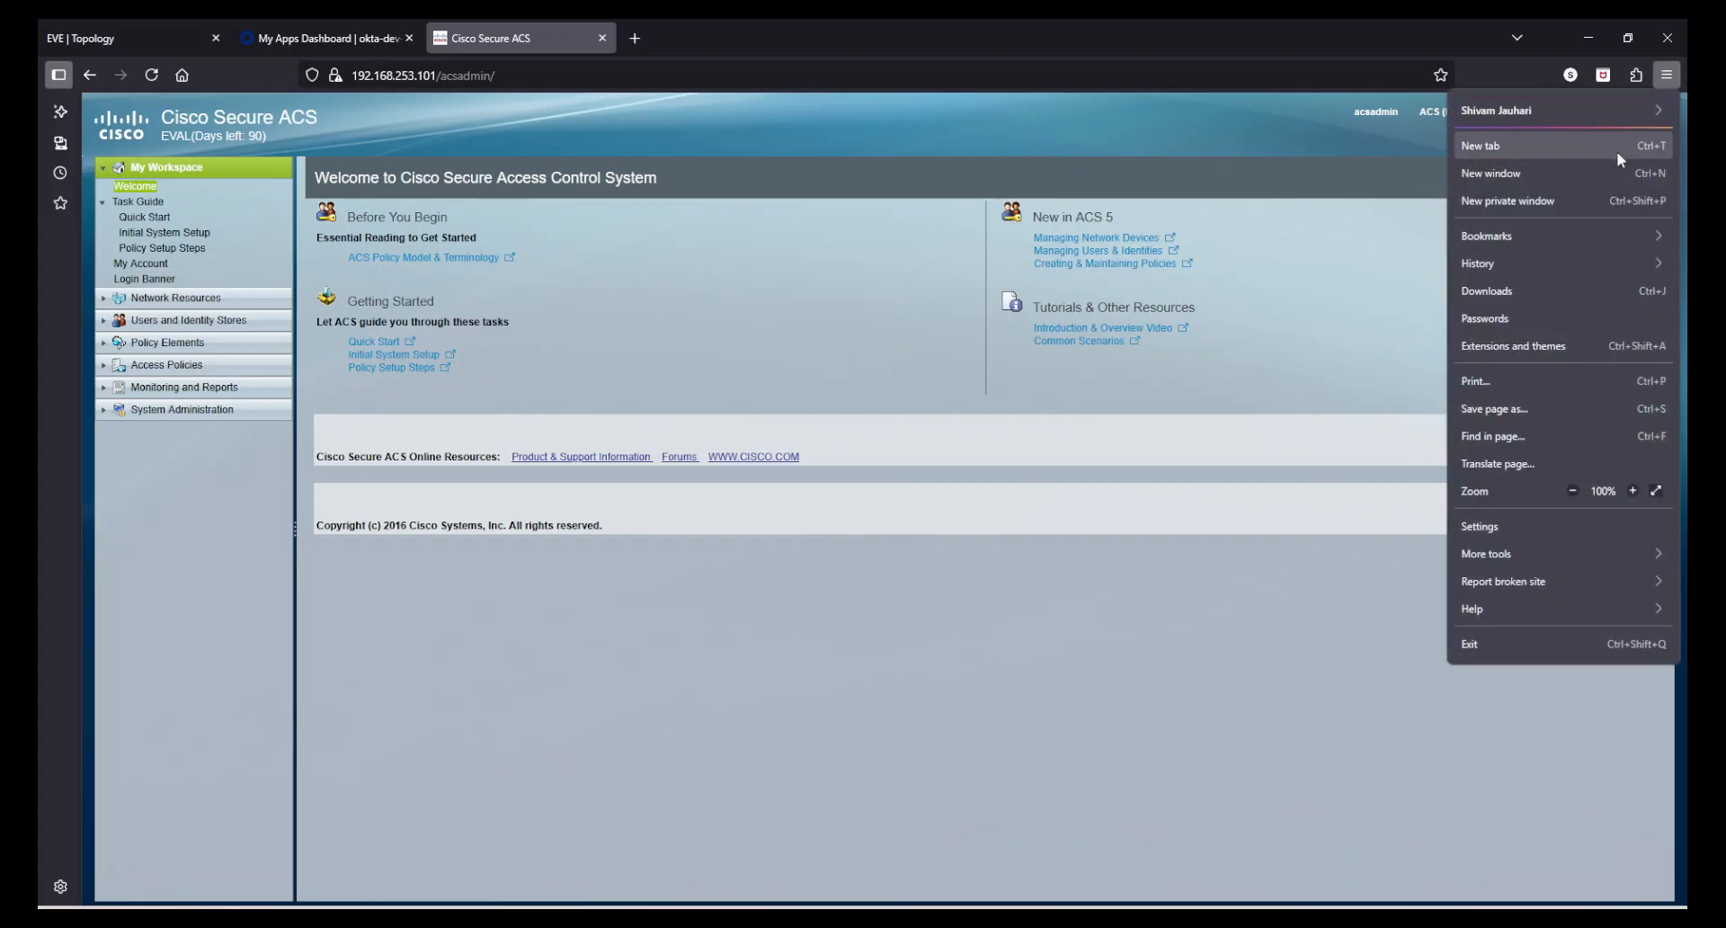
pyautogui.click(1632, 491)
pyautogui.click(1633, 491)
pyautogui.click(1632, 491)
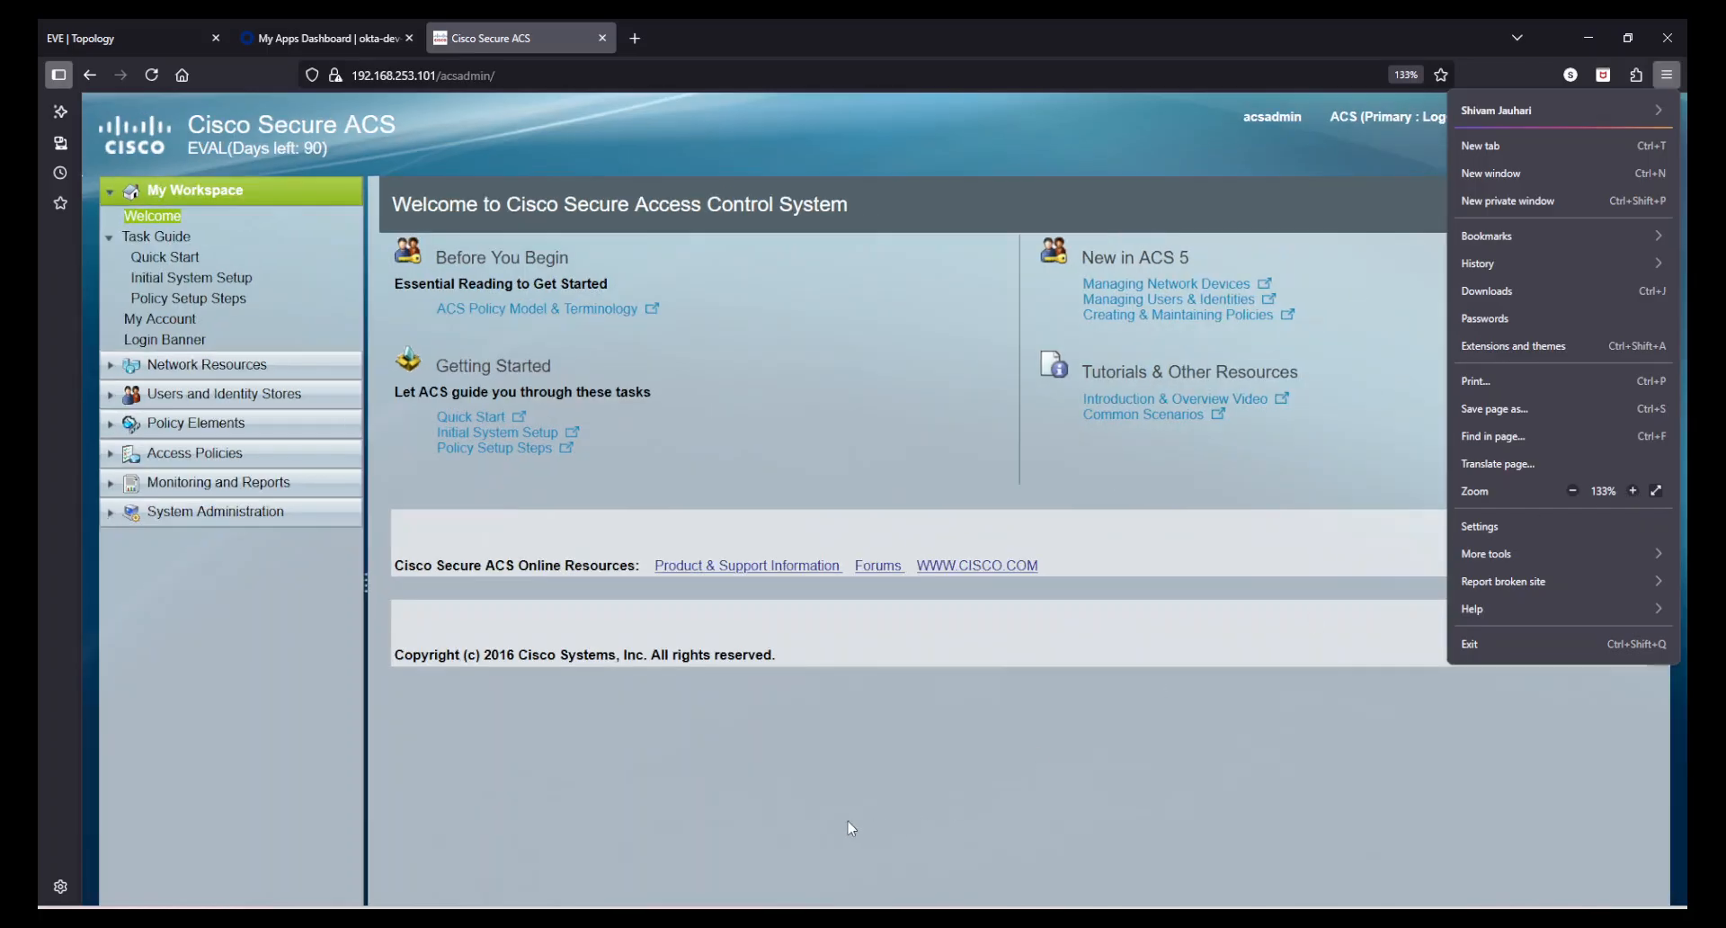
pyautogui.click(848, 826)
# Review the FMC client's RADIUS settings under Network Devices and AAA Clients, leaving without submitting or saving a browser password
pyautogui.click(131, 365)
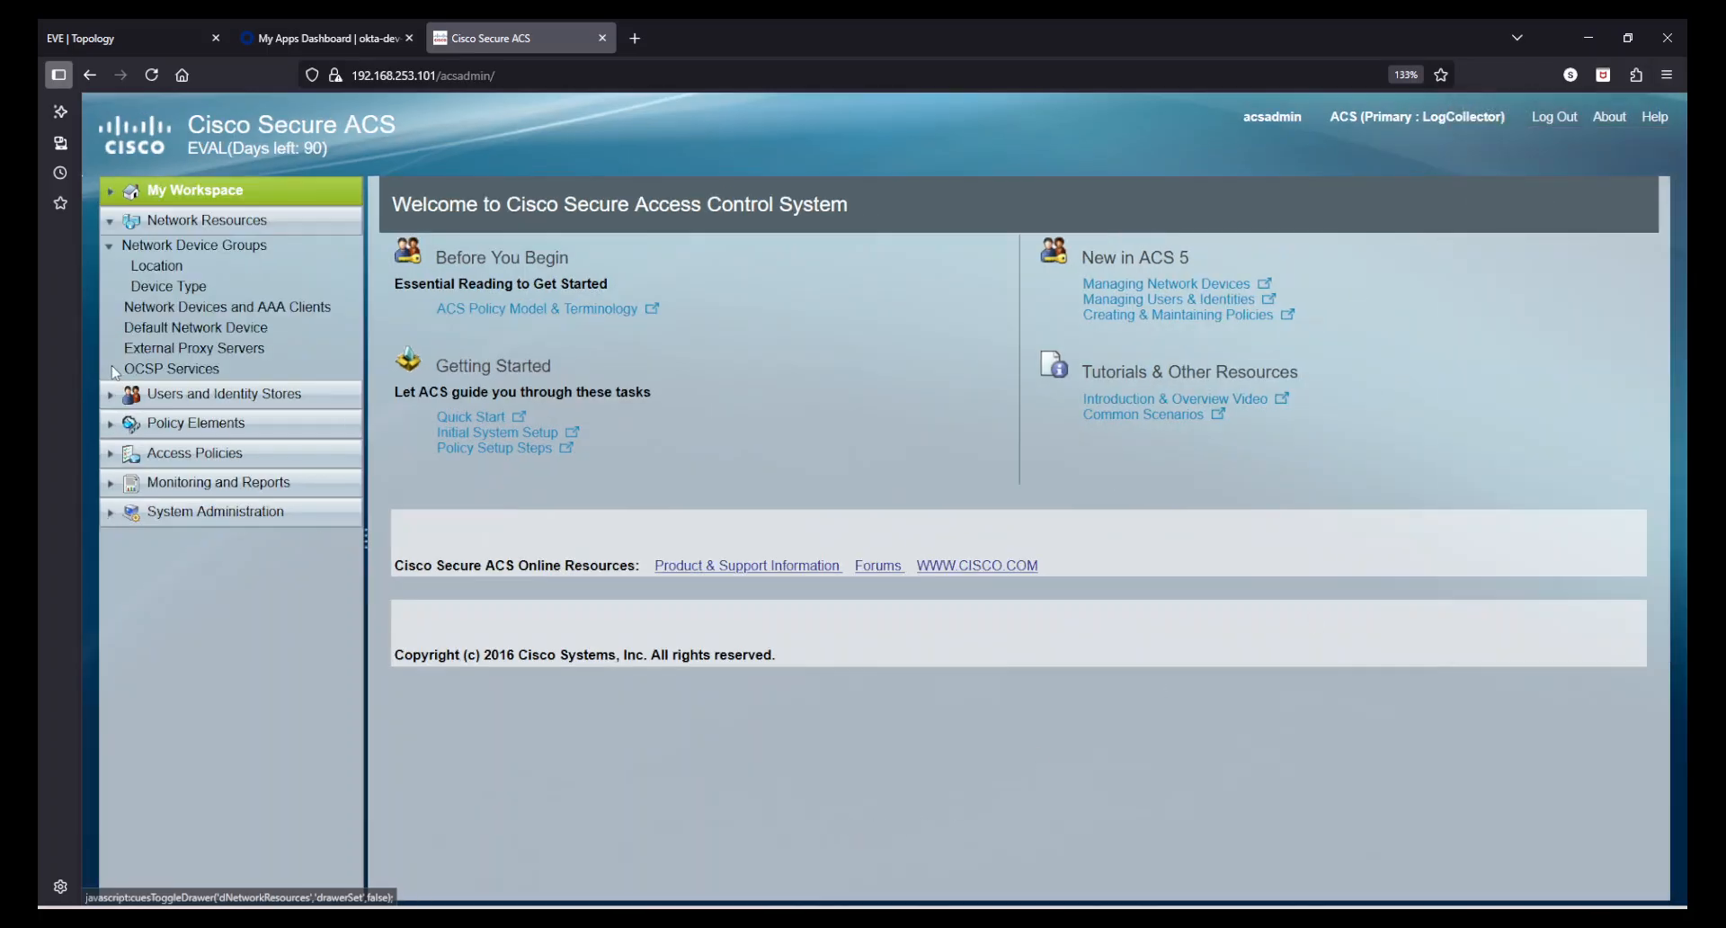
pyautogui.click(182, 308)
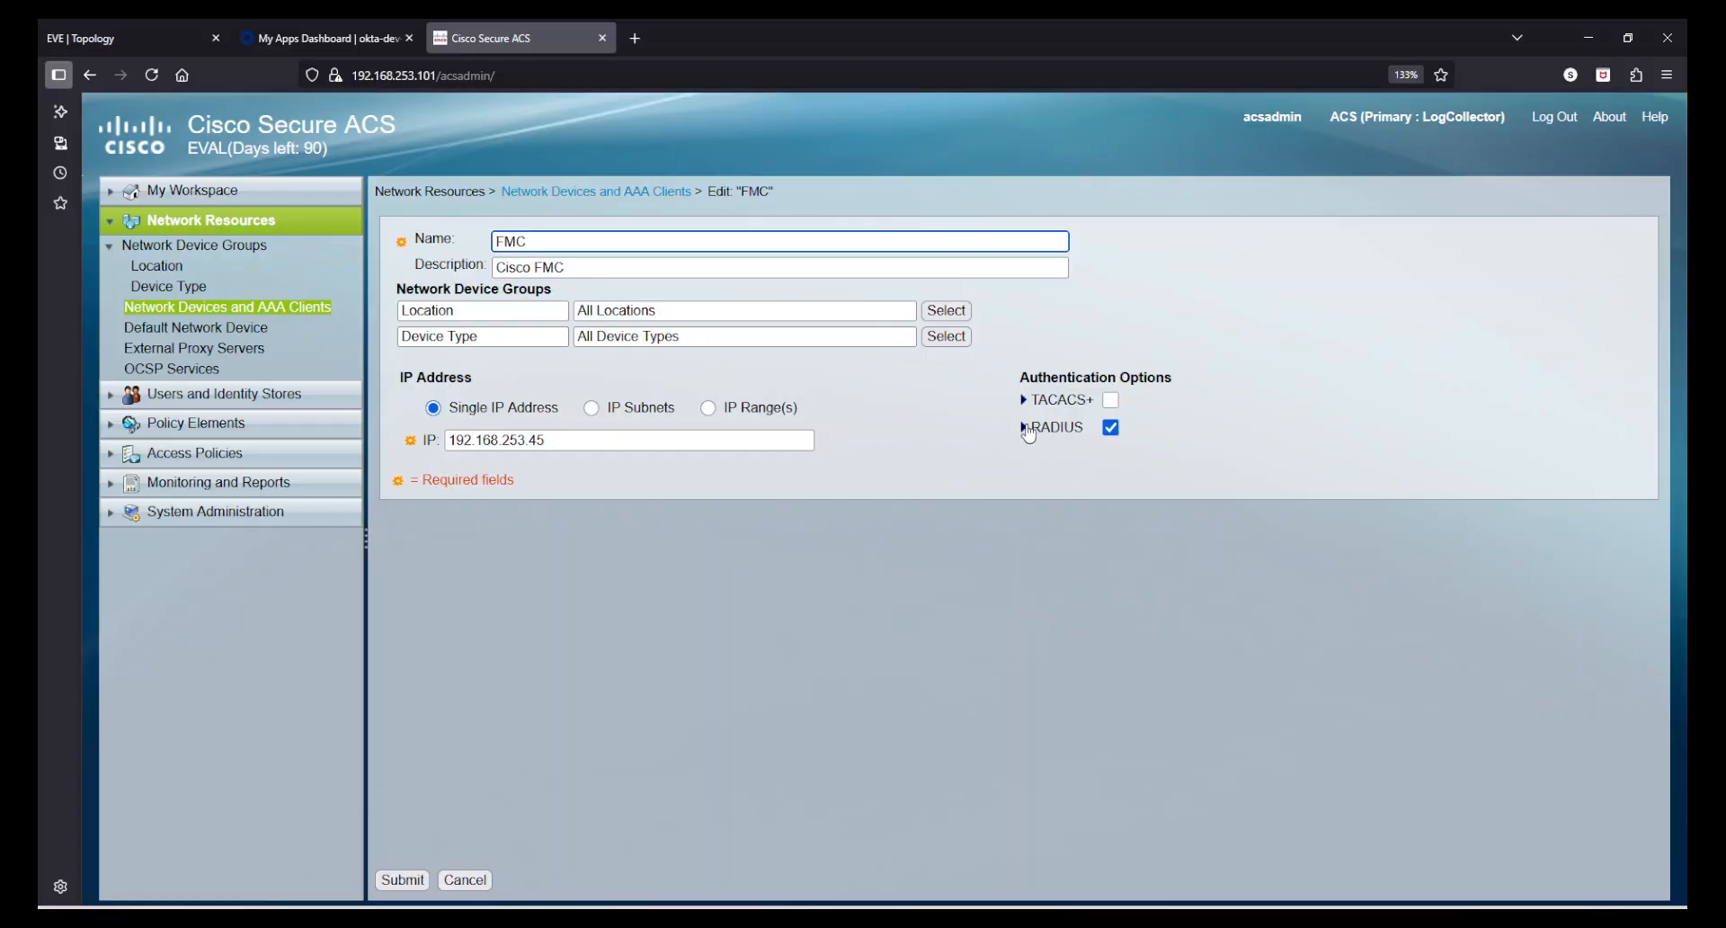
pyautogui.click(1025, 428)
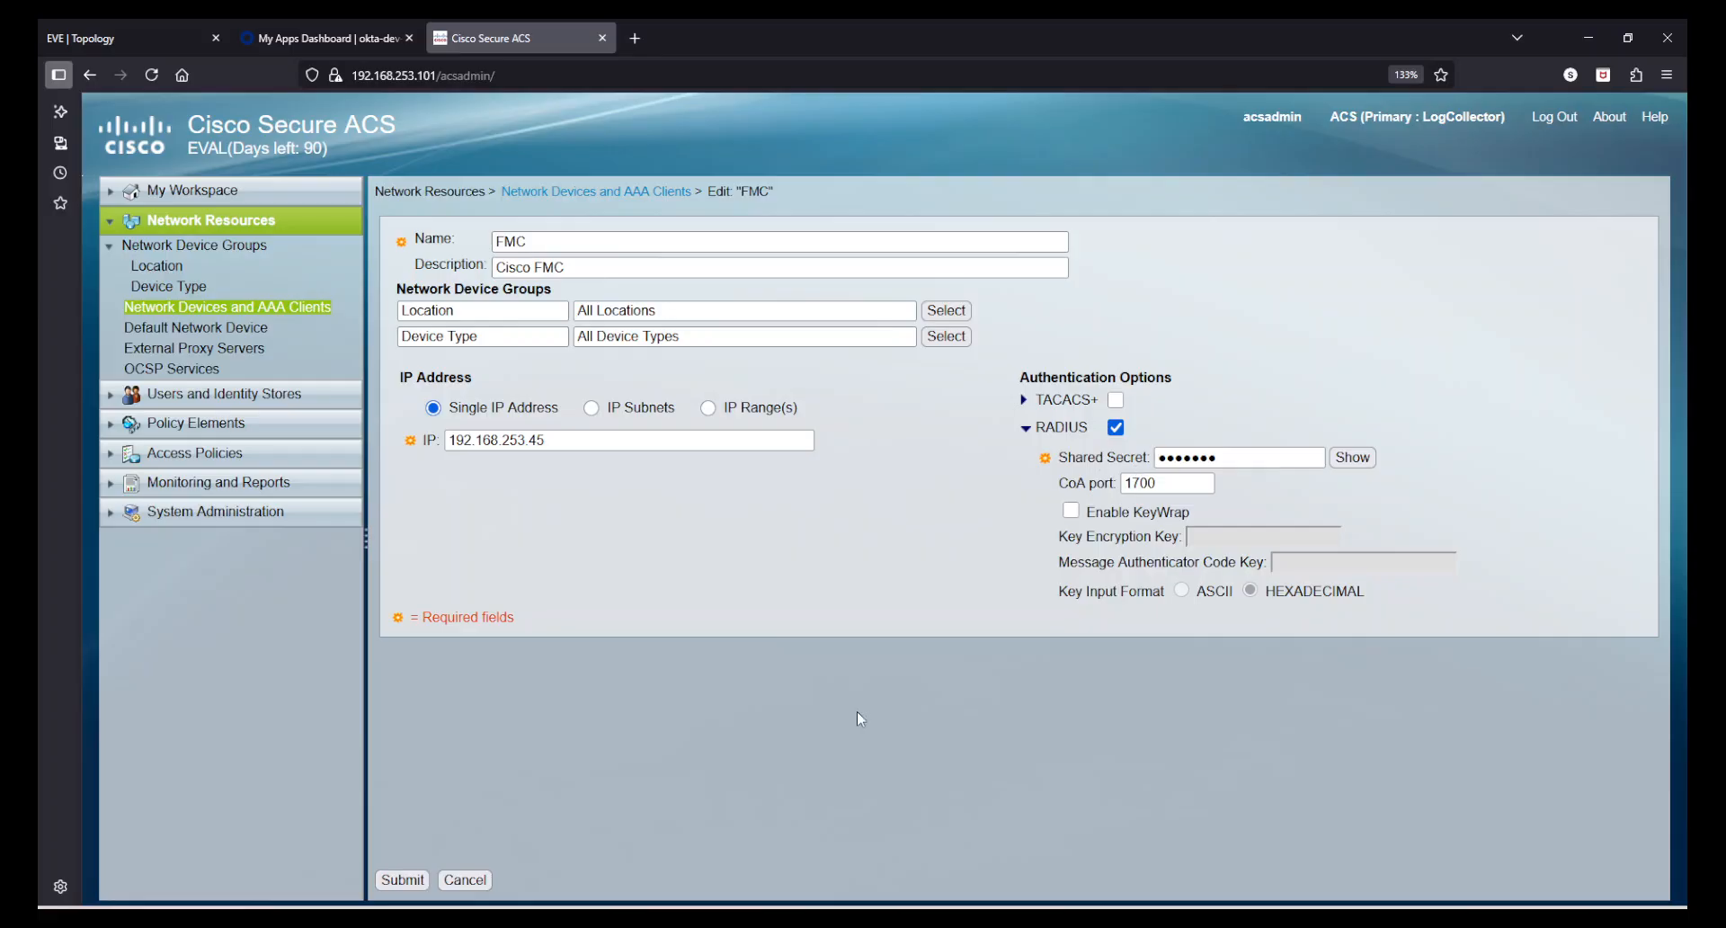
pyautogui.click(479, 876)
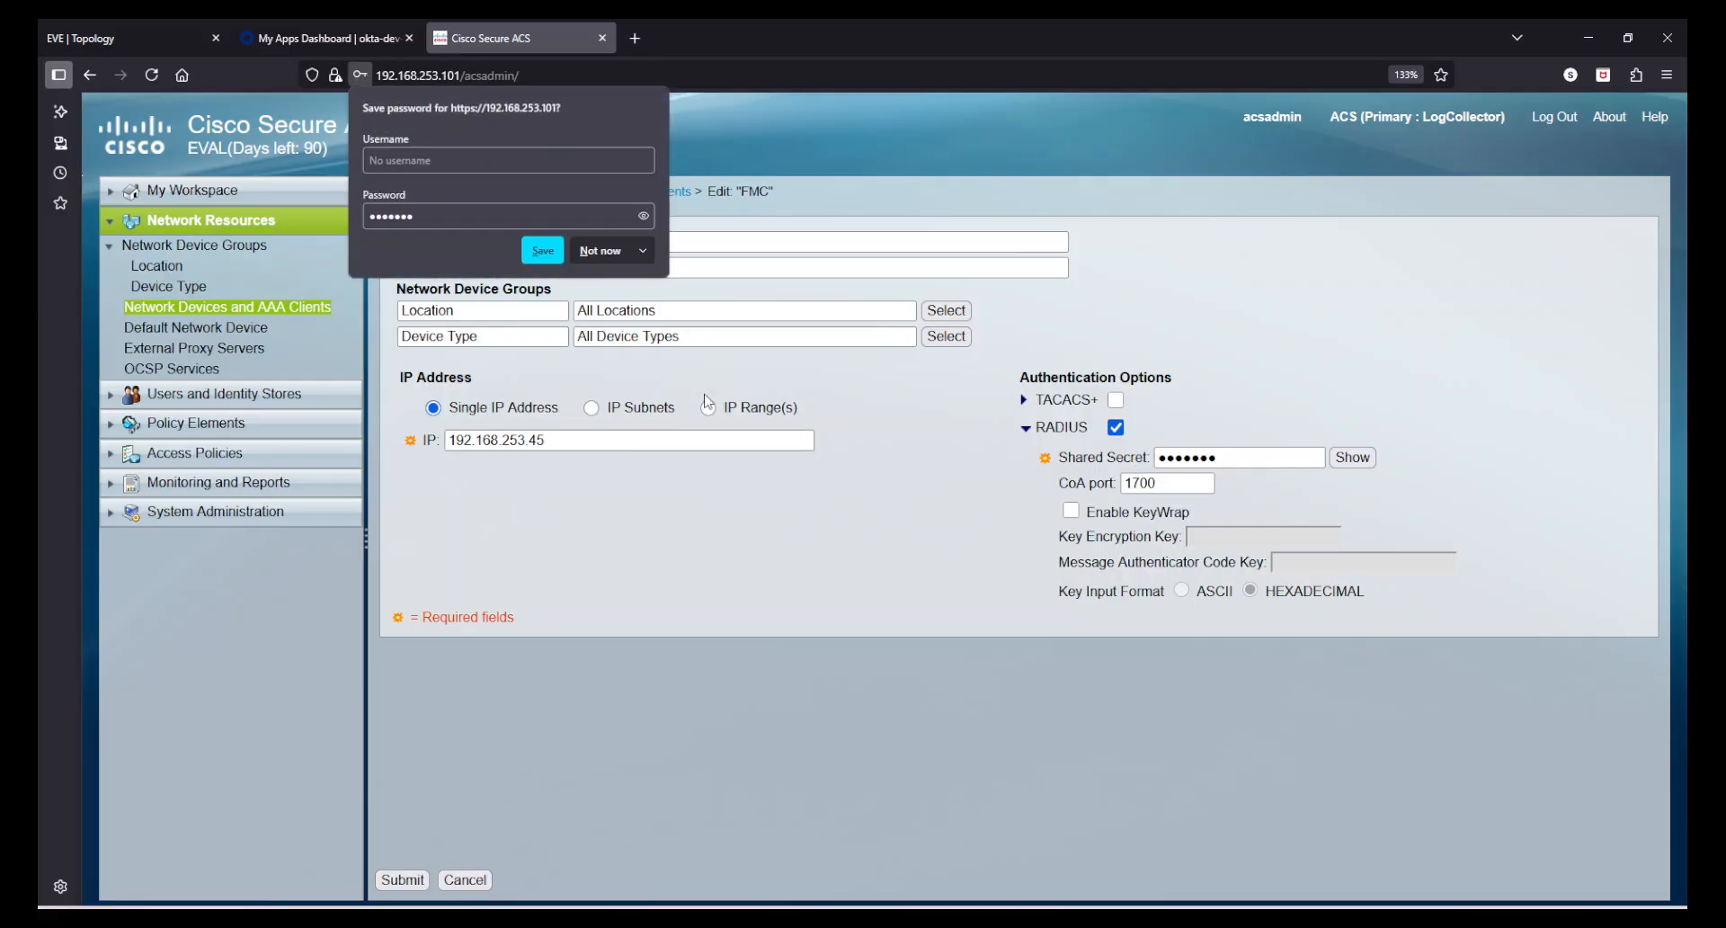
pyautogui.click(599, 251)
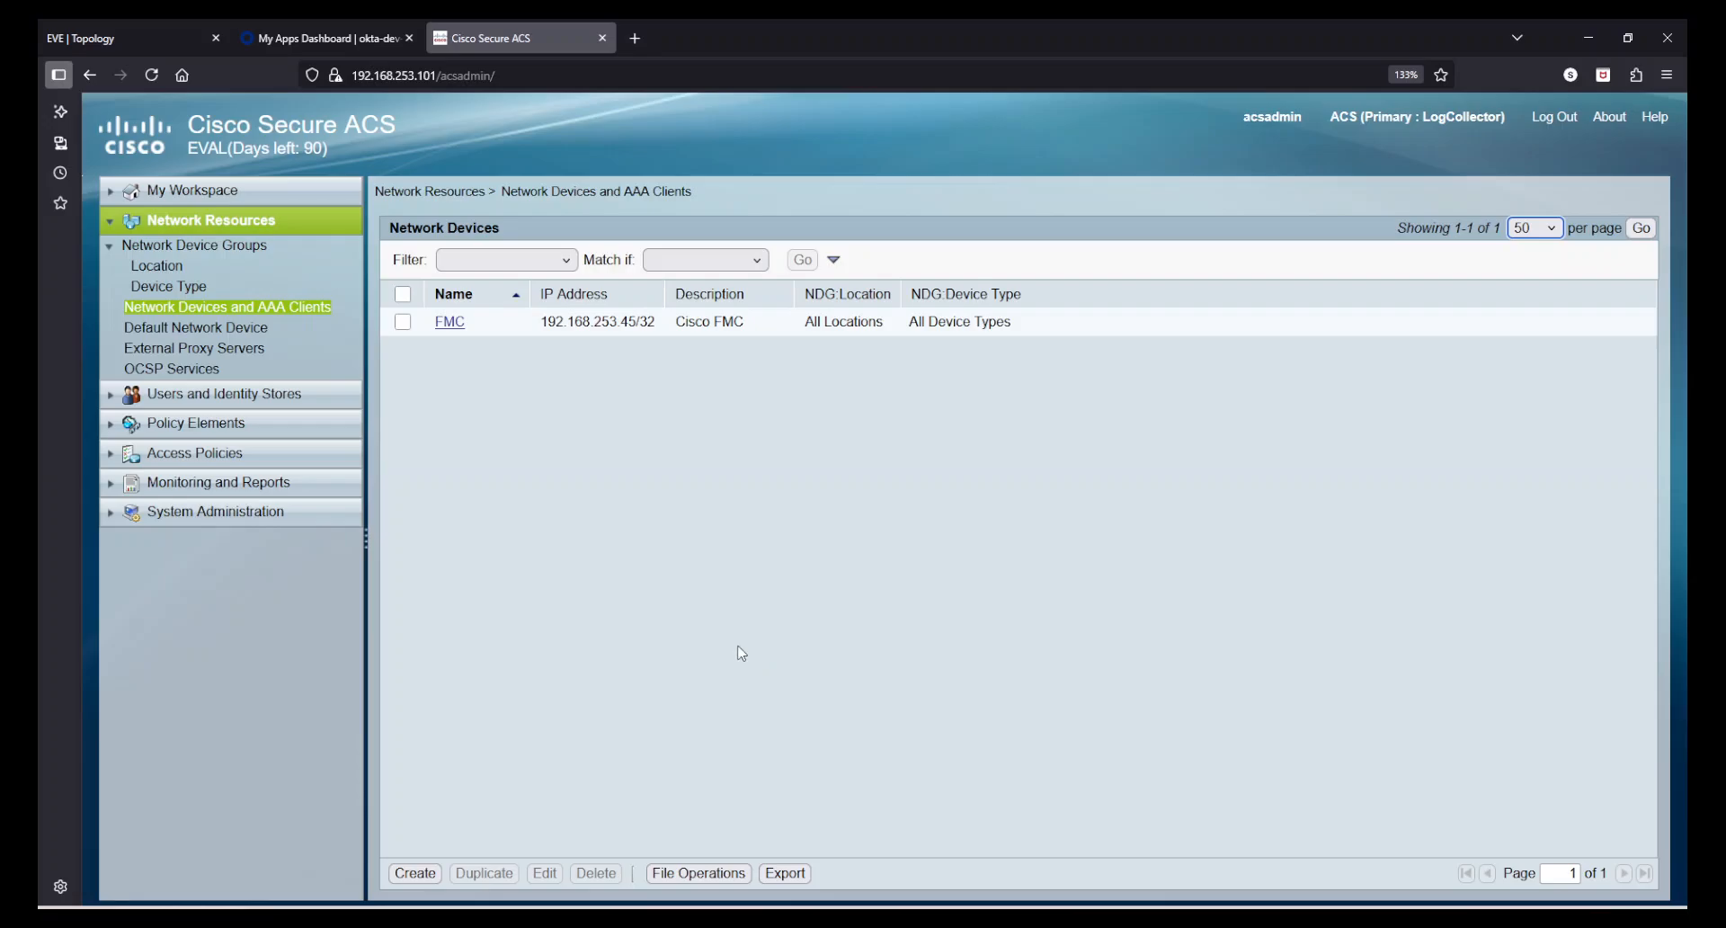
pyautogui.click(718, 600)
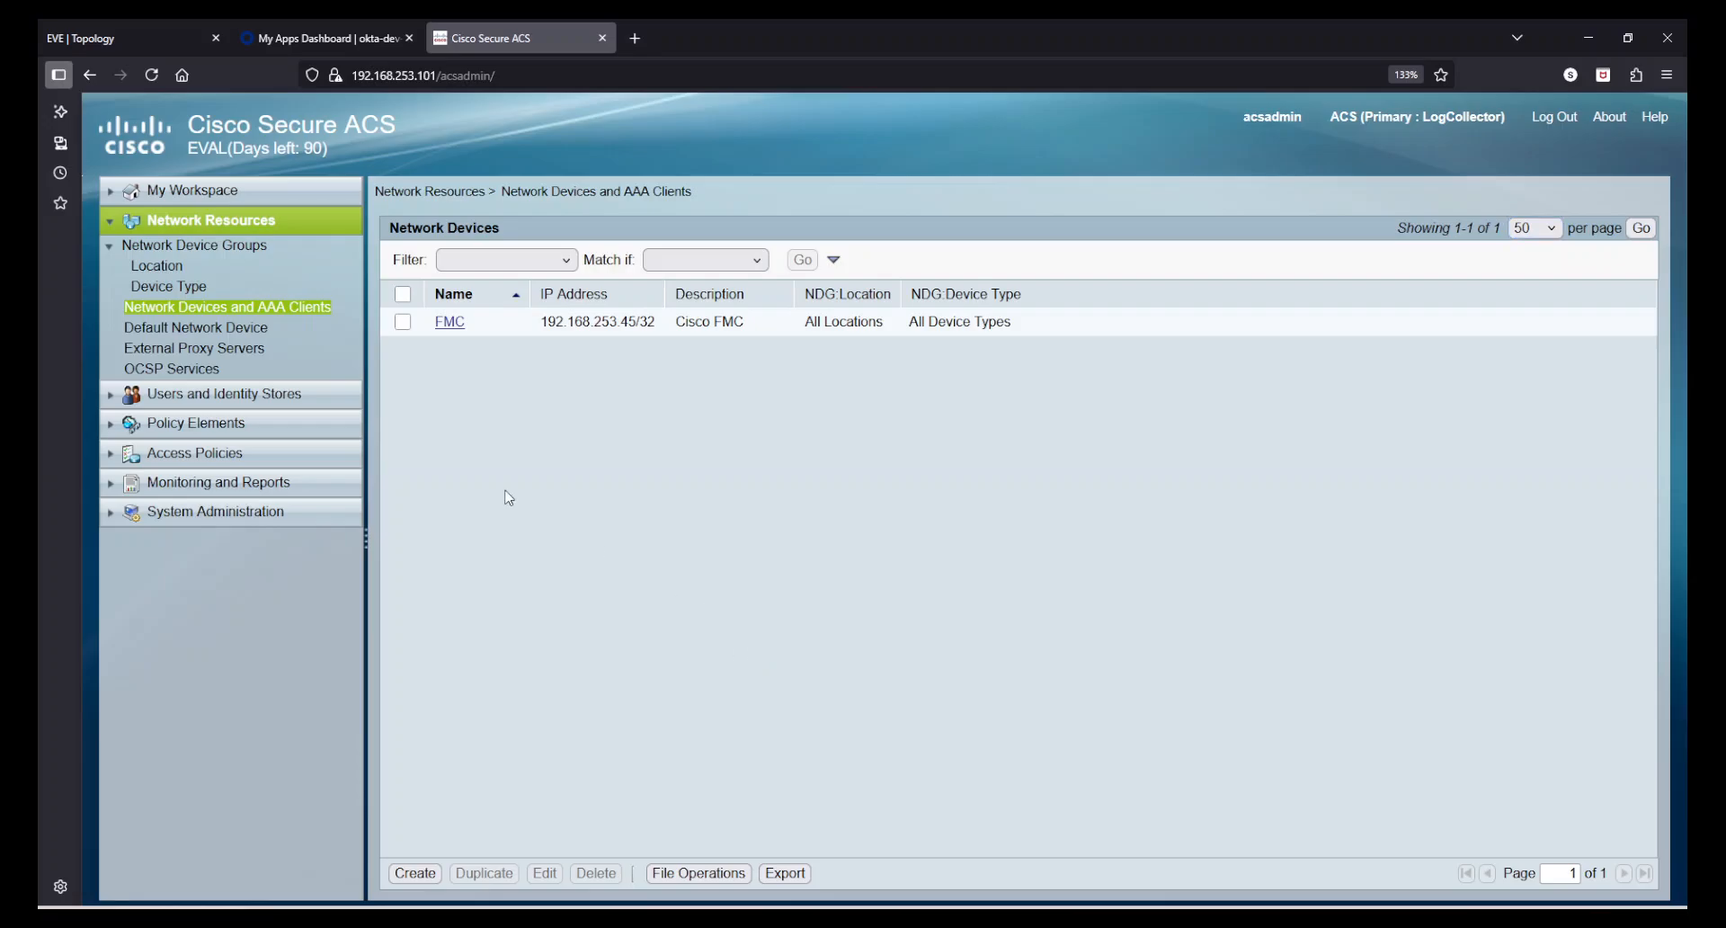
# Examine the internal users and their identity groups in ACS, and return to the EVE lab topology
pyautogui.click(109, 395)
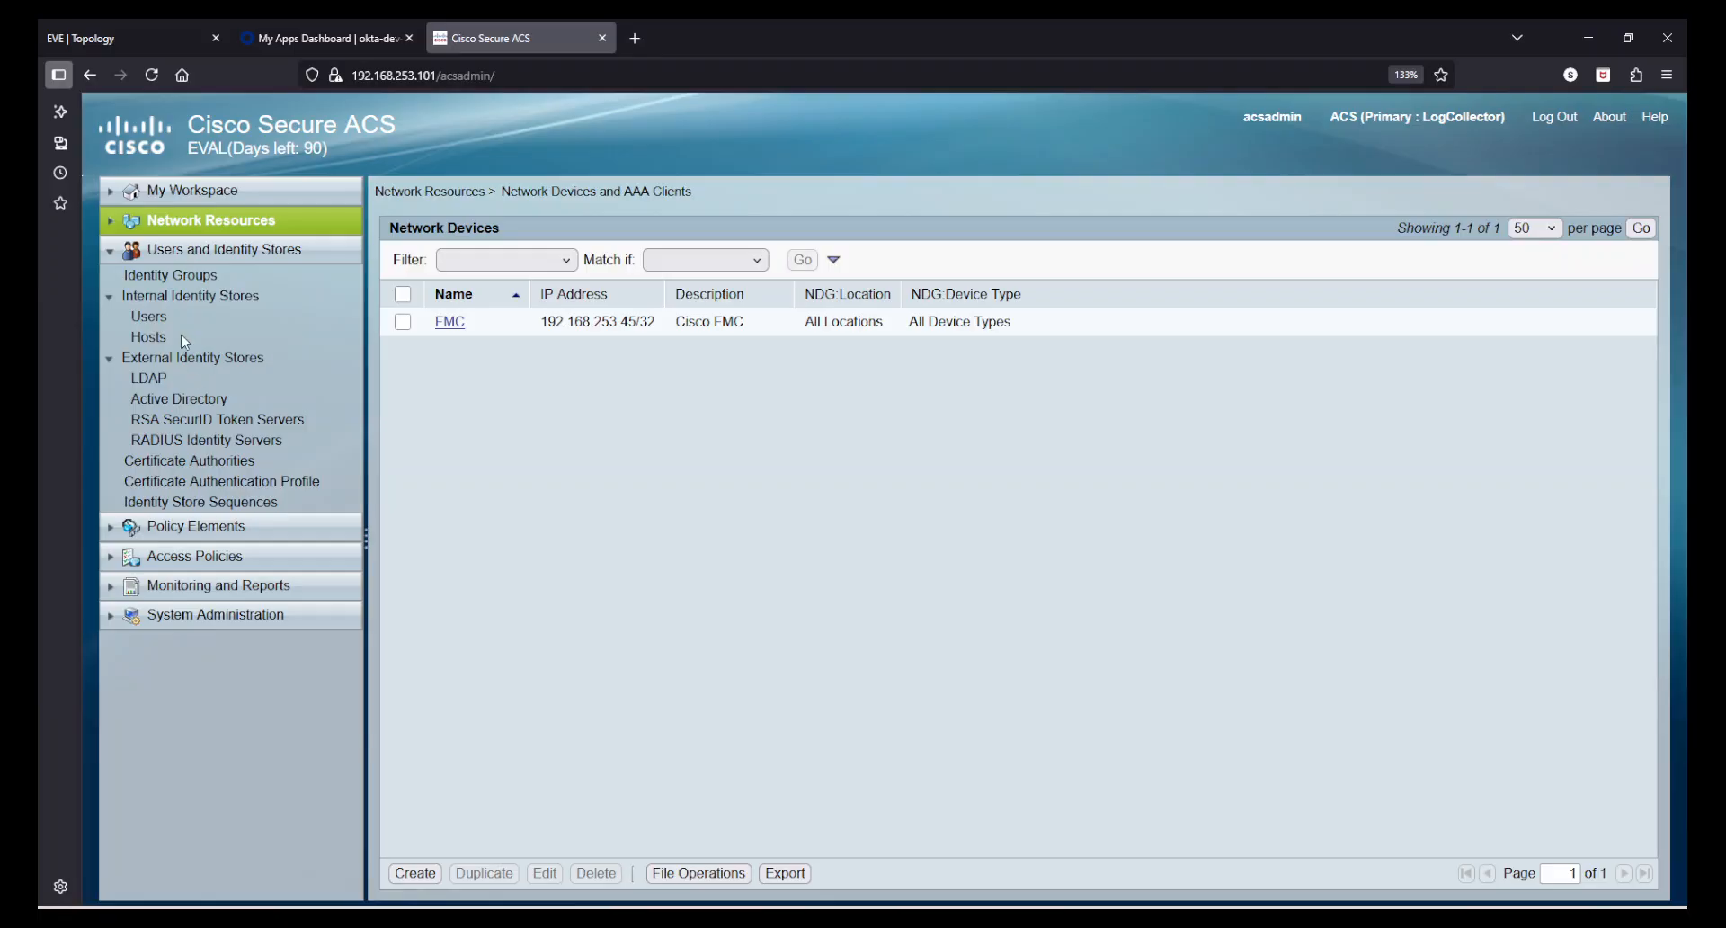
pyautogui.click(161, 319)
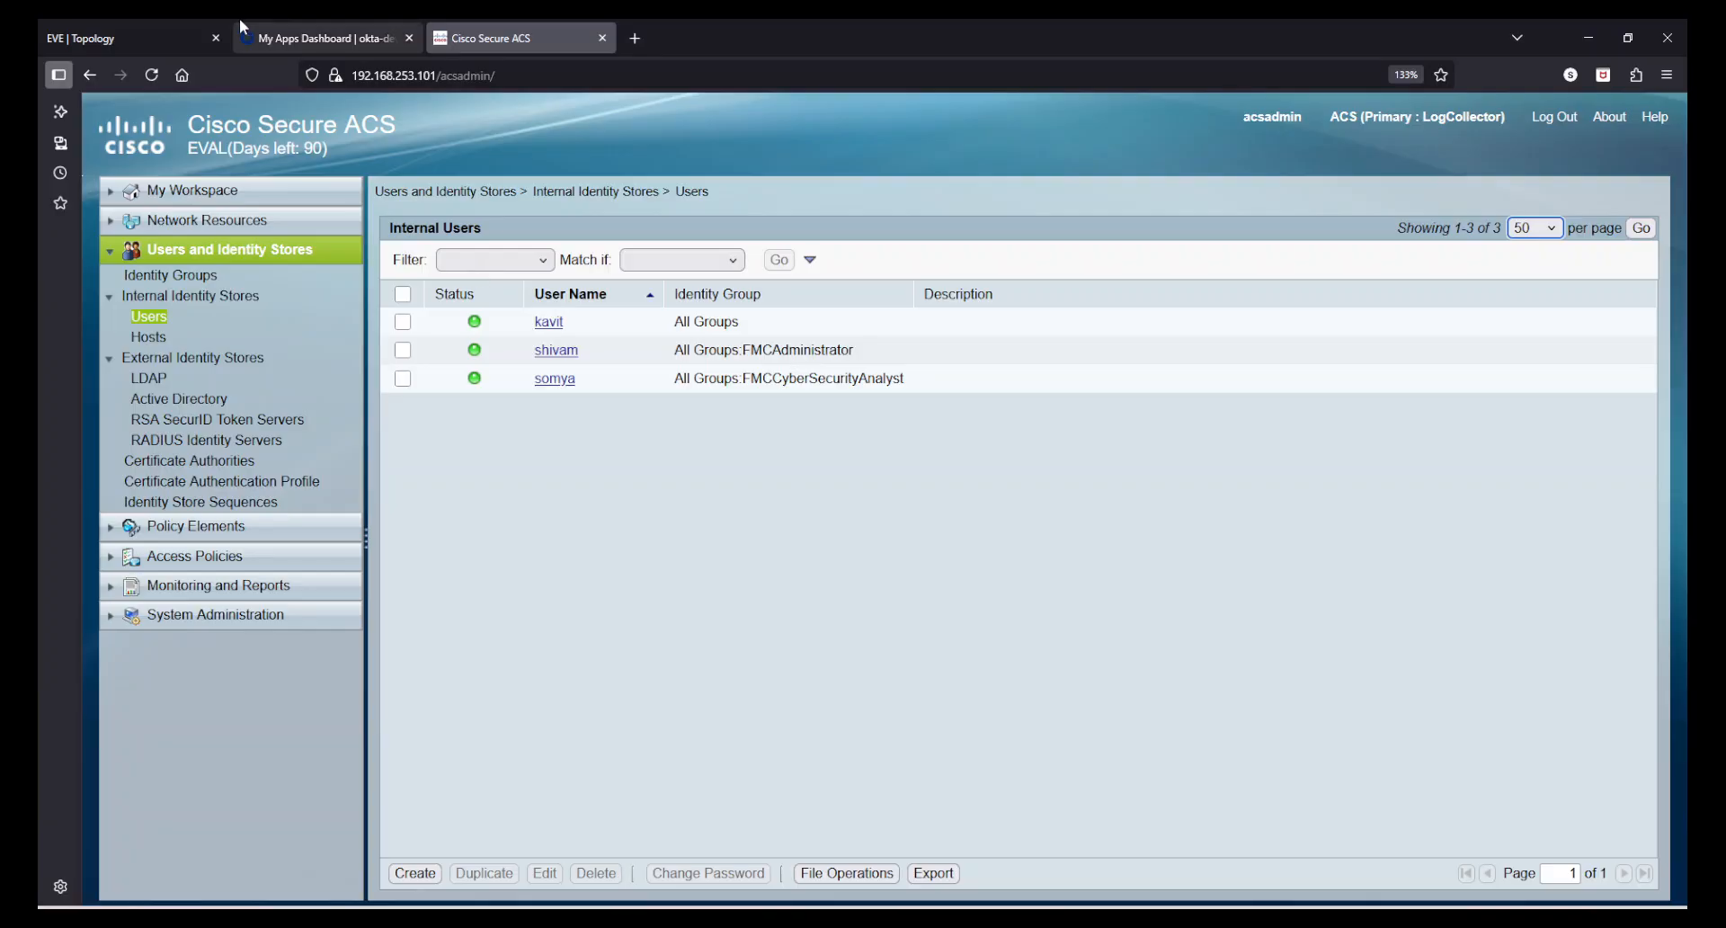
pyautogui.click(151, 34)
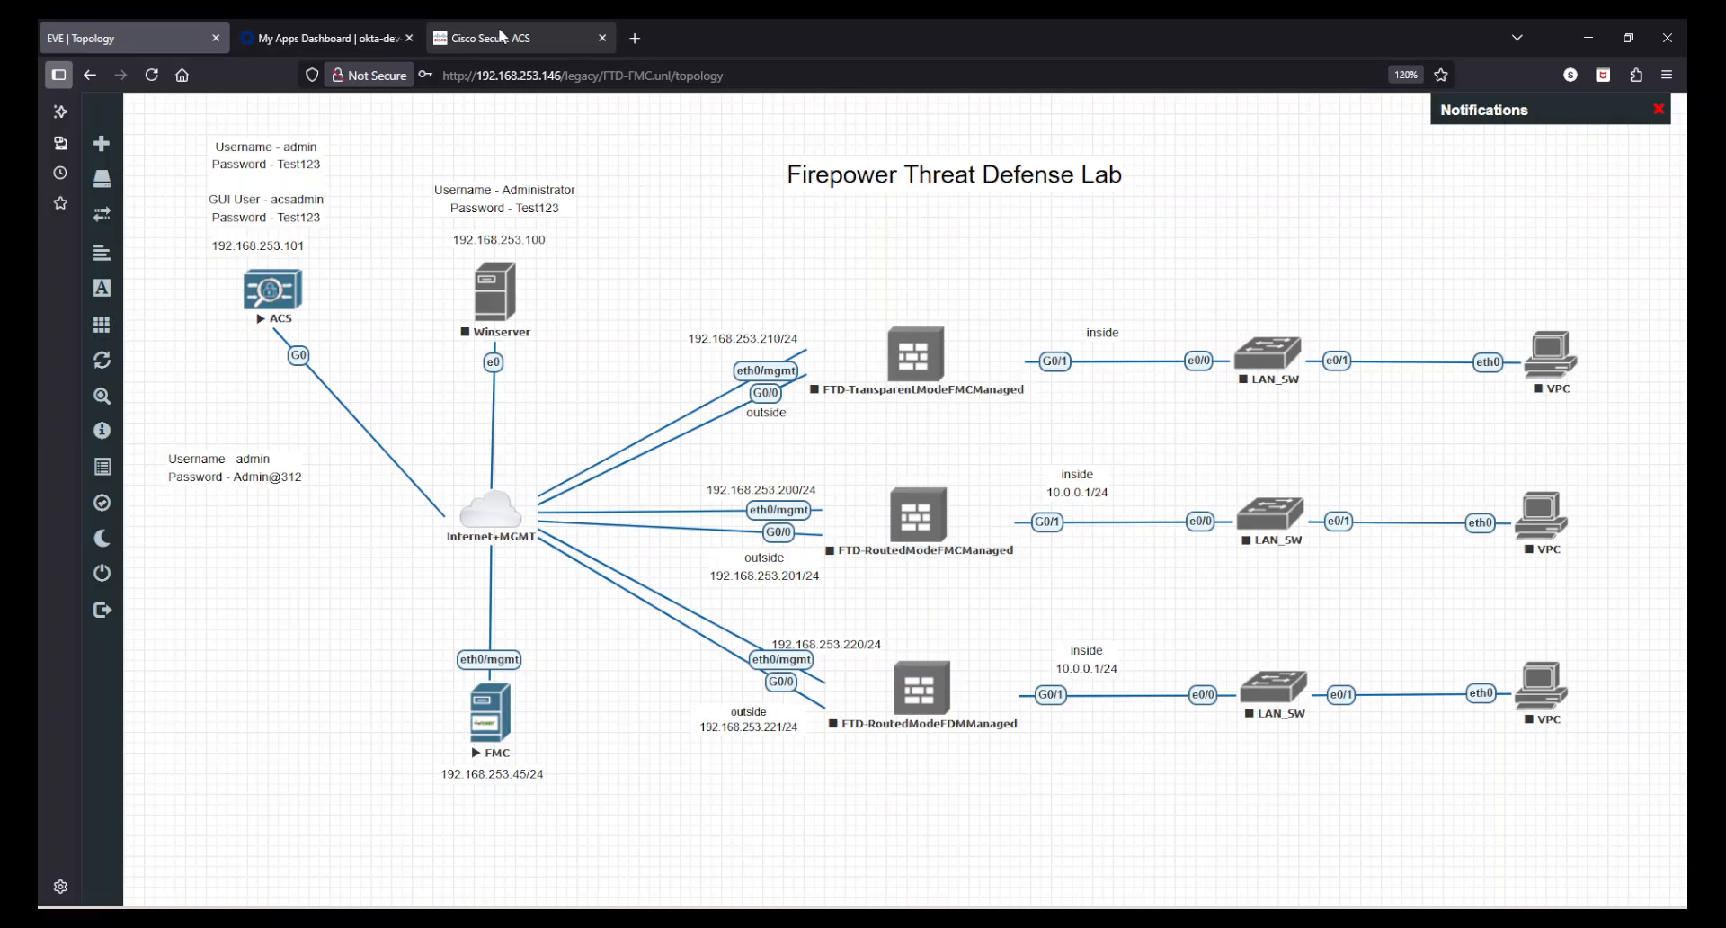
# Switch to the Okta dashboard and launch the FMC application
pyautogui.click(377, 34)
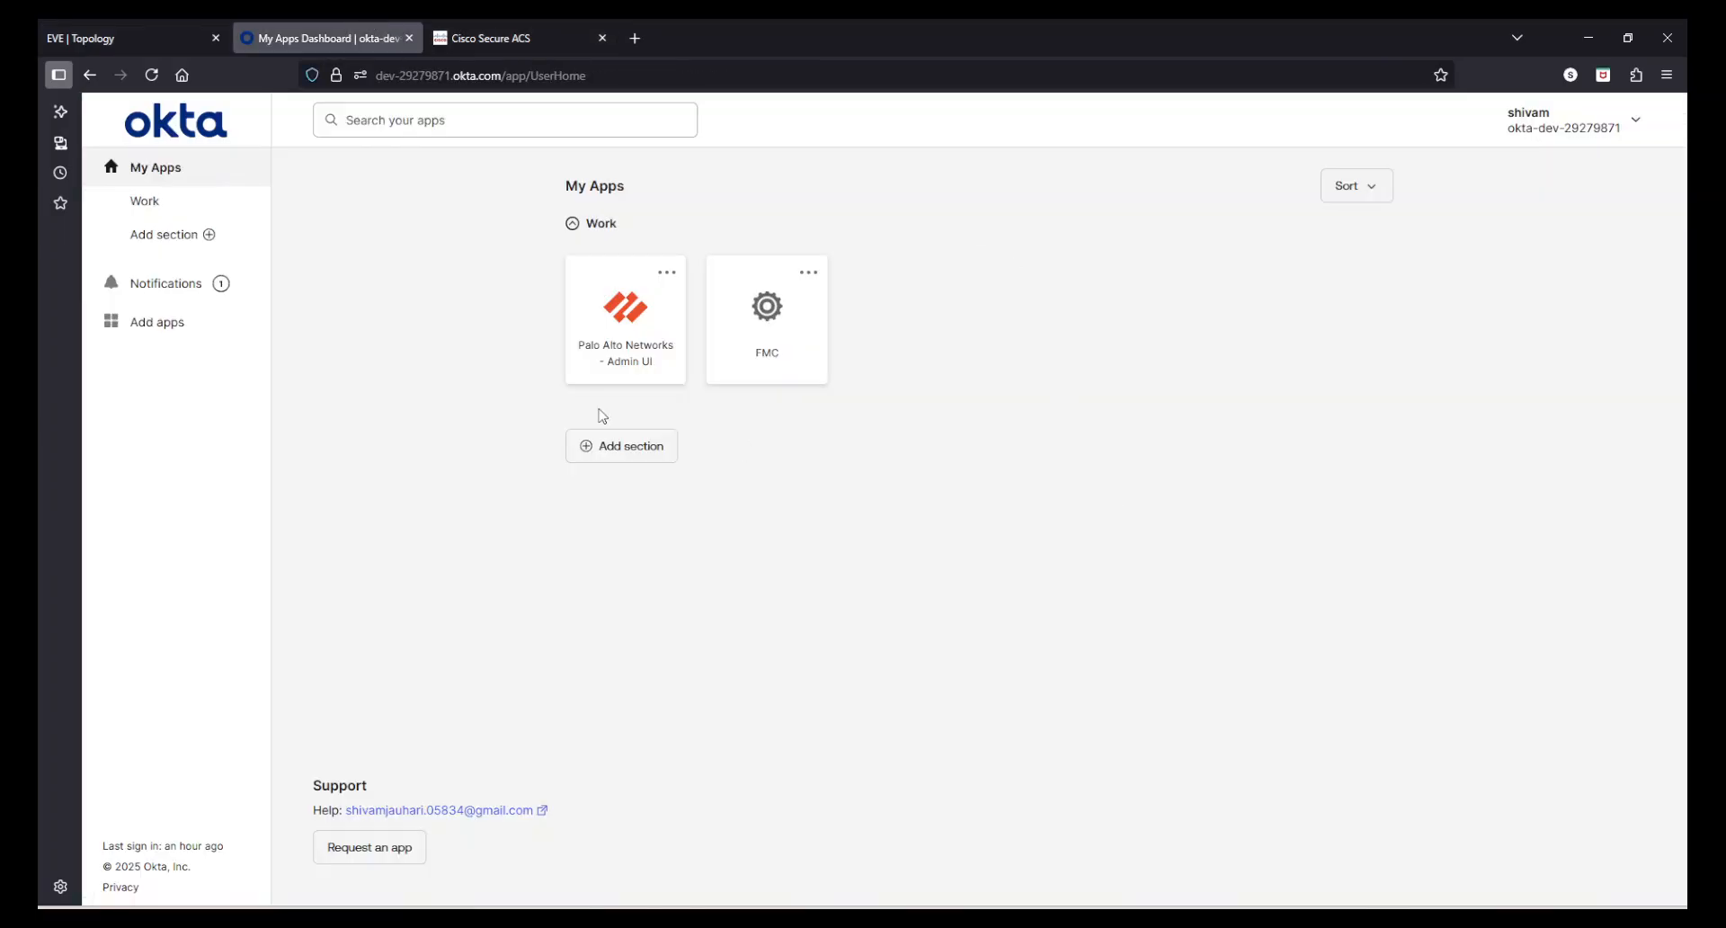
pyautogui.click(757, 331)
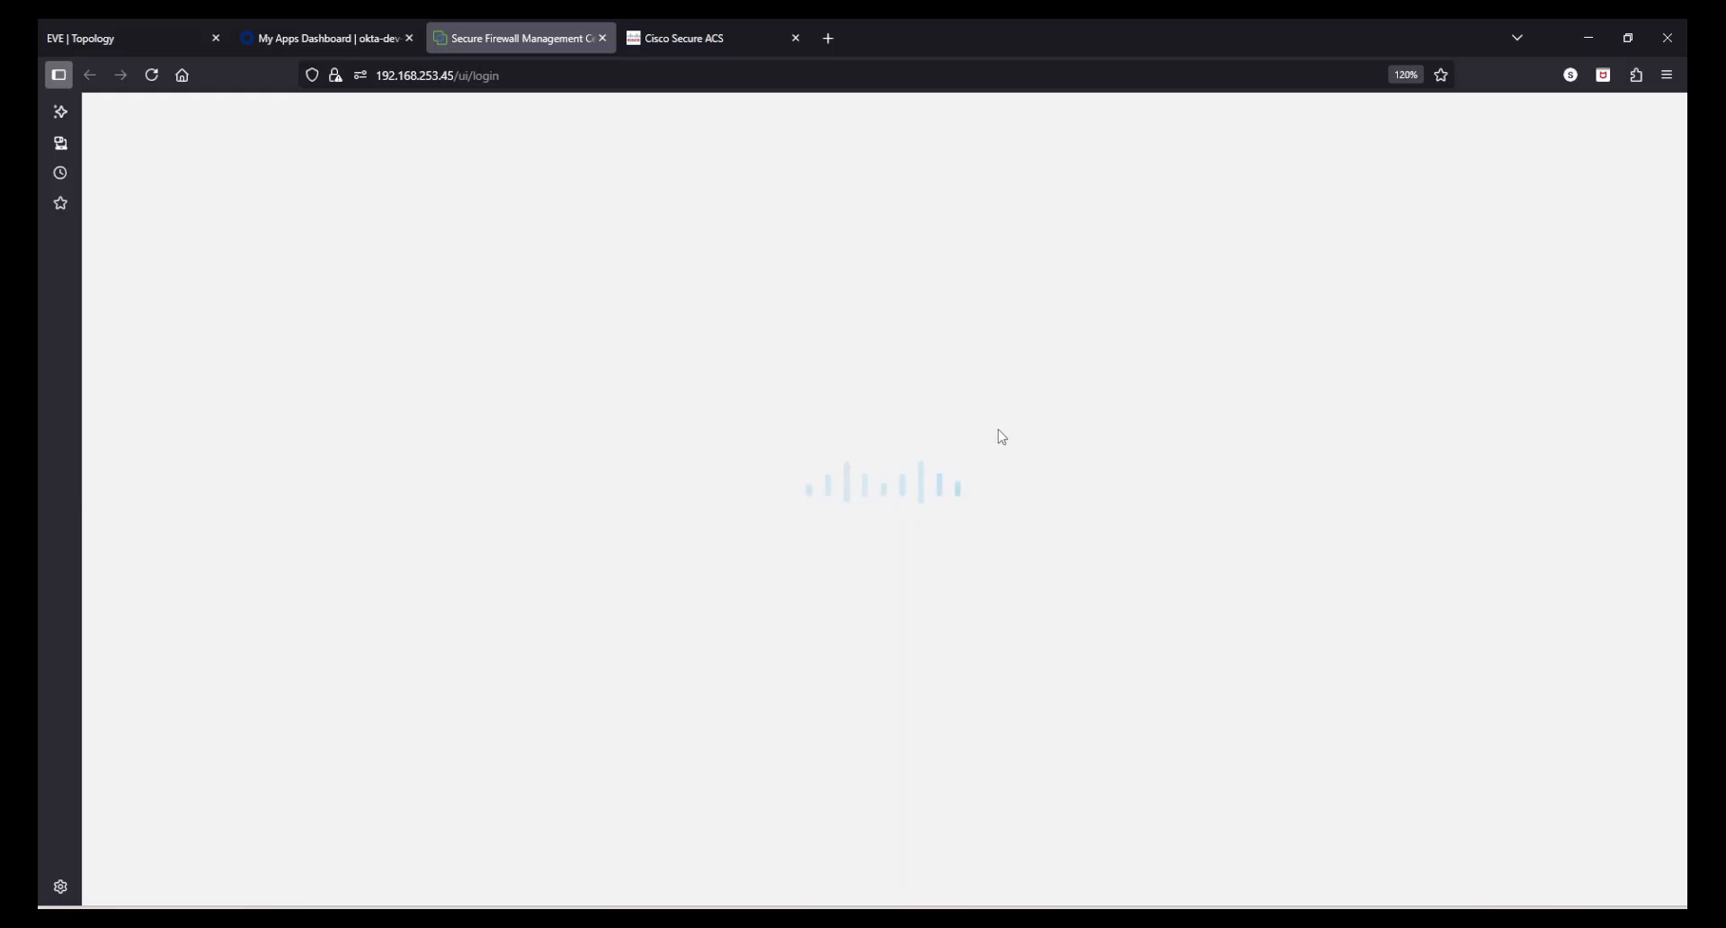
pyautogui.click(303, 41)
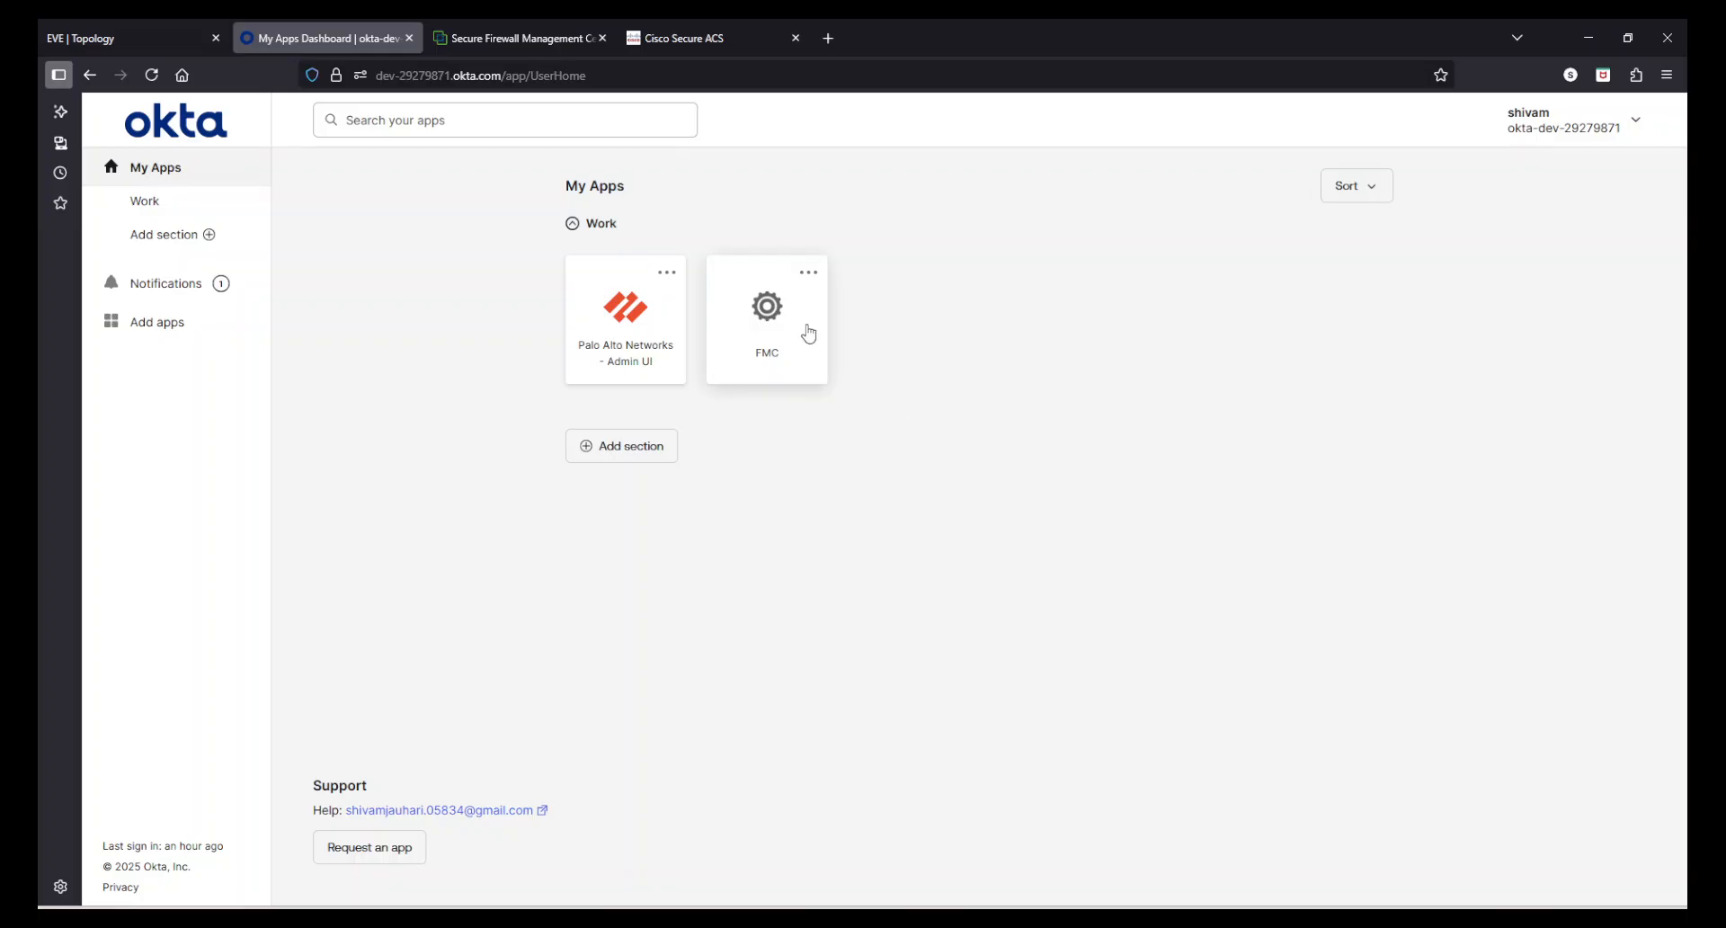
pyautogui.click(541, 23)
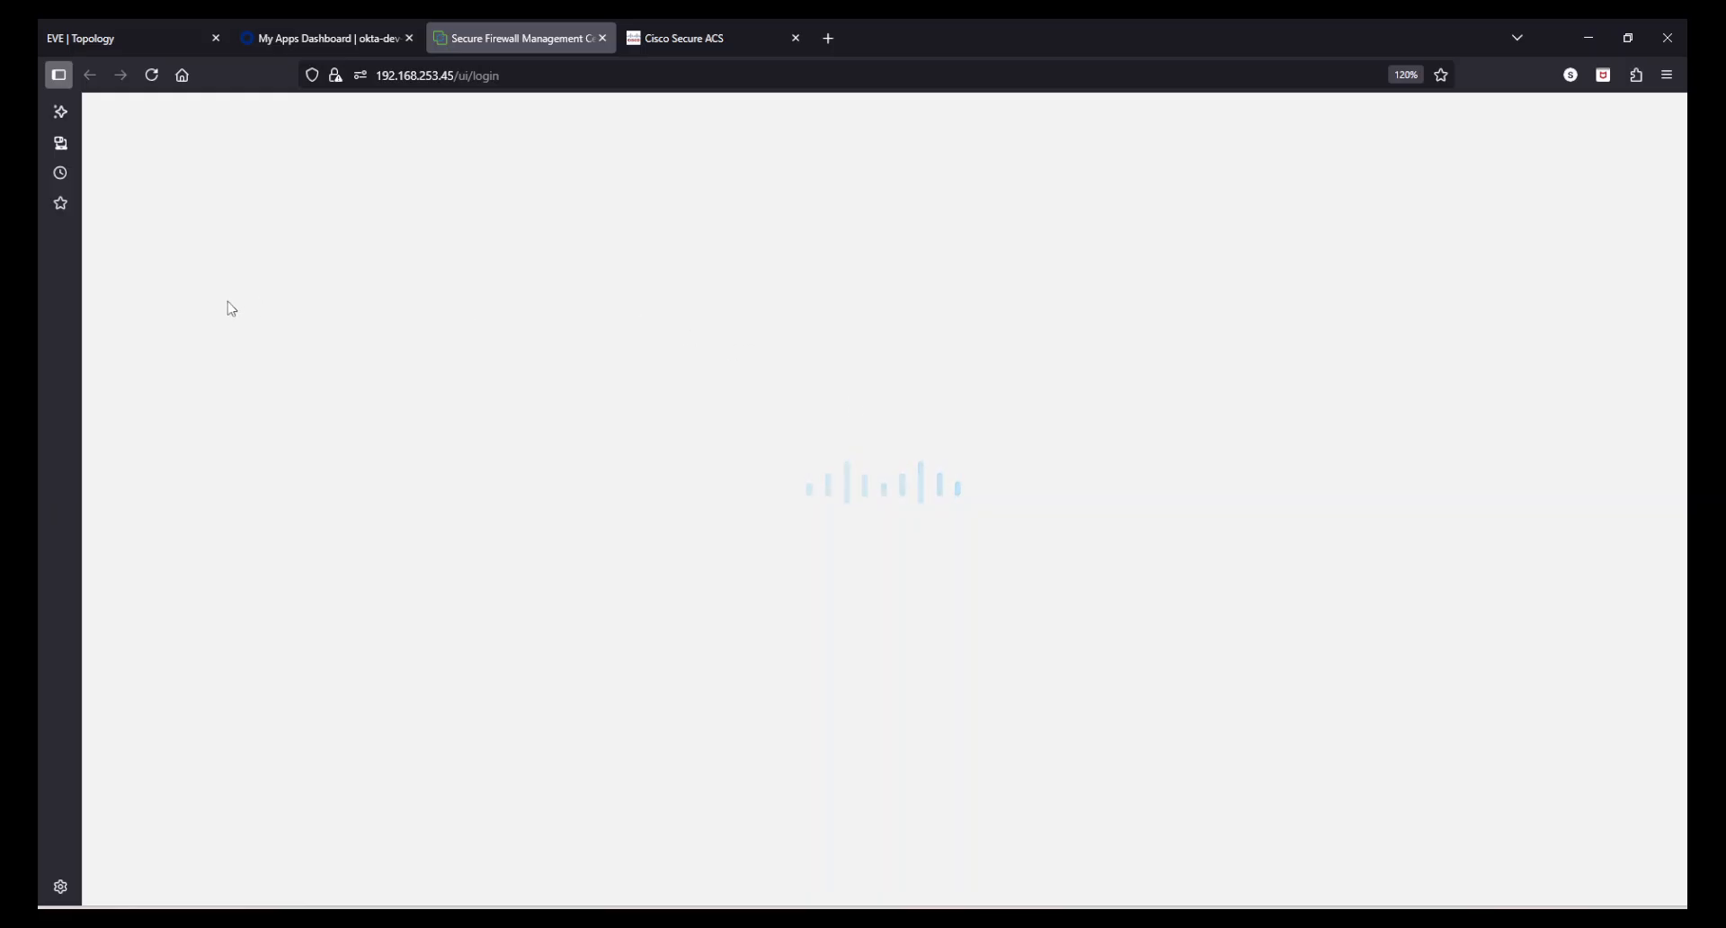
pyautogui.click(719, 36)
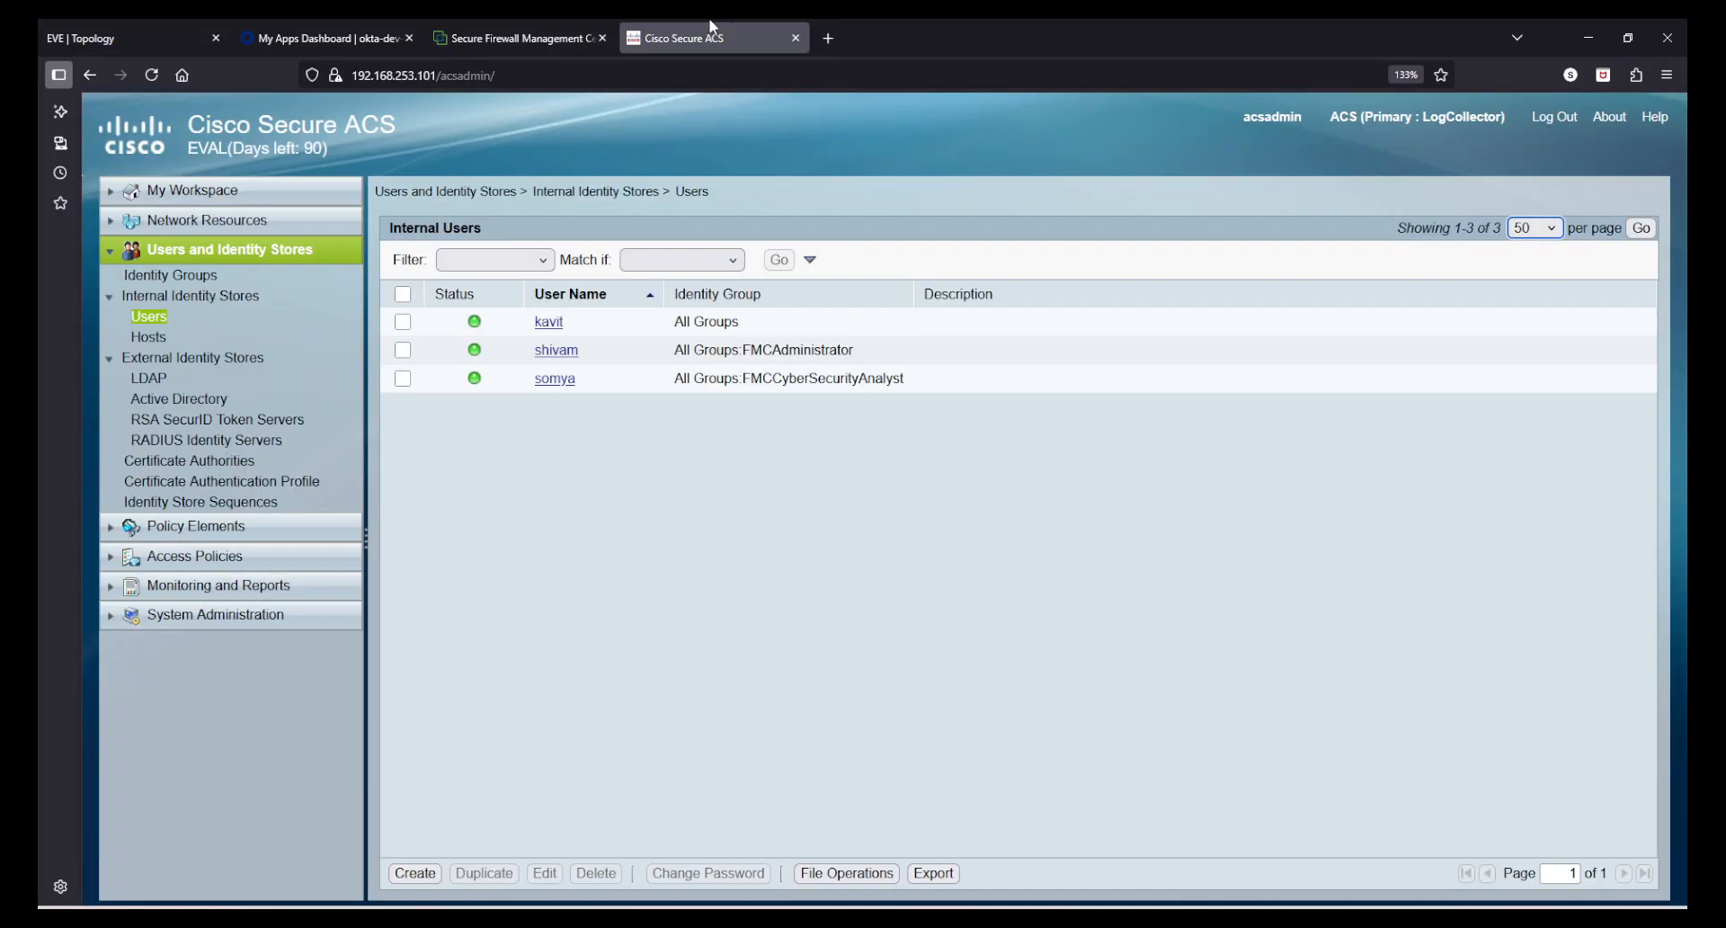
pyautogui.click(523, 21)
pyautogui.click(704, 19)
pyautogui.click(488, 21)
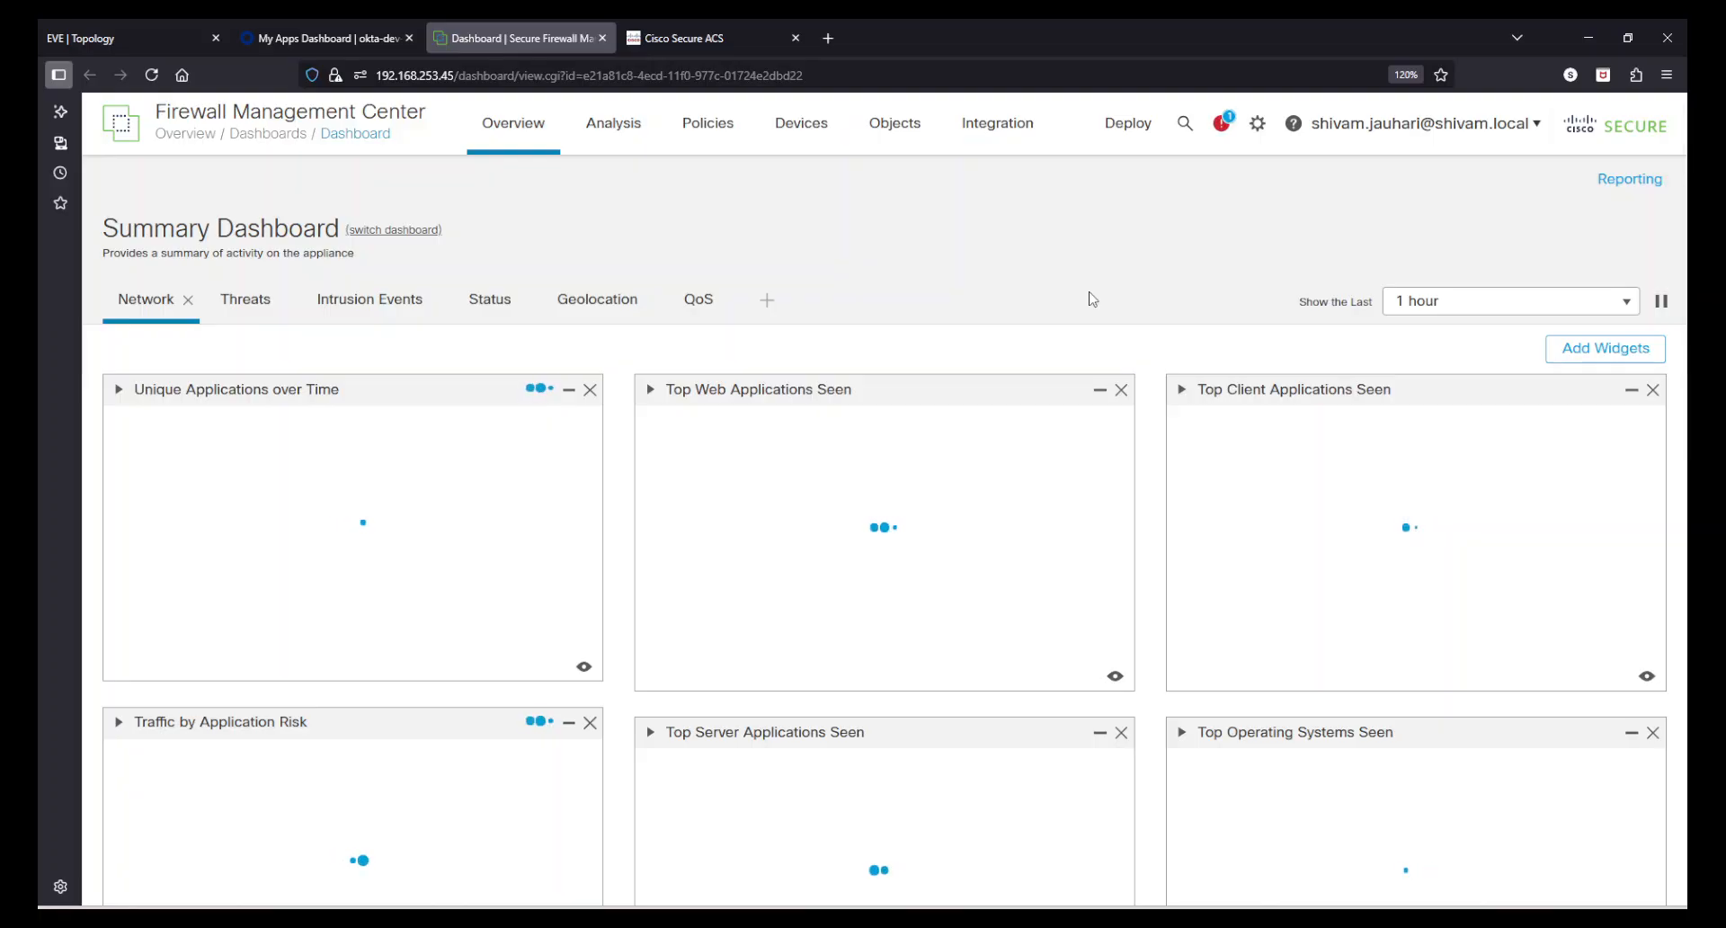
# Open the Users administration page in Firewall Management Center, and switch to the EVE lab topology
pyautogui.click(1257, 126)
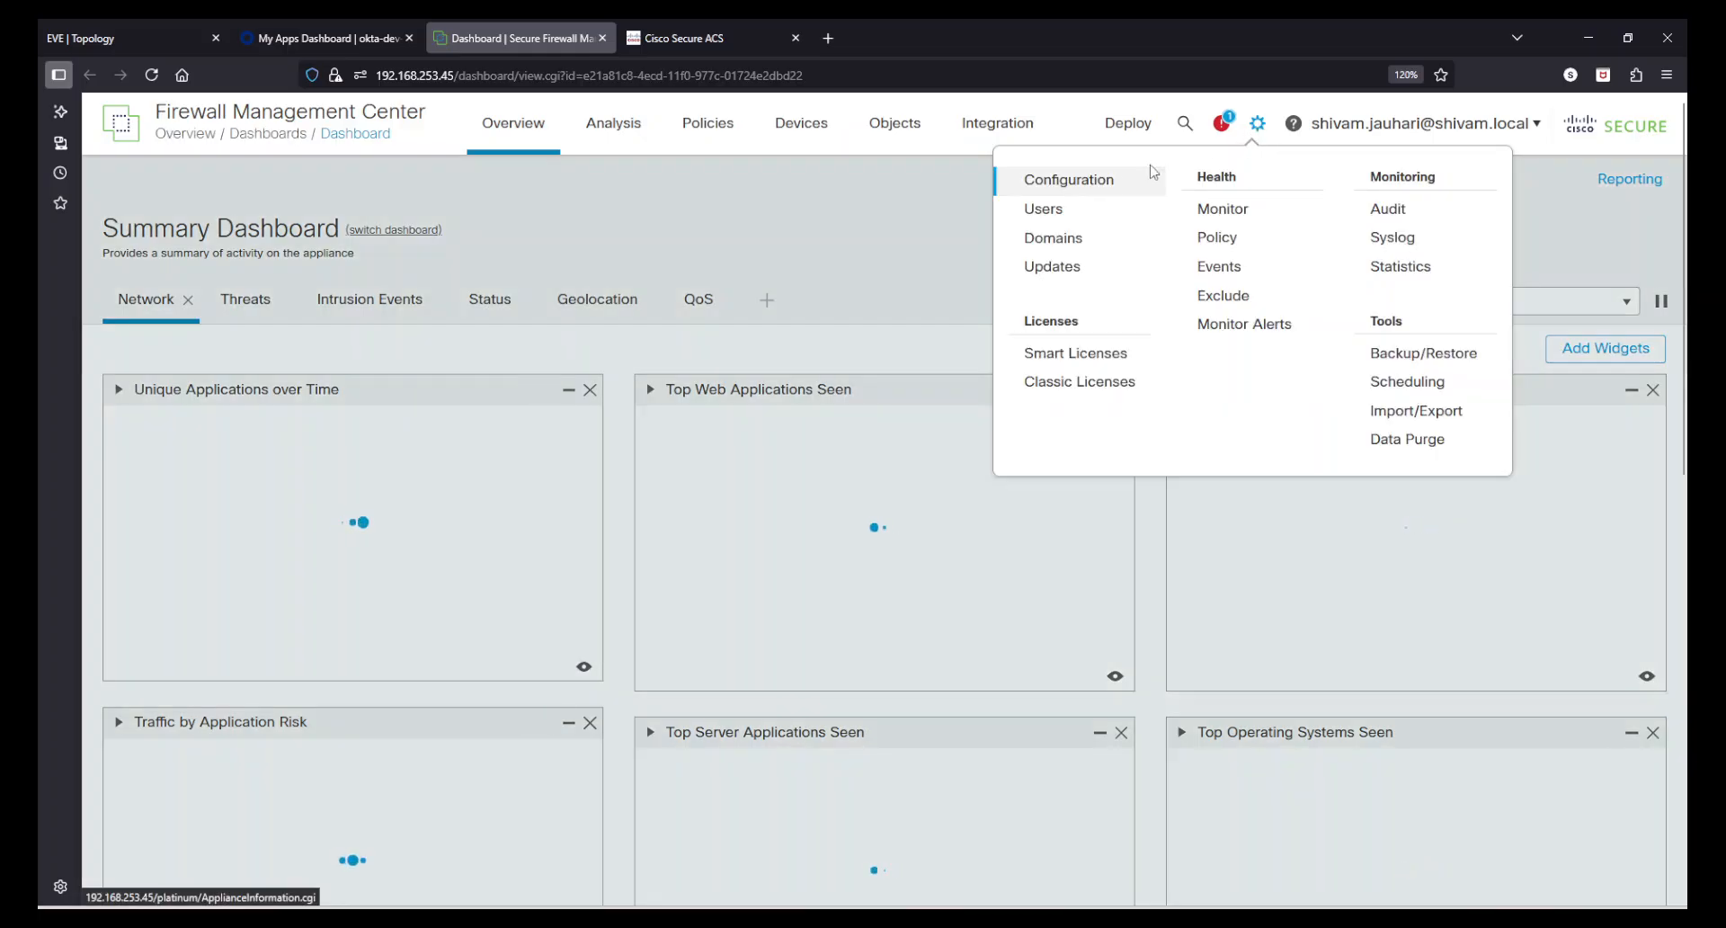
pyautogui.click(1023, 211)
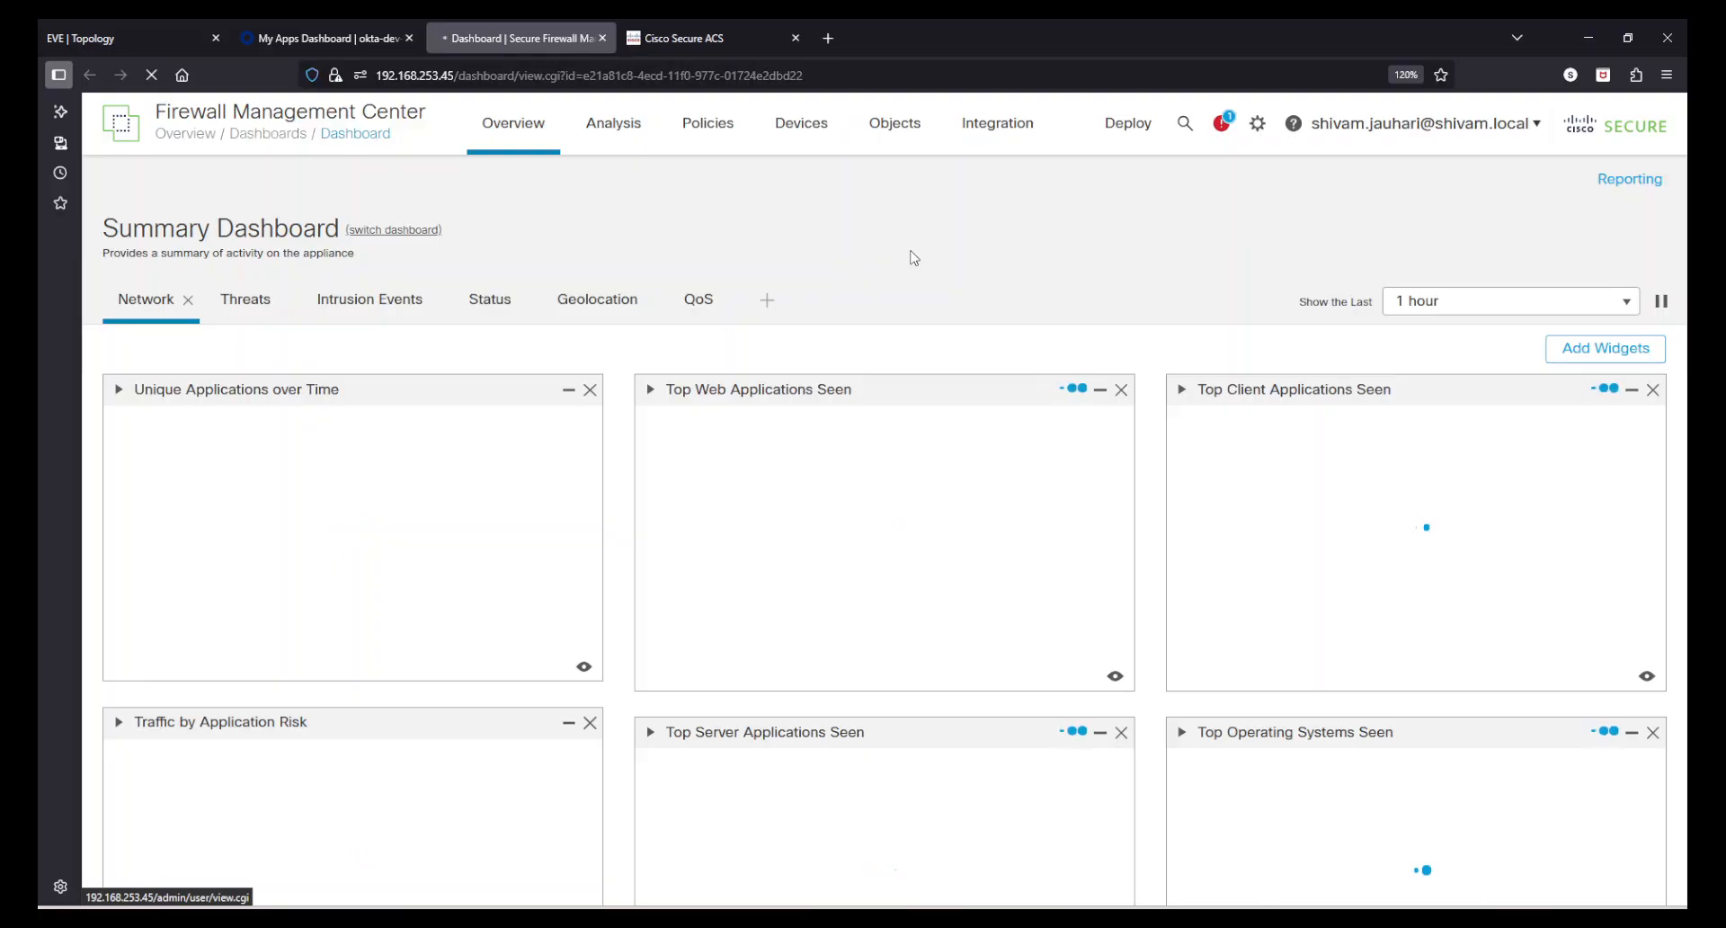
pyautogui.click(131, 38)
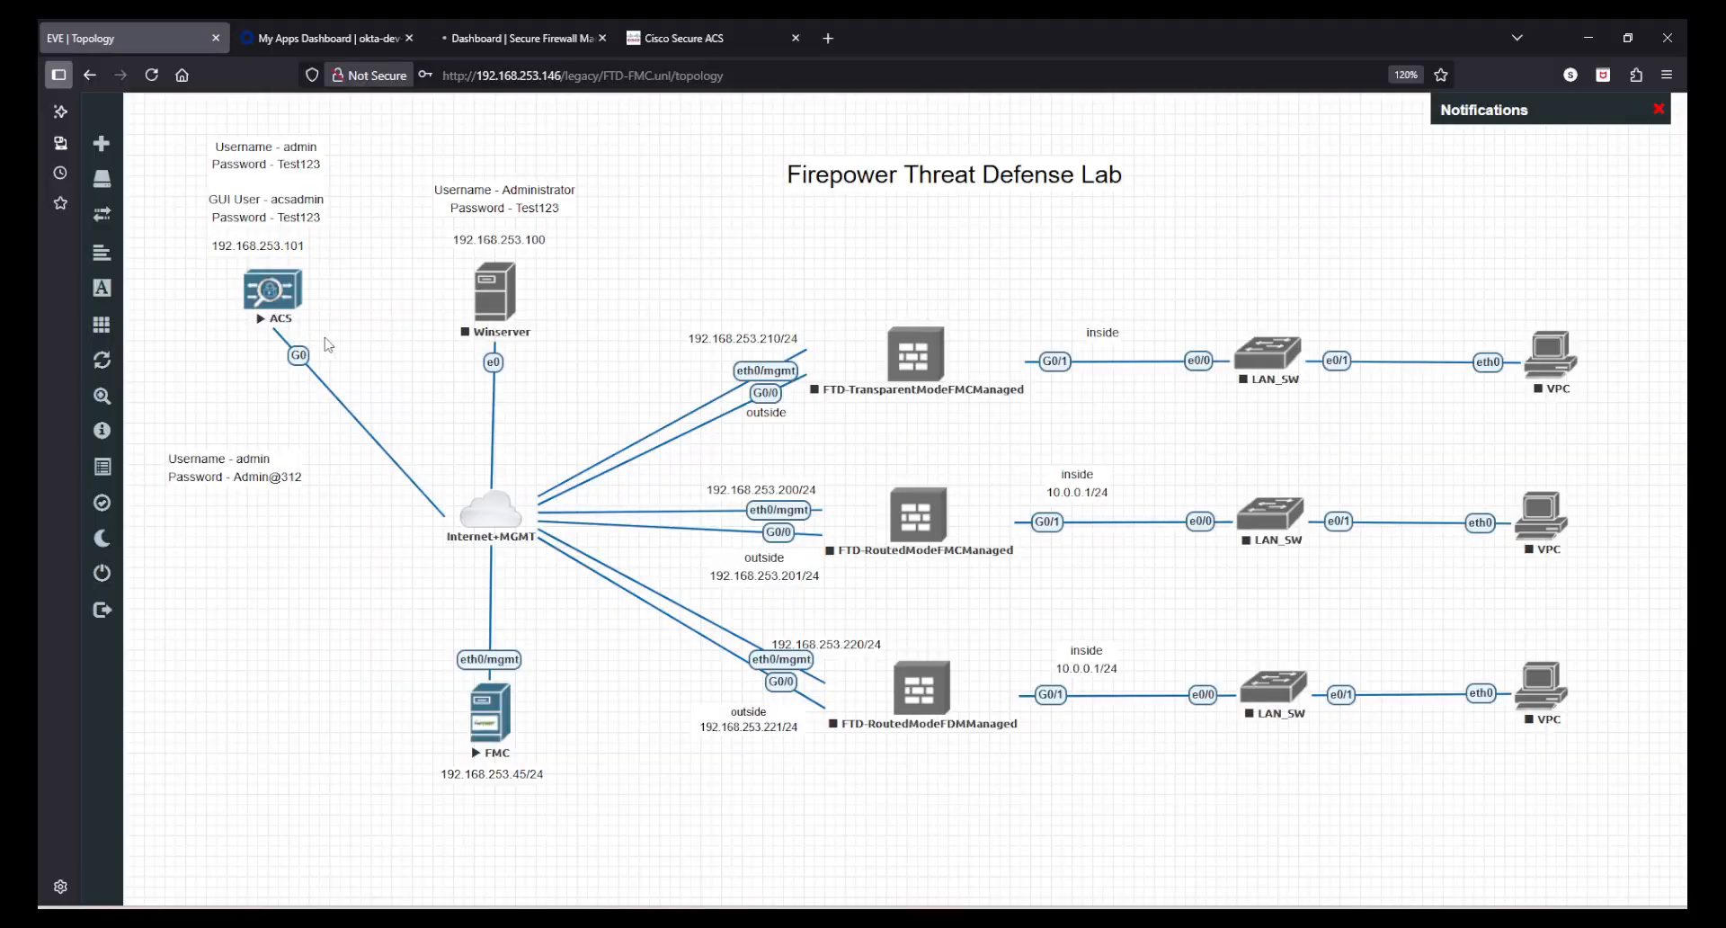
# Switch to Firewall Management Center and open the ACS RADIUS external authentication object for editing
pyautogui.click(540, 31)
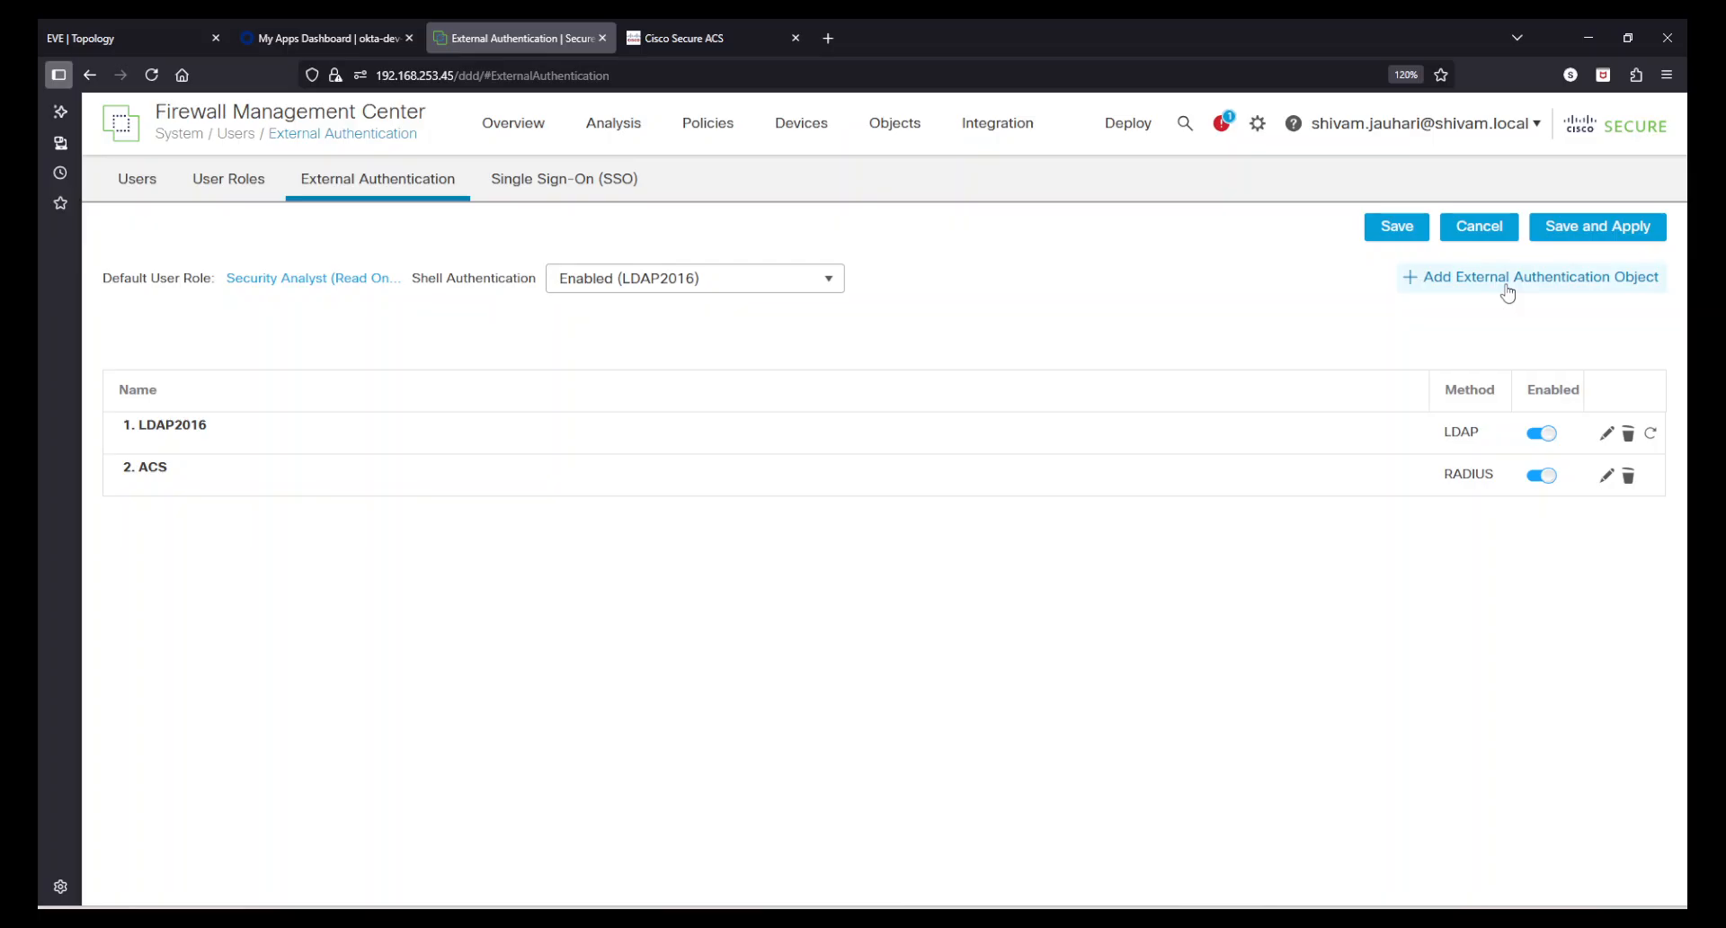
pyautogui.click(1605, 479)
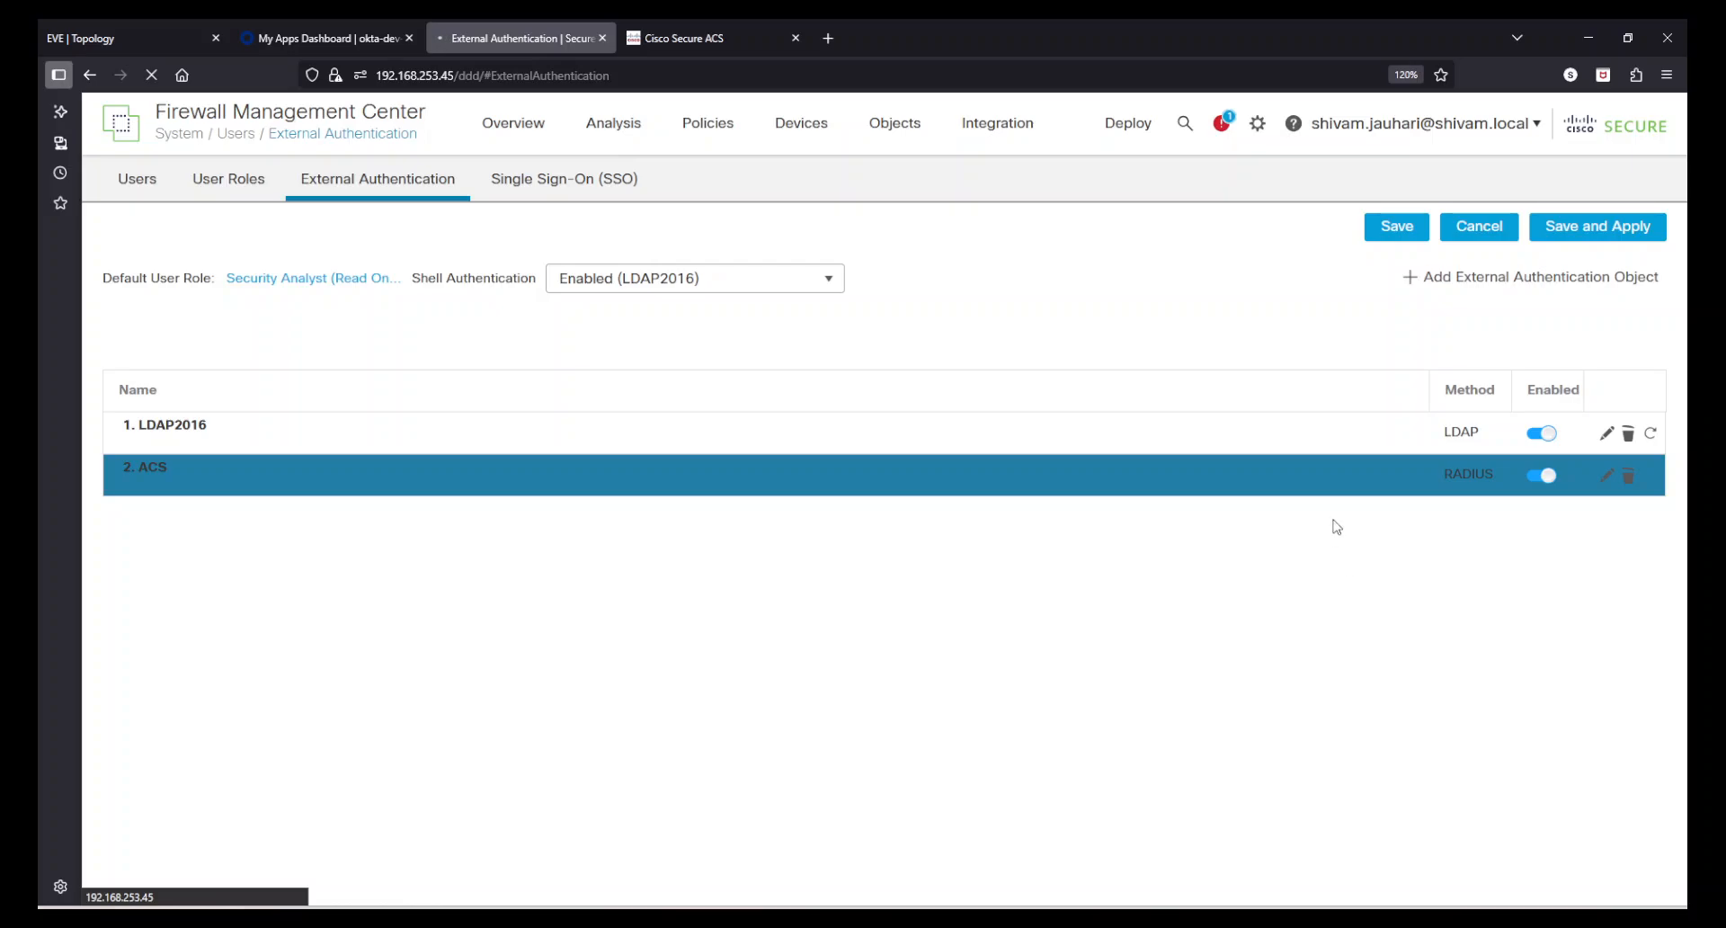
# Log out of Cisco Secure ACS and close its browser tab
pyautogui.click(719, 37)
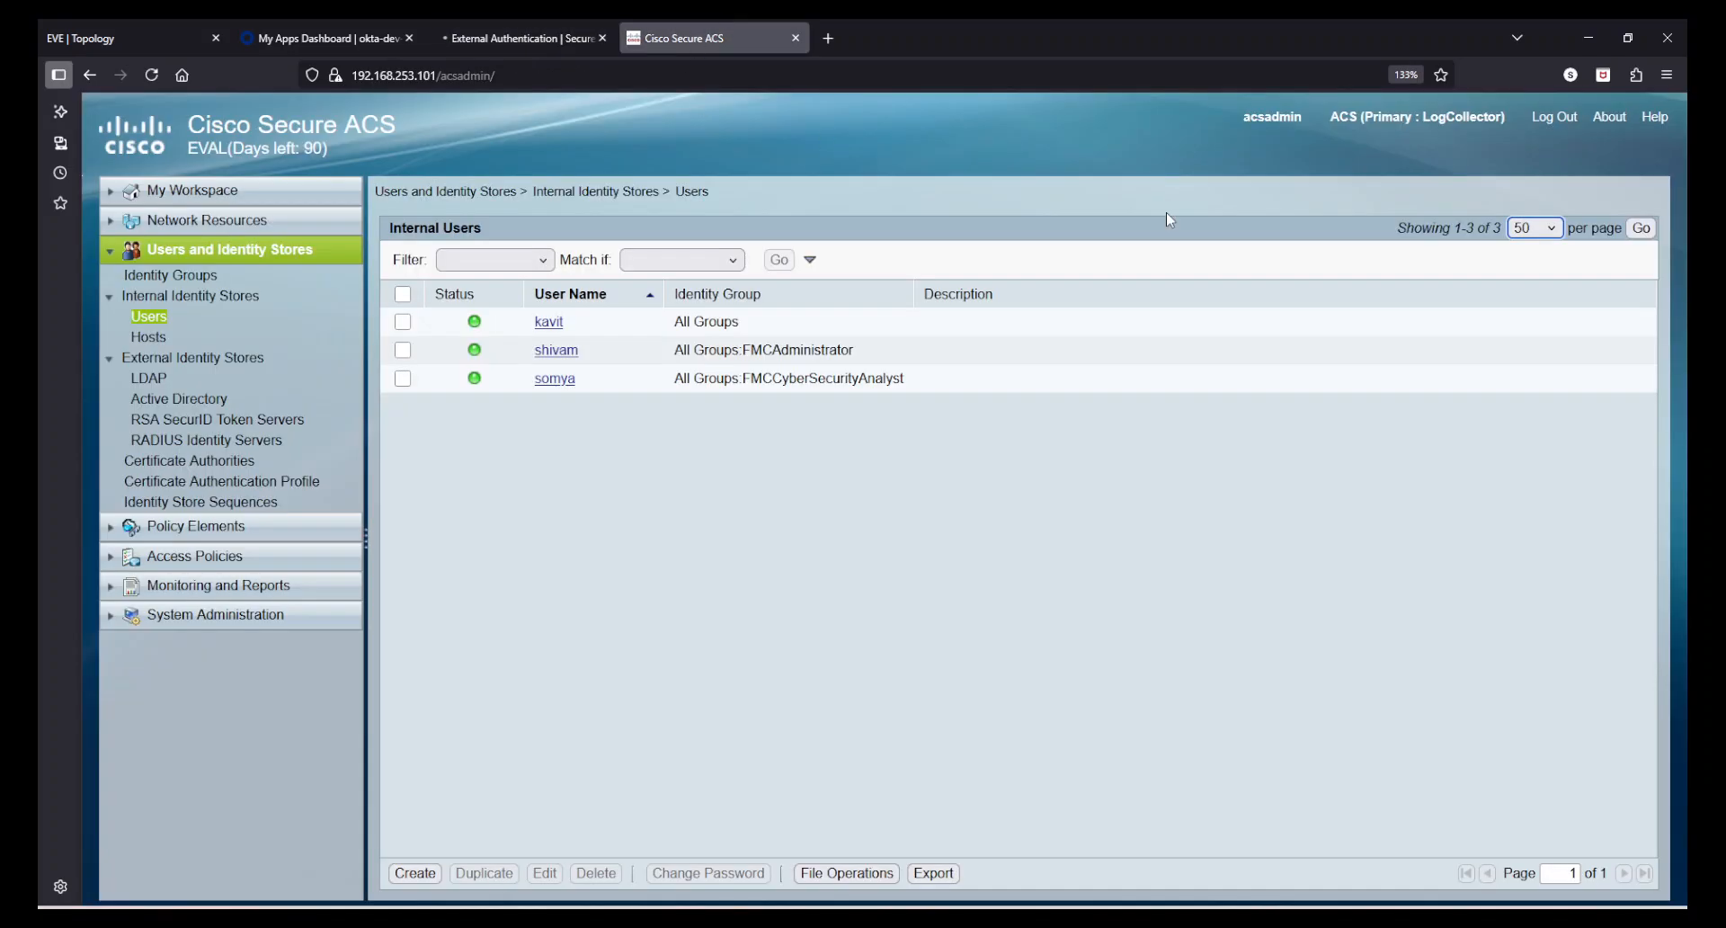
pyautogui.click(1554, 117)
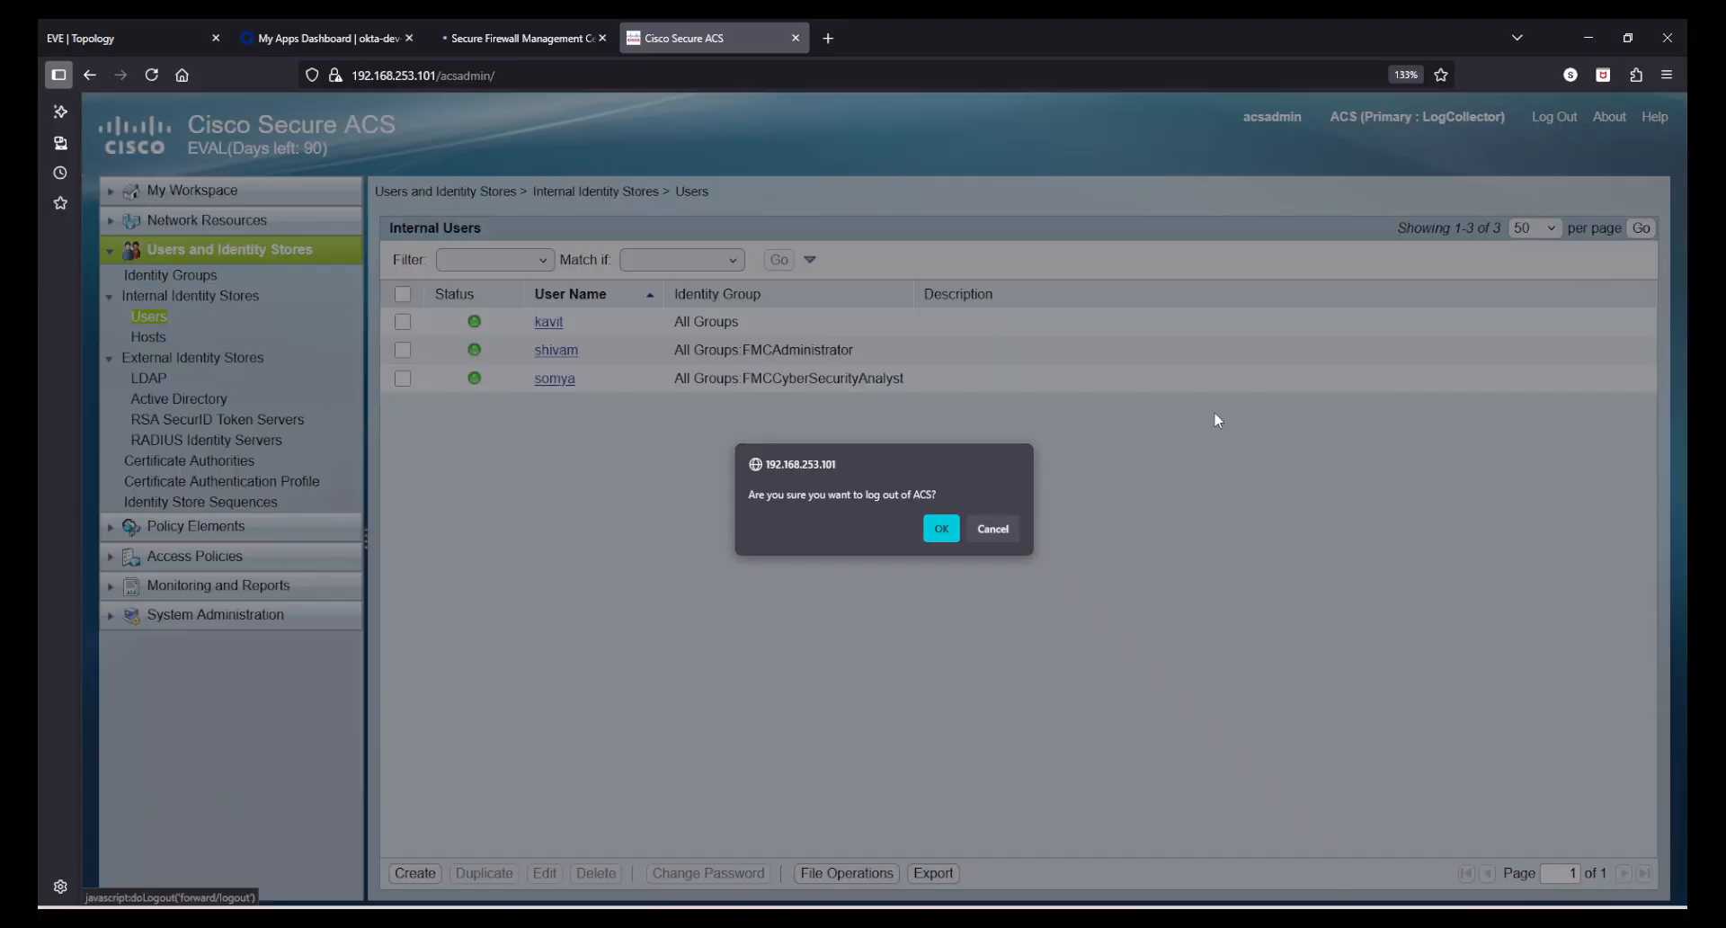
pyautogui.click(940, 528)
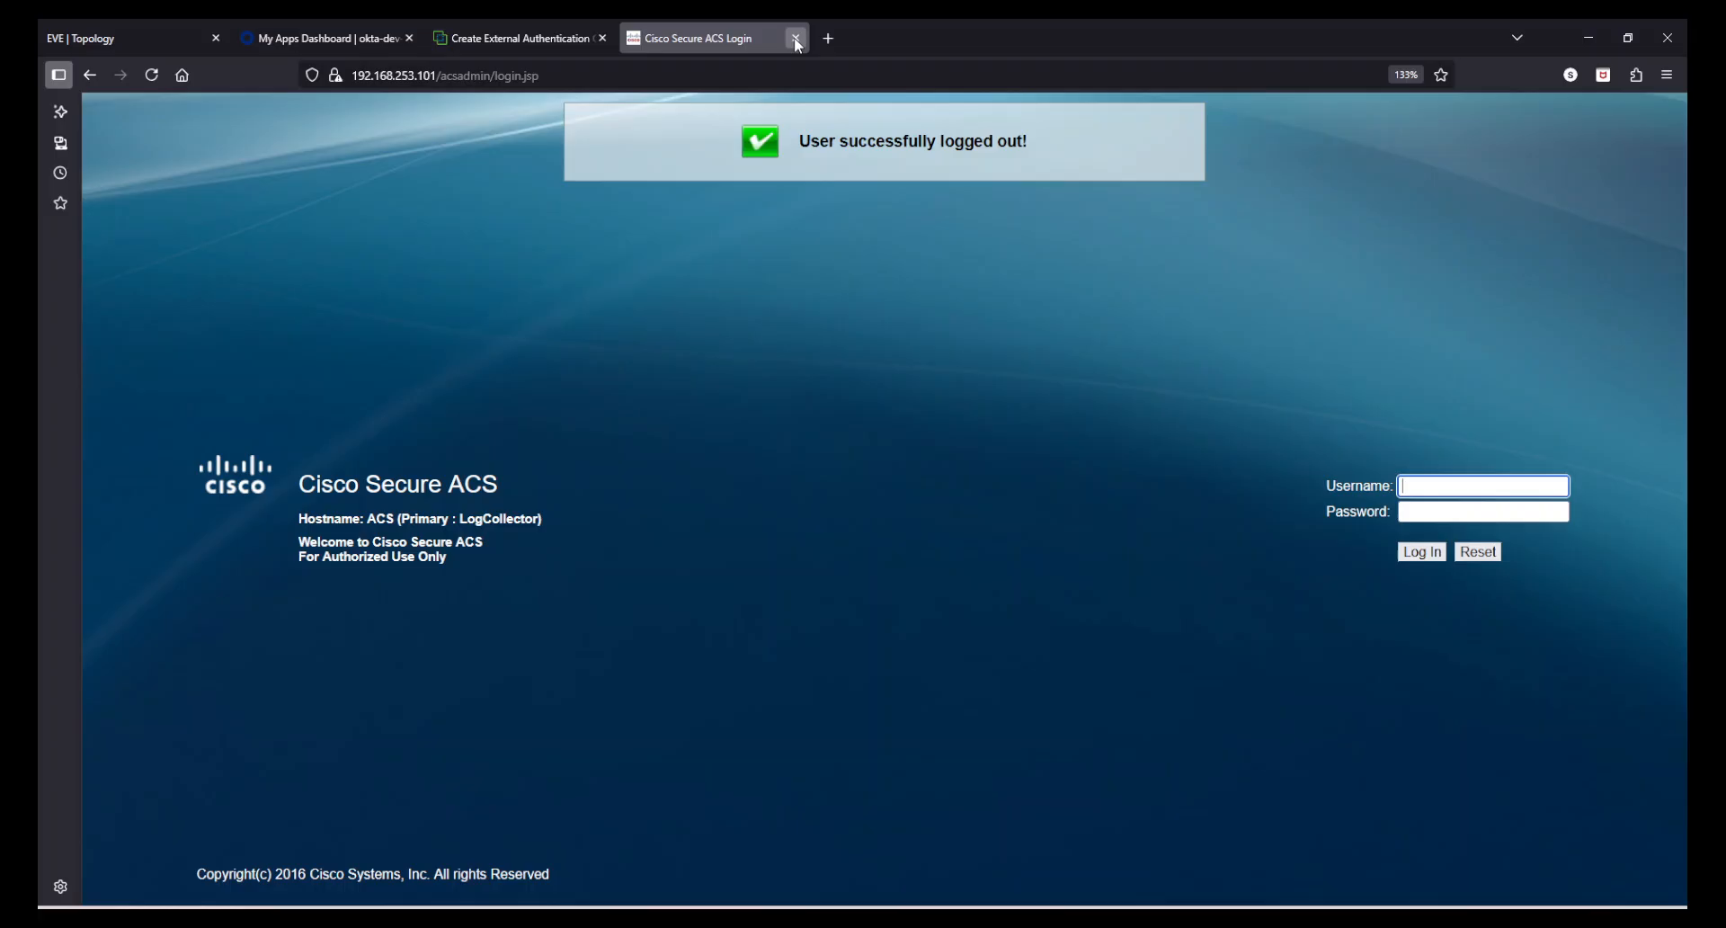
pyautogui.click(796, 39)
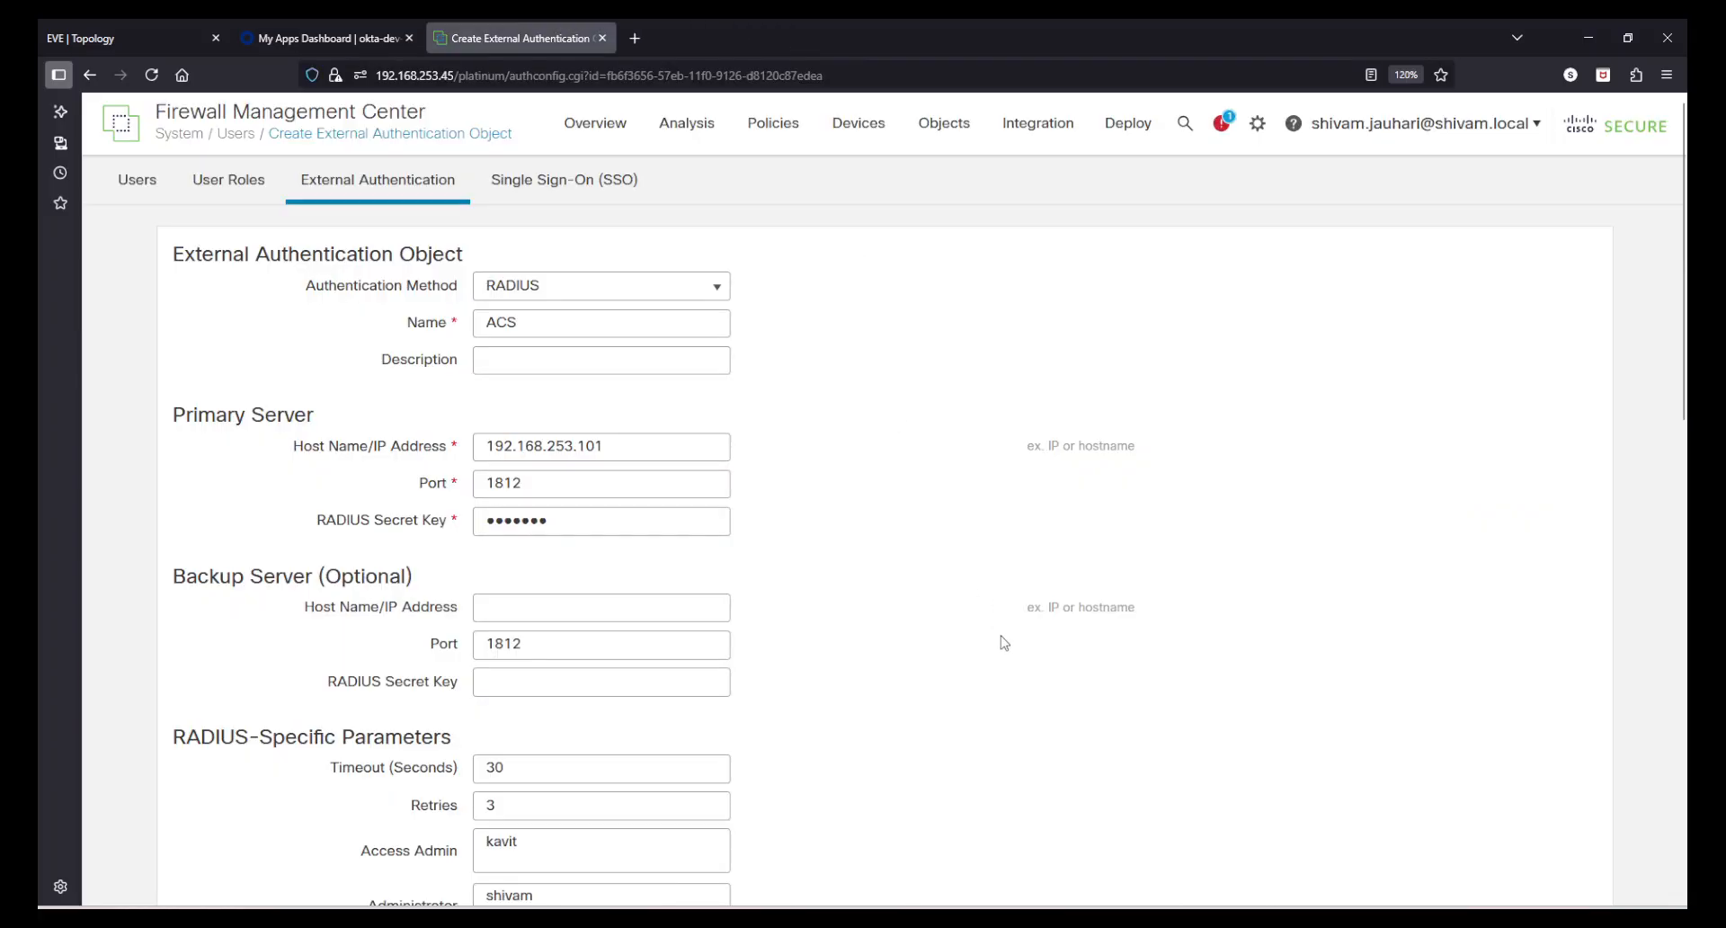
# Review the ACS object's name, primary and backup server settings, and the RADIUS timeout and retries
pyautogui.doubleClick(547, 323)
pyautogui.click(506, 355)
pyautogui.tripleClick(617, 447)
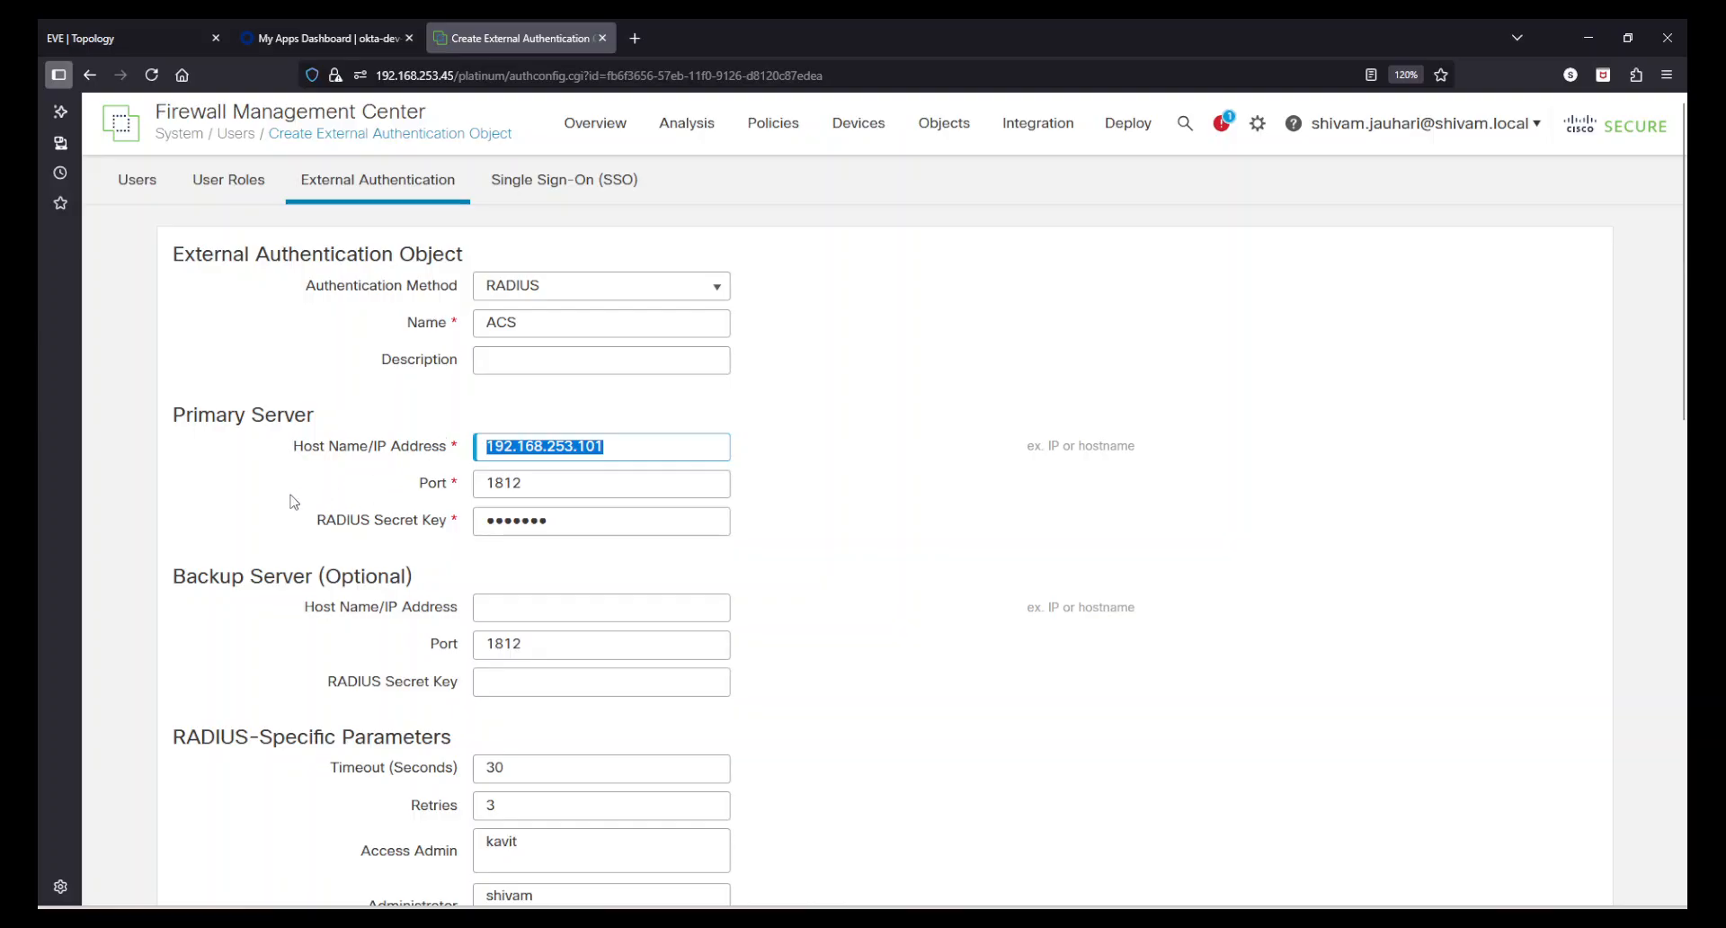
pyautogui.click(889, 482)
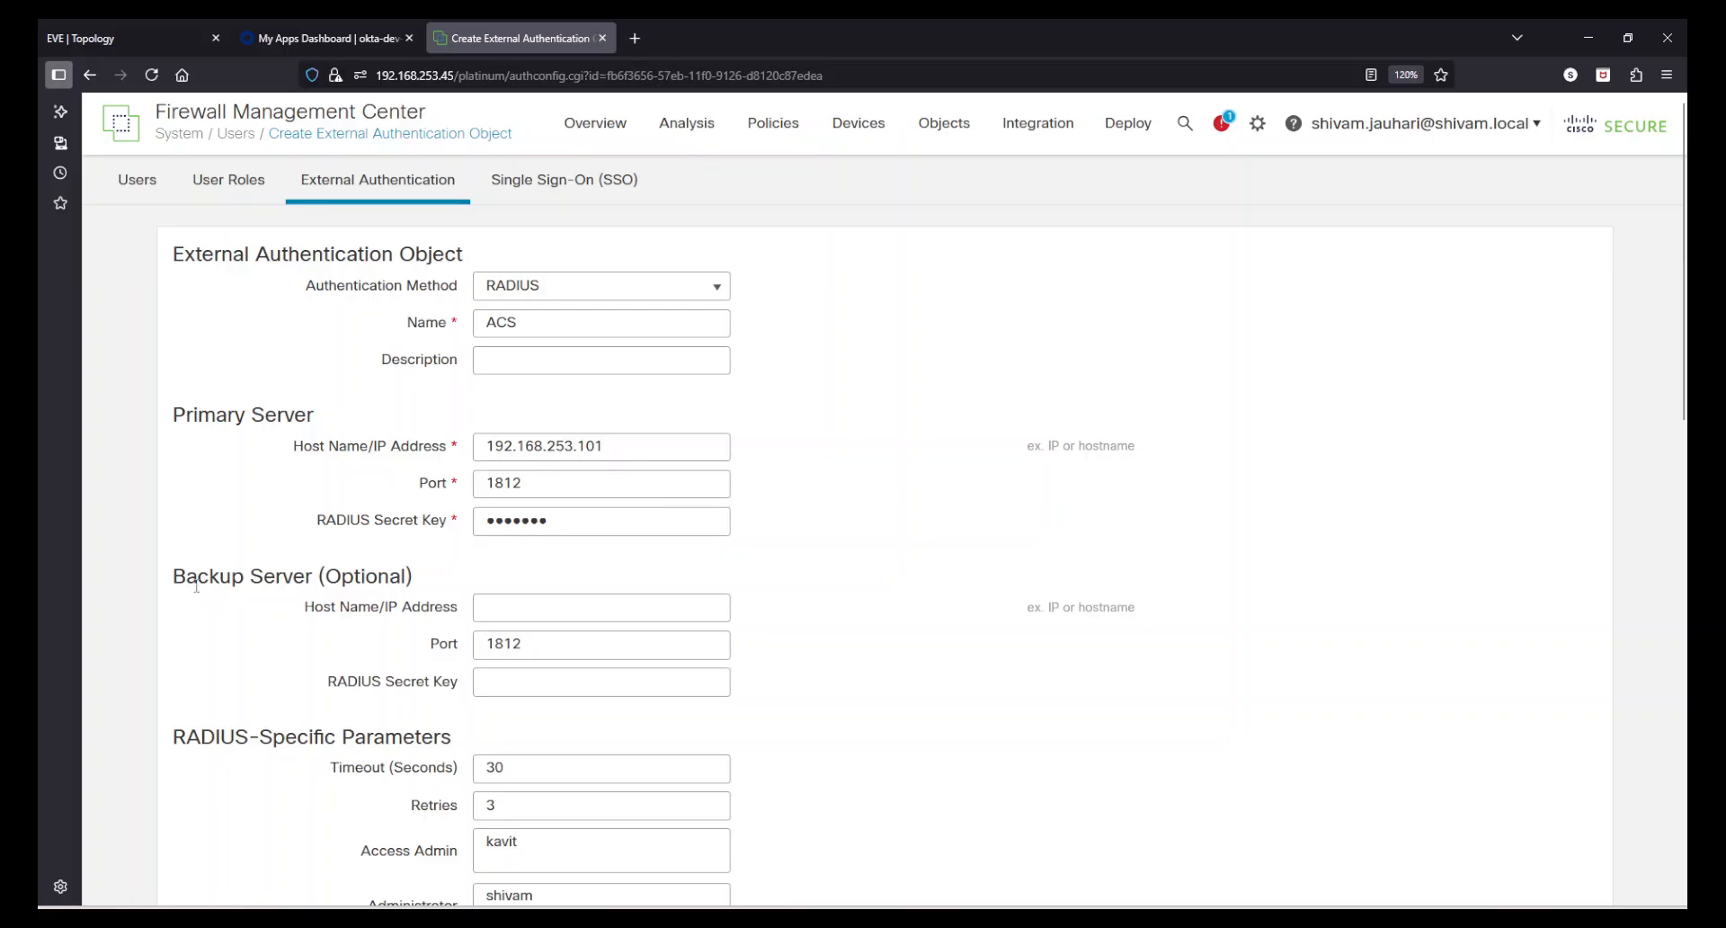
pyautogui.moveTo(174, 577); pyautogui.dragTo(186, 577)
pyautogui.click(537, 605)
pyautogui.scroll(-5, 944, 549)
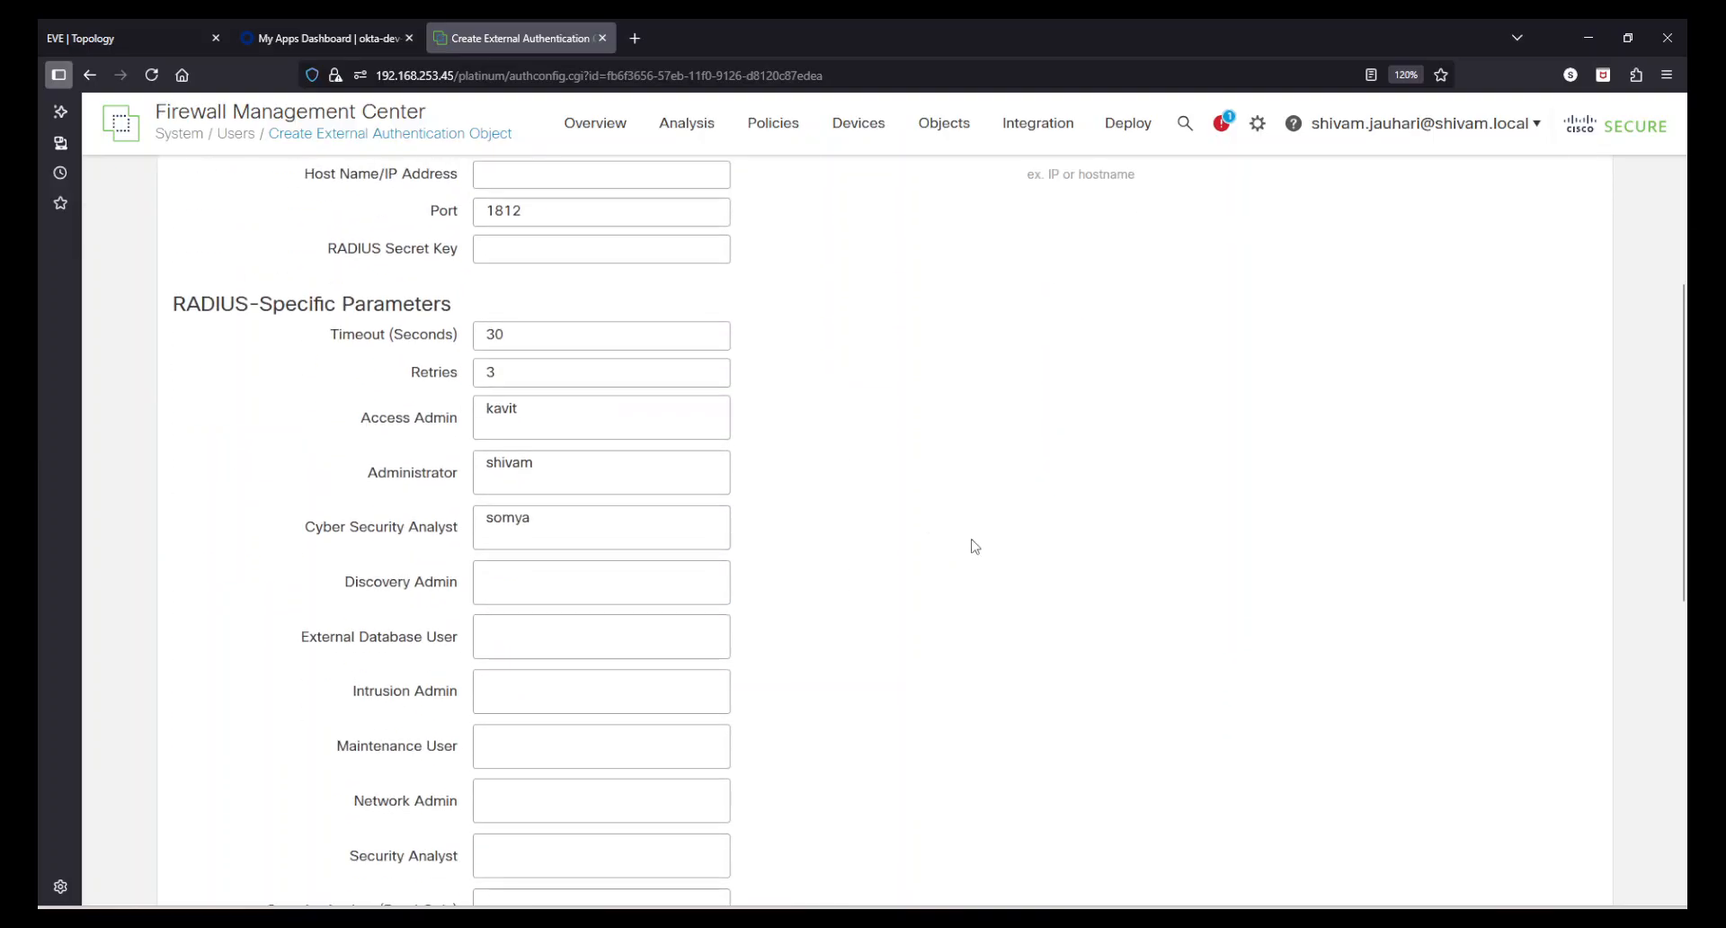
pyautogui.moveTo(172, 304); pyautogui.dragTo(421, 350)
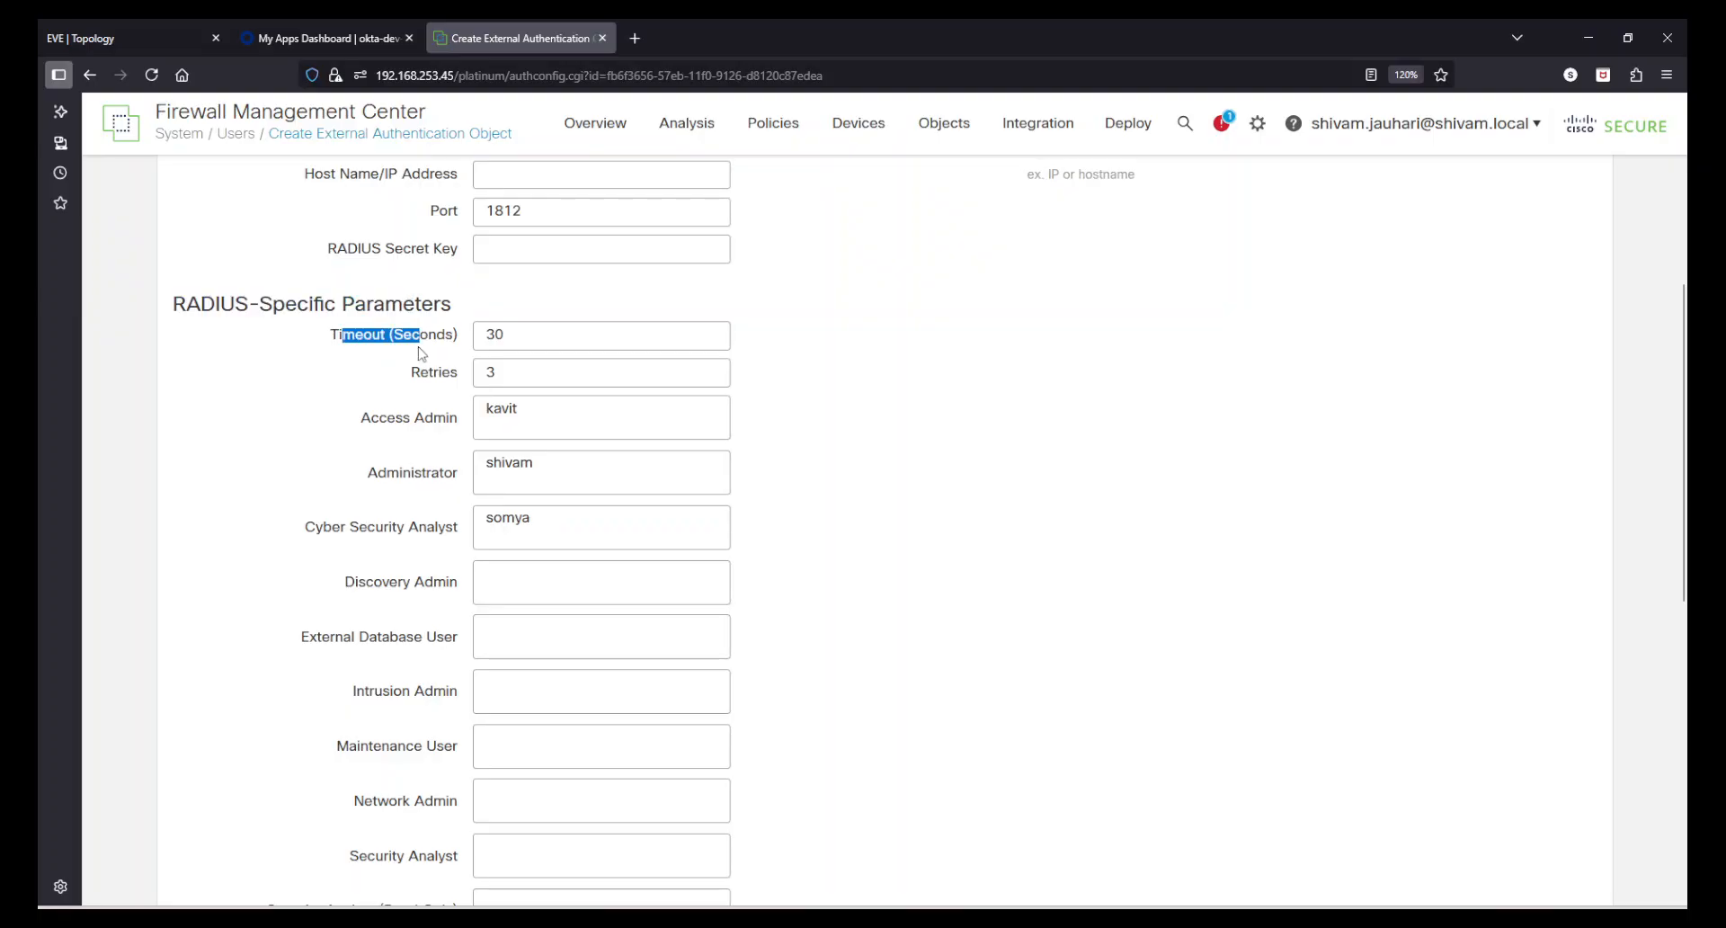
pyautogui.doubleClick(506, 335)
pyautogui.click(482, 377)
pyautogui.click(943, 446)
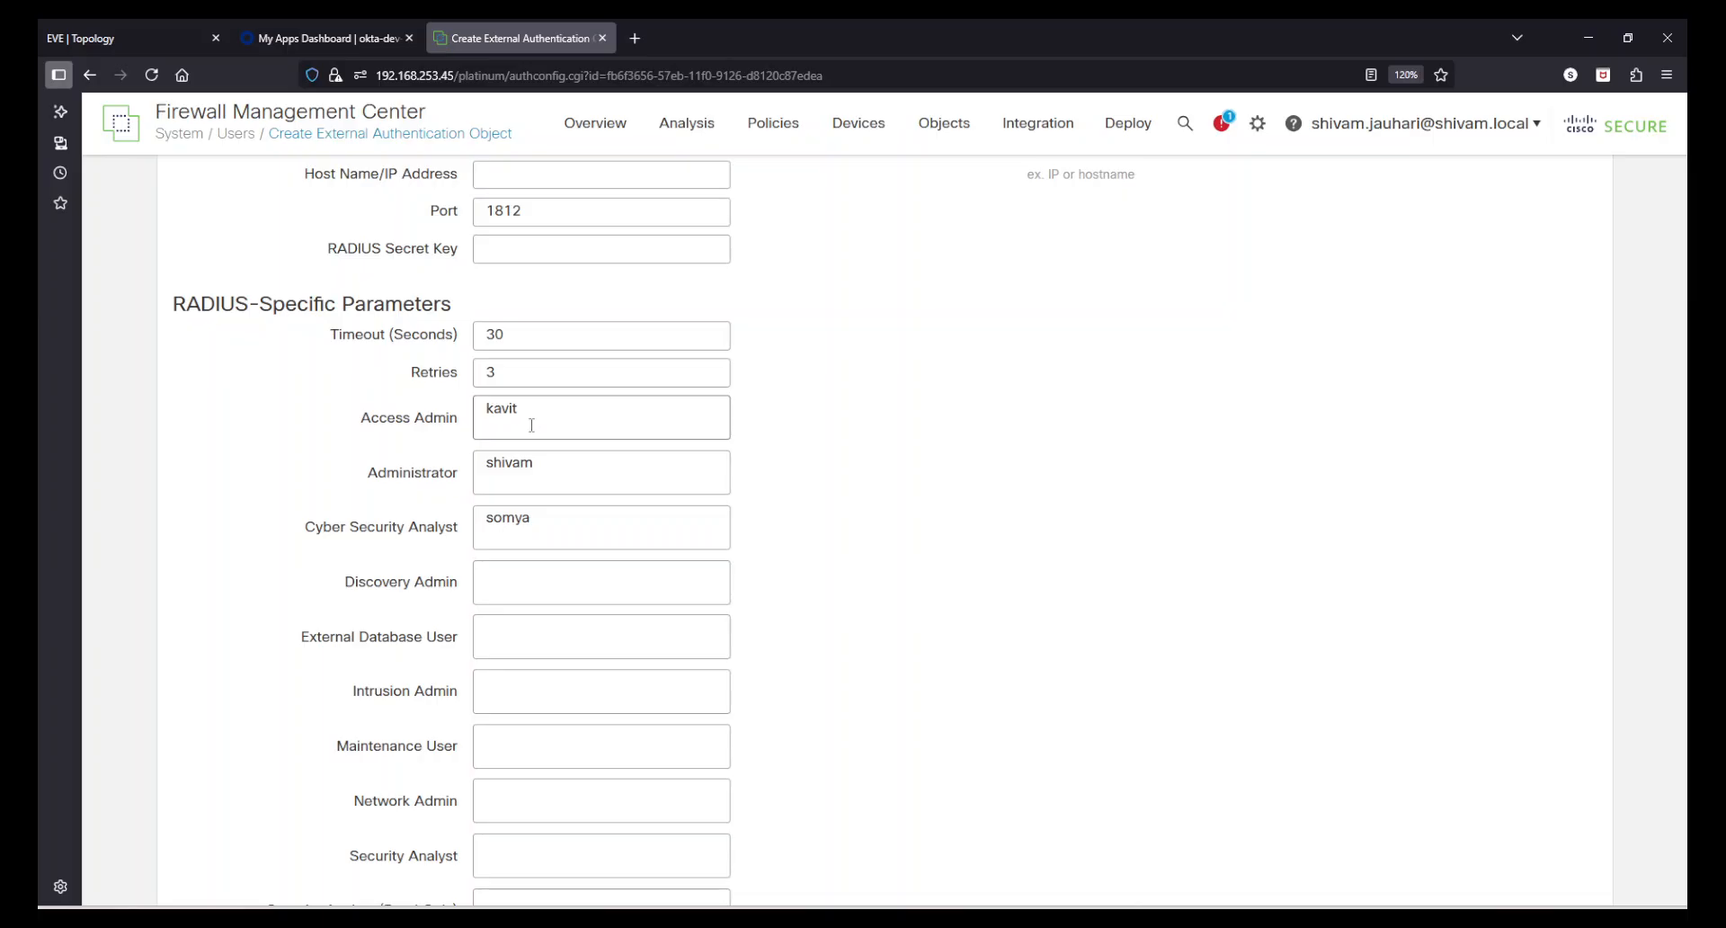
# Examine the users assigned to the Access Admin, Administrator and Cyber Security Analyst roles, and the default user role
pyautogui.doubleClick(508, 409)
pyautogui.moveTo(360, 427); pyautogui.dragTo(453, 440)
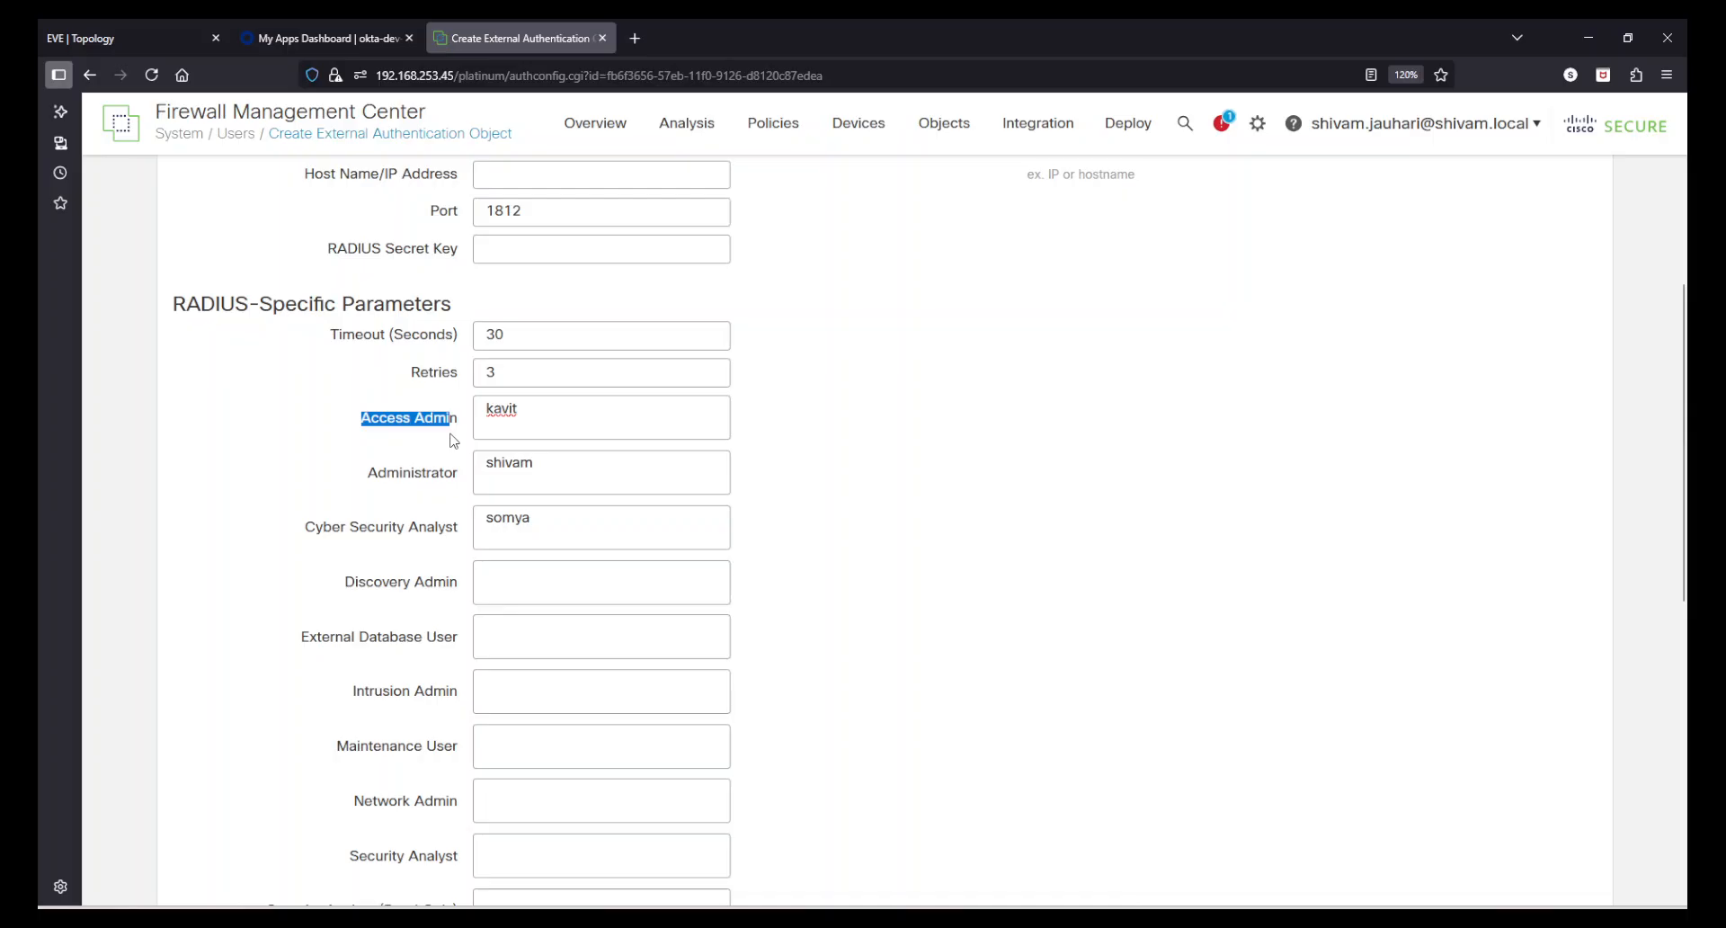
pyautogui.doubleClick(391, 475)
pyautogui.moveTo(306, 528); pyautogui.dragTo(454, 530)
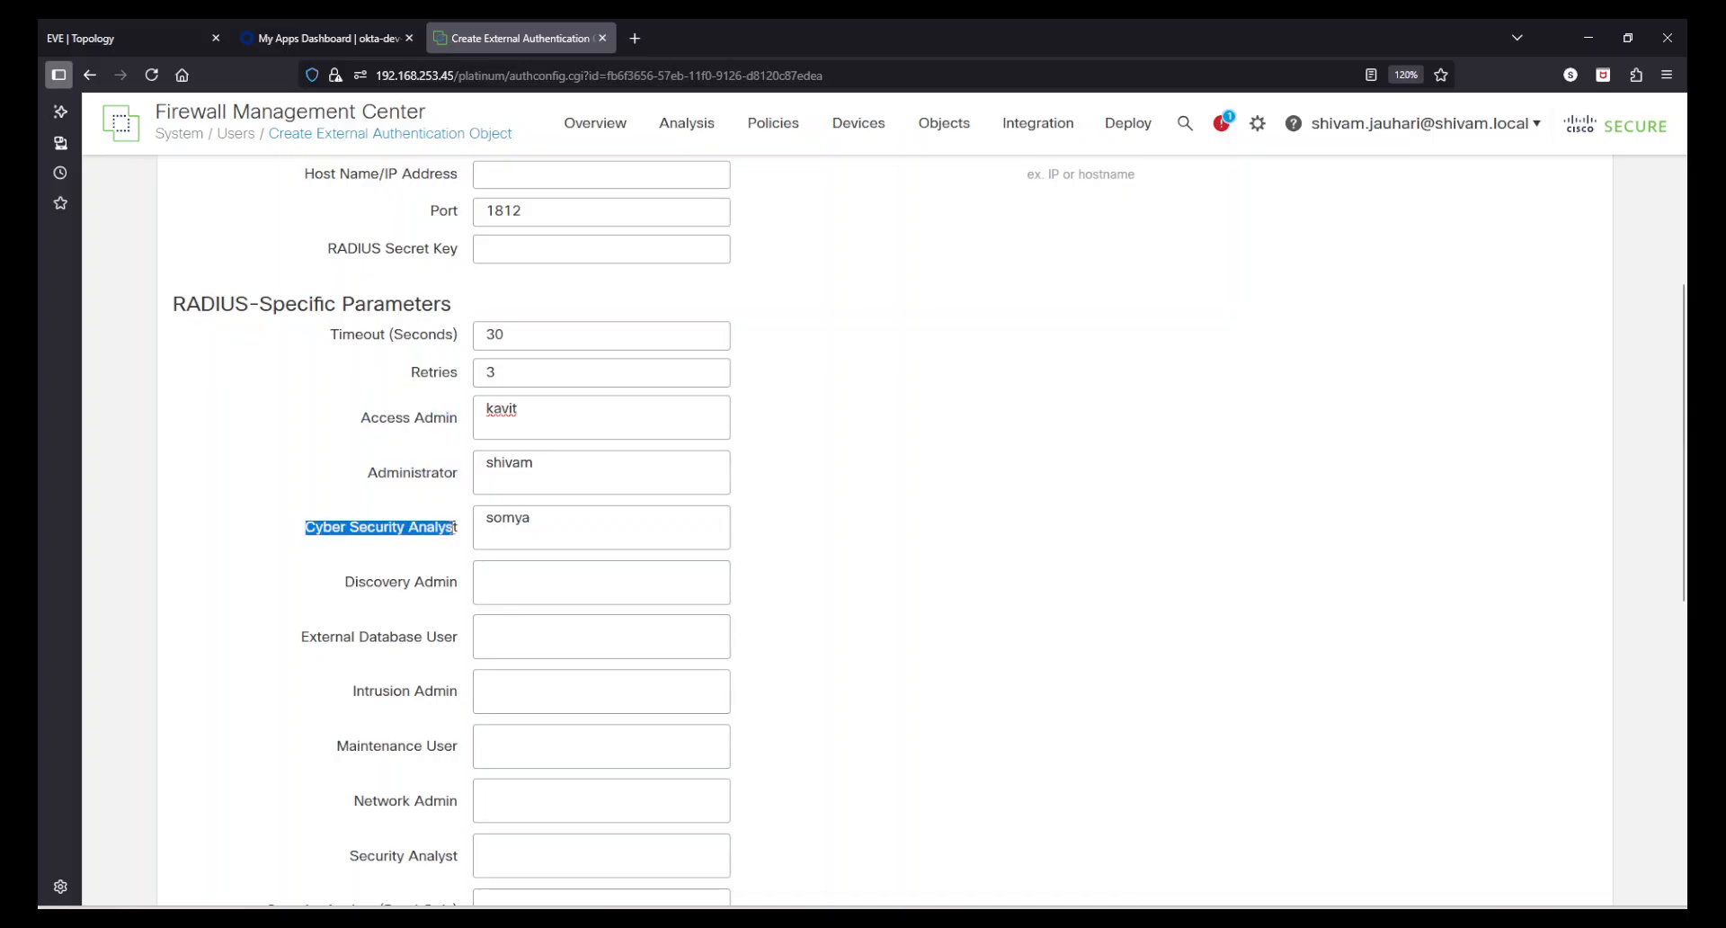
pyautogui.click(567, 520)
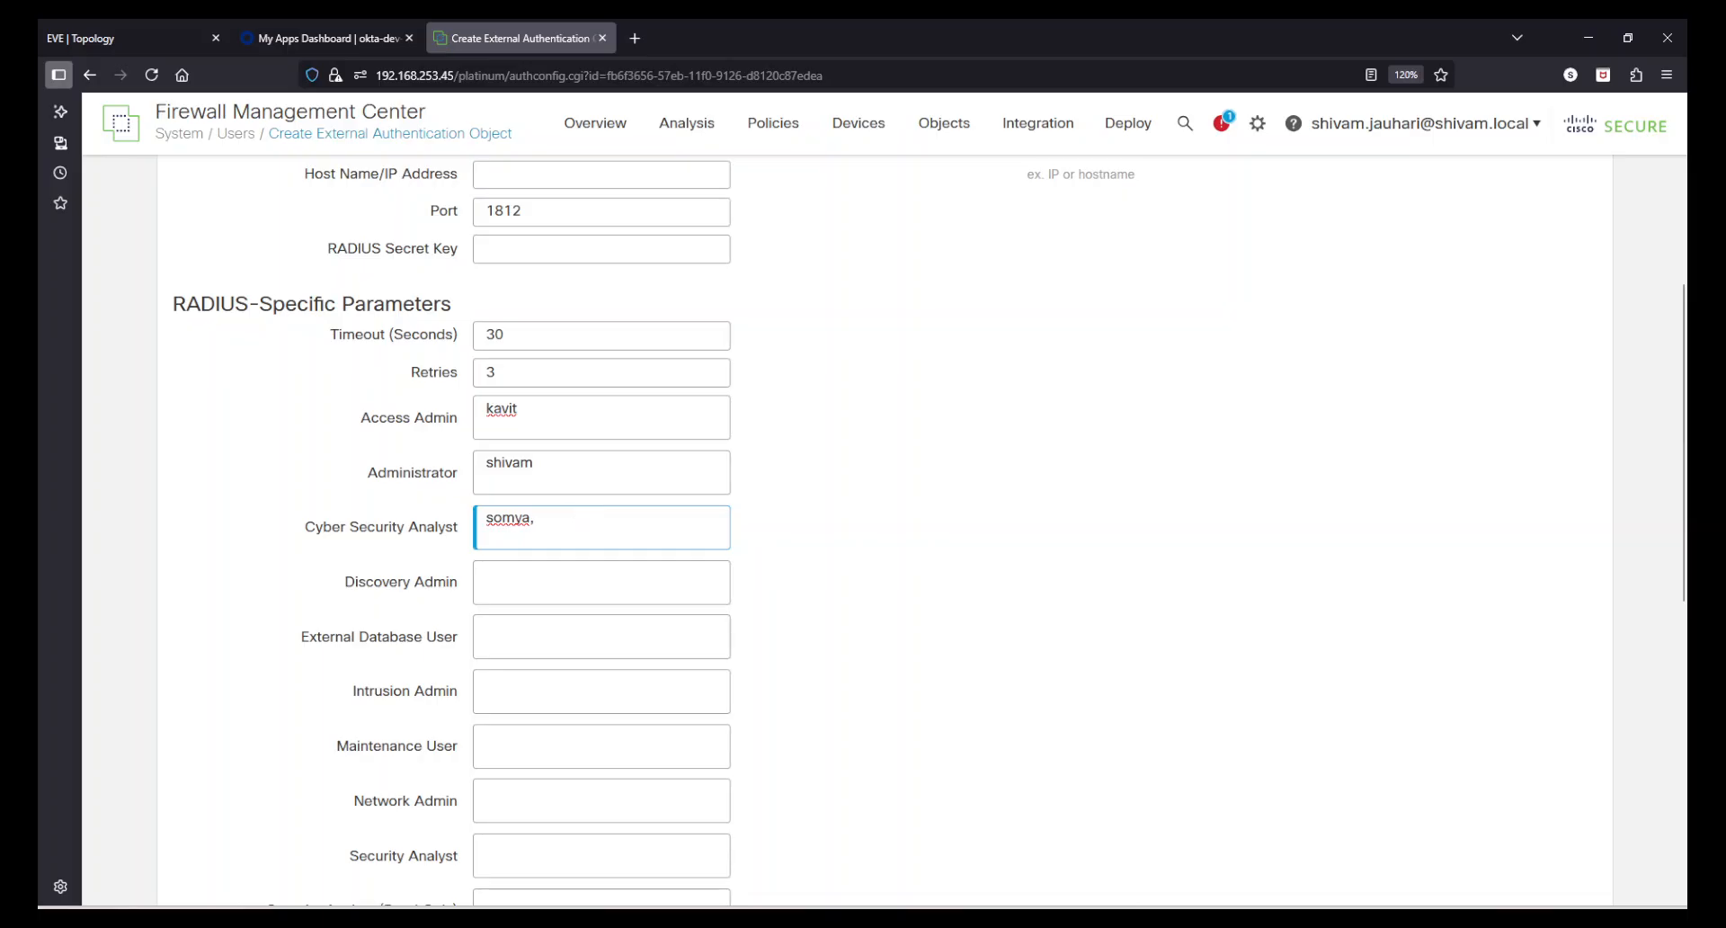
pyautogui.scroll(-5, 966, 519)
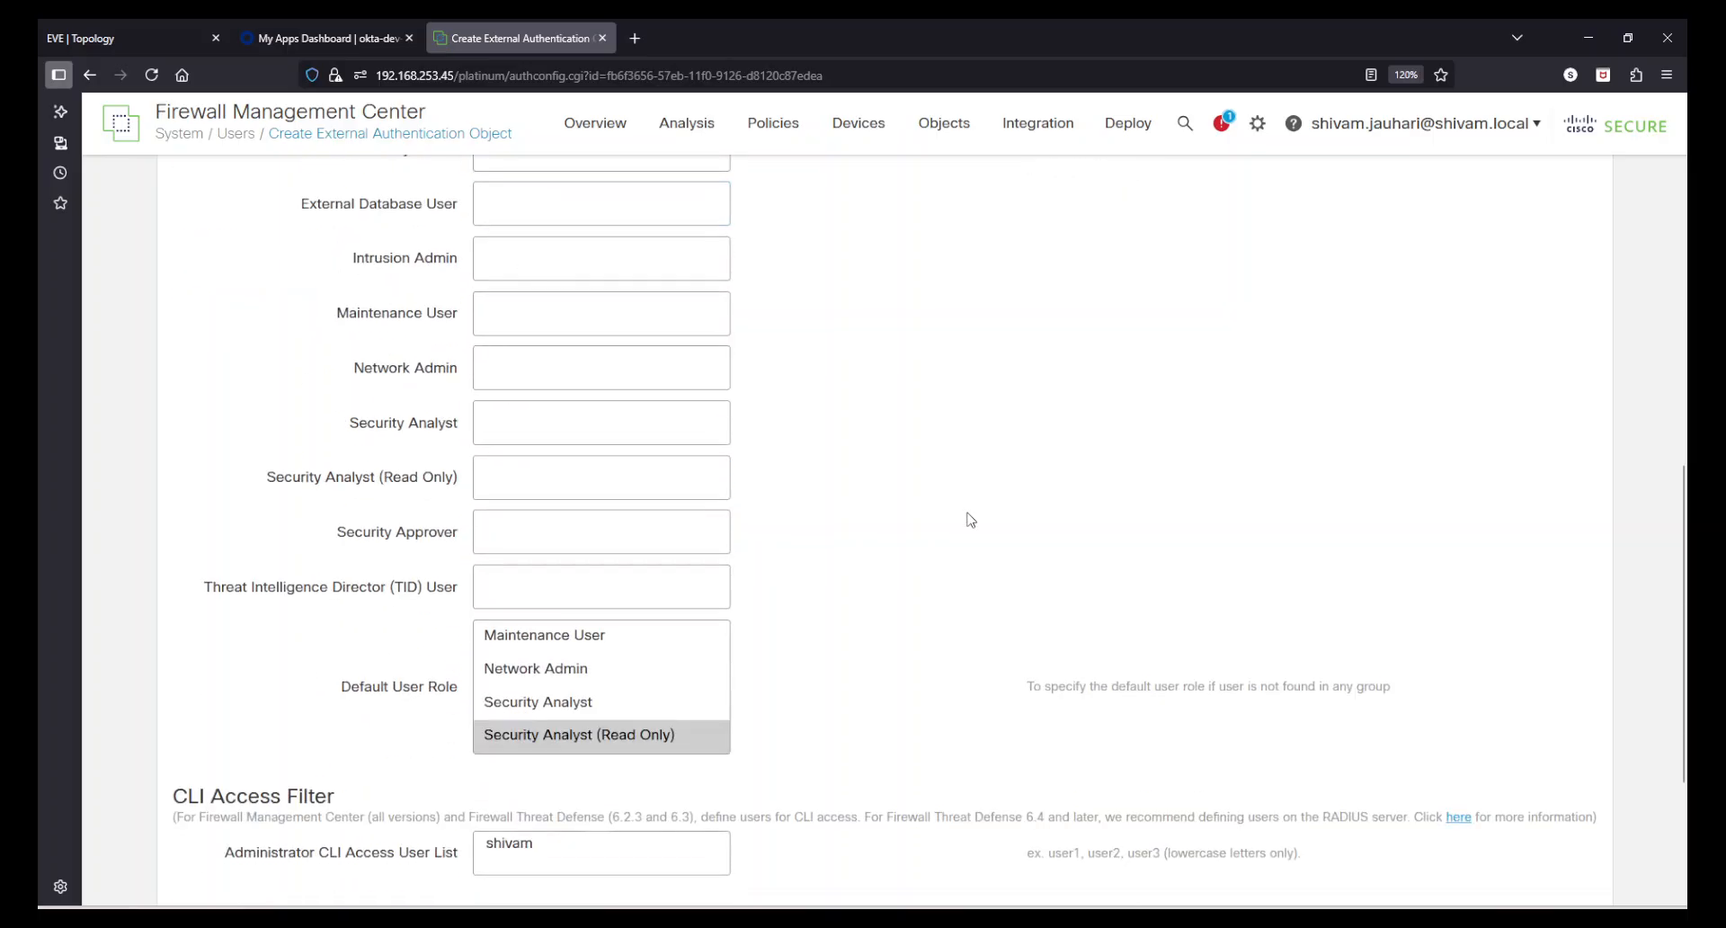
pyautogui.scroll(-1, 966, 519)
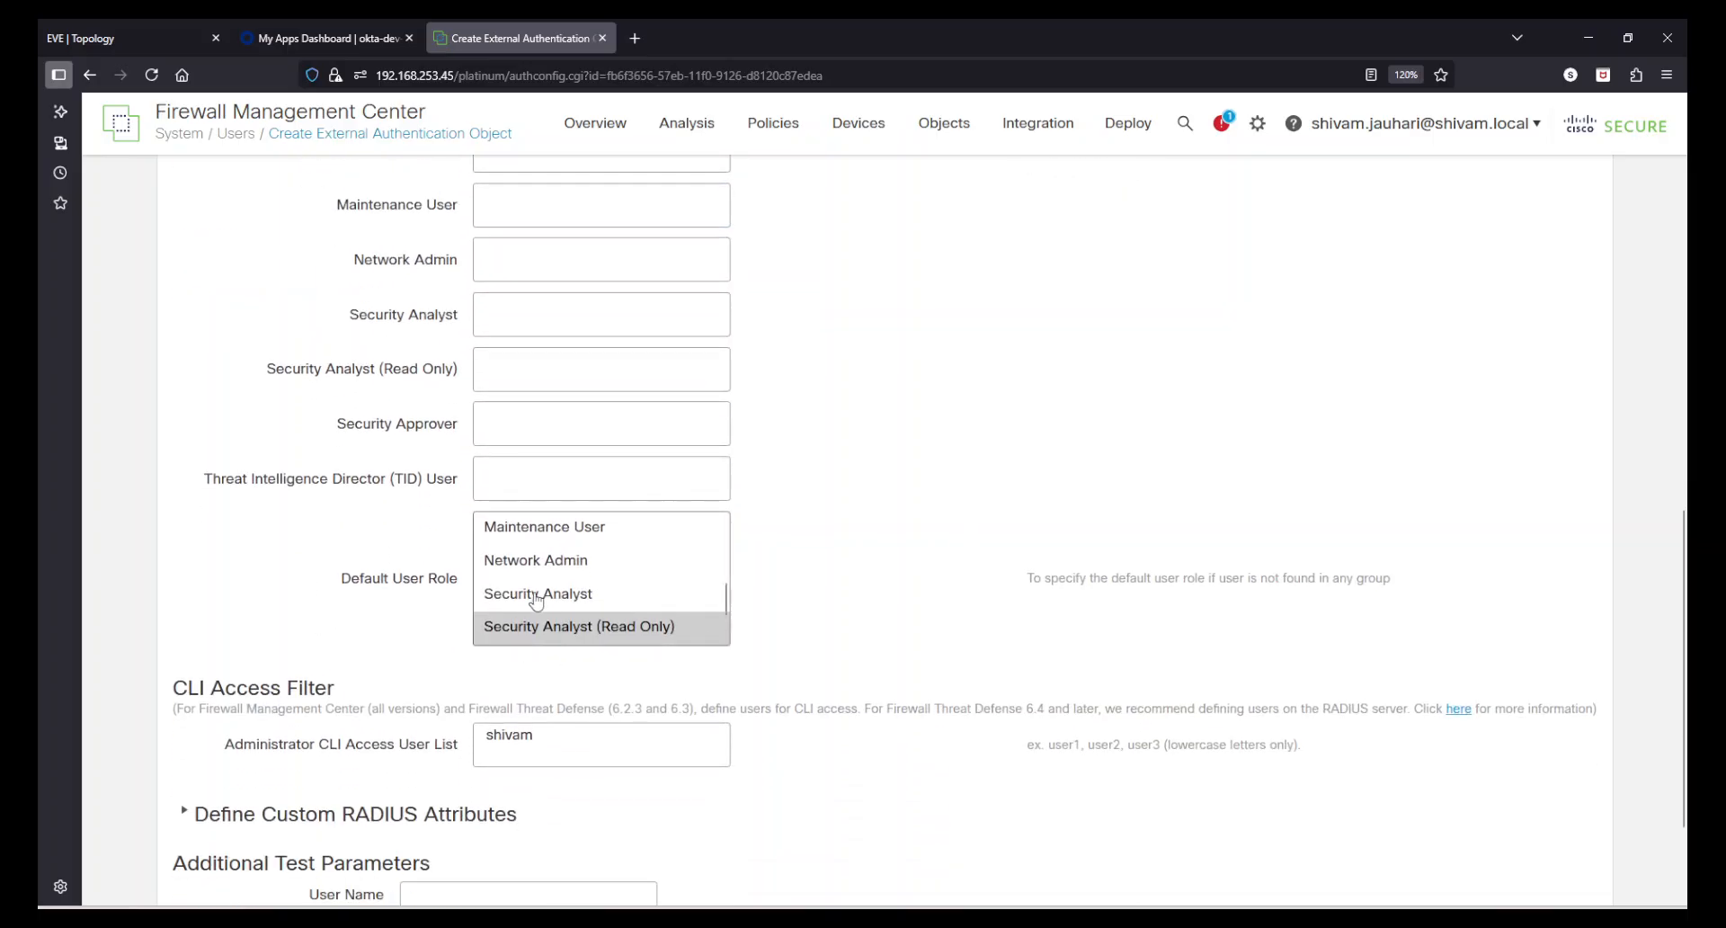
pyautogui.scroll(5, 843, 575)
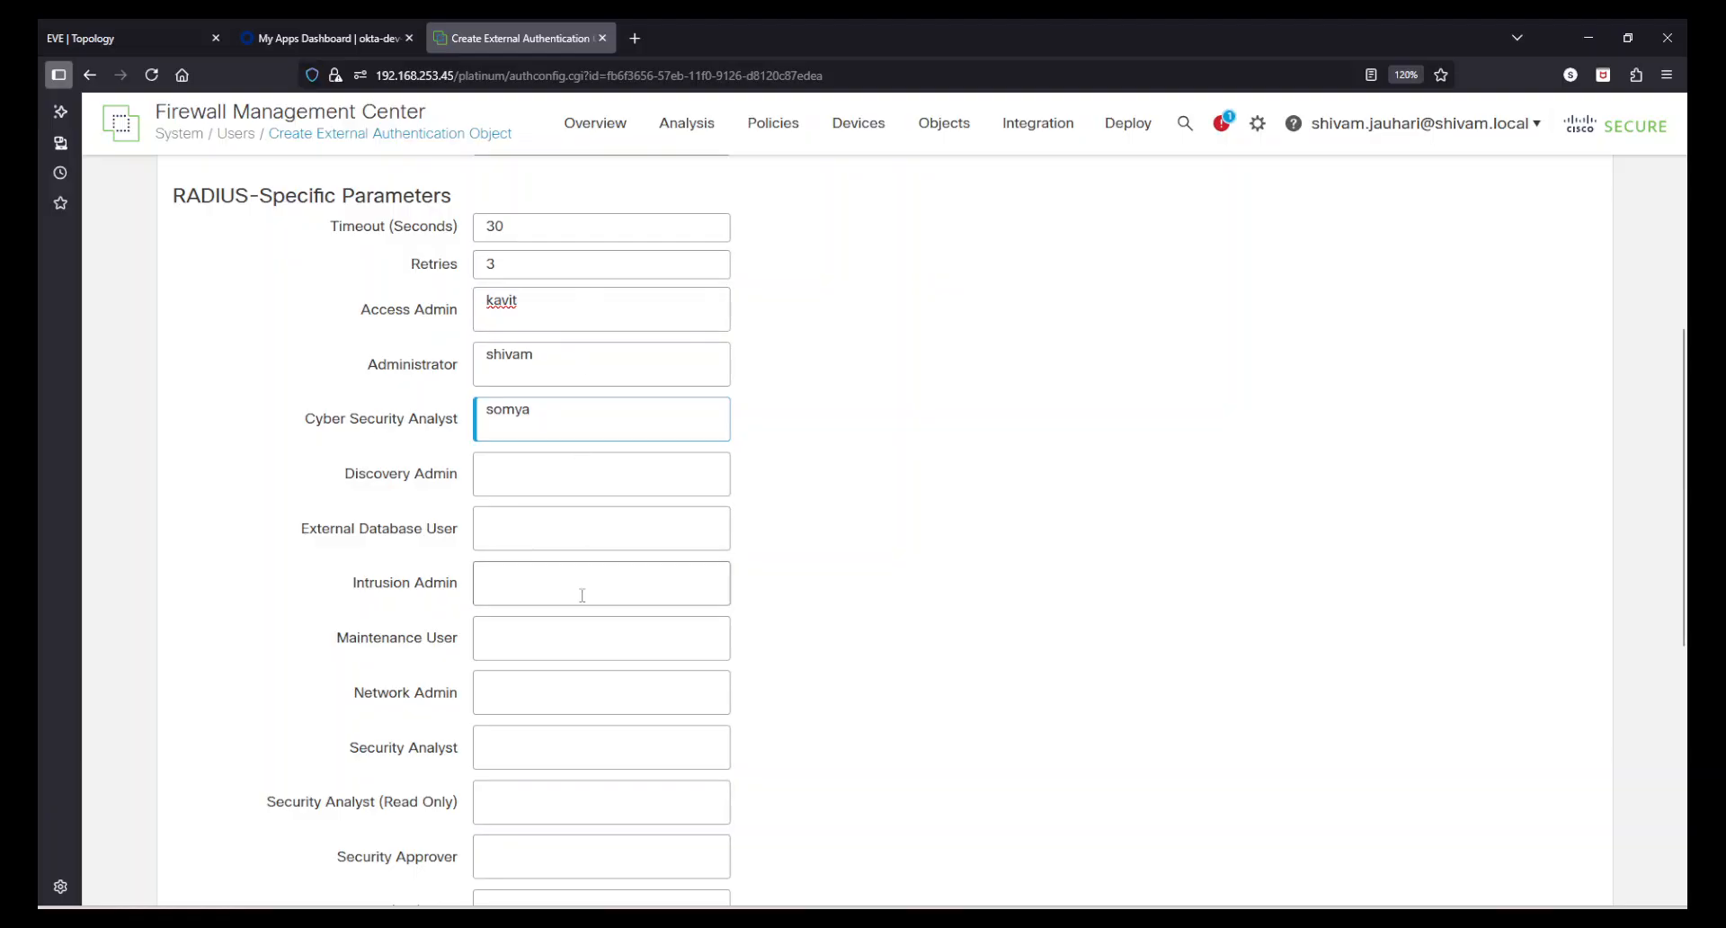
pyautogui.scroll(-5, 578, 840)
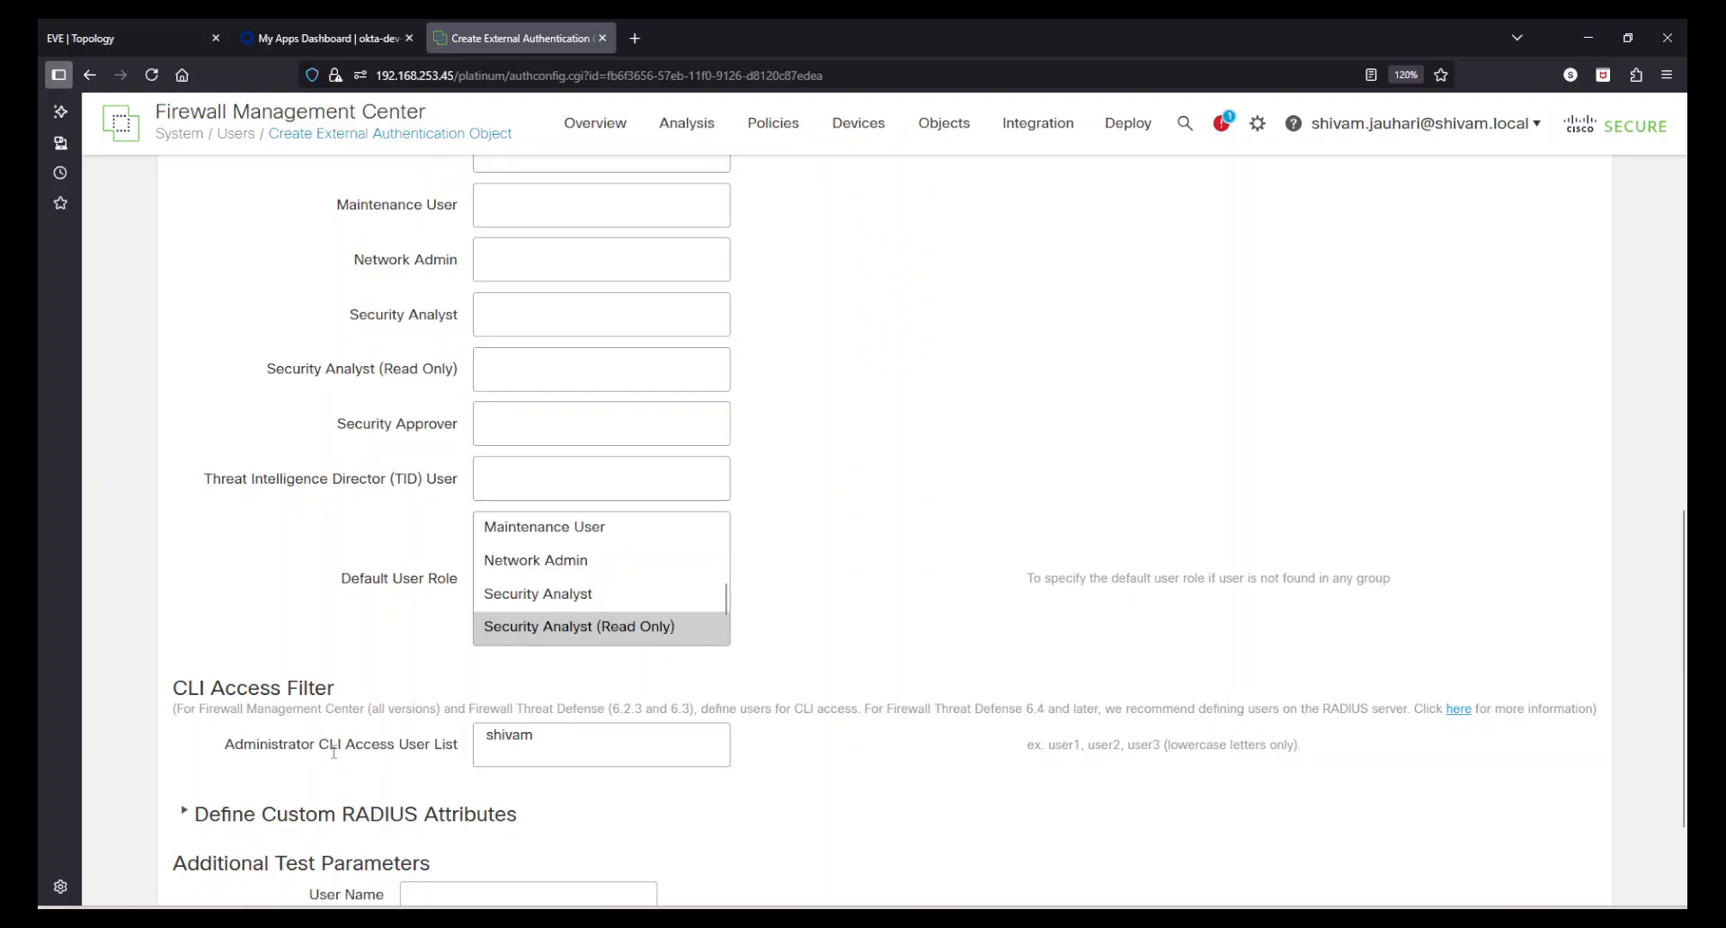
# Check the Administrator CLI Access User List against the role assignments
pyautogui.moveTo(309, 747); pyautogui.dragTo(419, 747)
pyautogui.click(463, 780)
pyautogui.moveTo(543, 743); pyautogui.dragTo(401, 737)
pyautogui.click(877, 800)
pyautogui.scroll(5, 920, 754)
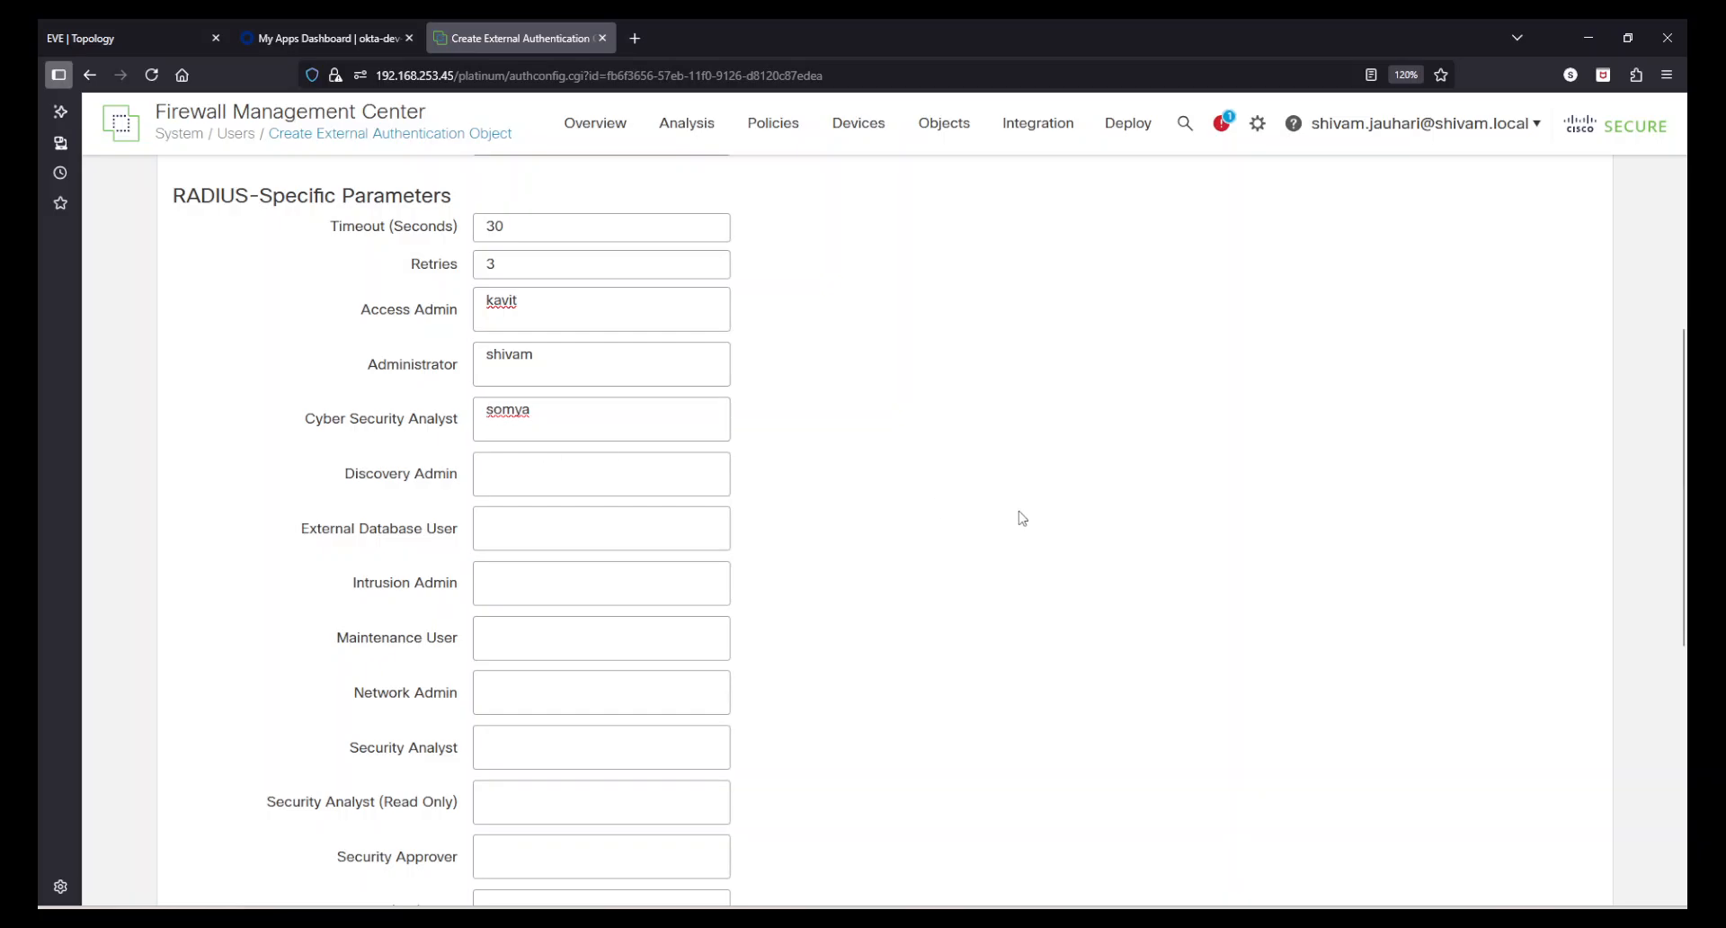
# Expand the custom RADIUS attribute definitions and delete the fmcrole attribute
pyautogui.scroll(-6, 1017, 516)
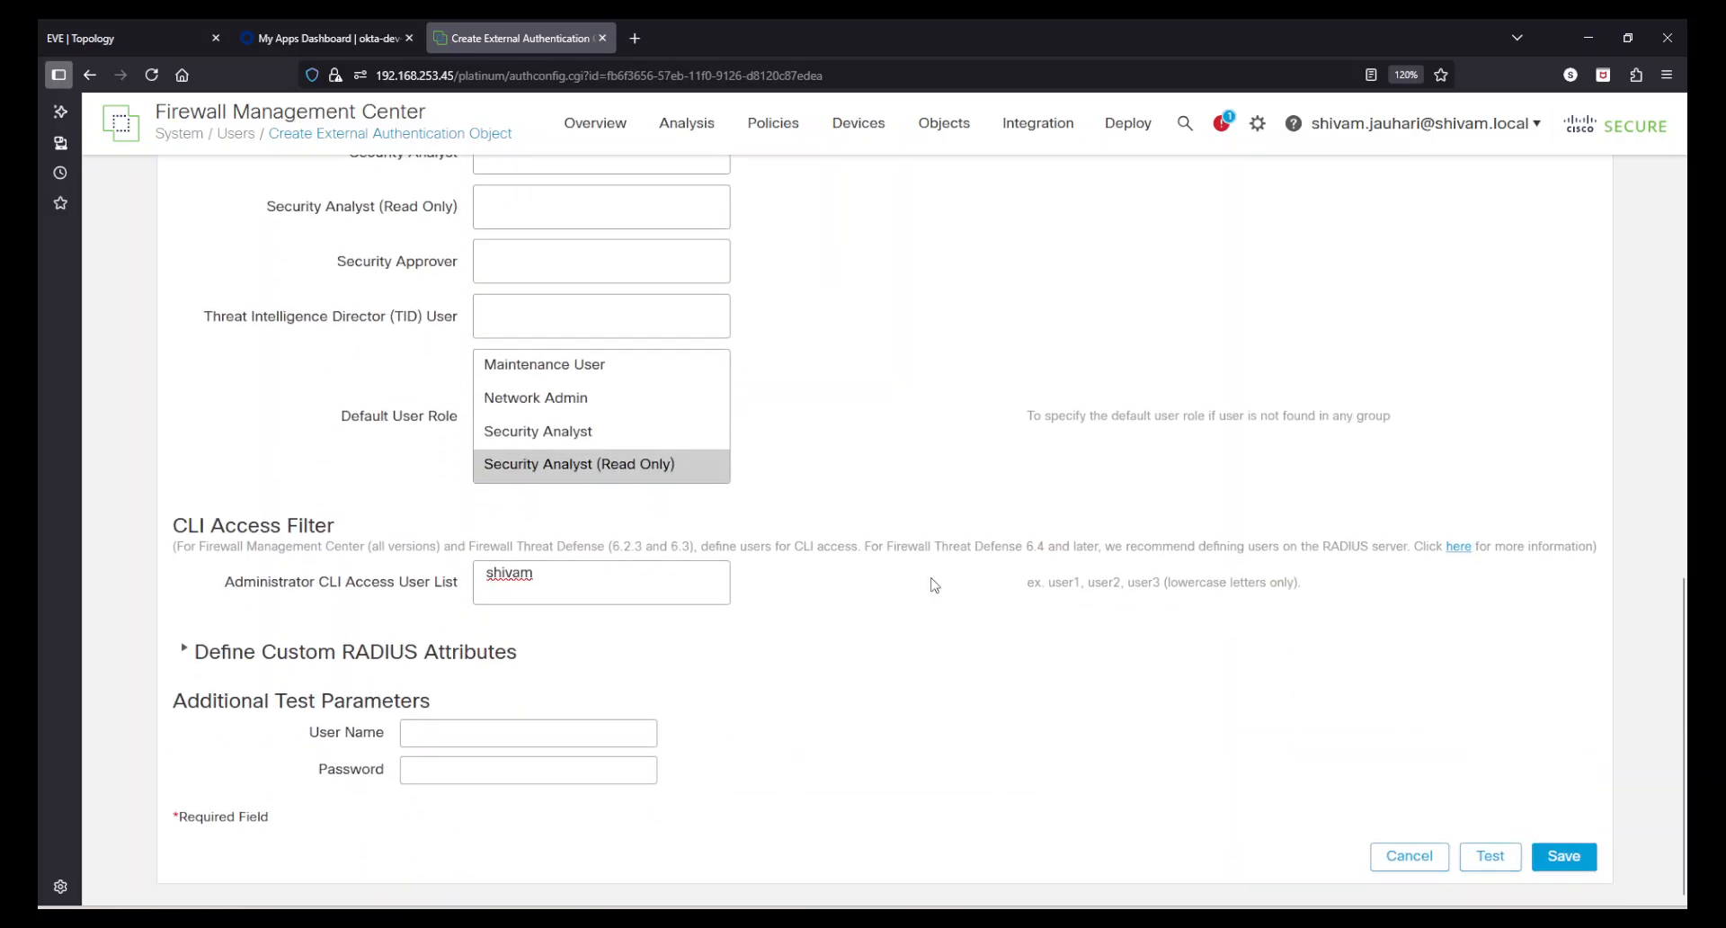
pyautogui.click(184, 653)
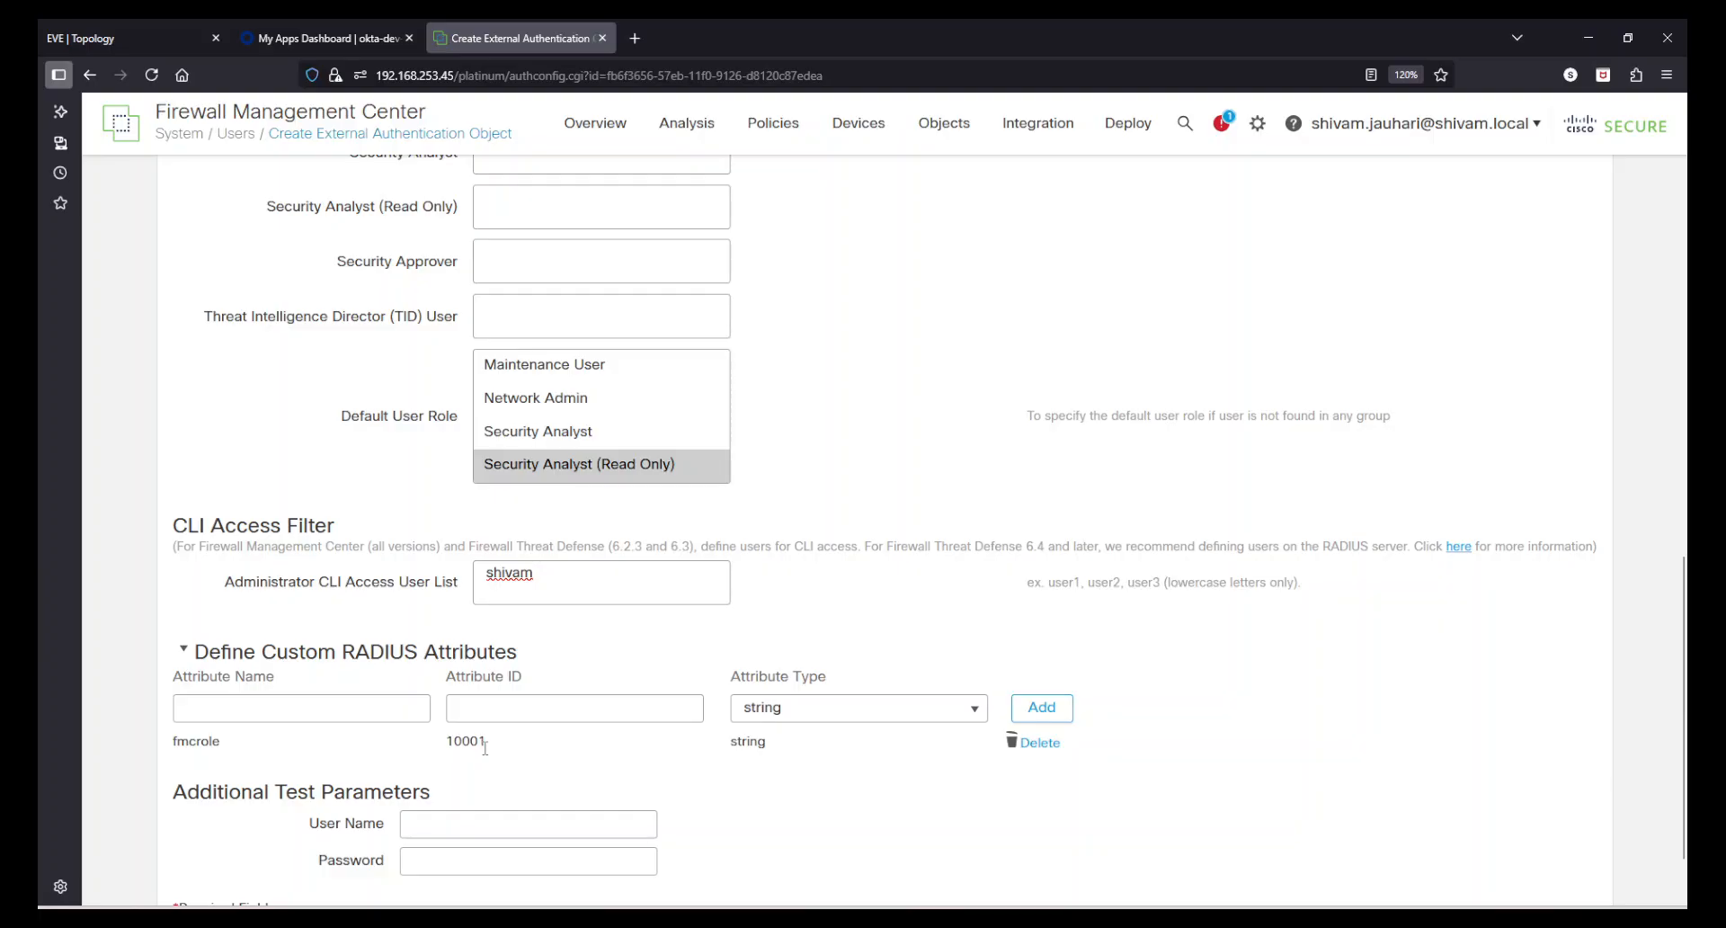
pyautogui.click(1038, 744)
# Re-examine the role assignments under RADIUS-Specific Parameters, focusing on the username mapped to the Administrator role
pyautogui.scroll(10, 841, 655)
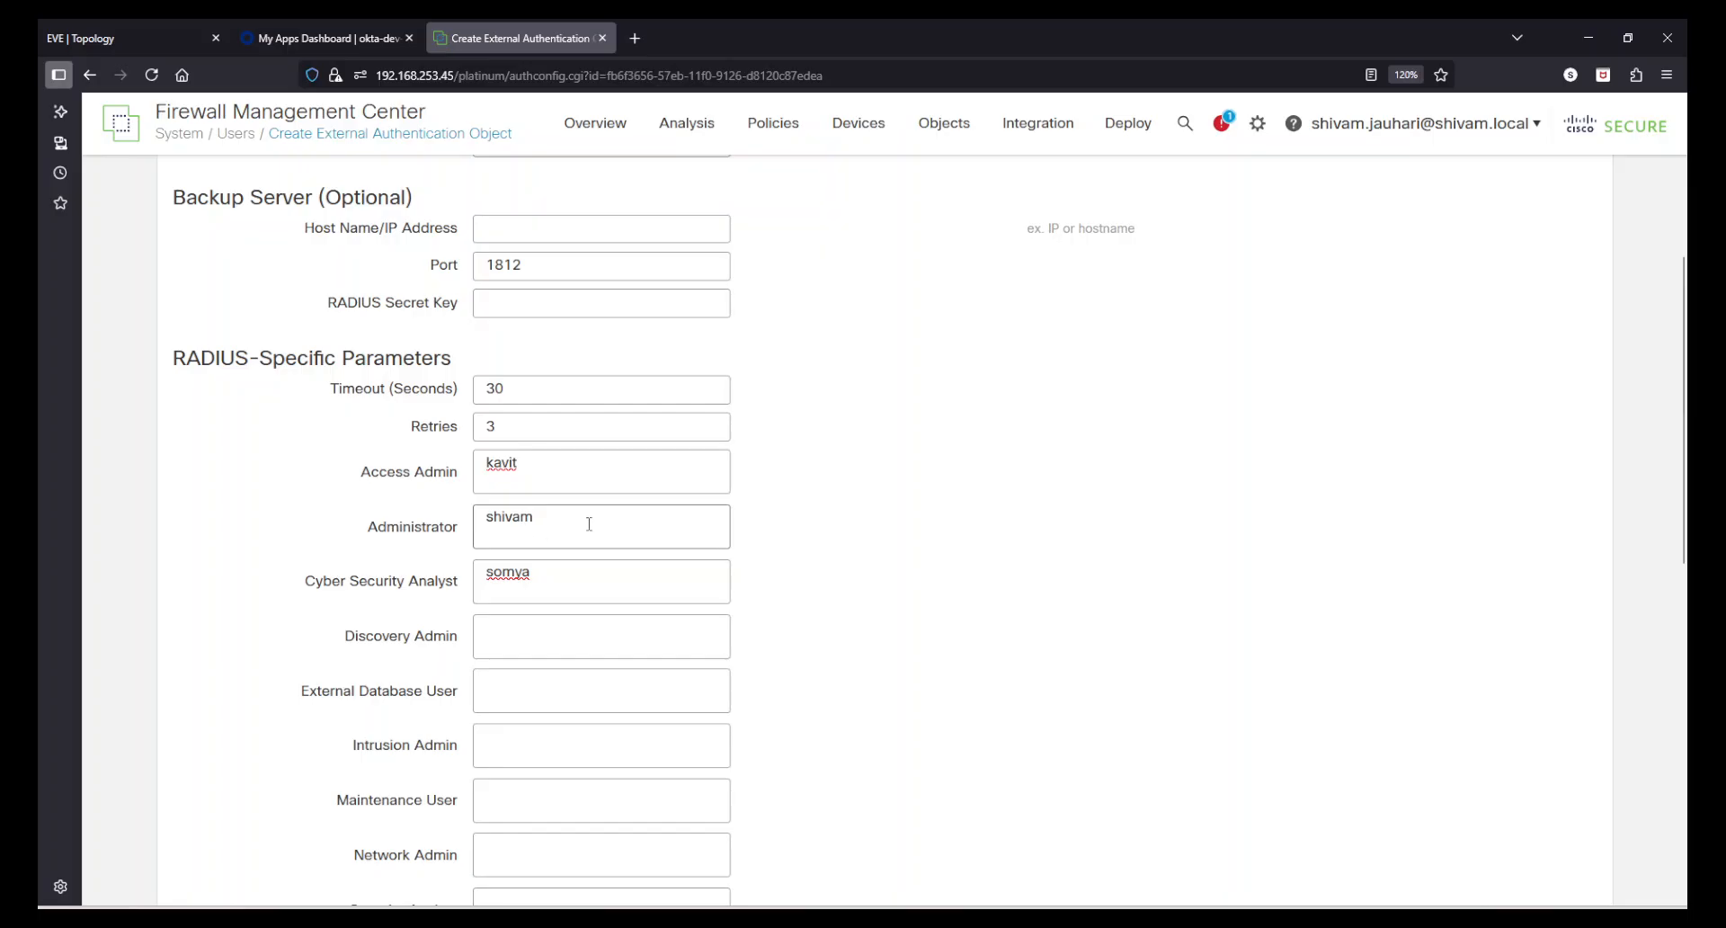
pyautogui.doubleClick(380, 527)
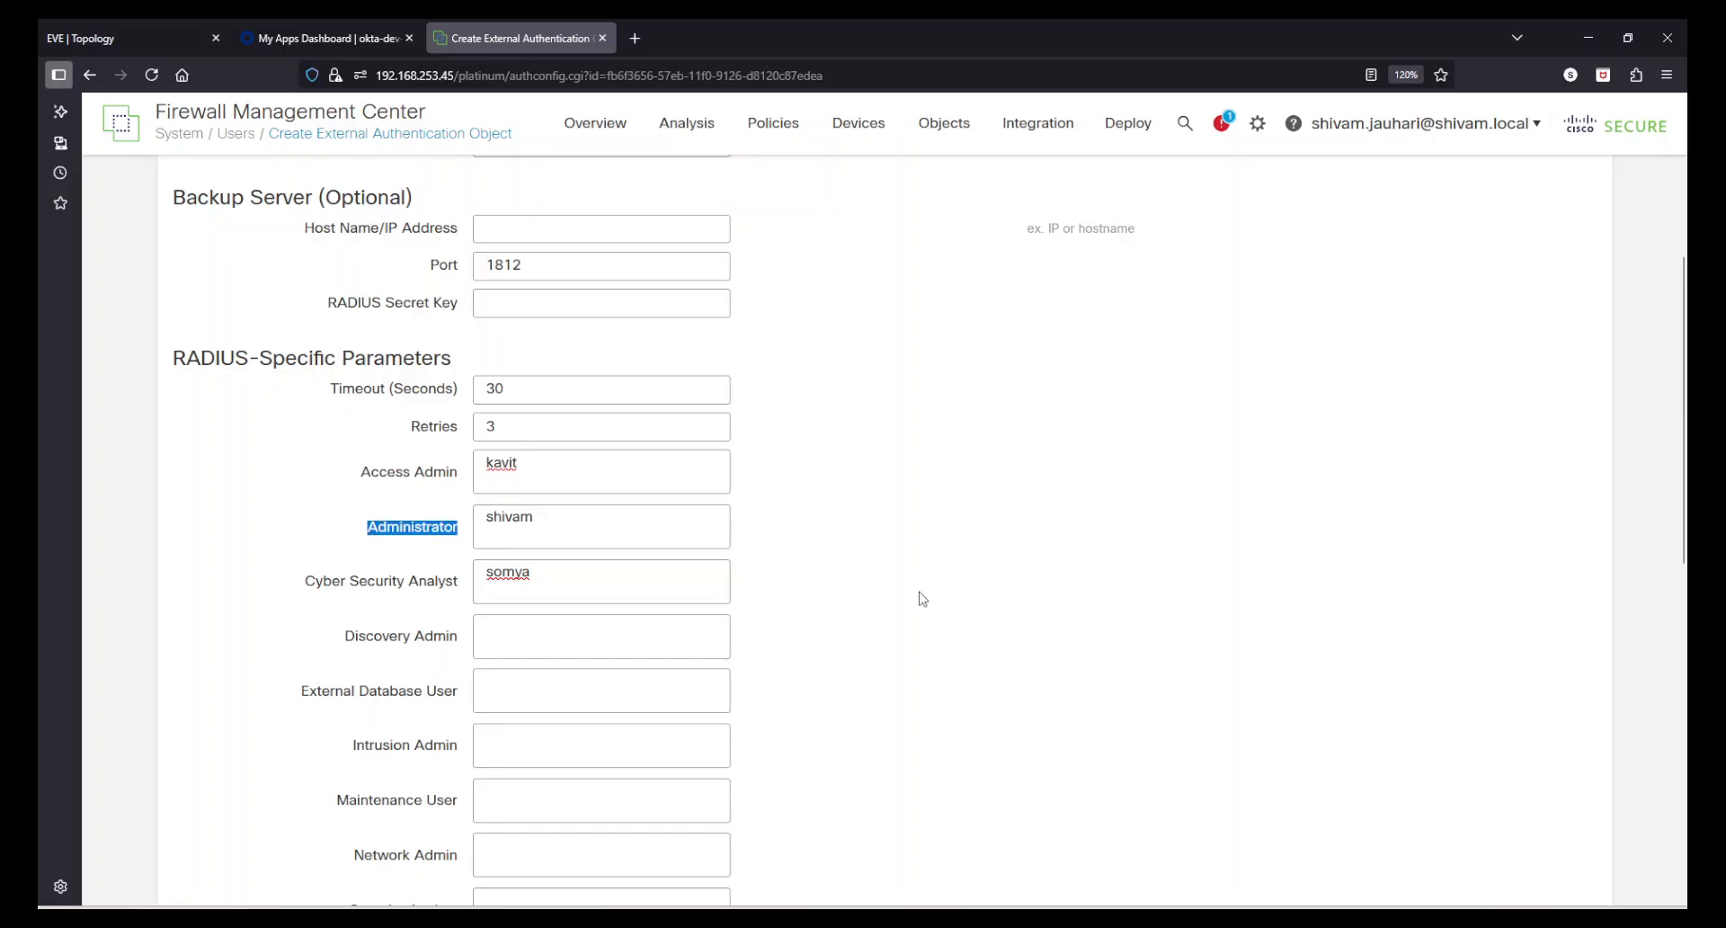
pyautogui.click(980, 585)
pyautogui.scroll(-5, 971, 567)
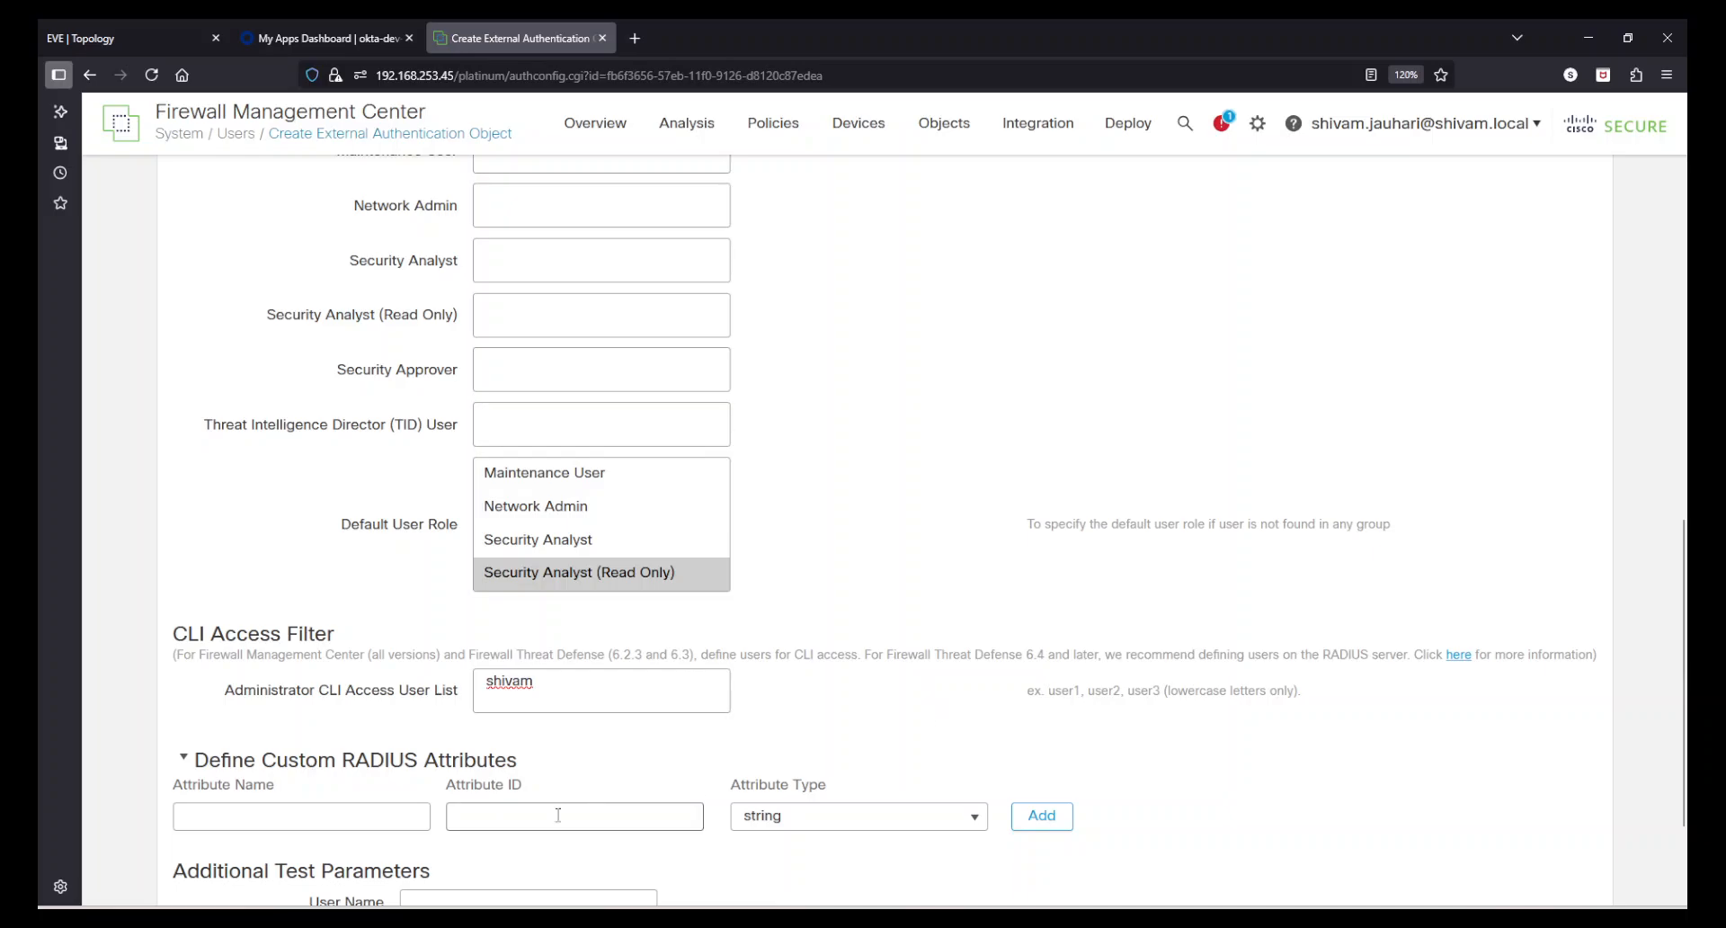
pyautogui.scroll(5, 895, 870)
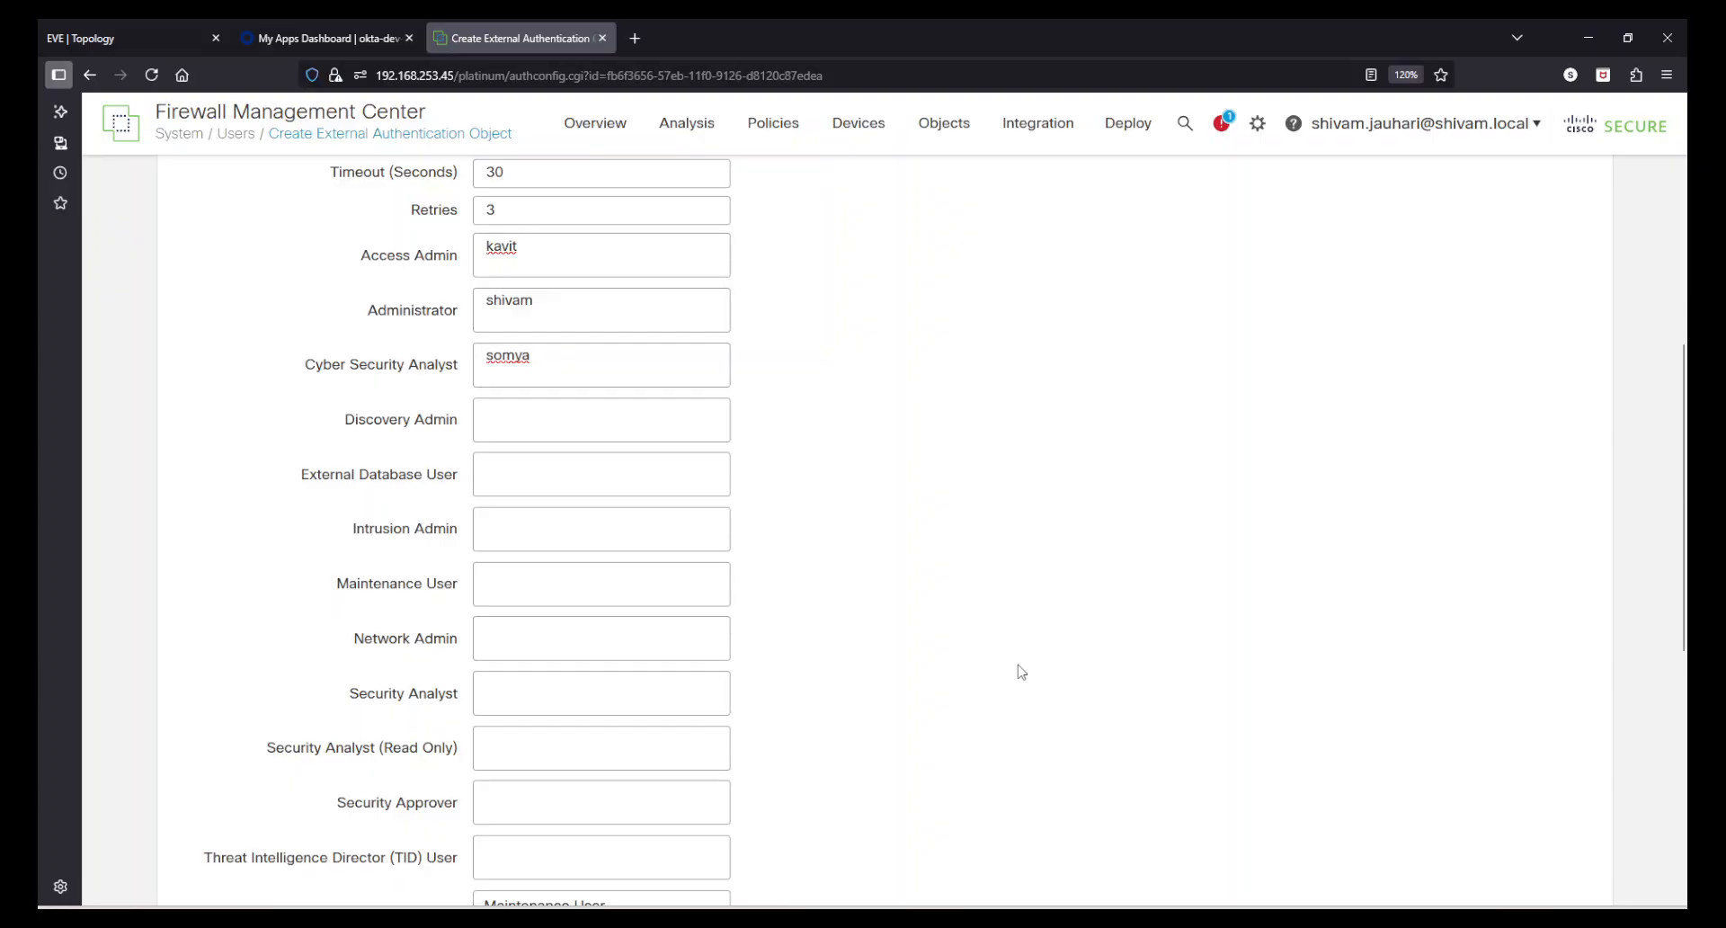
pyautogui.scroll(1, 791, 530)
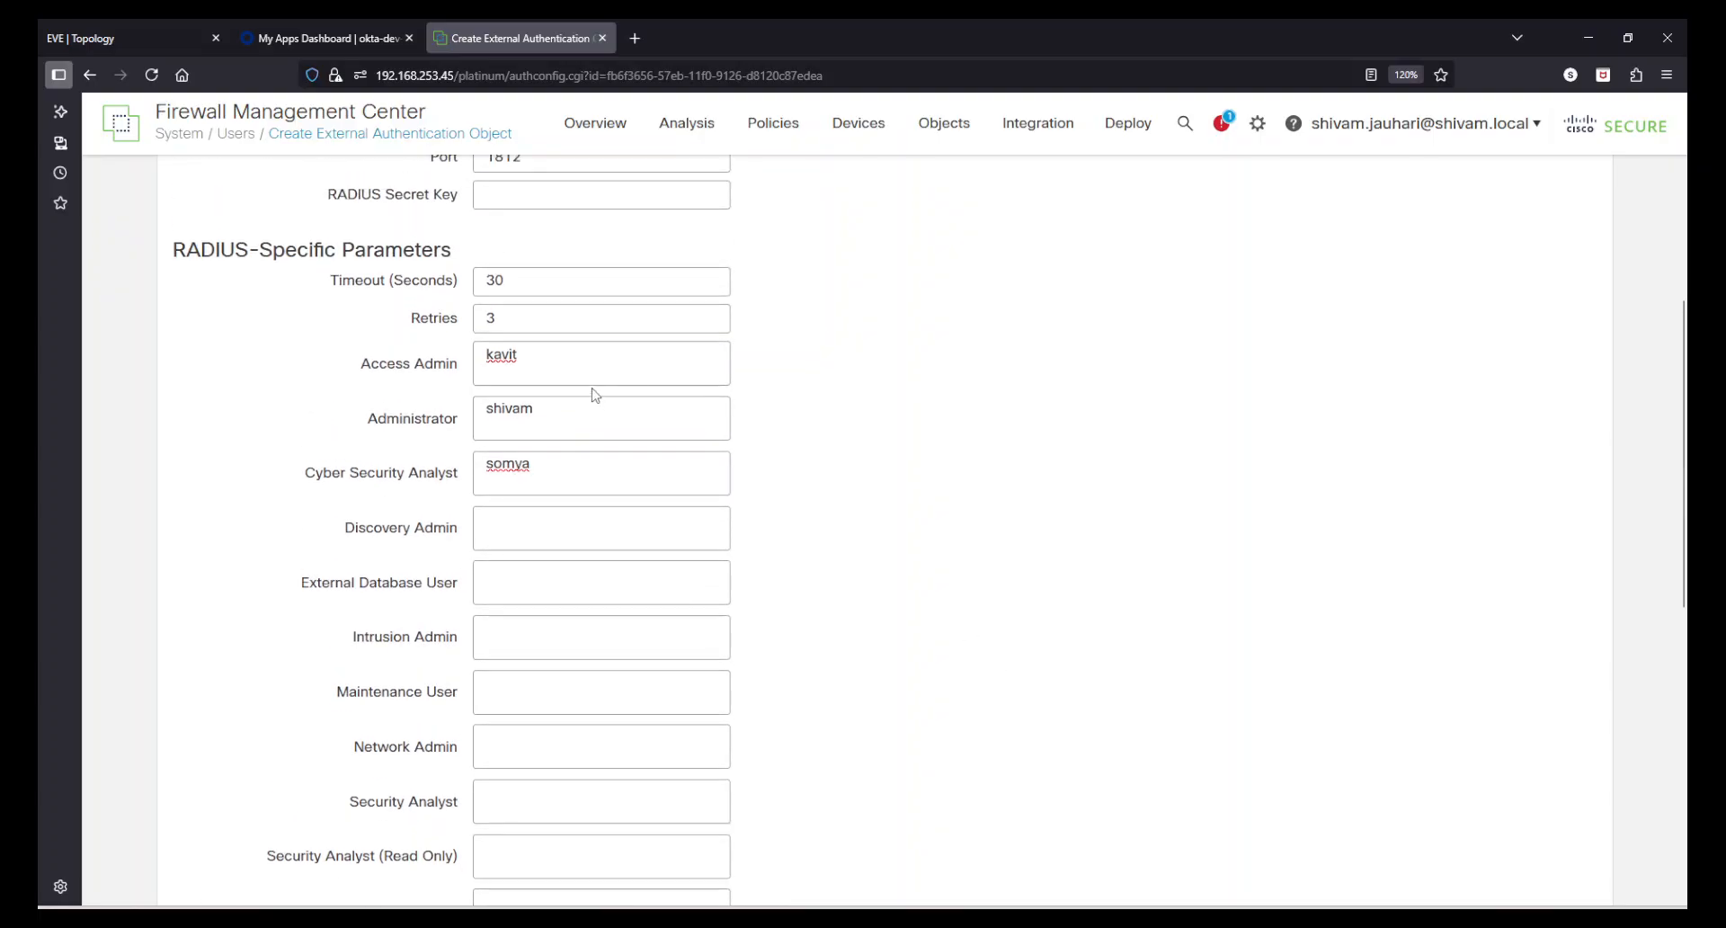
pyautogui.click(536, 373)
pyautogui.click(551, 416)
pyautogui.click(565, 471)
pyautogui.doubleClick(492, 409)
pyautogui.doubleClick(406, 419)
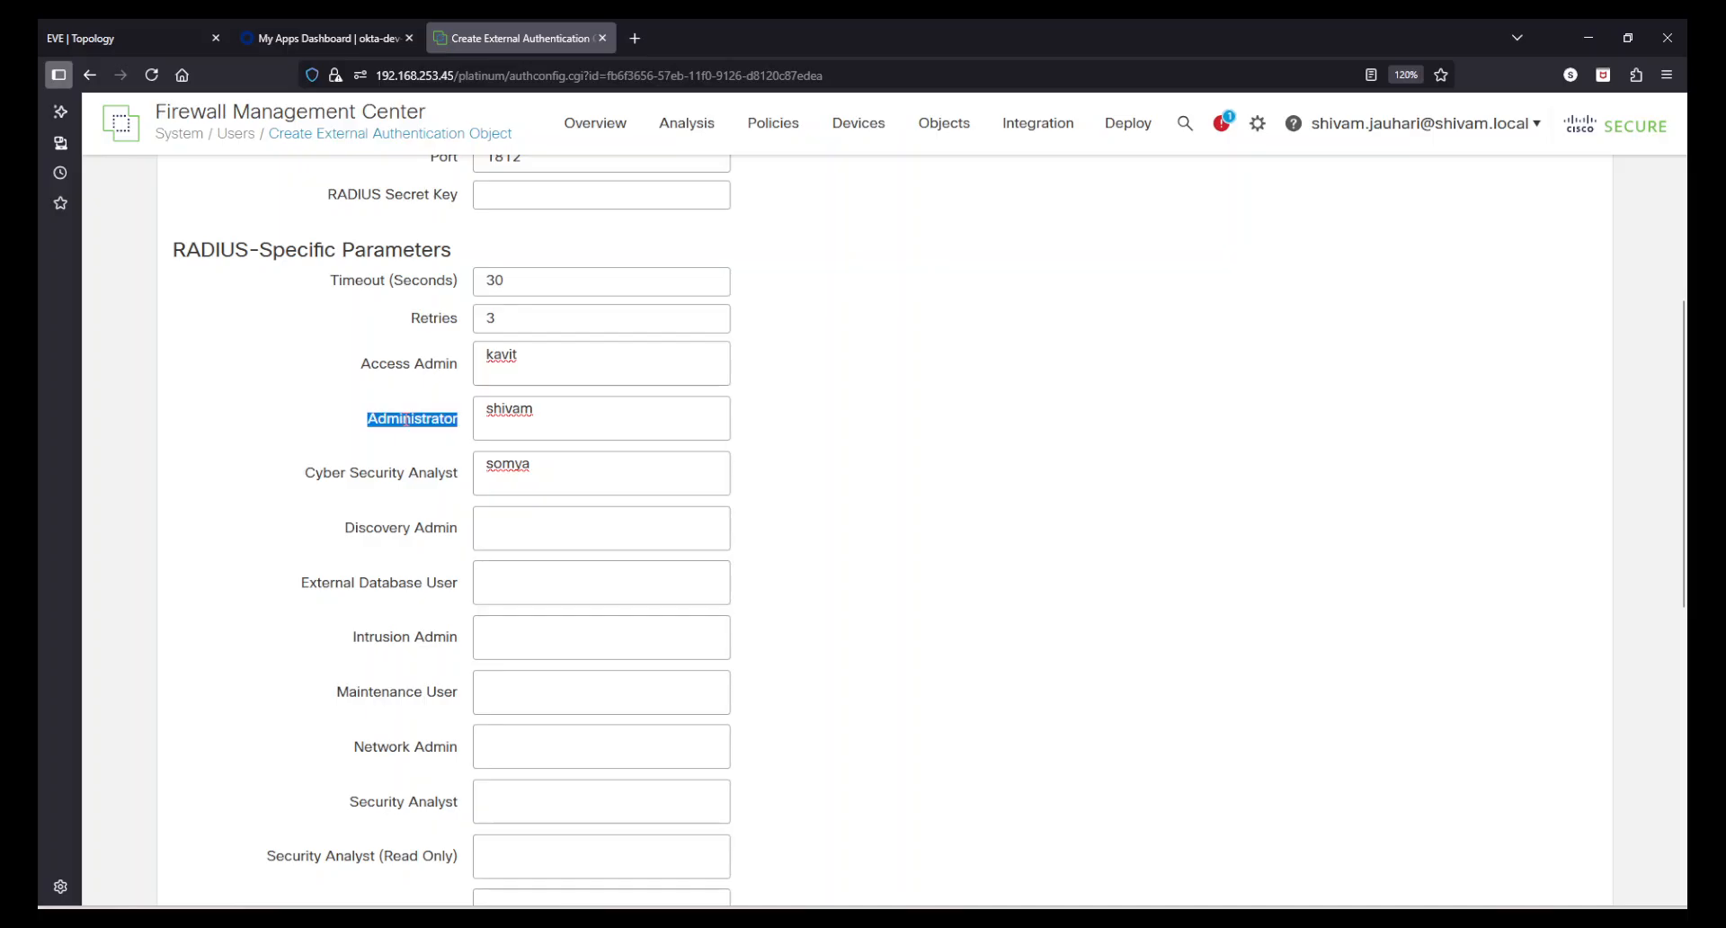
pyautogui.click(990, 476)
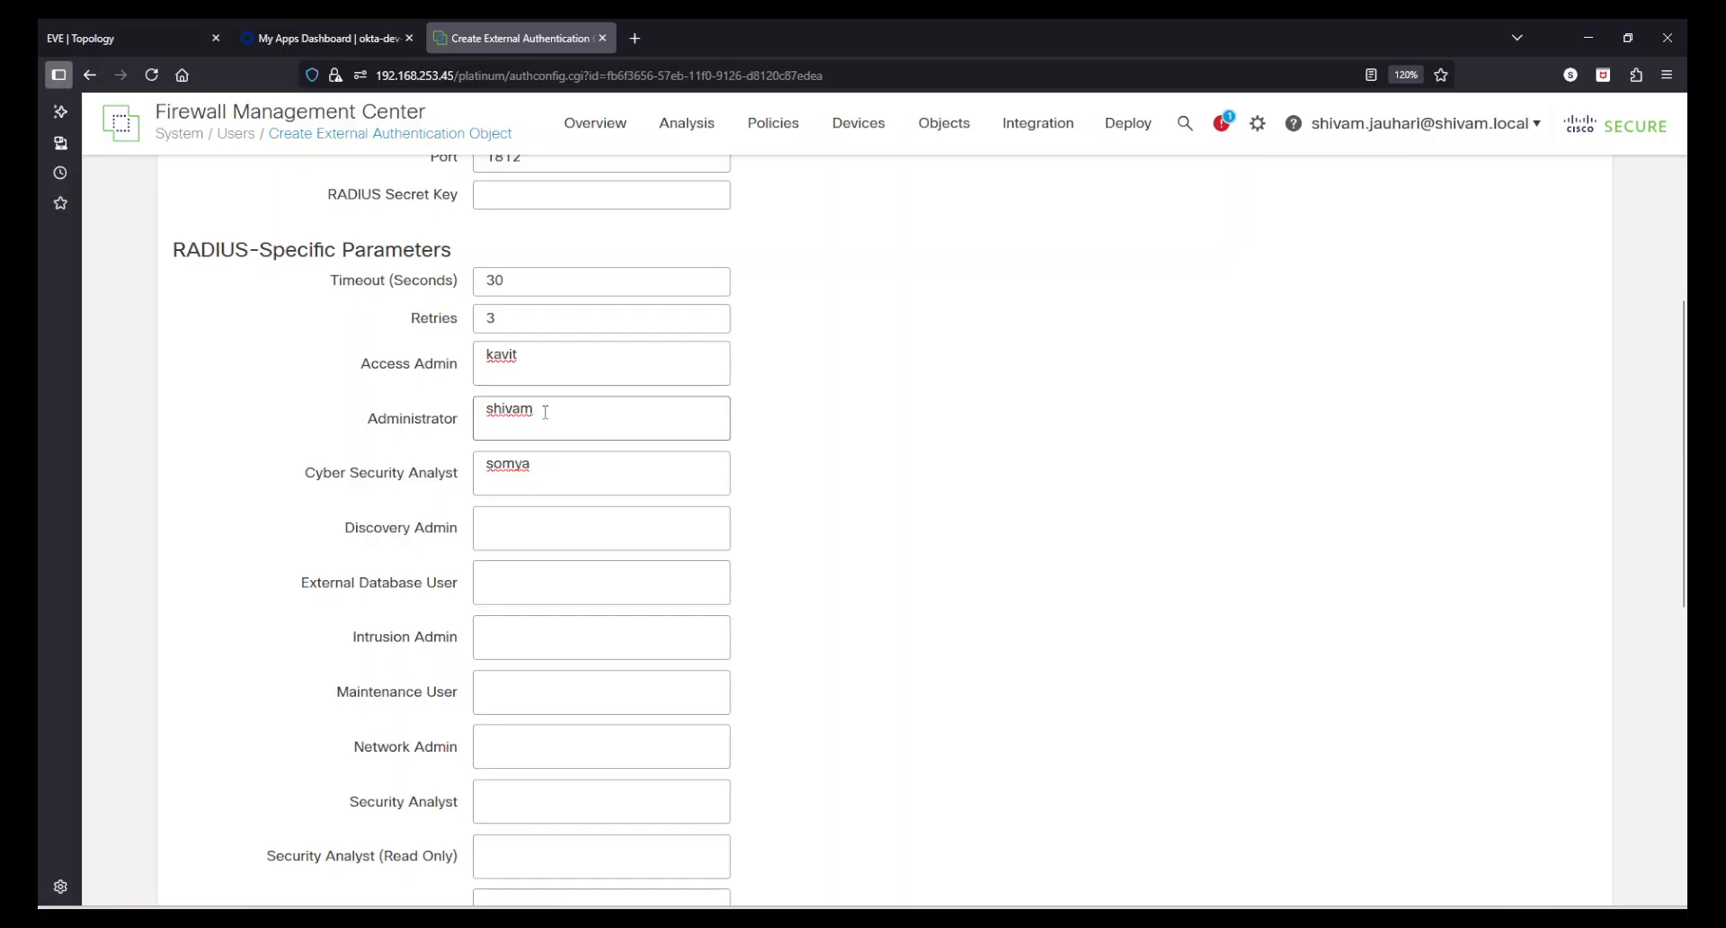
pyautogui.doubleClick(438, 420)
pyautogui.click(874, 497)
pyautogui.click(509, 410)
pyautogui.doubleClick(510, 411)
pyautogui.click(965, 519)
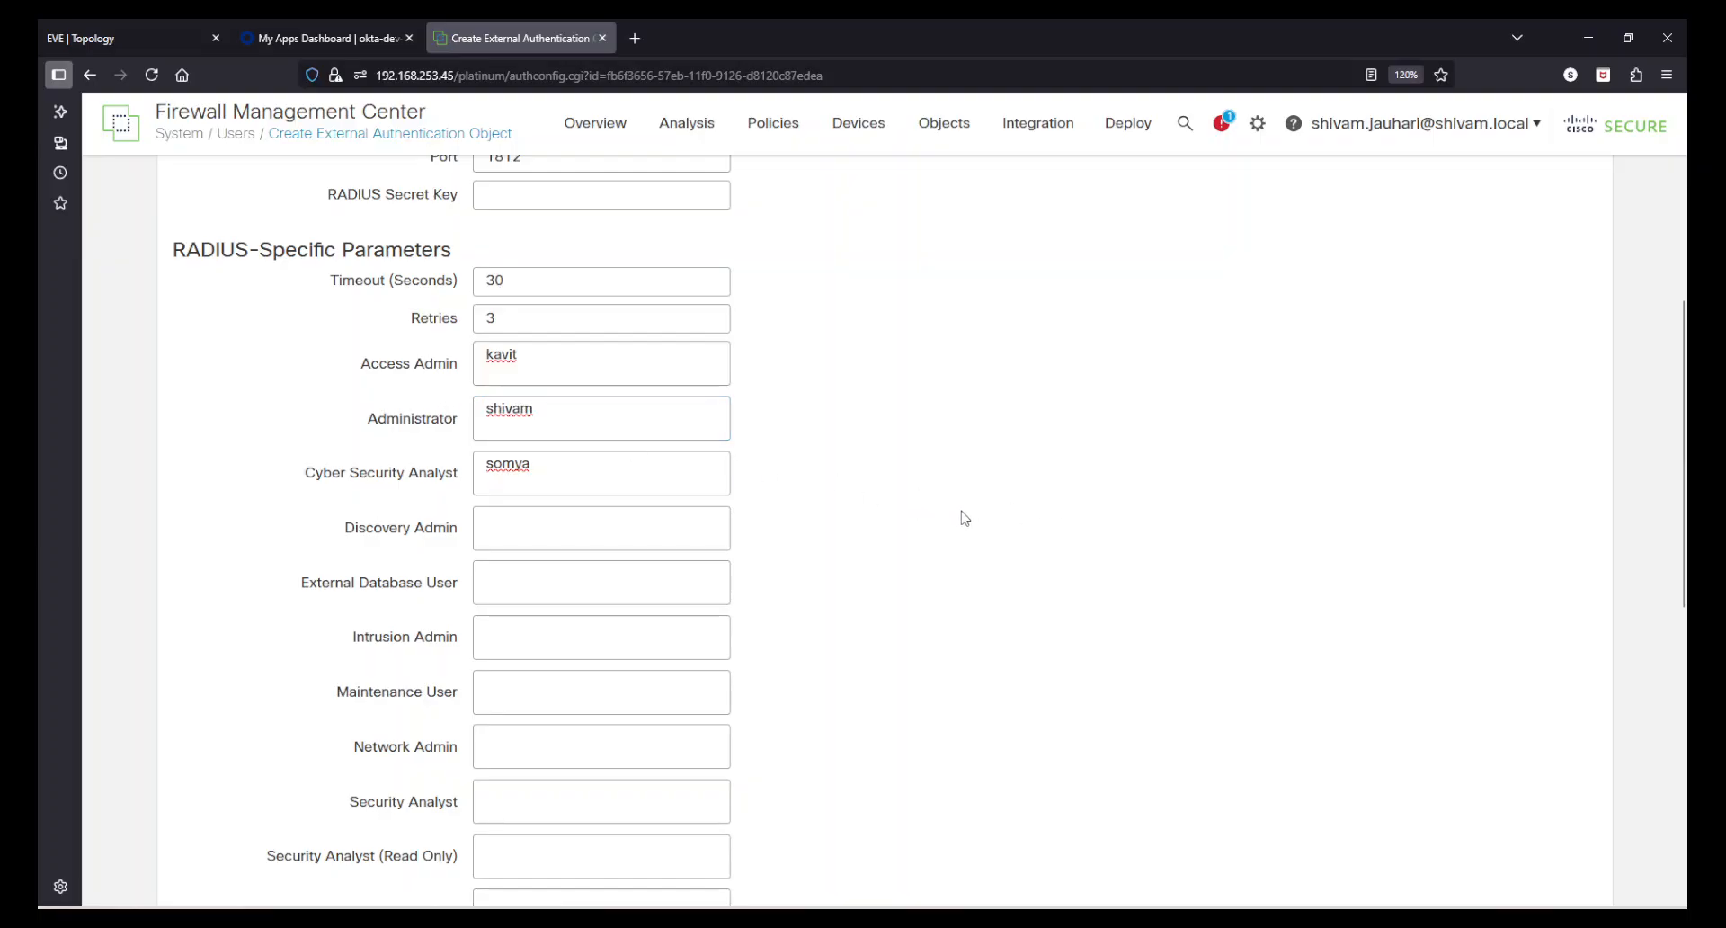
pyautogui.doubleClick(379, 416)
pyautogui.click(1113, 533)
# Save the edited ACS external authentication object
pyautogui.scroll(-7, 926, 532)
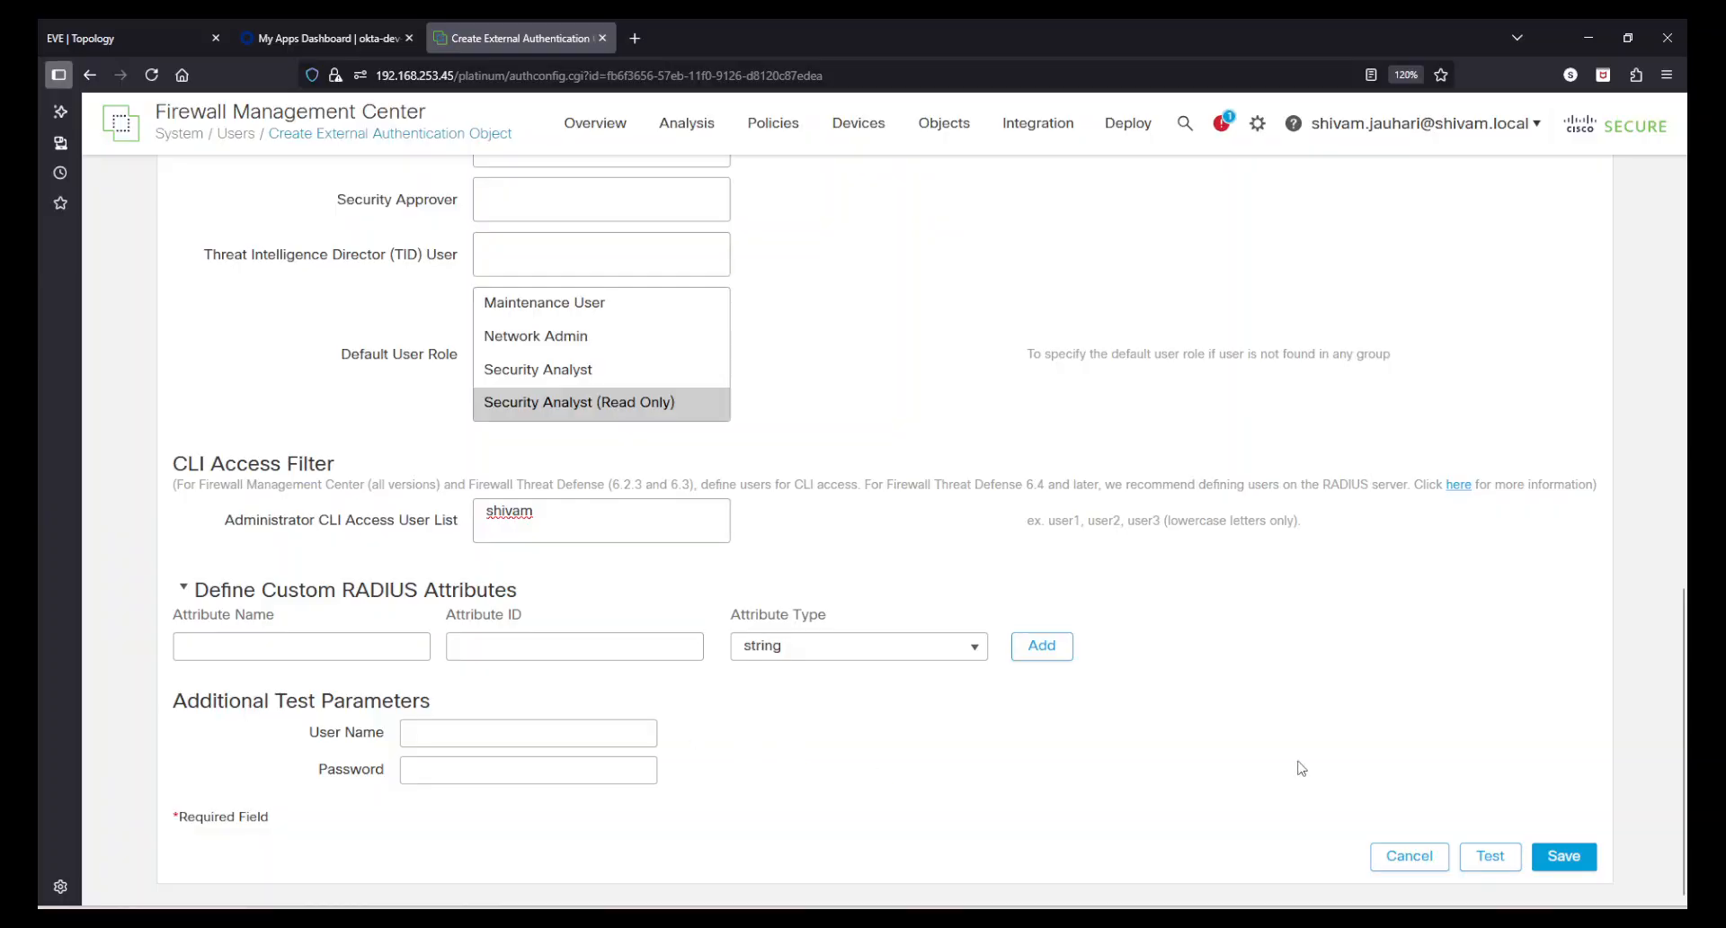
pyautogui.click(1562, 862)
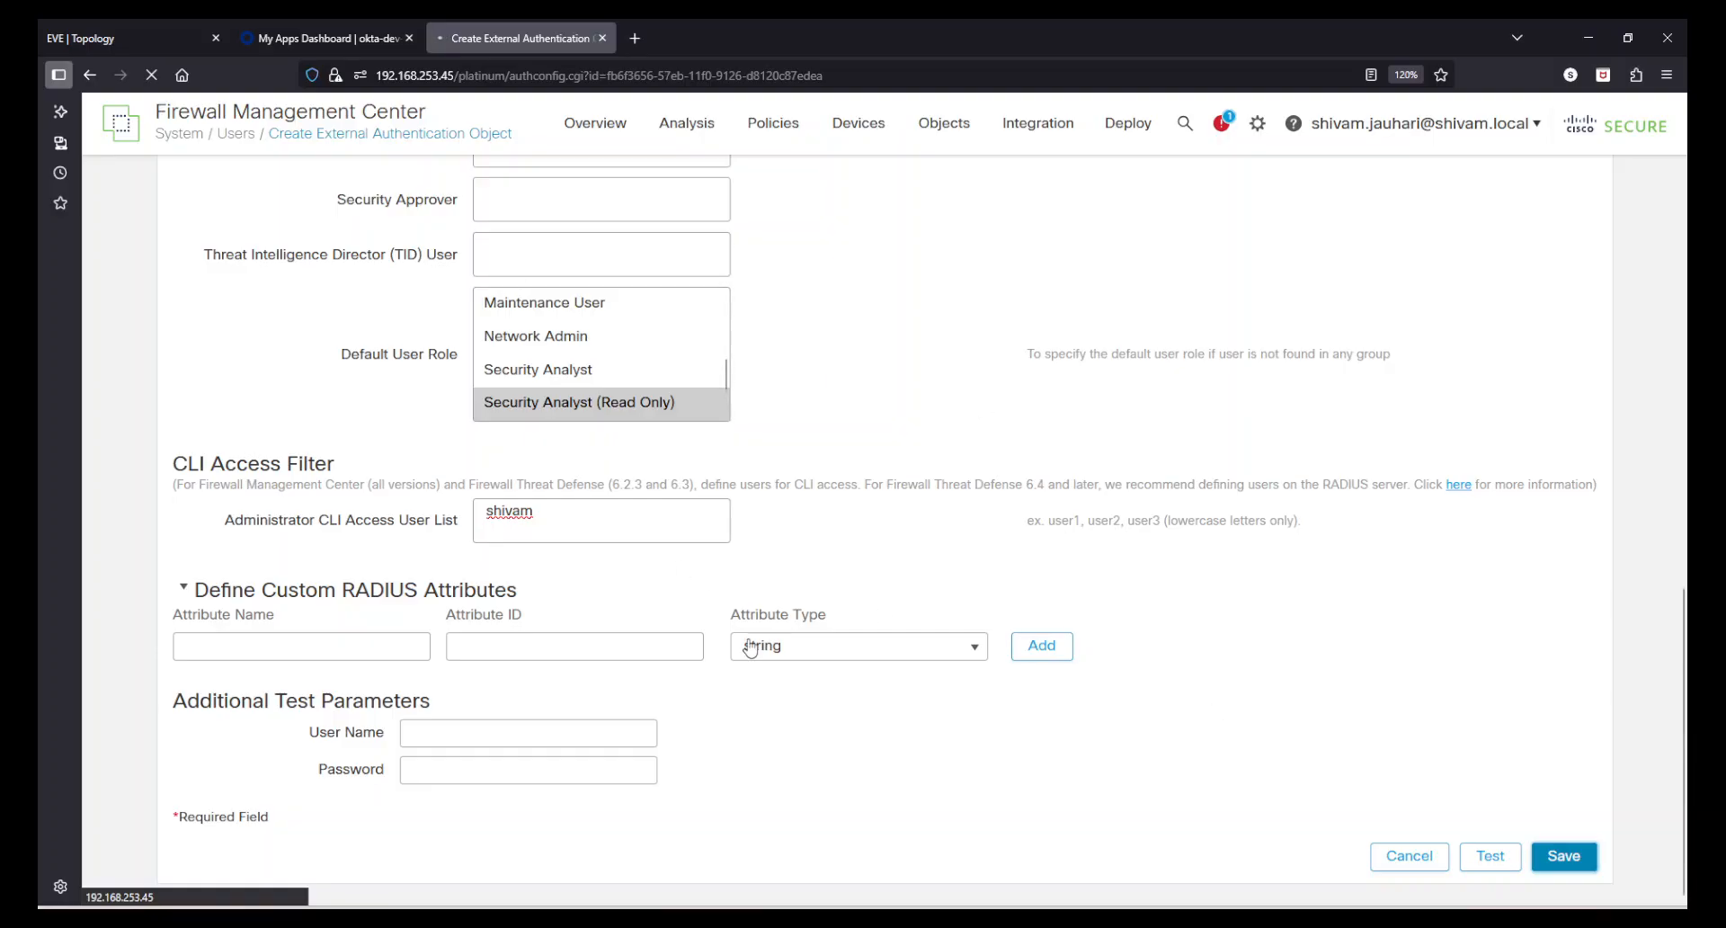
pyautogui.scroll(10, 1325, 656)
pyautogui.scroll(6, 1329, 661)
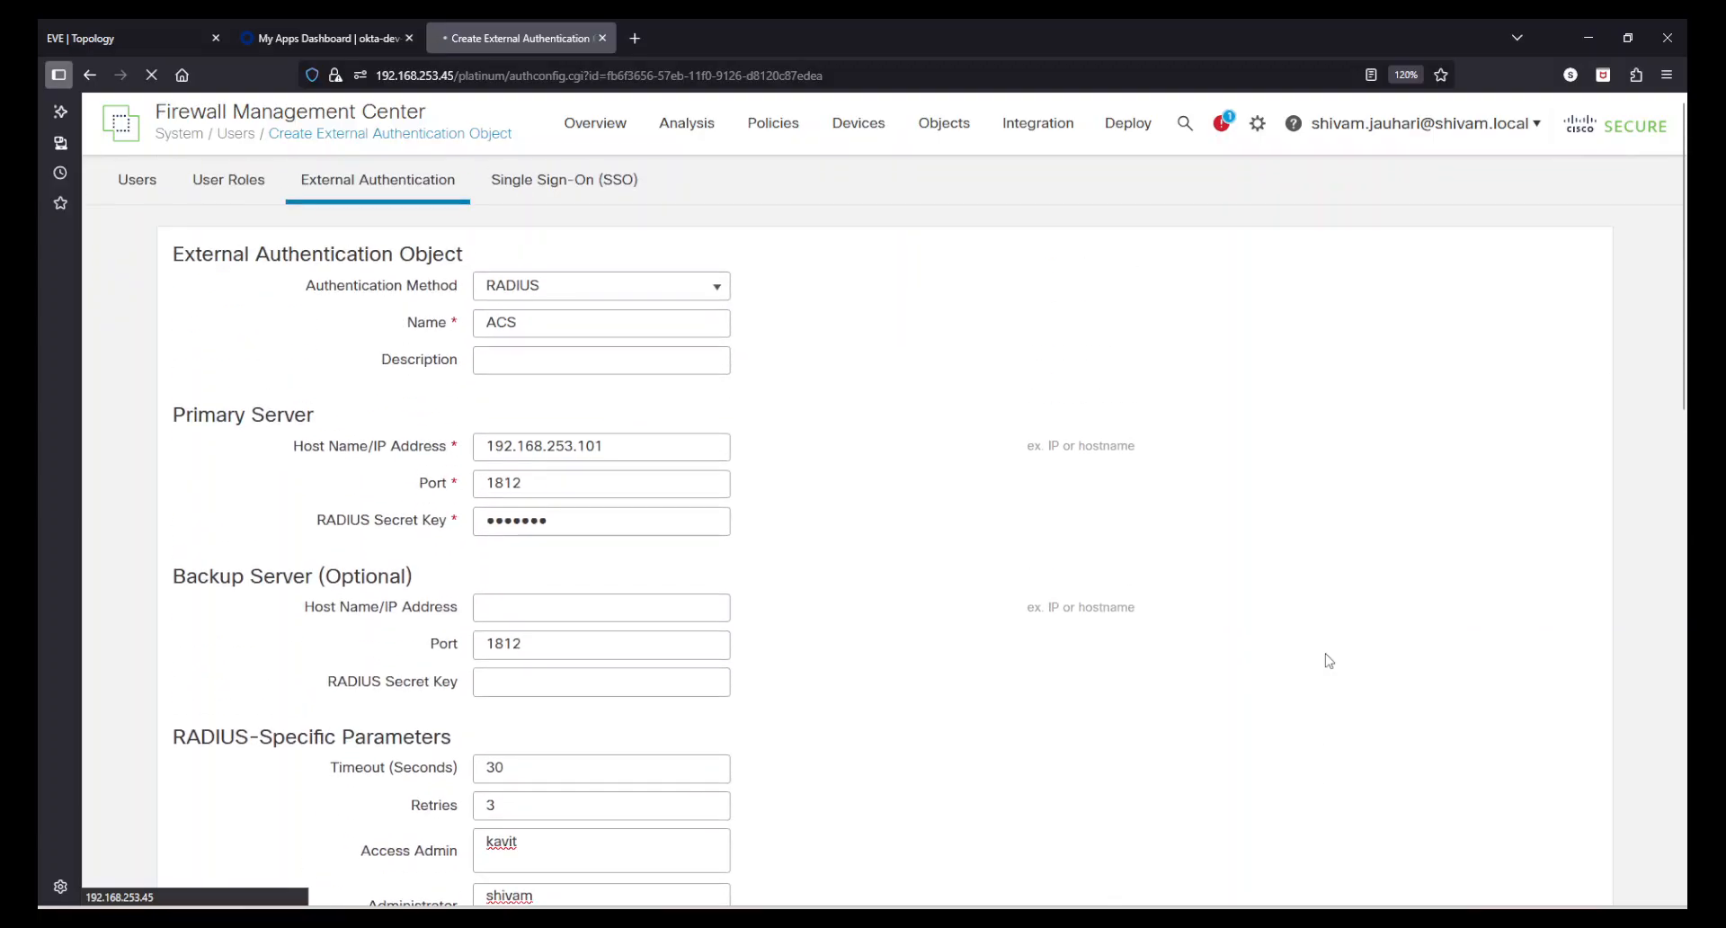
pyautogui.scroll(-15, 1259, 598)
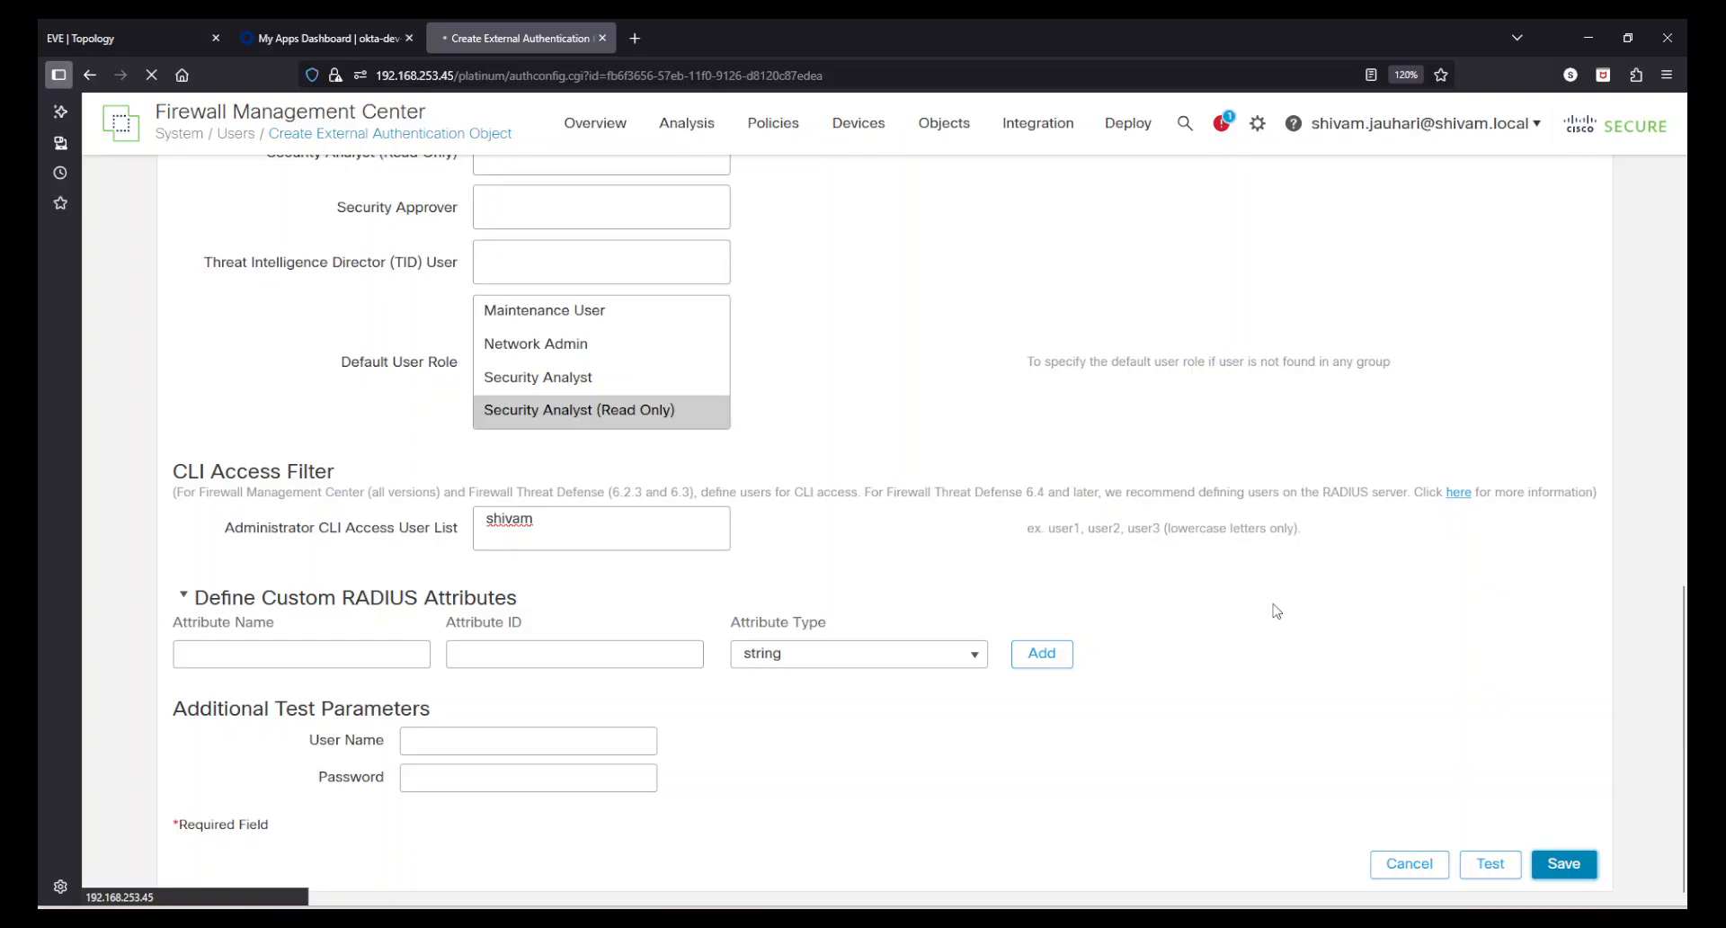
pyautogui.scroll(15, 1279, 611)
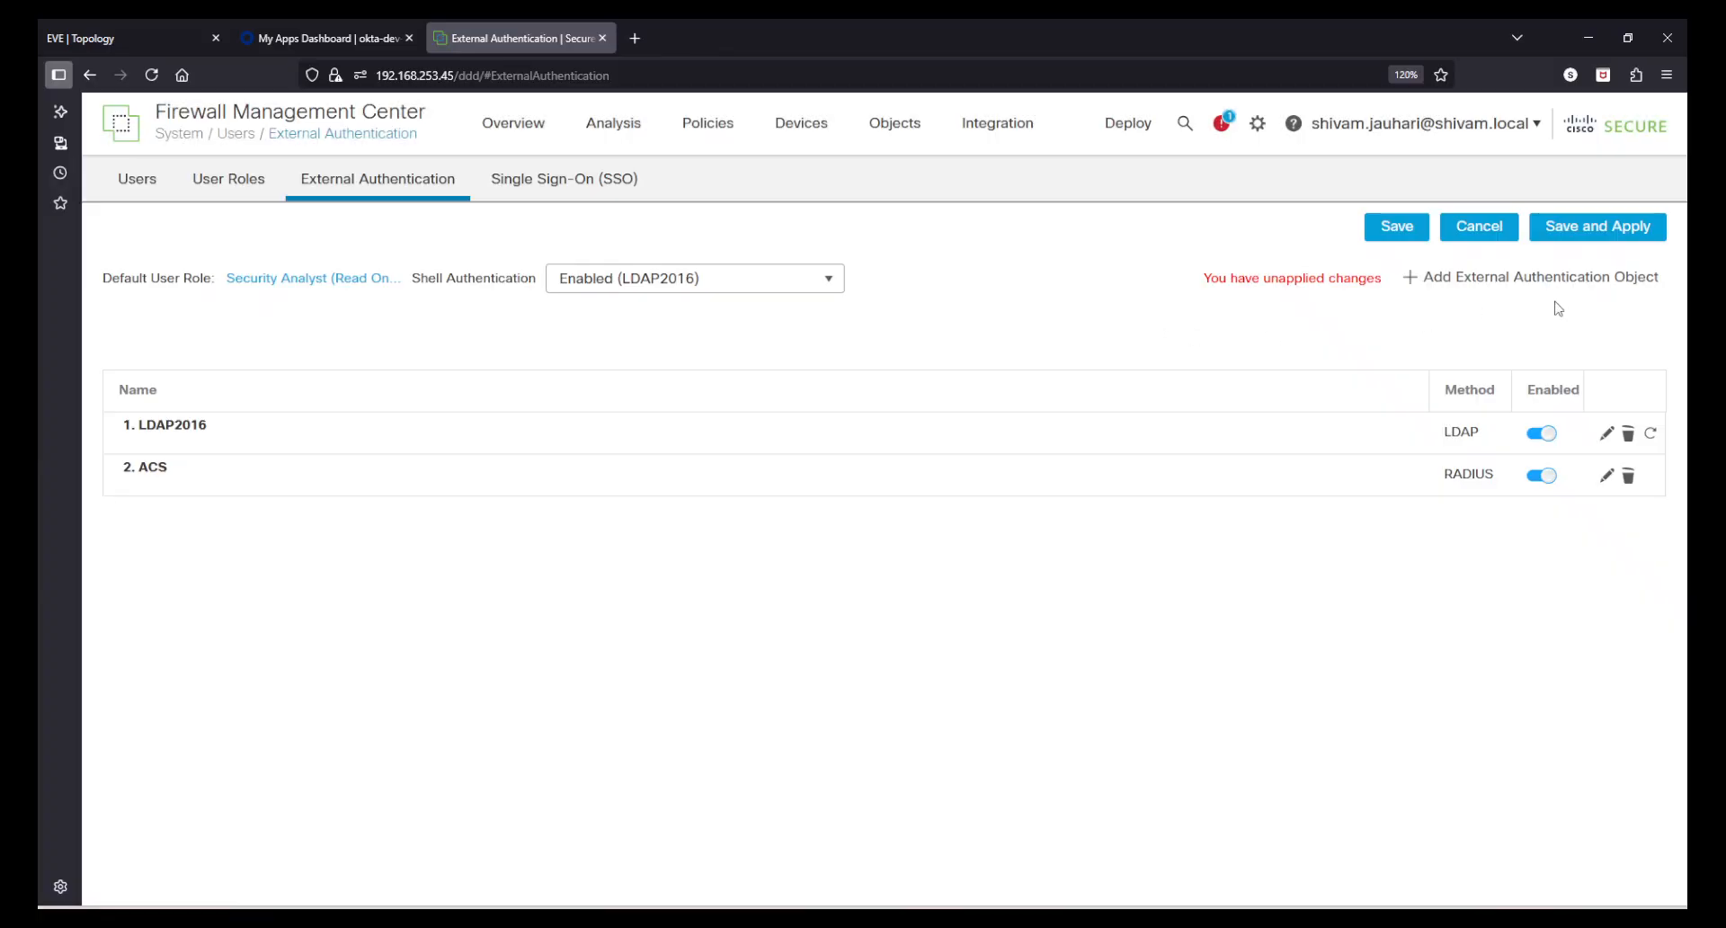
# Save the external authentication configuration and apply the changes to the current domain
pyautogui.click(1587, 229)
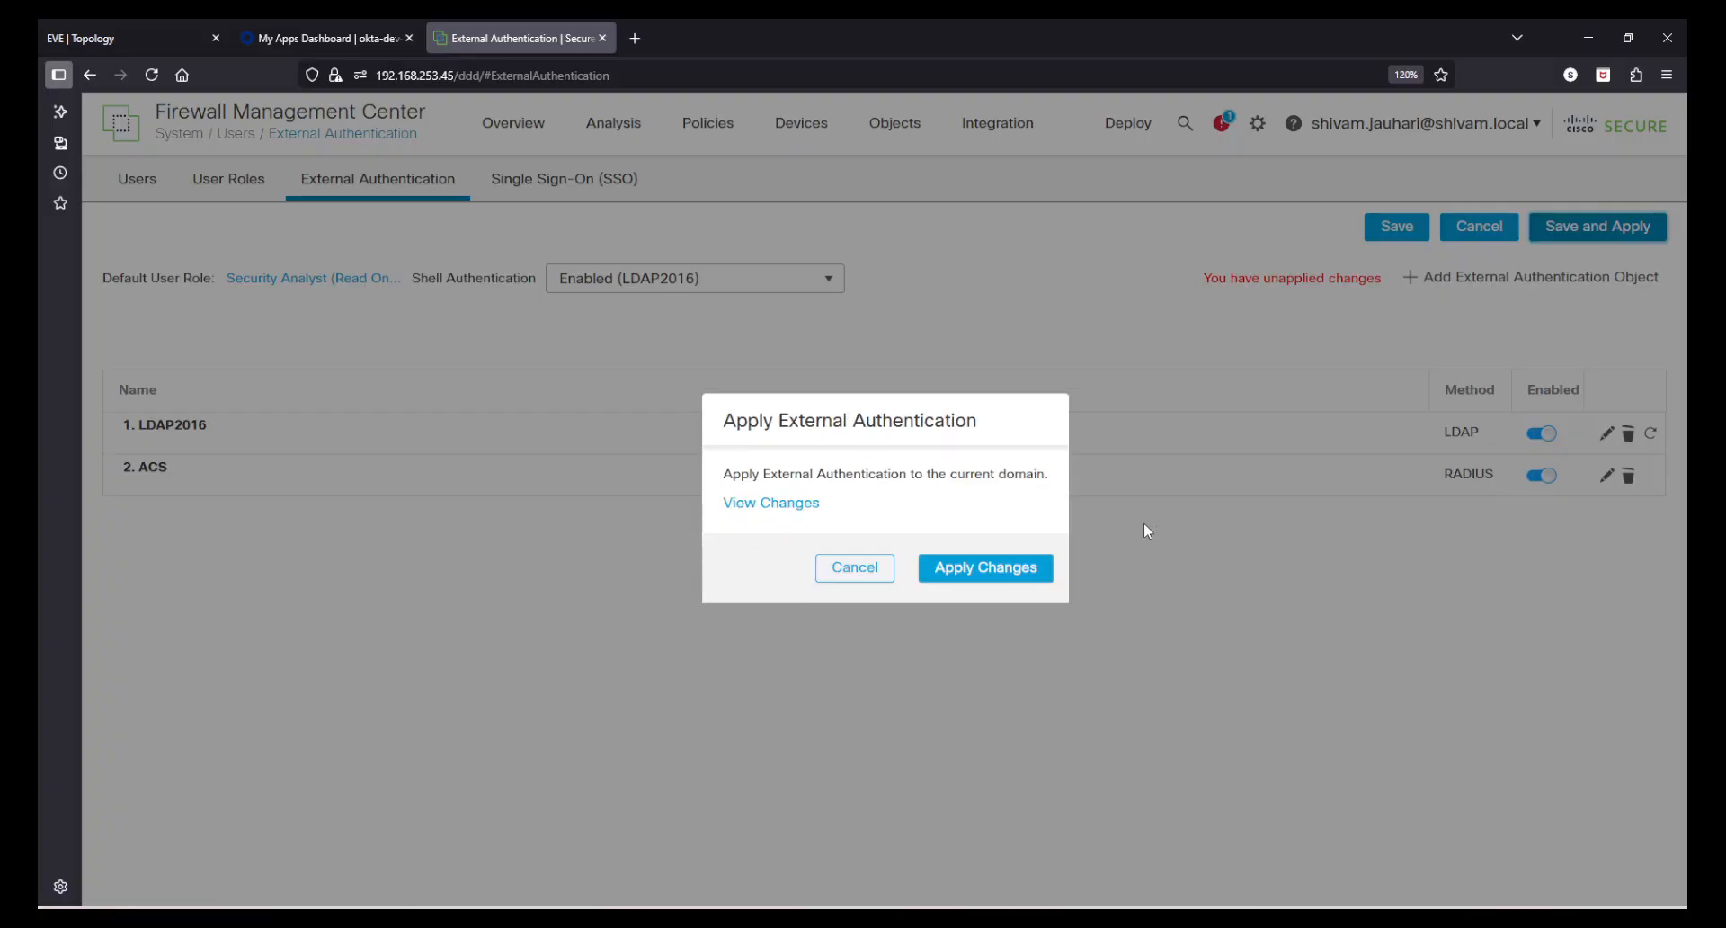
pyautogui.click(990, 573)
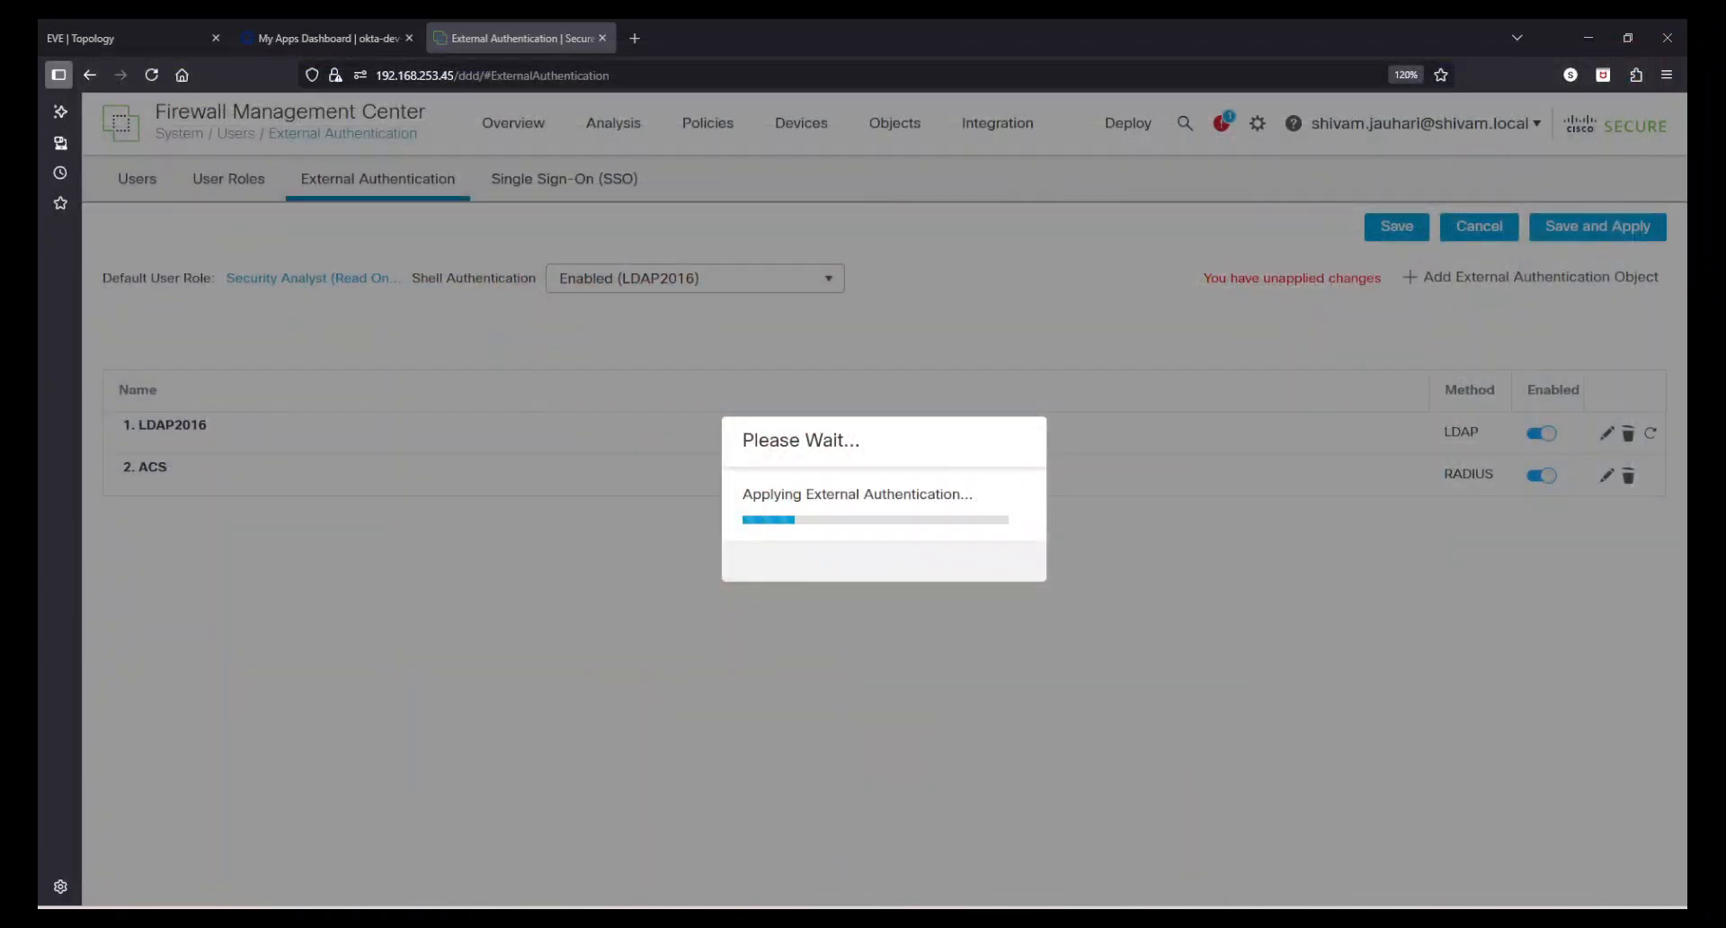
# Open a Microsoft Edge InPrivate window and enlarge its page zoom by three levels
pyautogui.rightClick(958, 917)
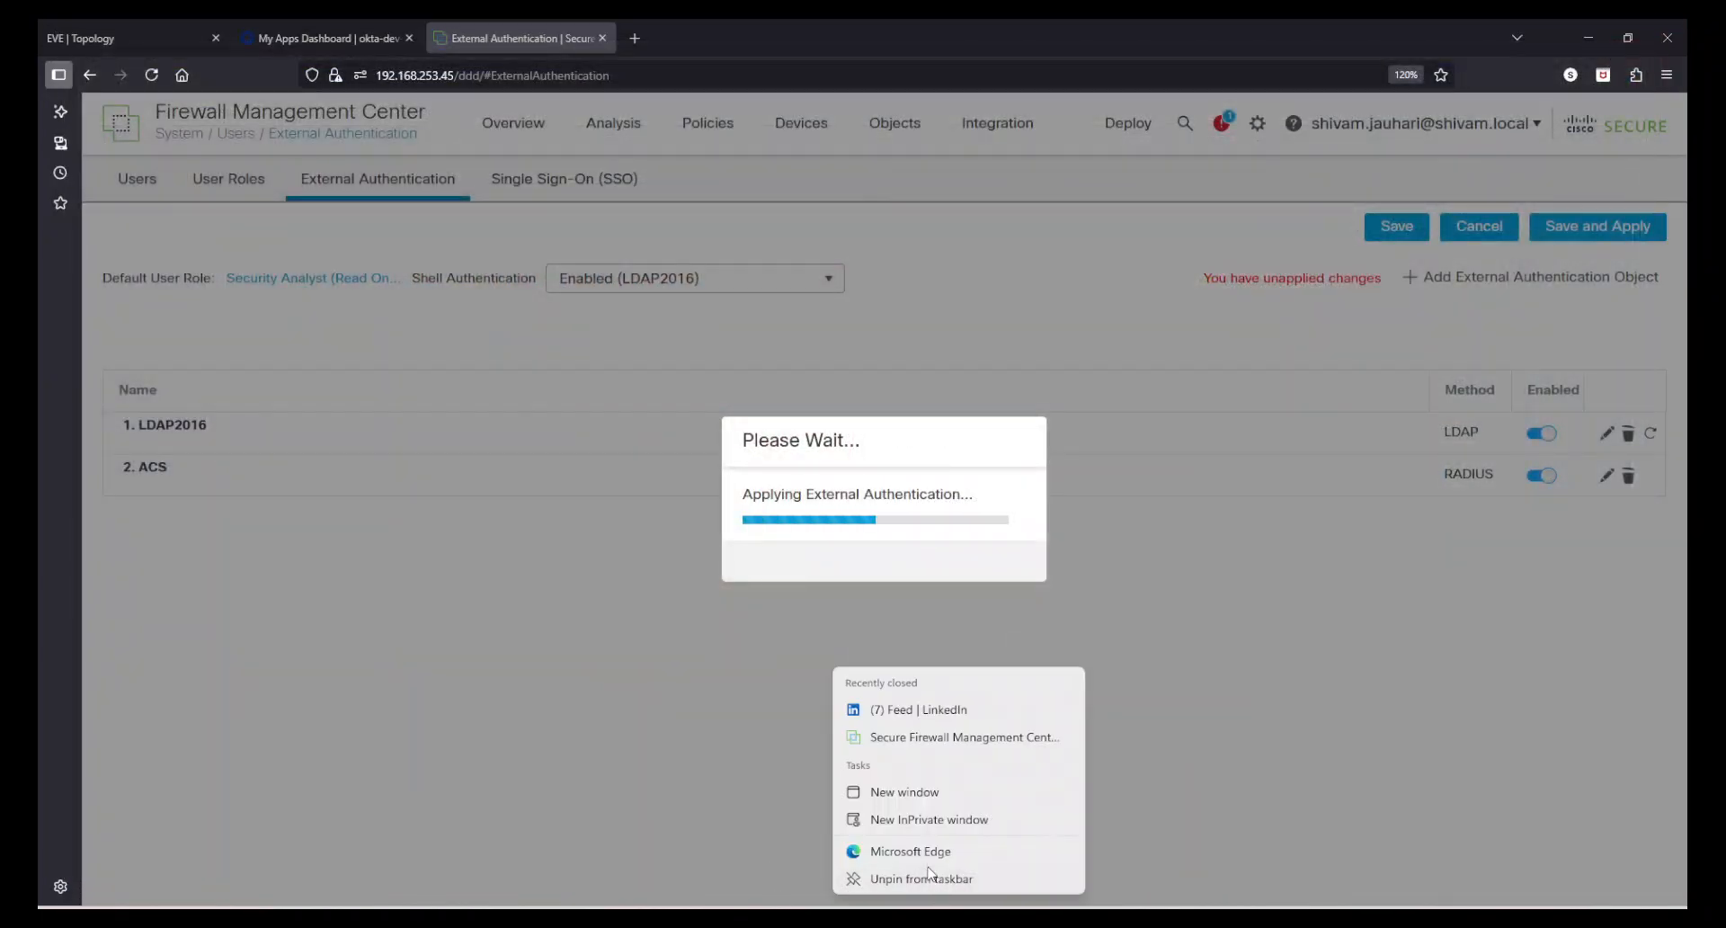
pyautogui.click(919, 820)
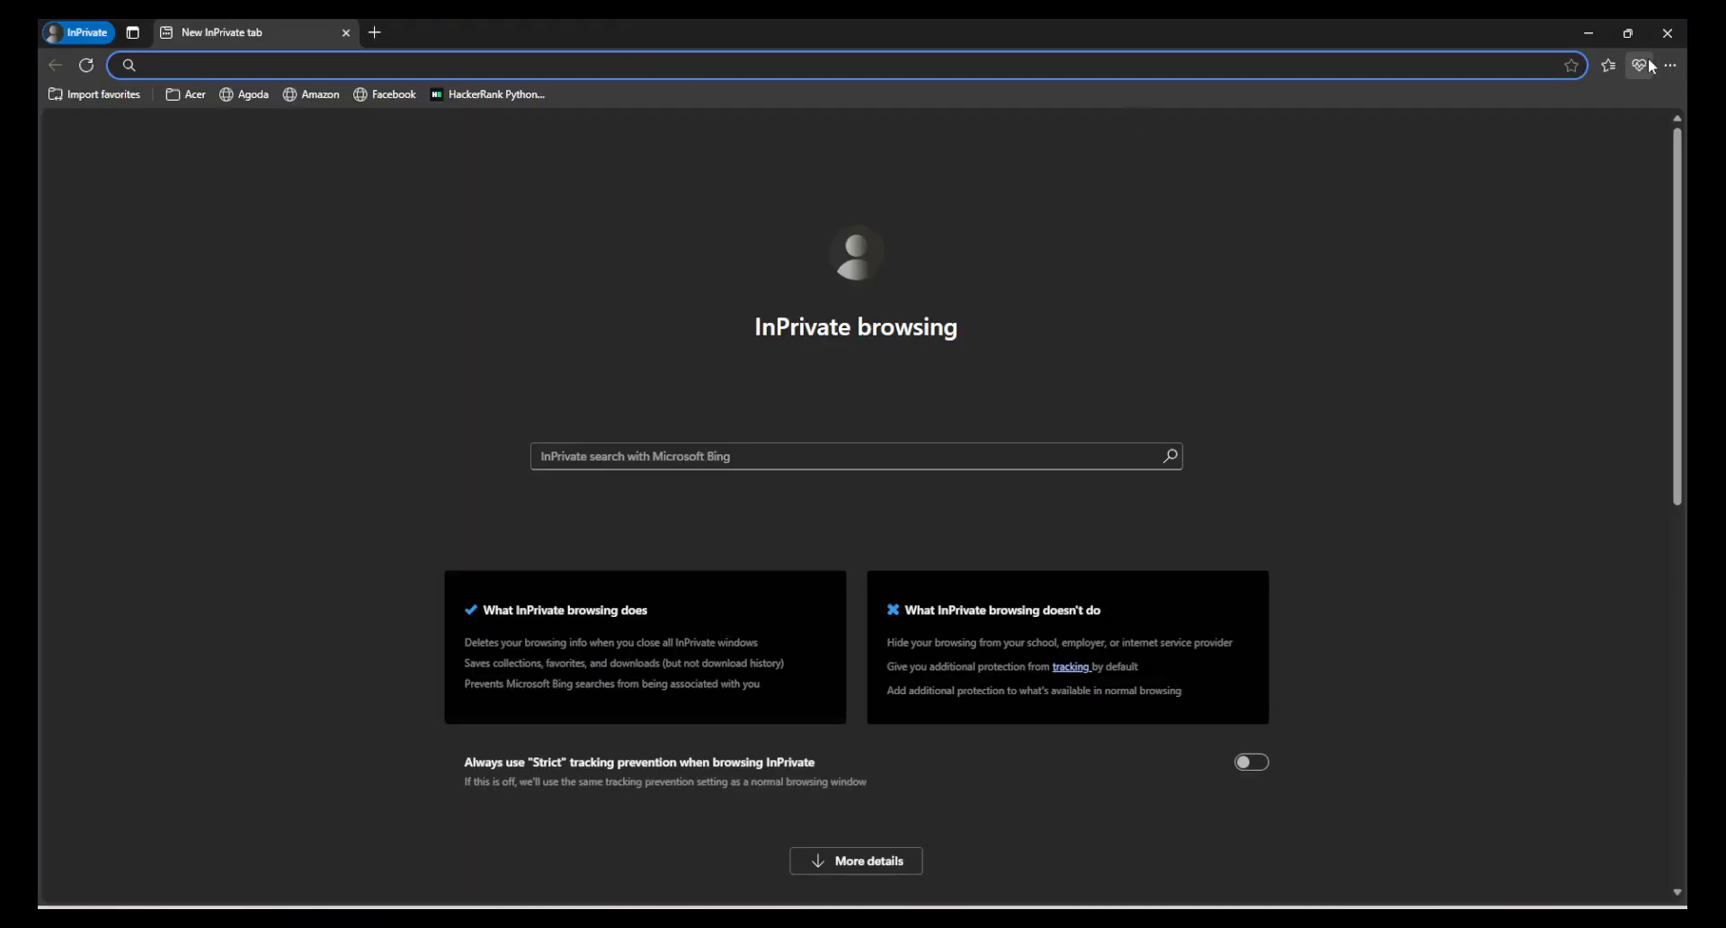
pyautogui.click(1649, 66)
pyautogui.click(1670, 66)
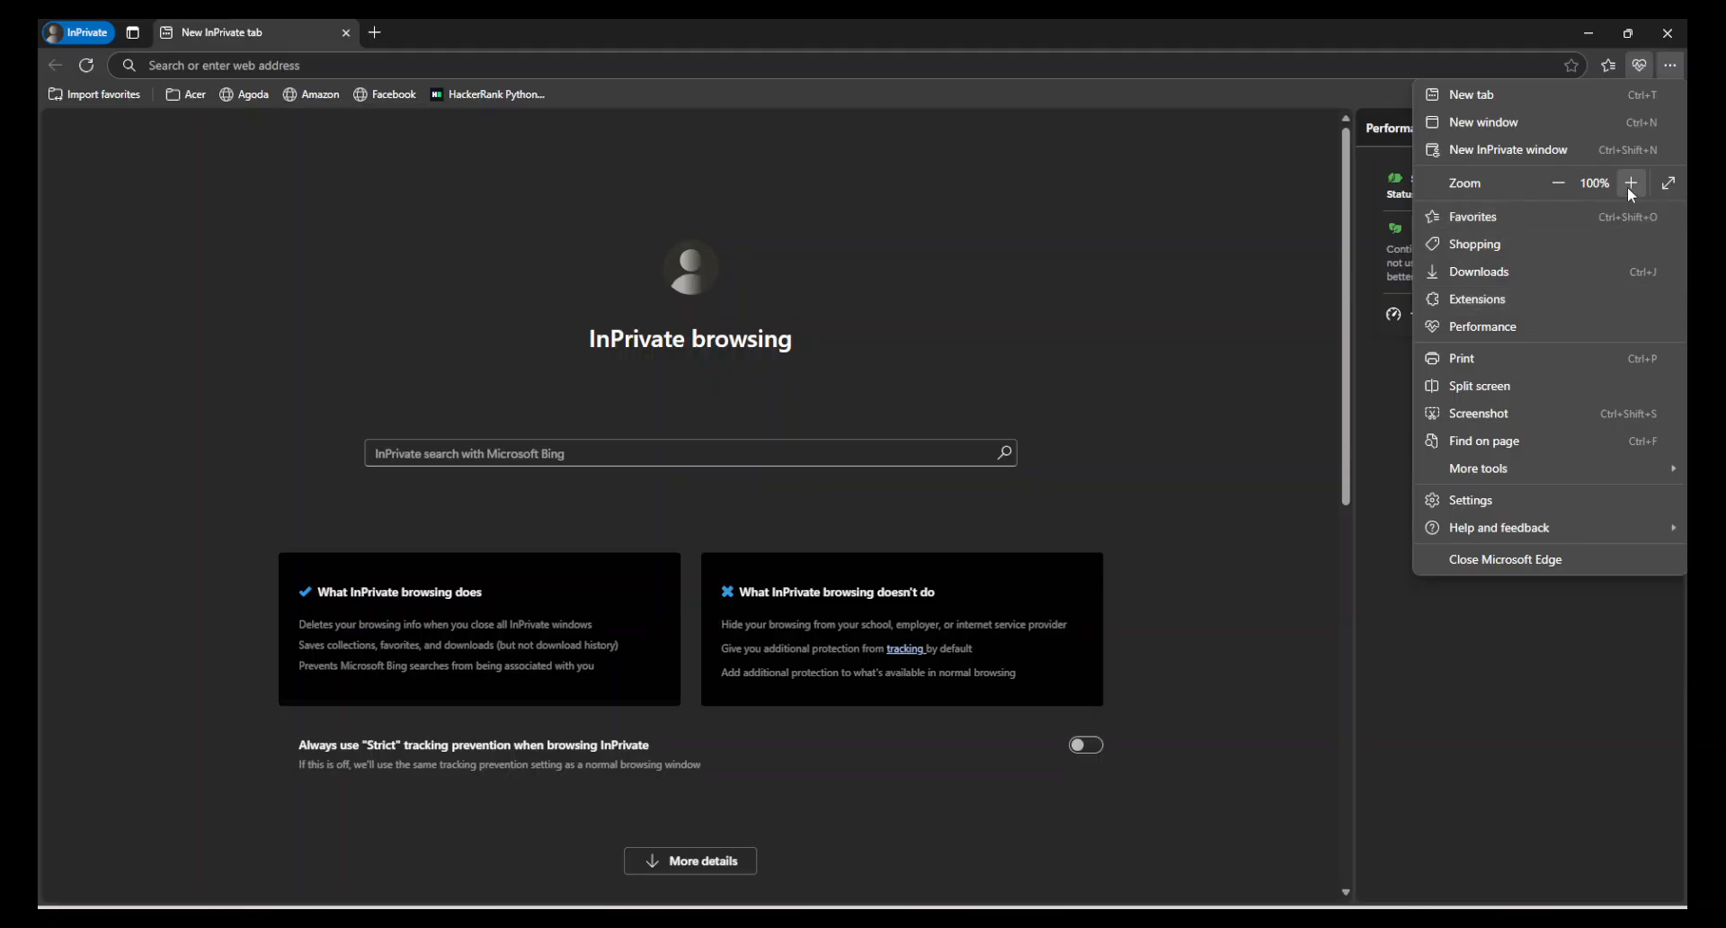
pyautogui.click(1632, 182)
pyautogui.click(1631, 183)
pyautogui.click(1631, 183)
pyautogui.click(1252, 241)
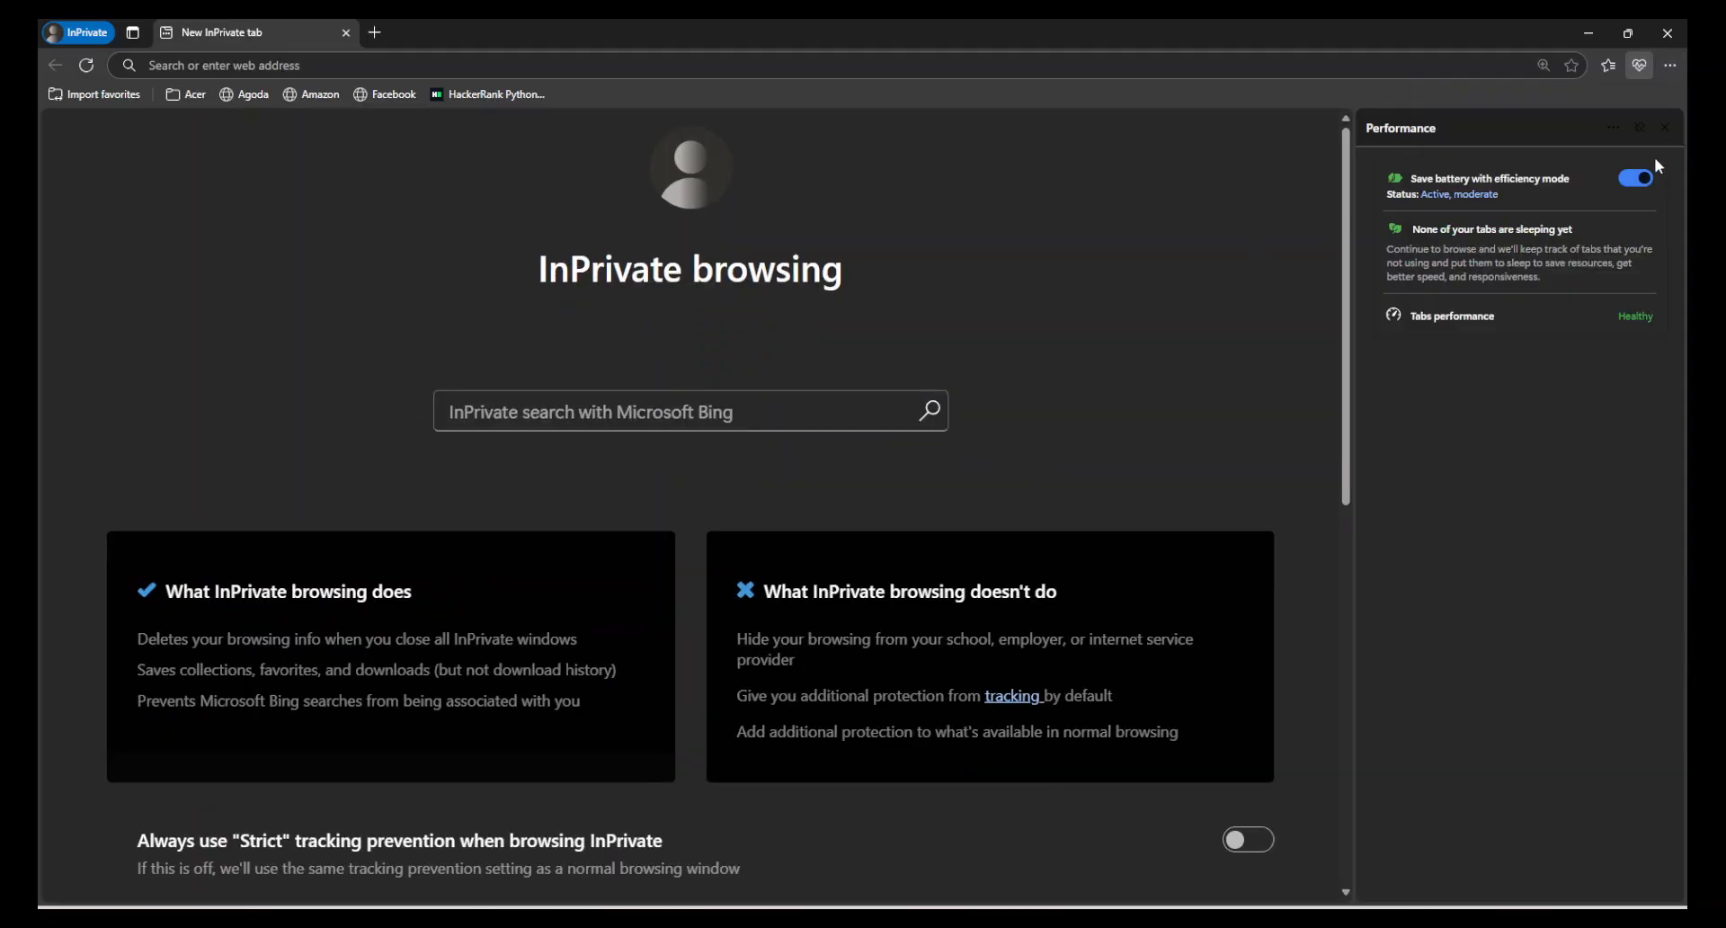
pyautogui.click(1667, 131)
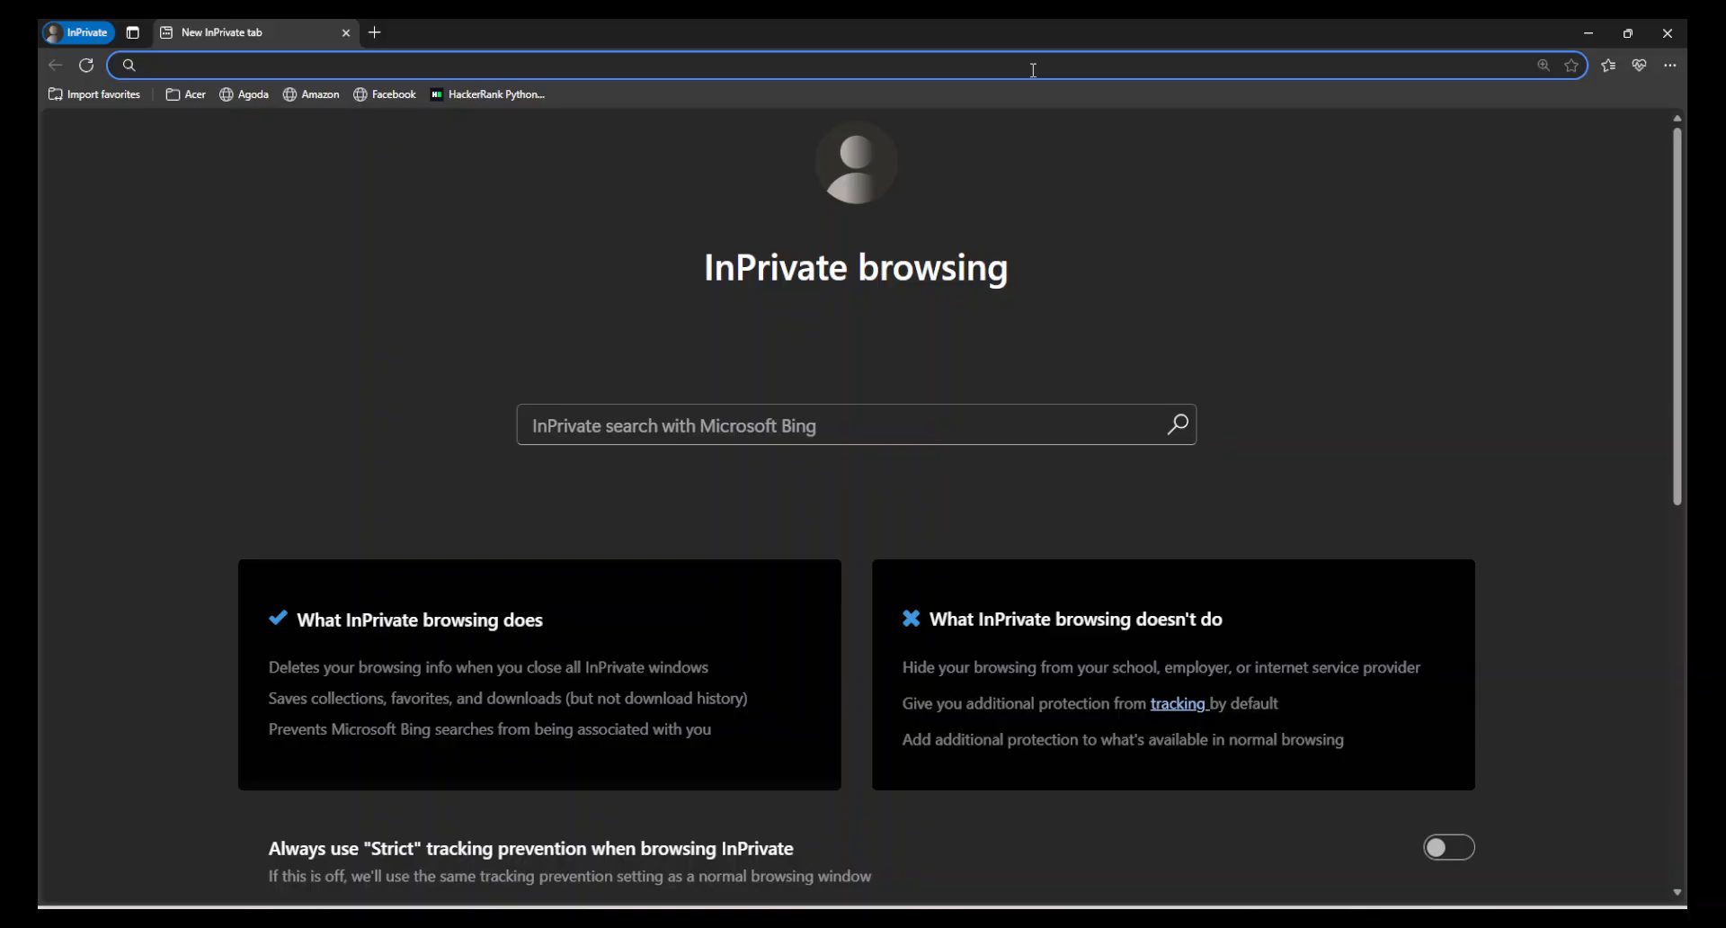
pyautogui.write('https://')
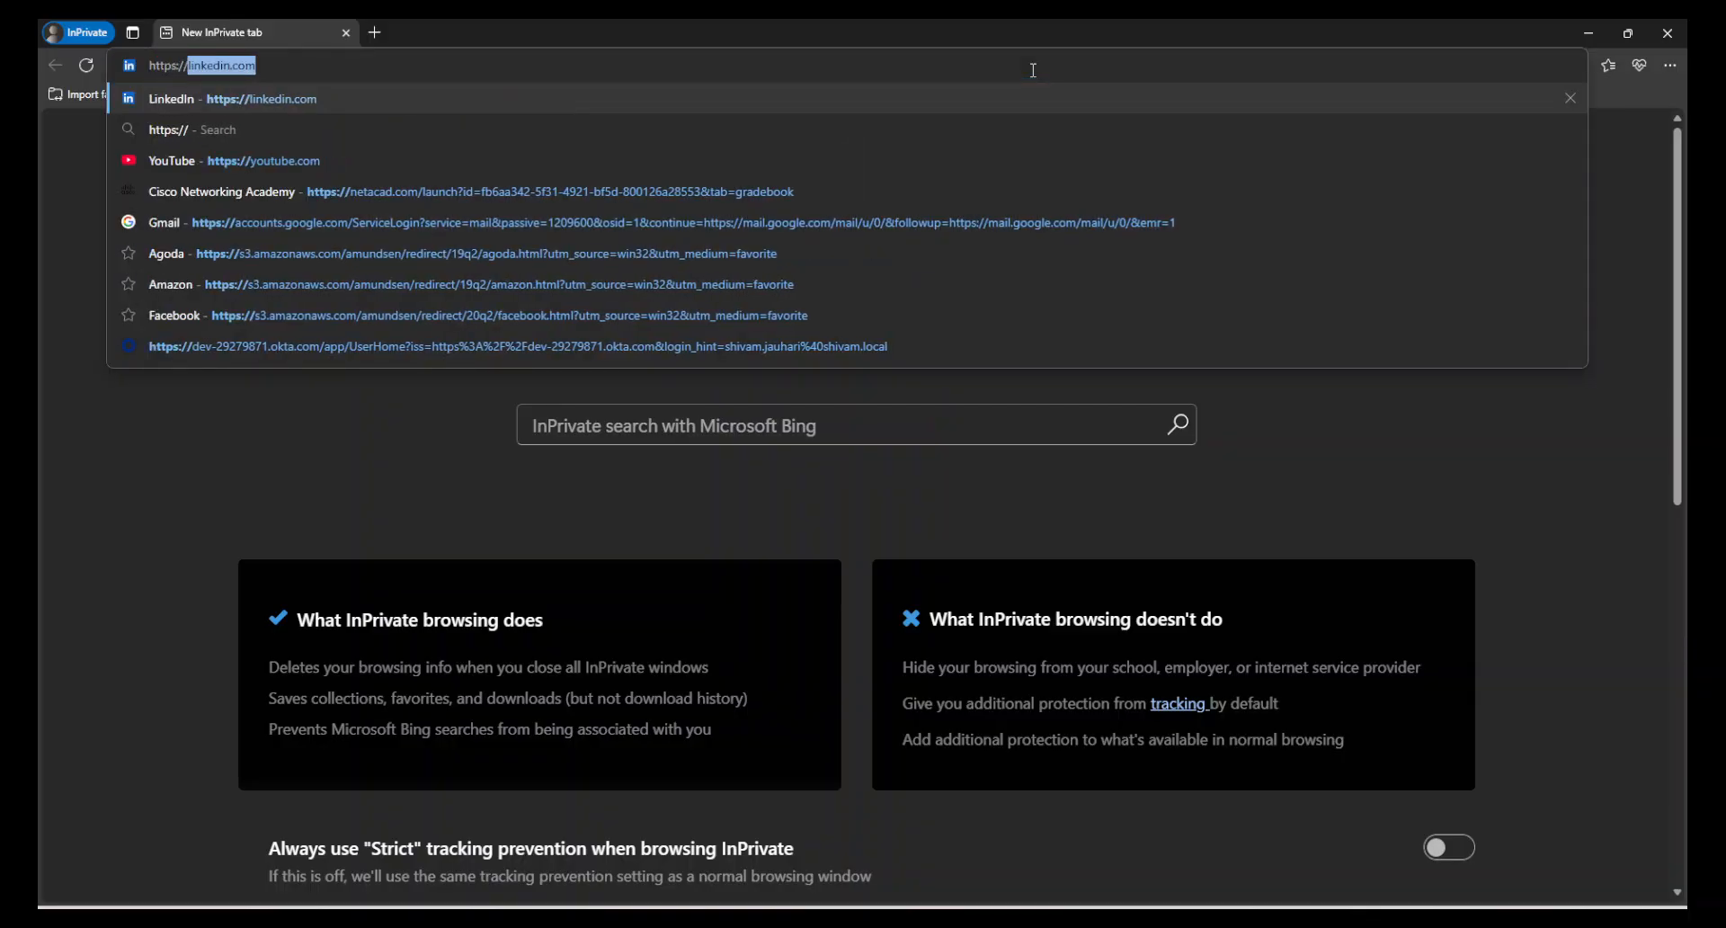
pyautogui.write('192')
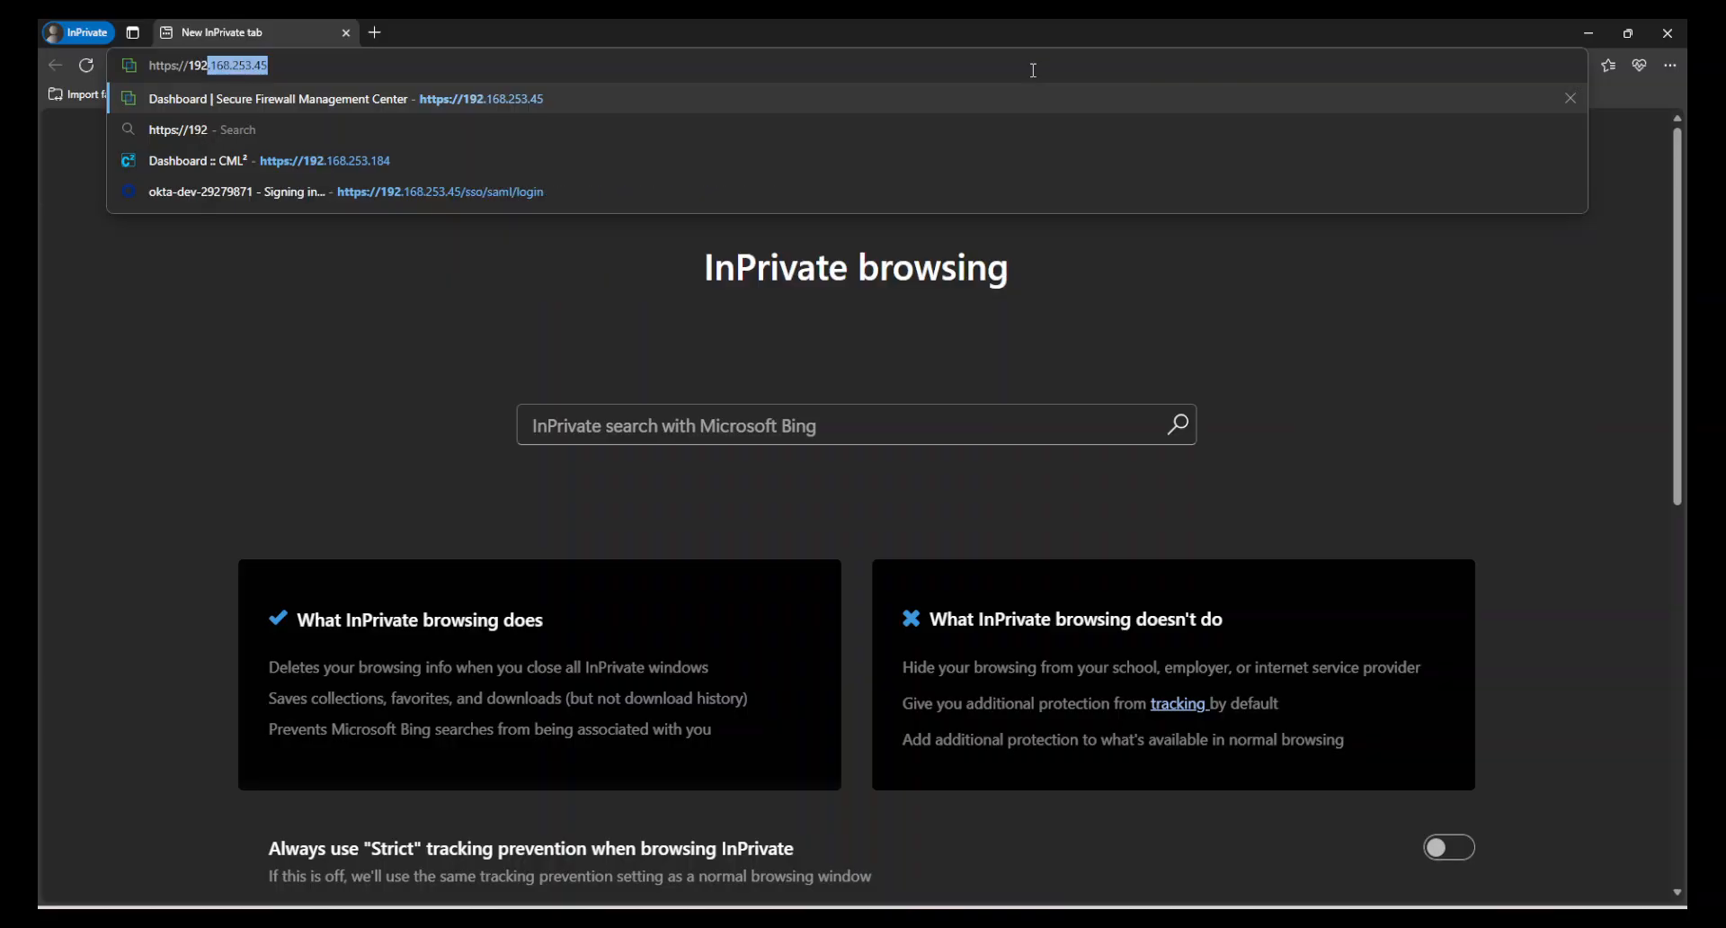
pyautogui.press('Return')
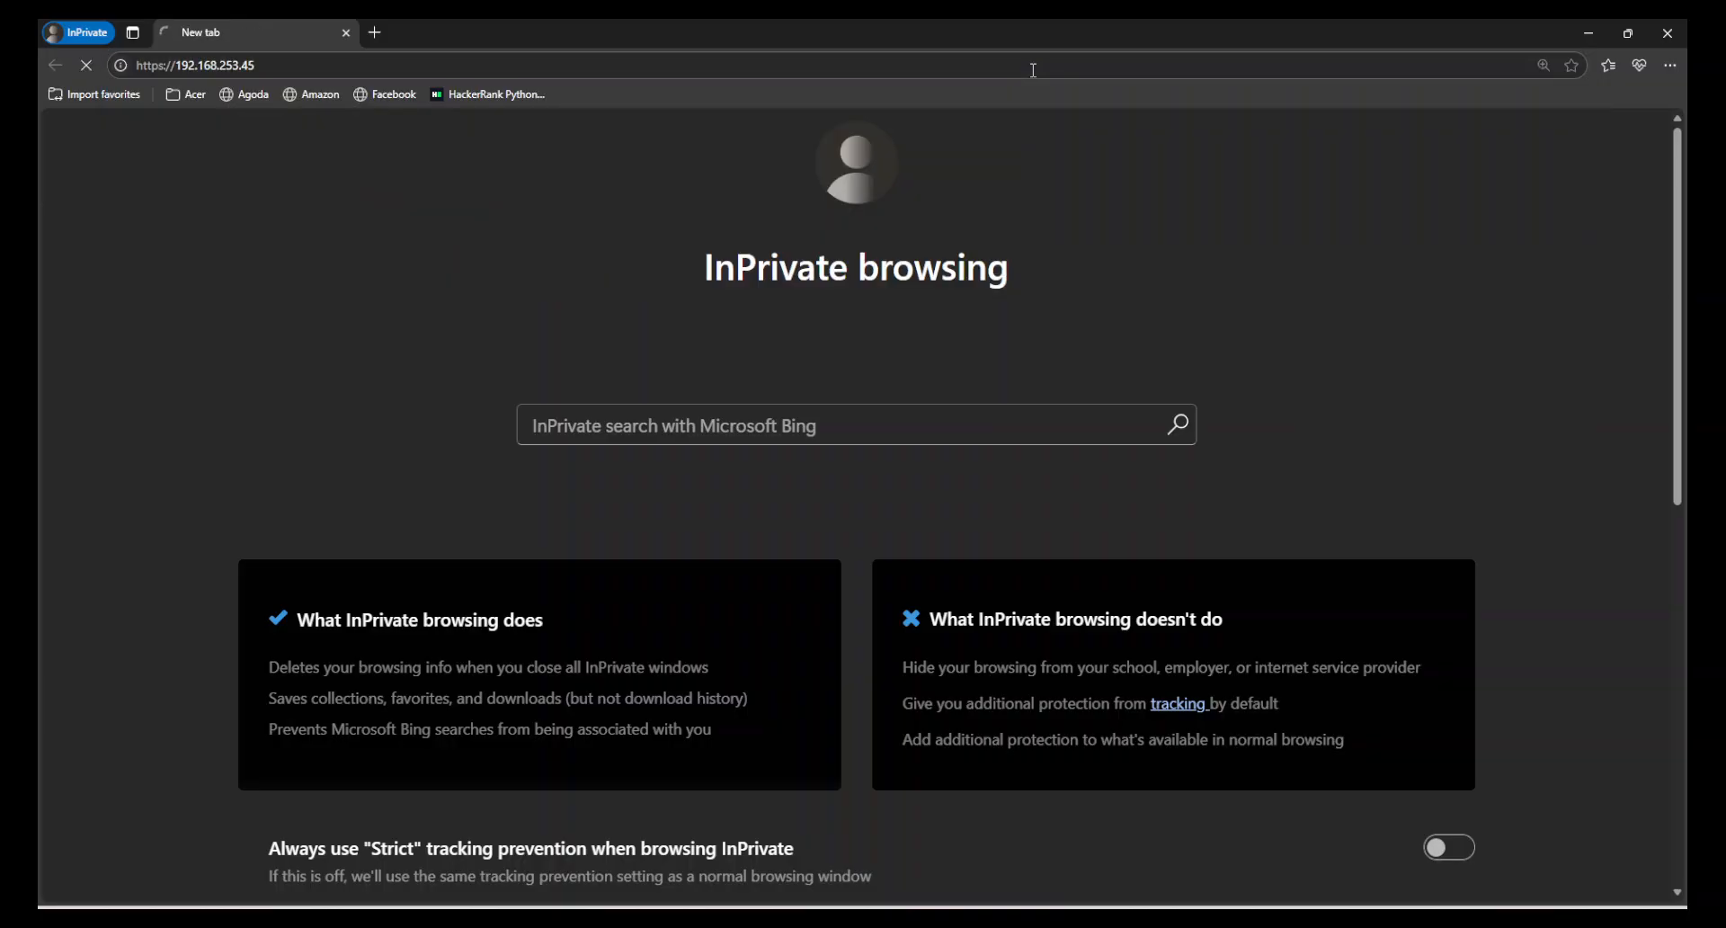
pyautogui.doubleClick(935, 38)
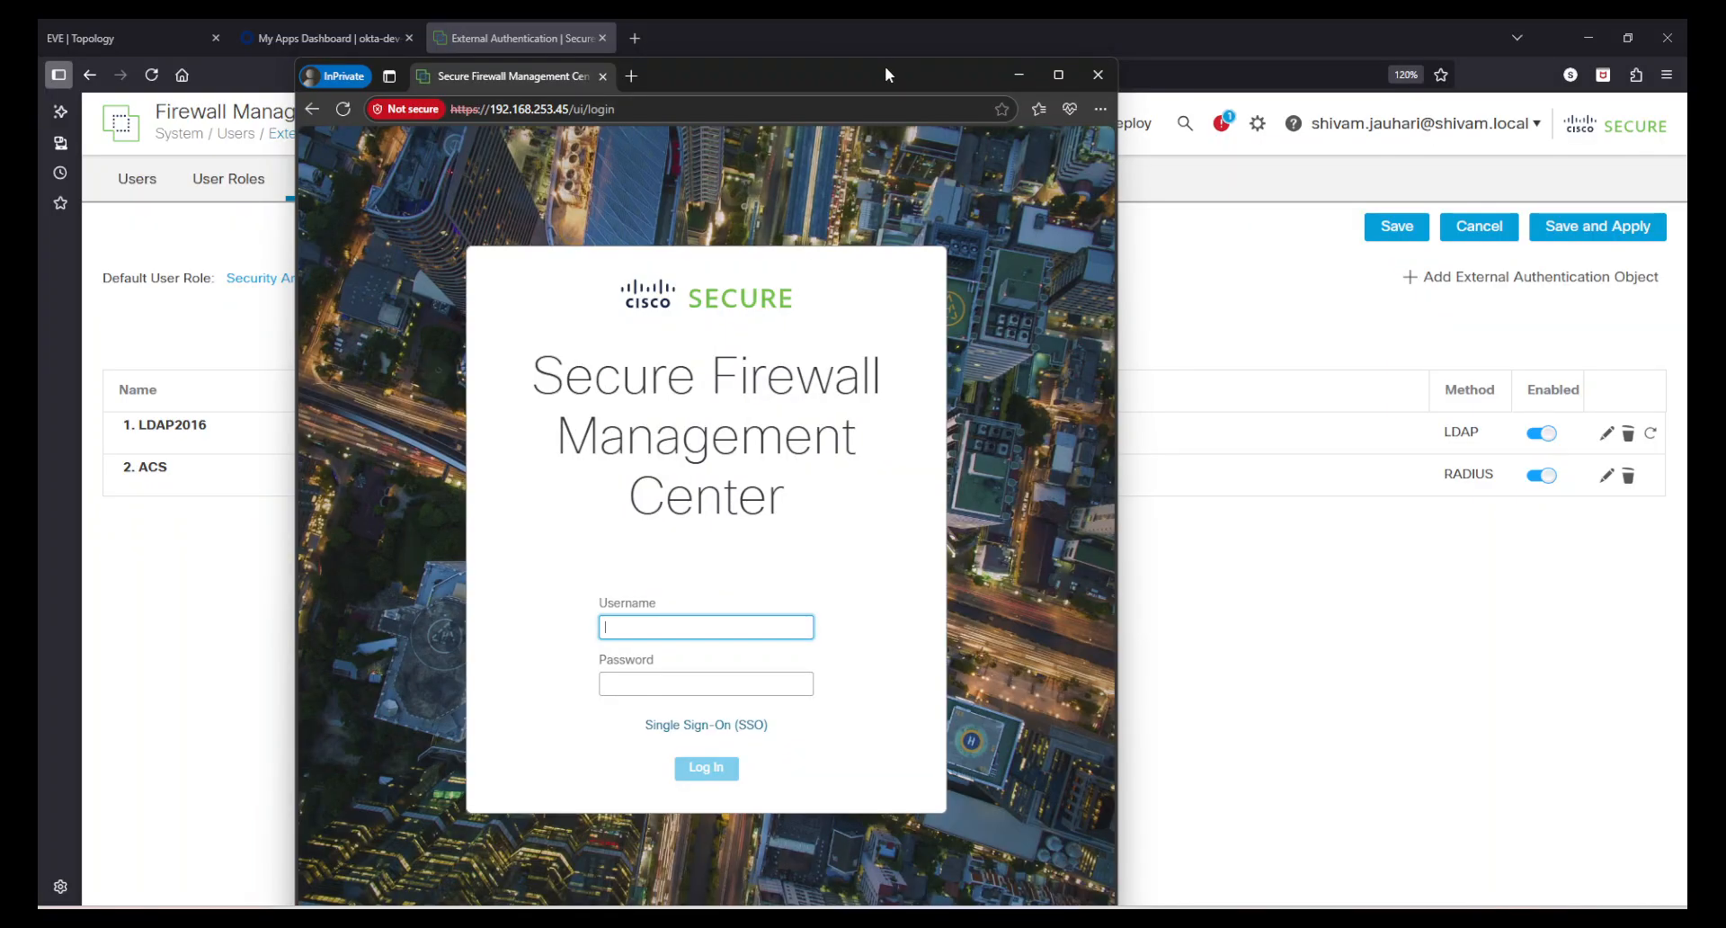
pyautogui.moveTo(885, 66); pyautogui.dragTo(1090, 89)
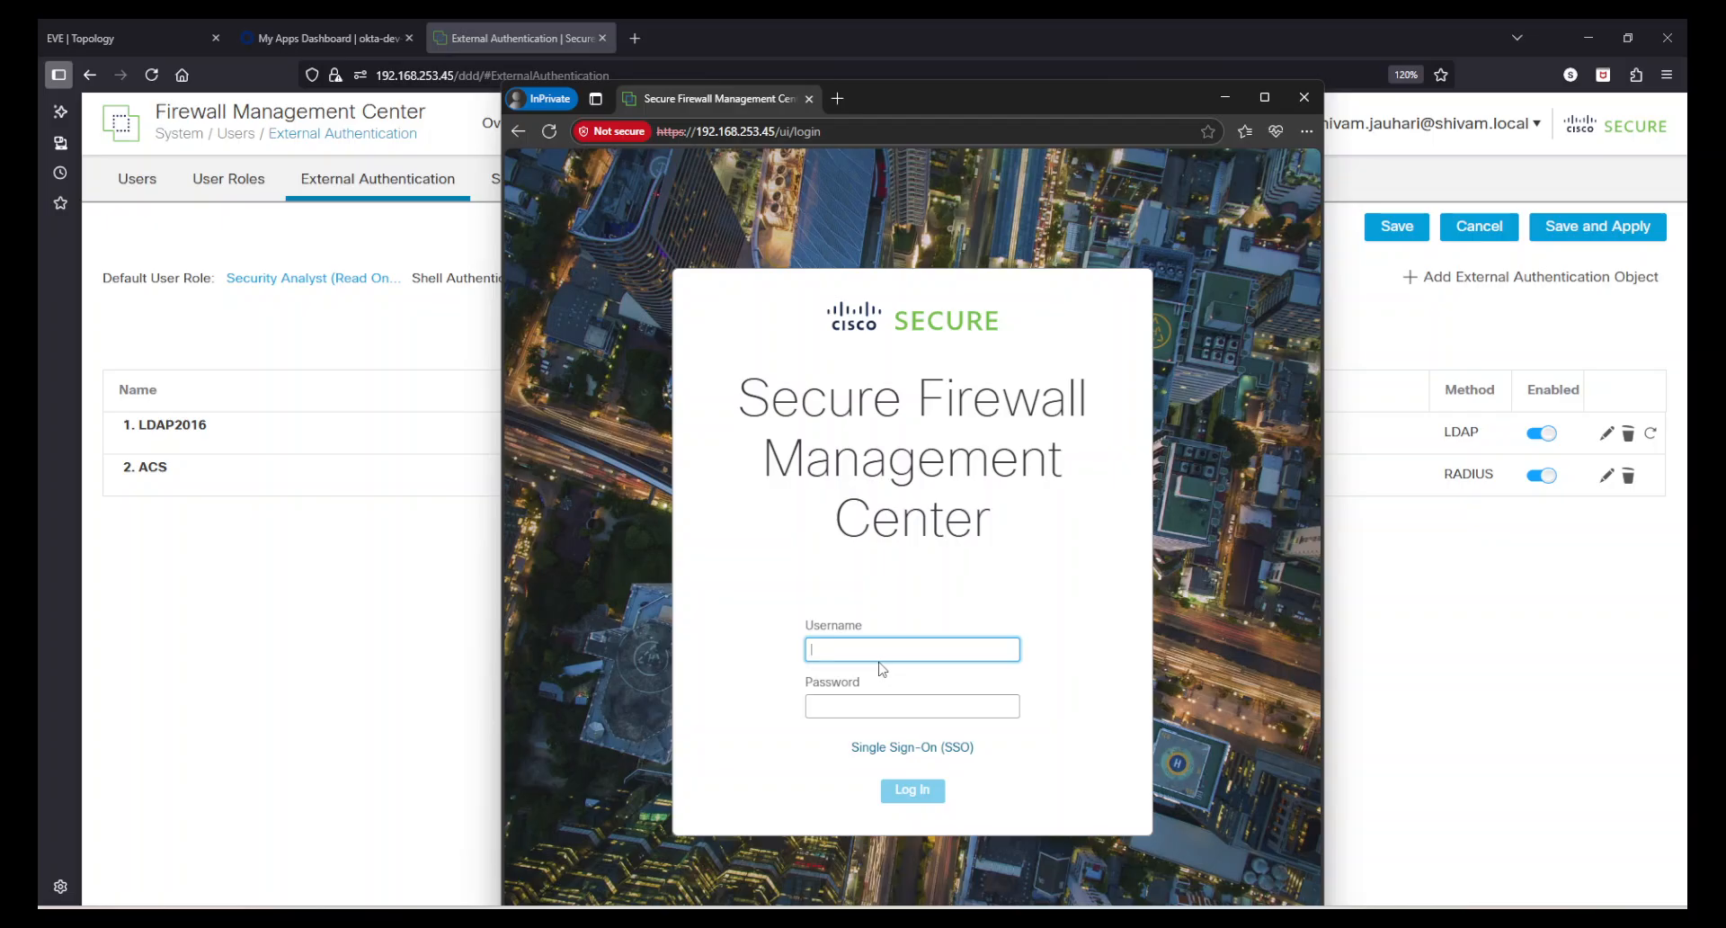
# Log in with the RADIUS administrator's username and account password, and maximize the InPrivate window
pyautogui.write('am')
pyautogui.press('Tab')
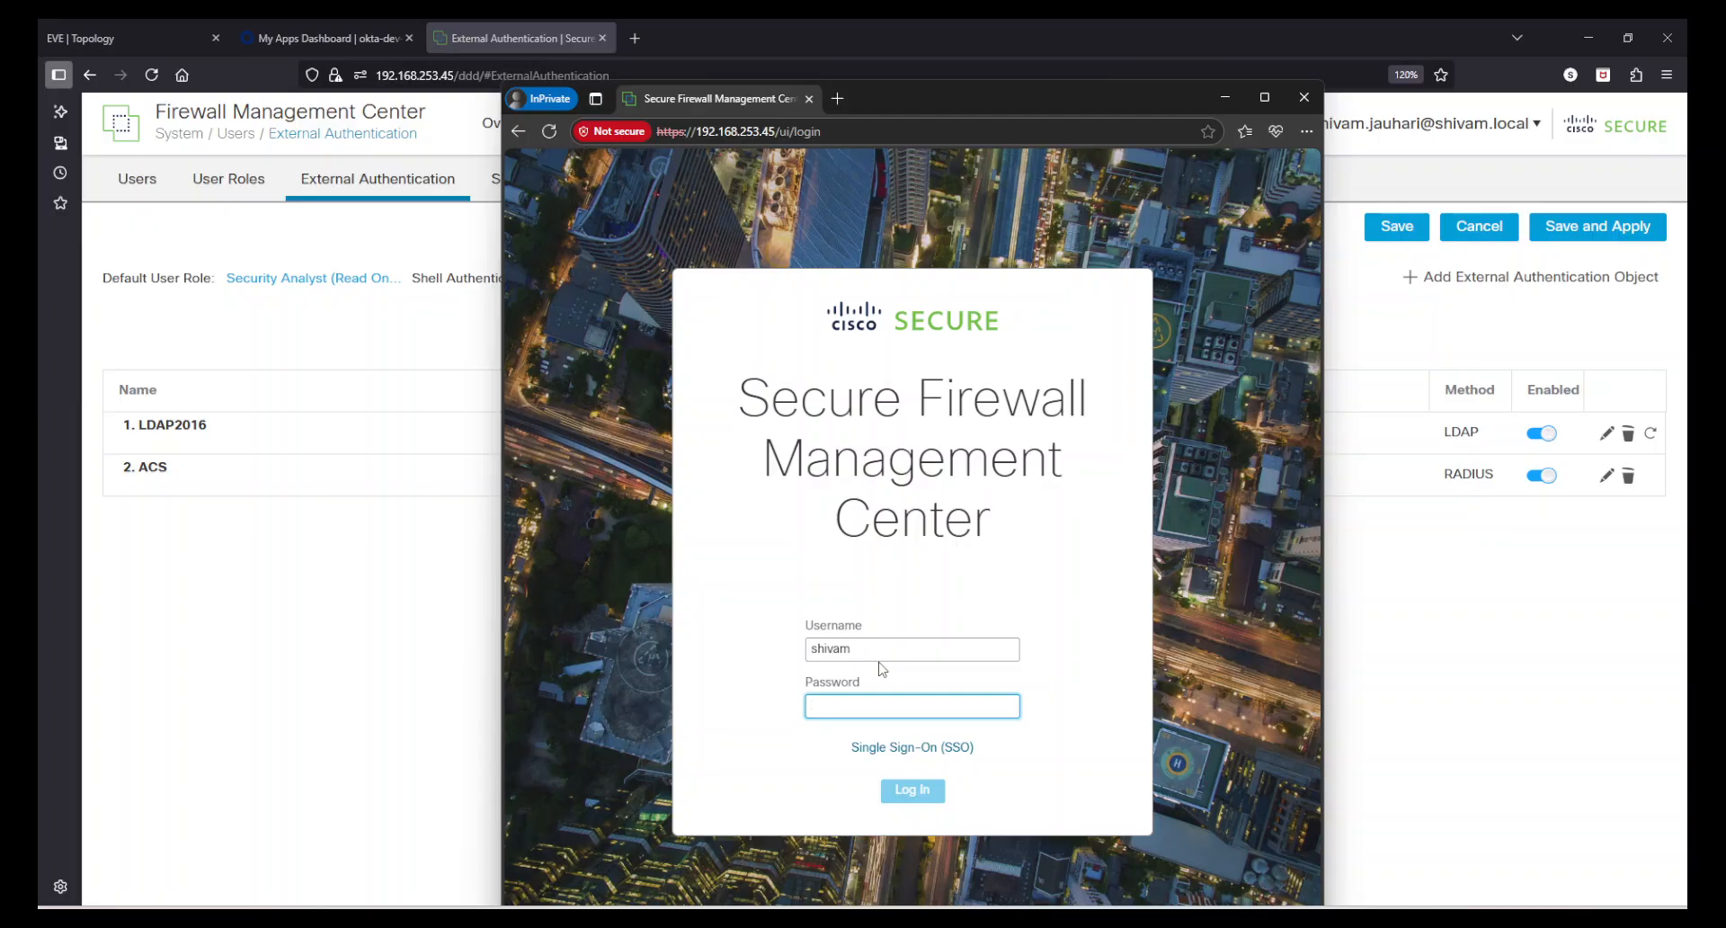
pyautogui.write('••••')
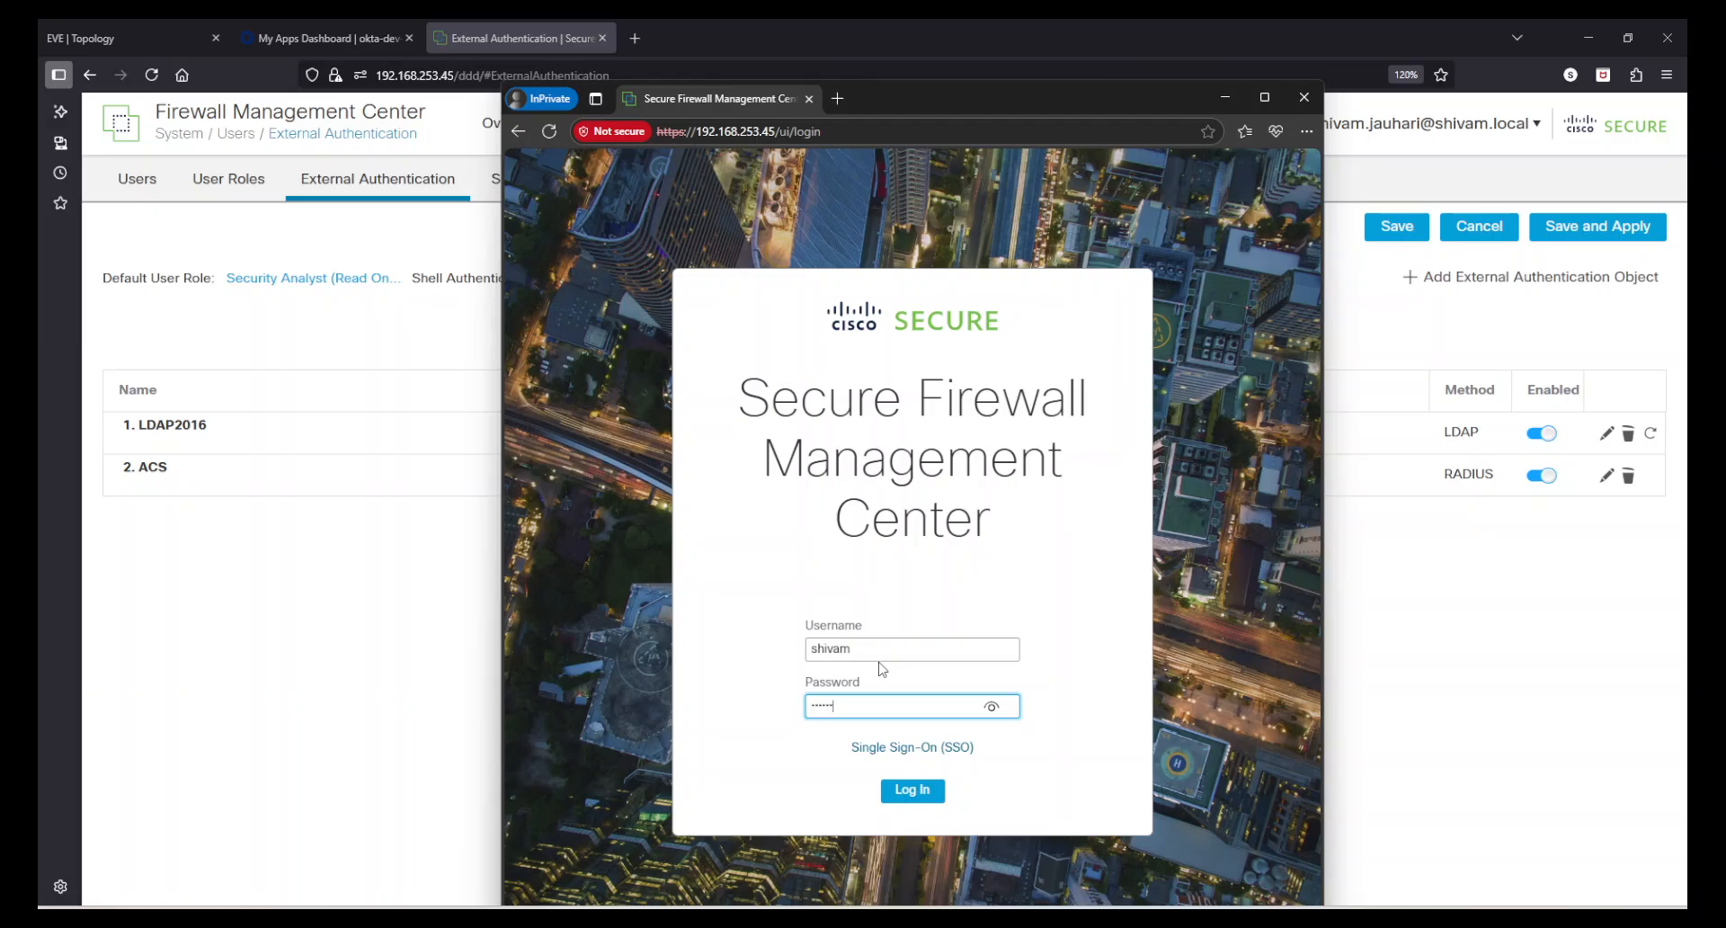
pyautogui.press('Return')
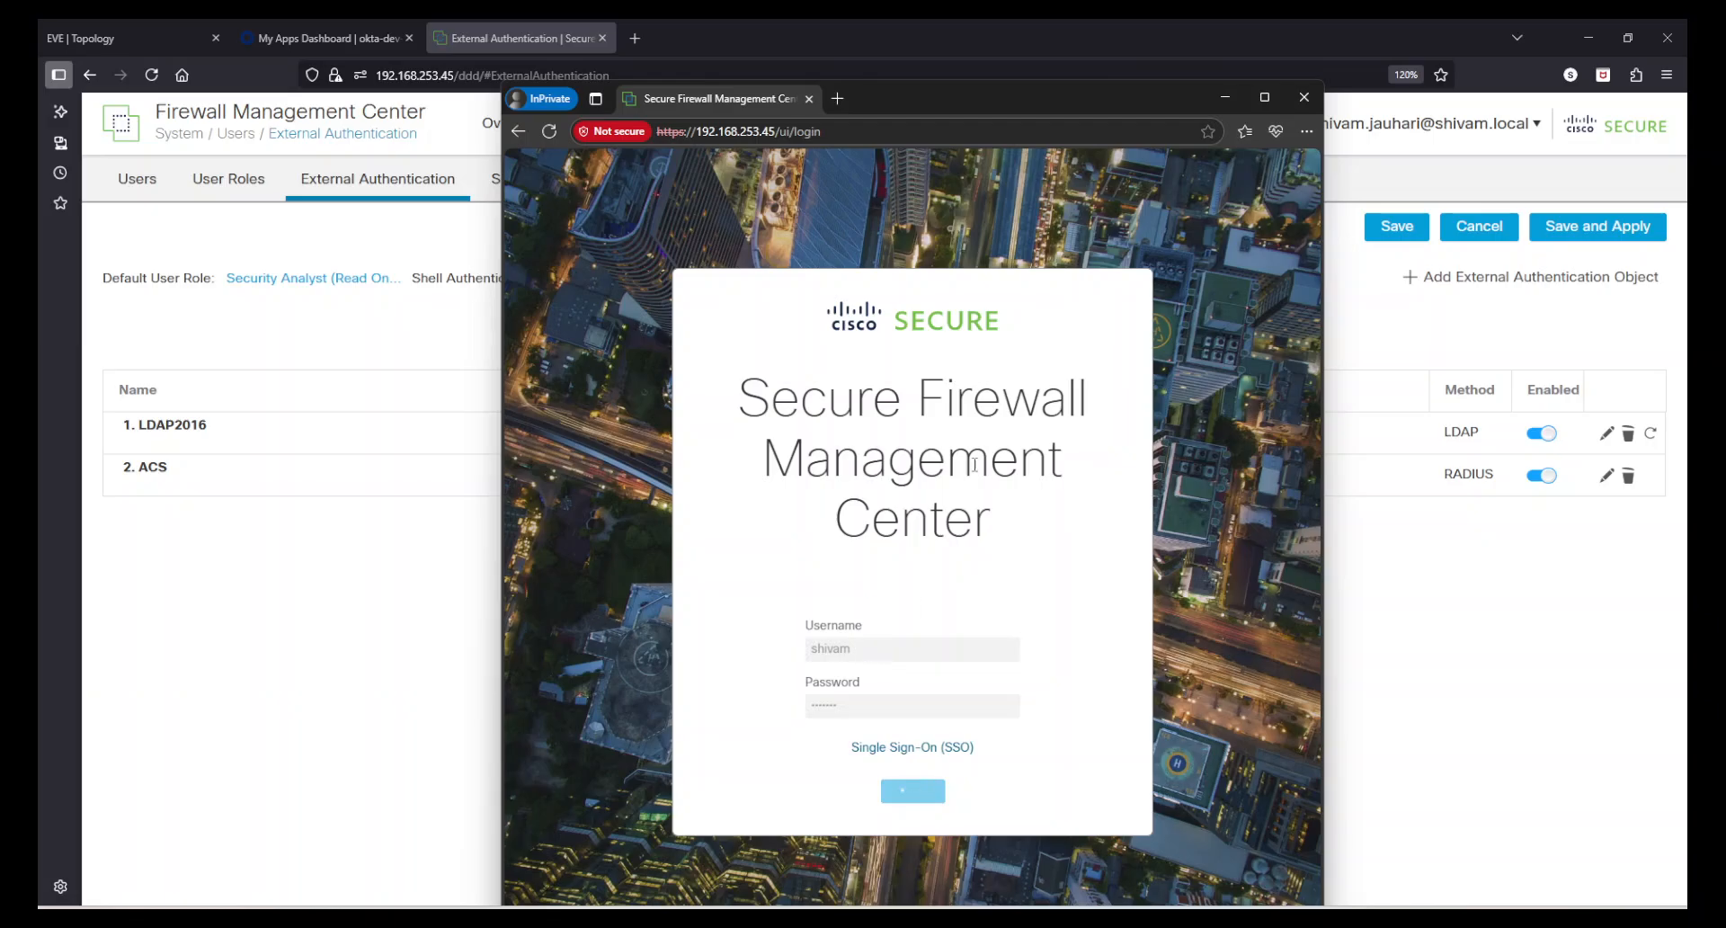
pyautogui.click(1265, 98)
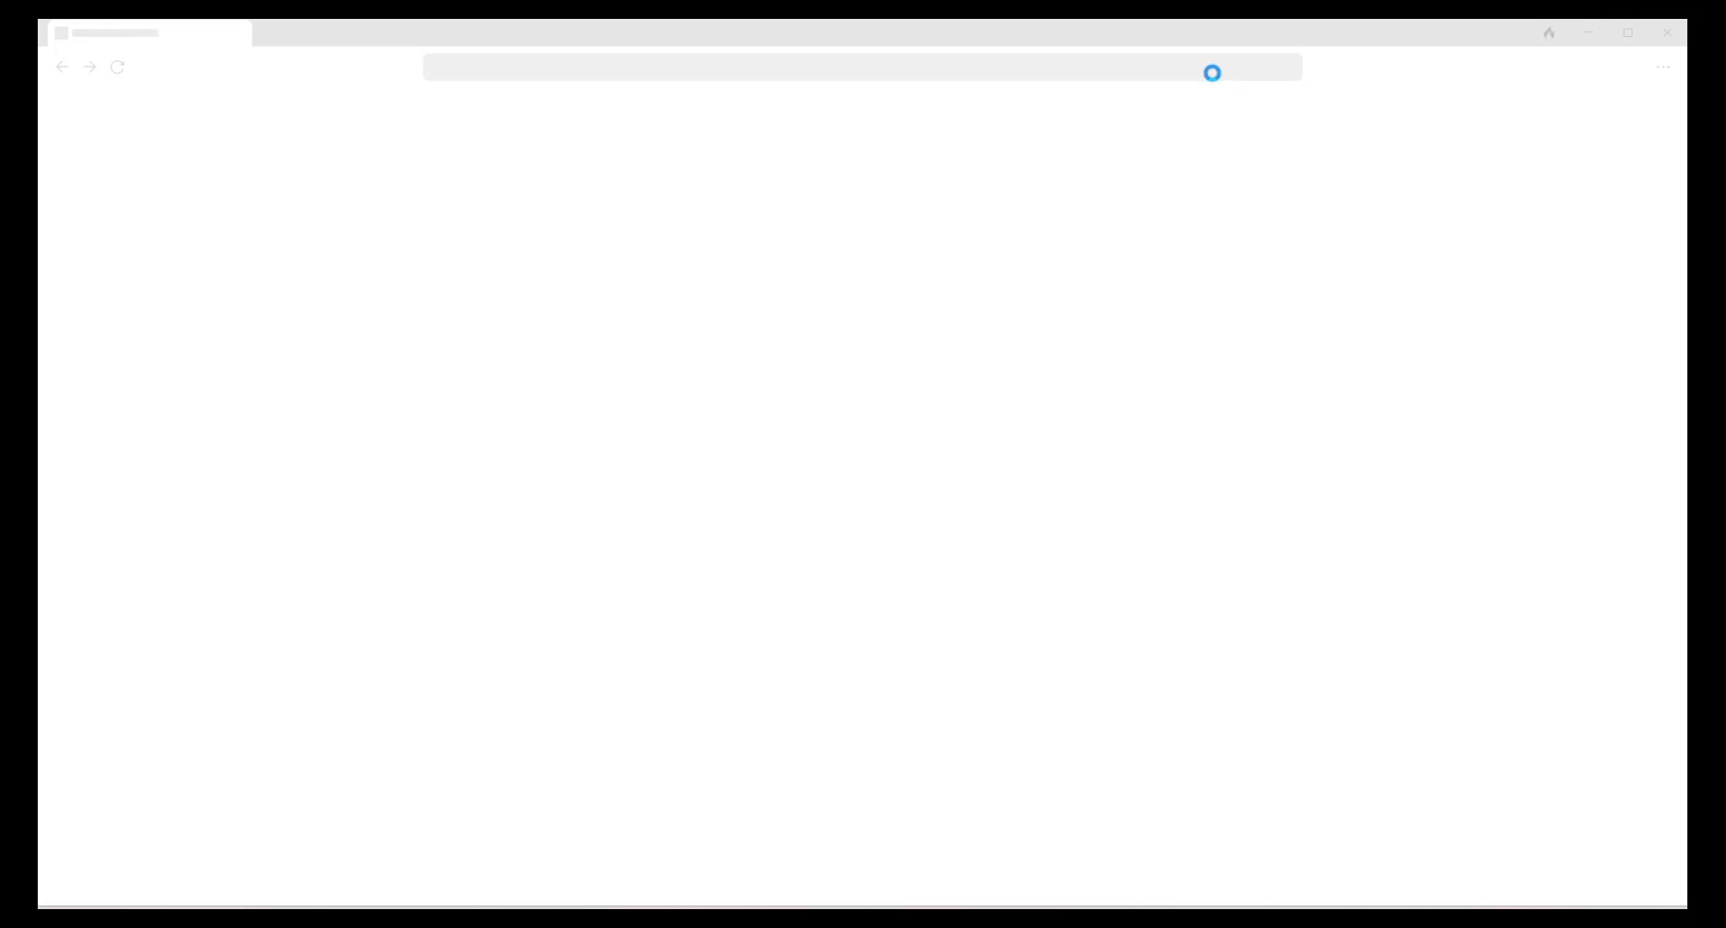
pyautogui.click(681, 65)
pyautogui.write('ht')
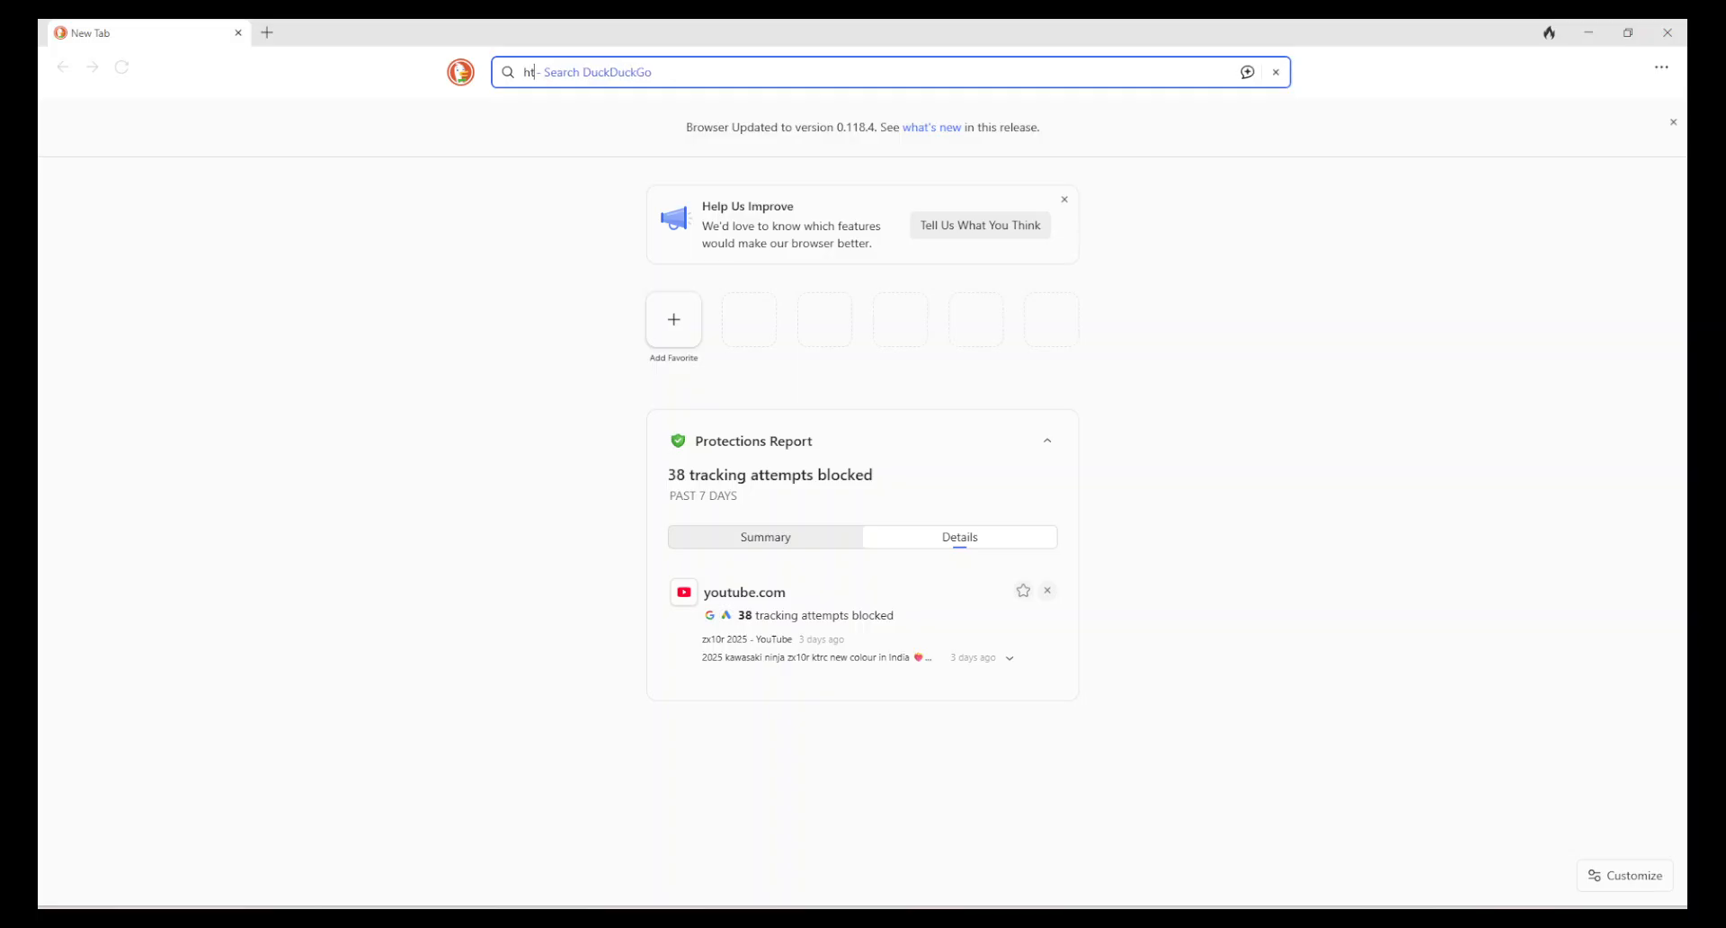
pyautogui.write('tps://192.168.253.45')
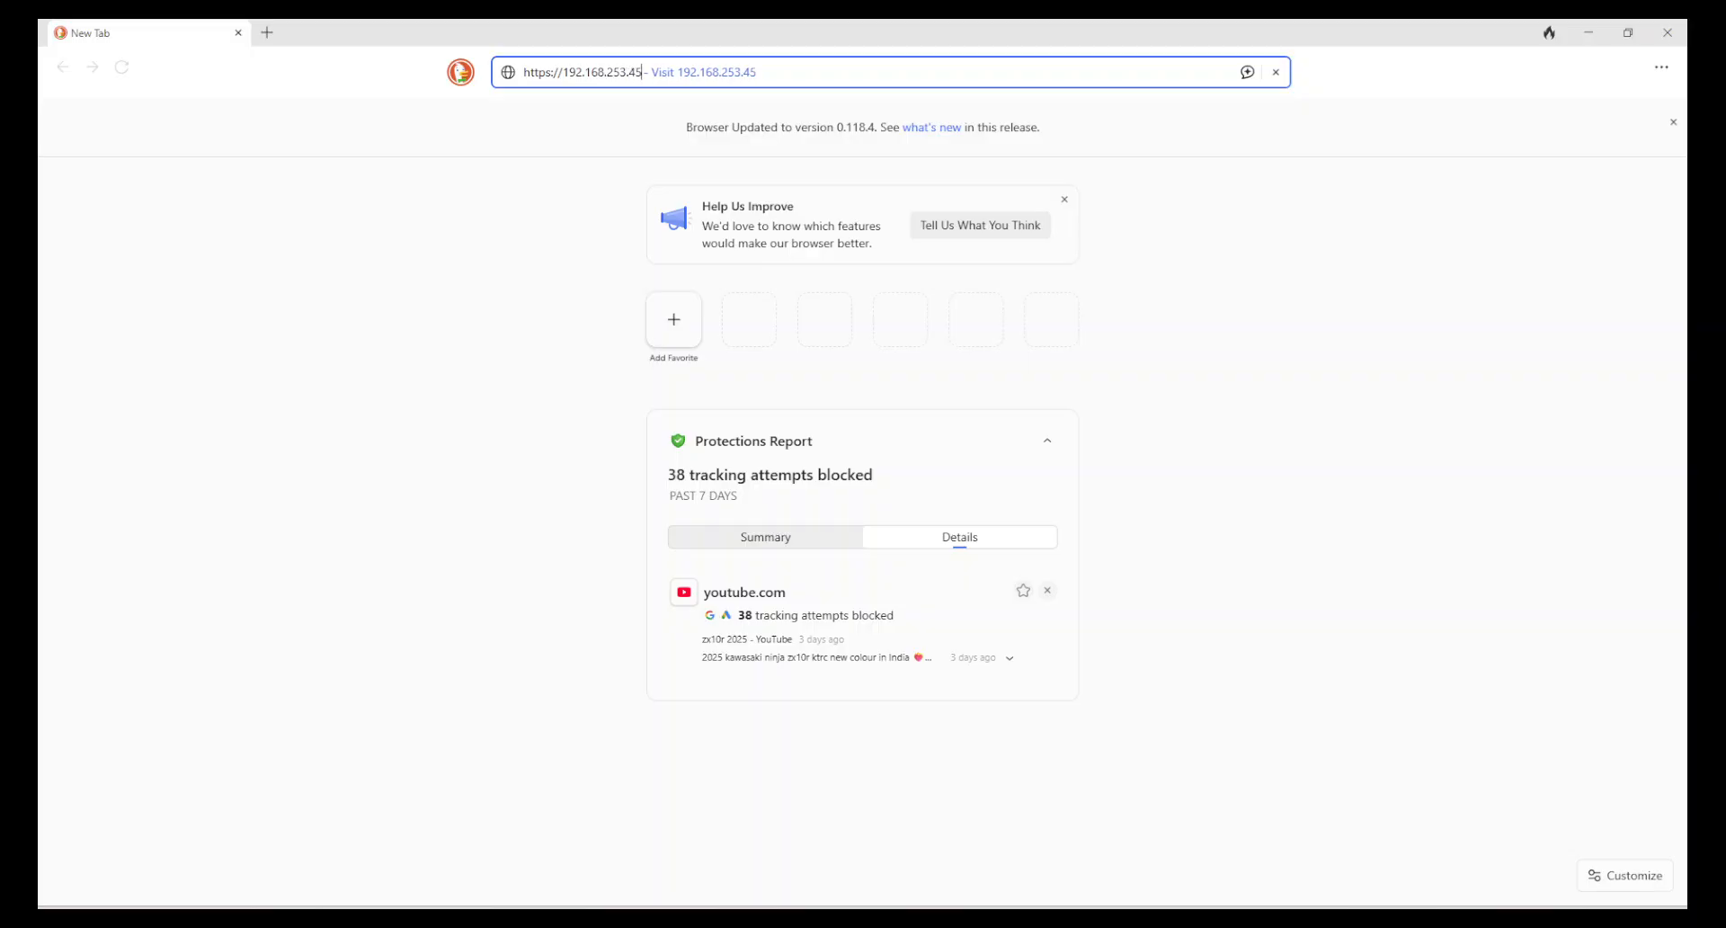
pyautogui.press('Return')
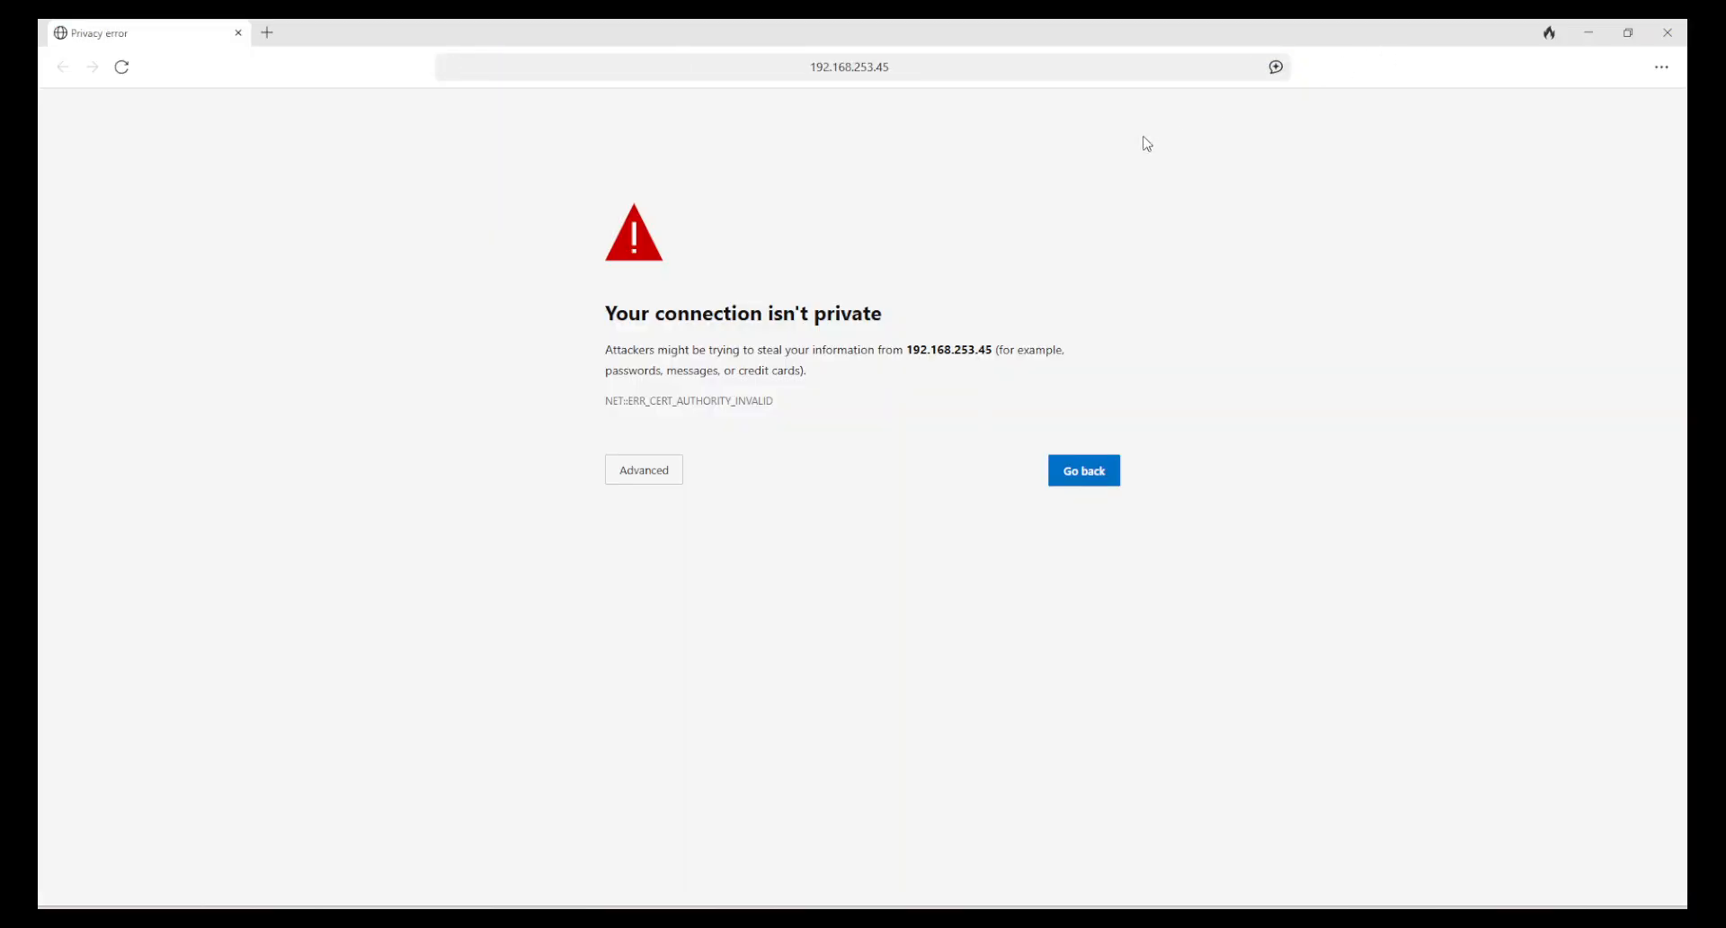
pyautogui.click(634, 470)
pyautogui.click(766, 611)
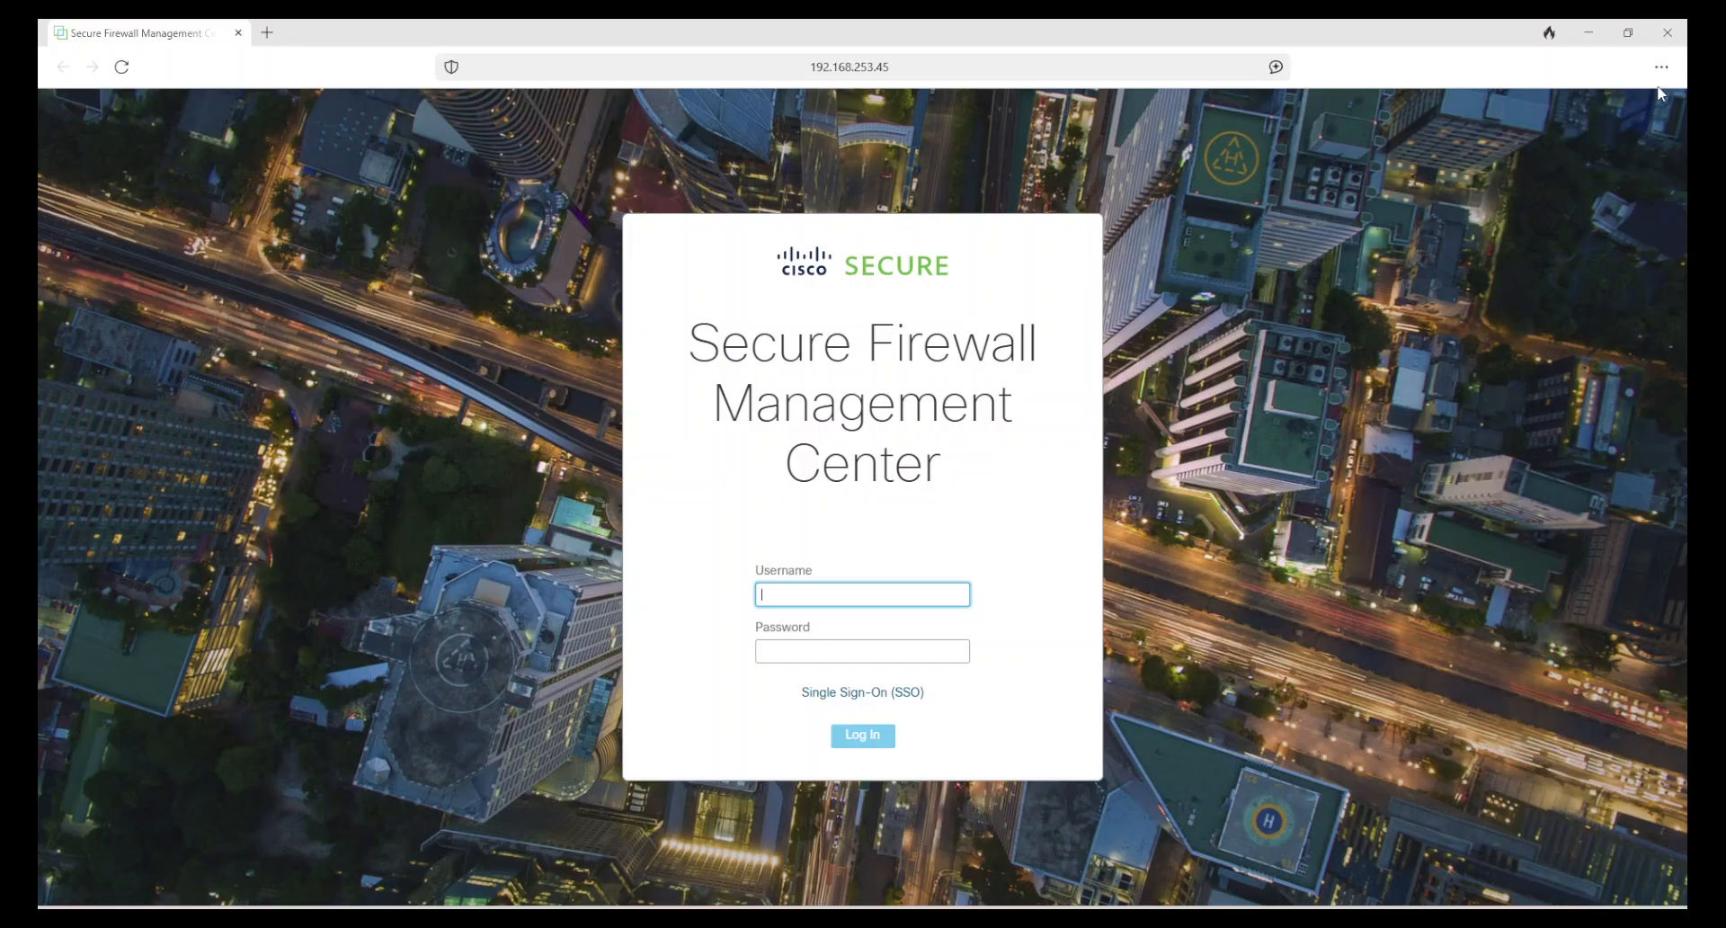
# Enlarge the login page and log in with the second RADIUS user's username and account password, declining to save the credentials
pyautogui.click(1661, 67)
pyautogui.click(1615, 270)
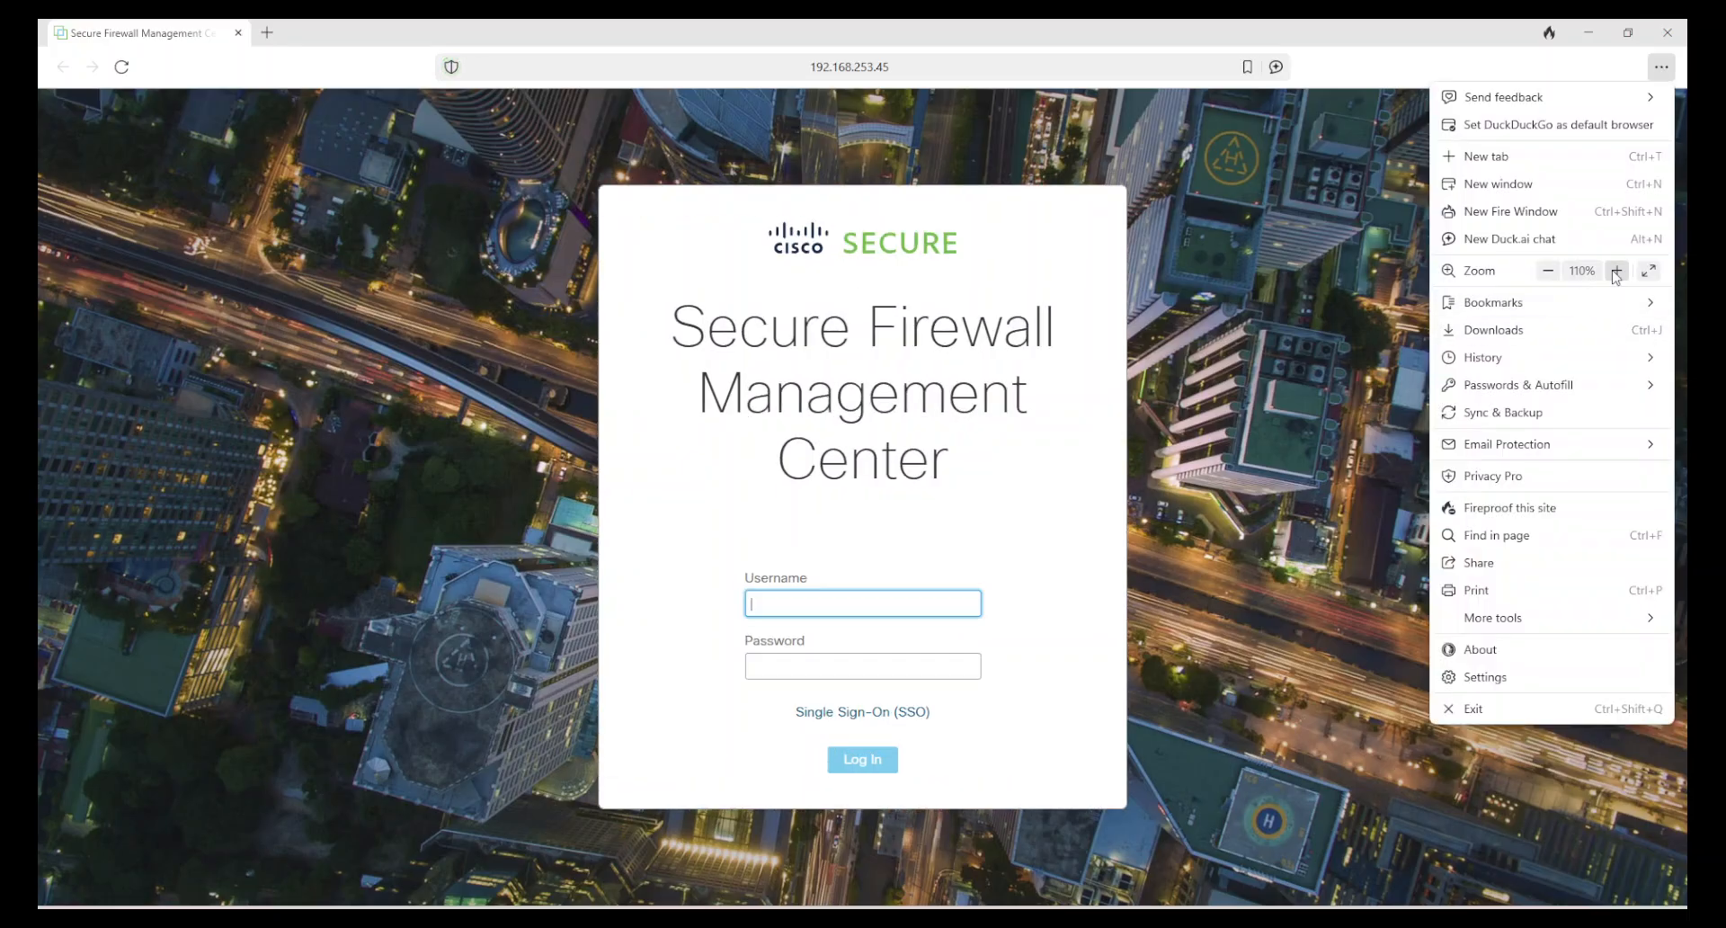
pyautogui.click(1615, 270)
pyautogui.click(813, 613)
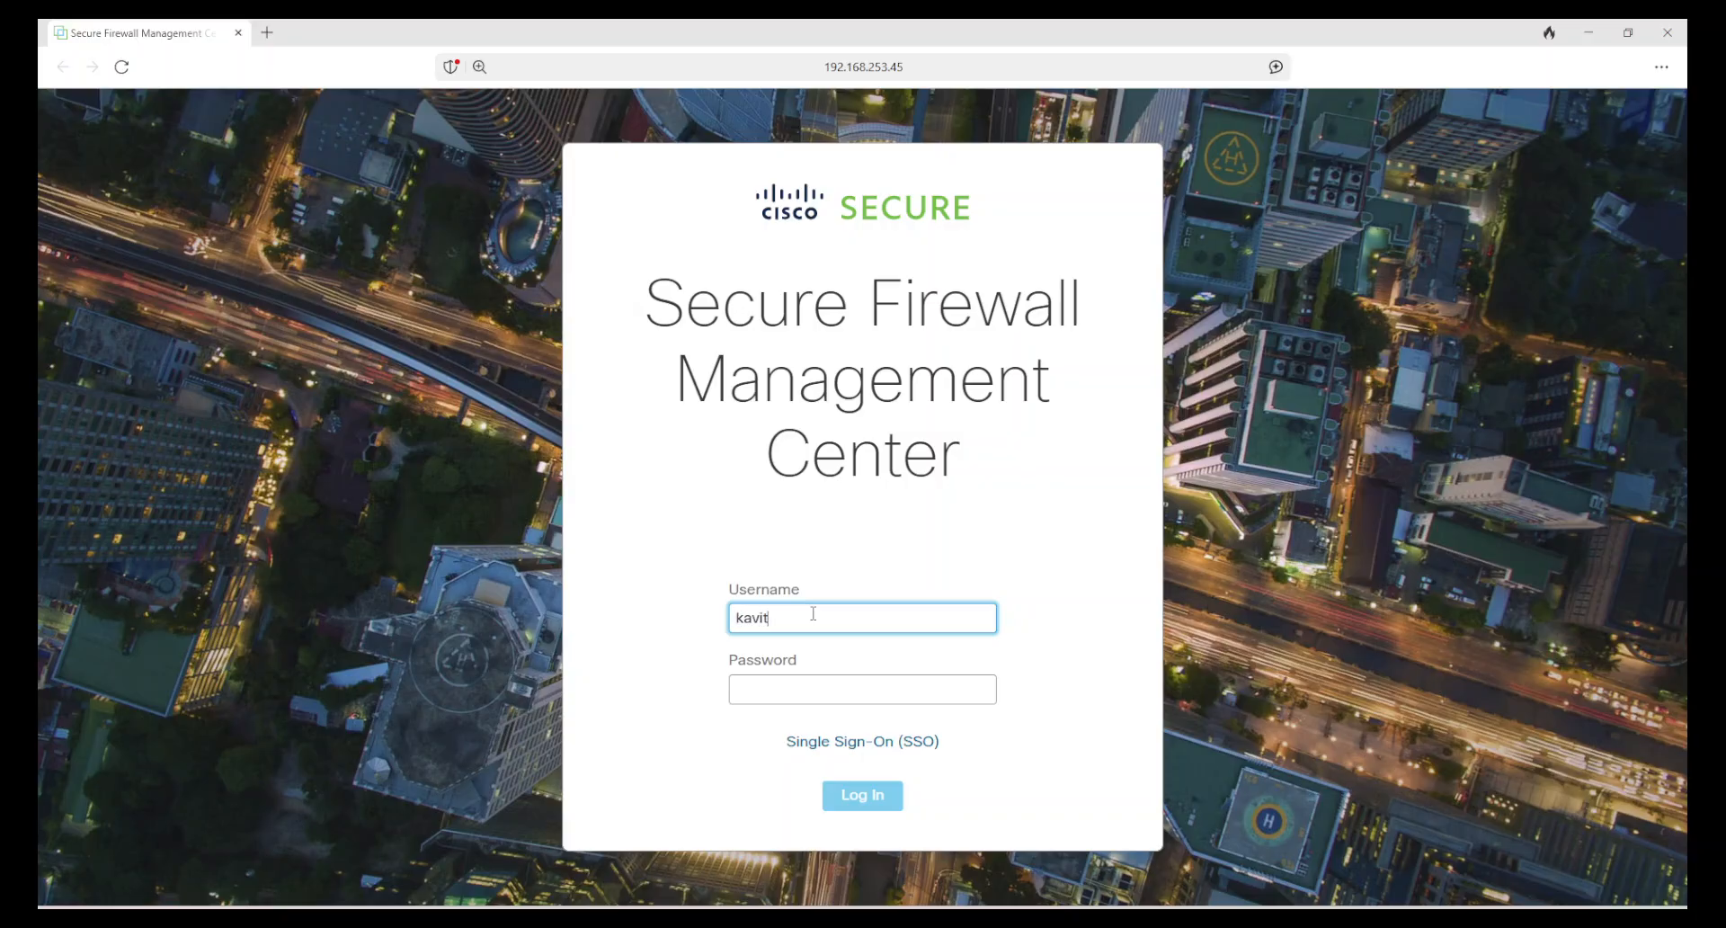
pyautogui.press('Tab')
pyautogui.write('***')
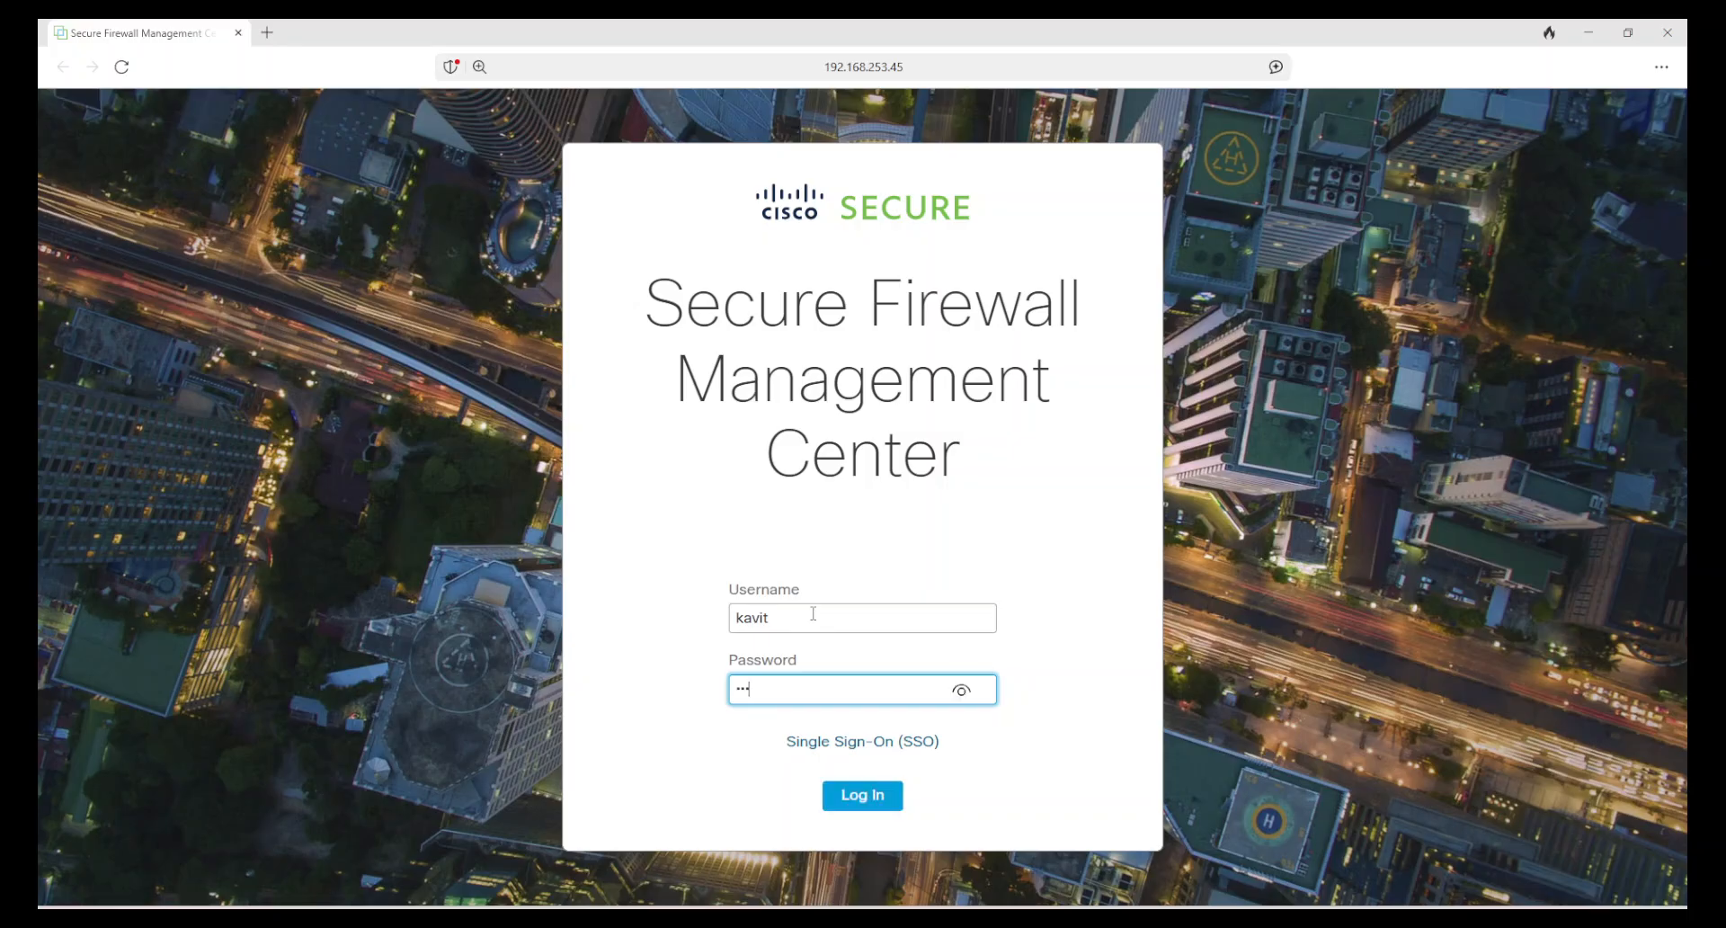
pyautogui.click(892, 800)
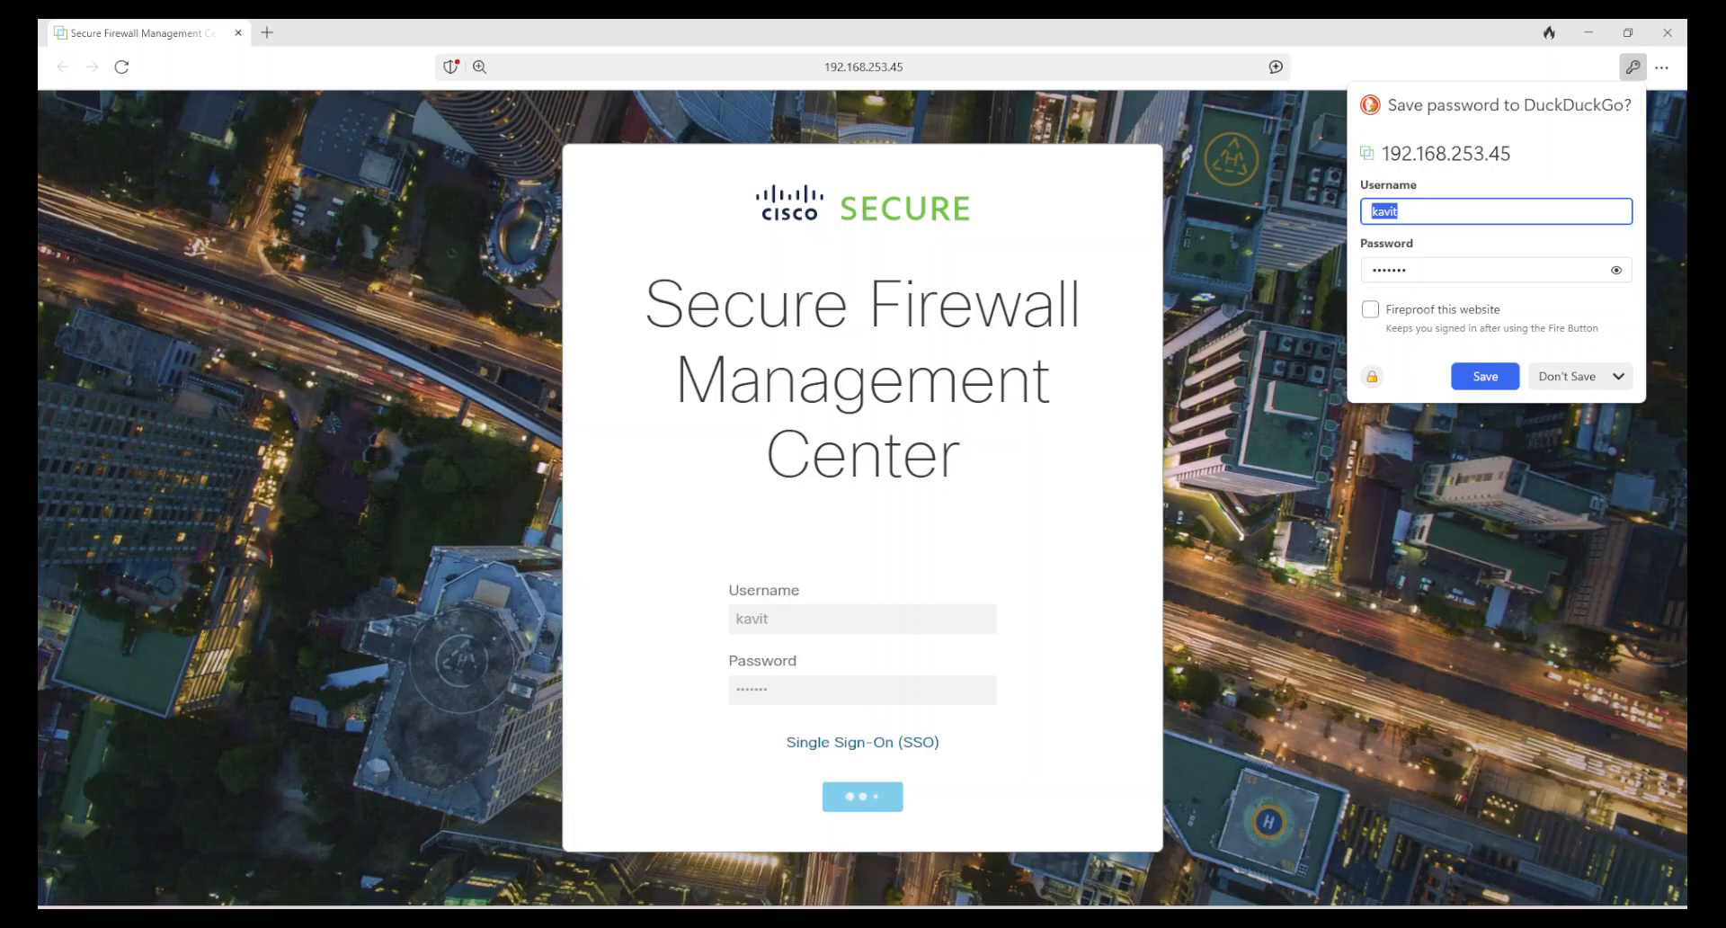
pyautogui.click(1578, 382)
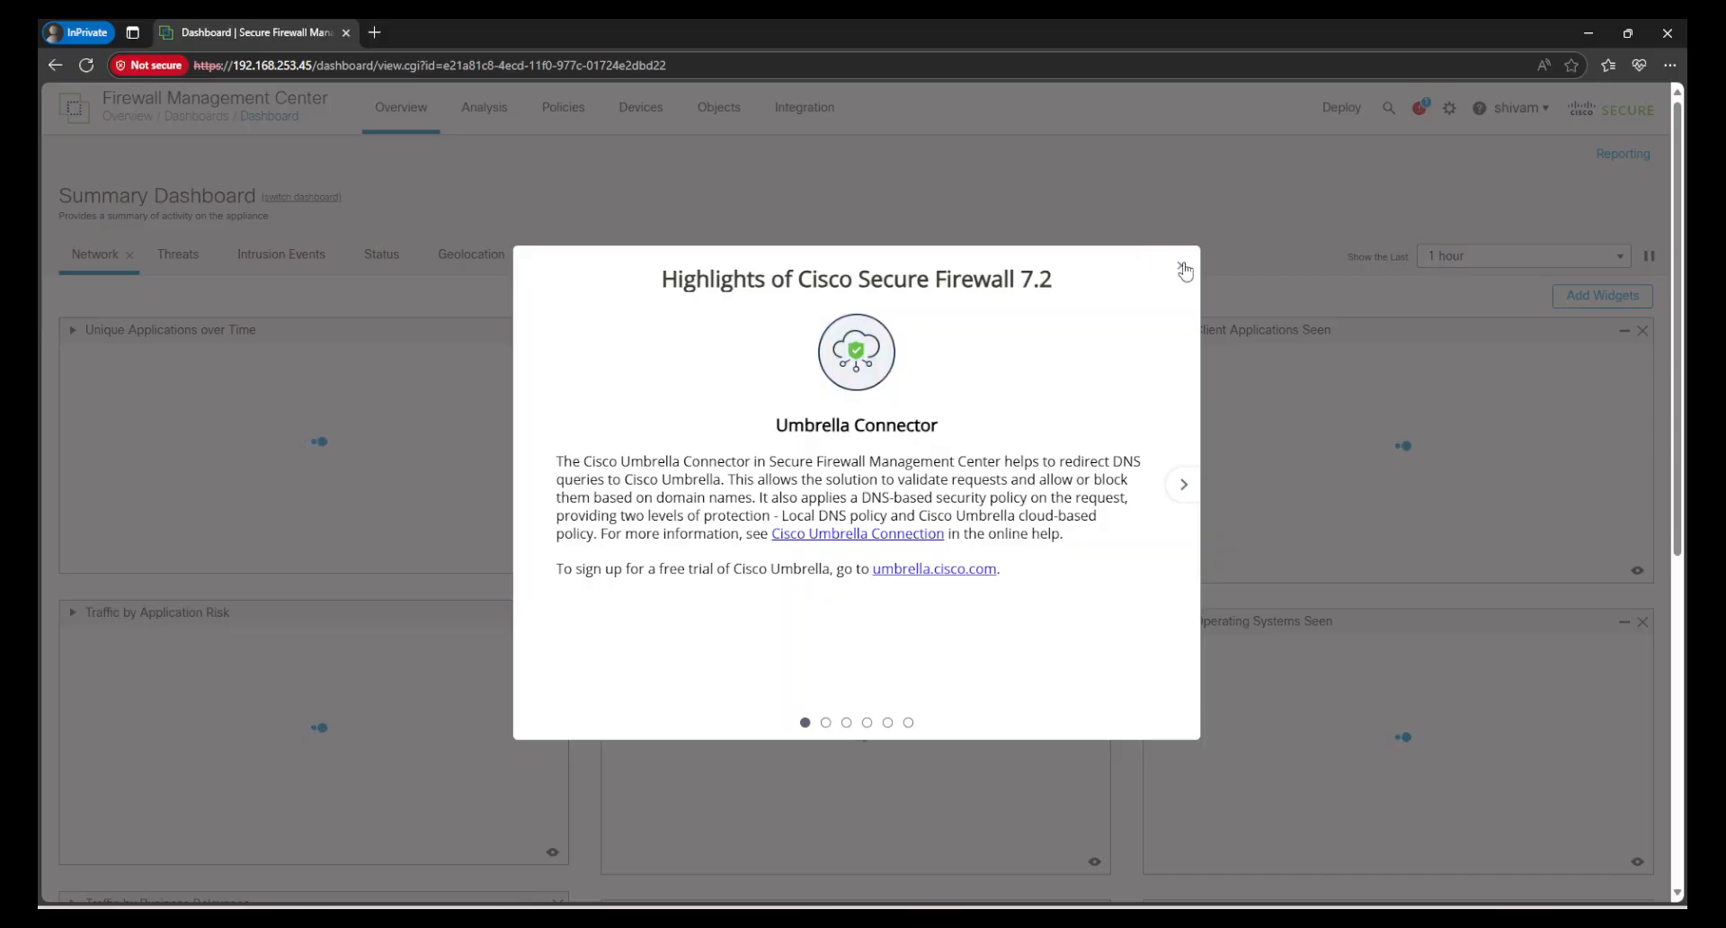
# In the Edge InPrivate session, review the Summary Dashboard past the release highlights and log the administrator out
pyautogui.click(1182, 265)
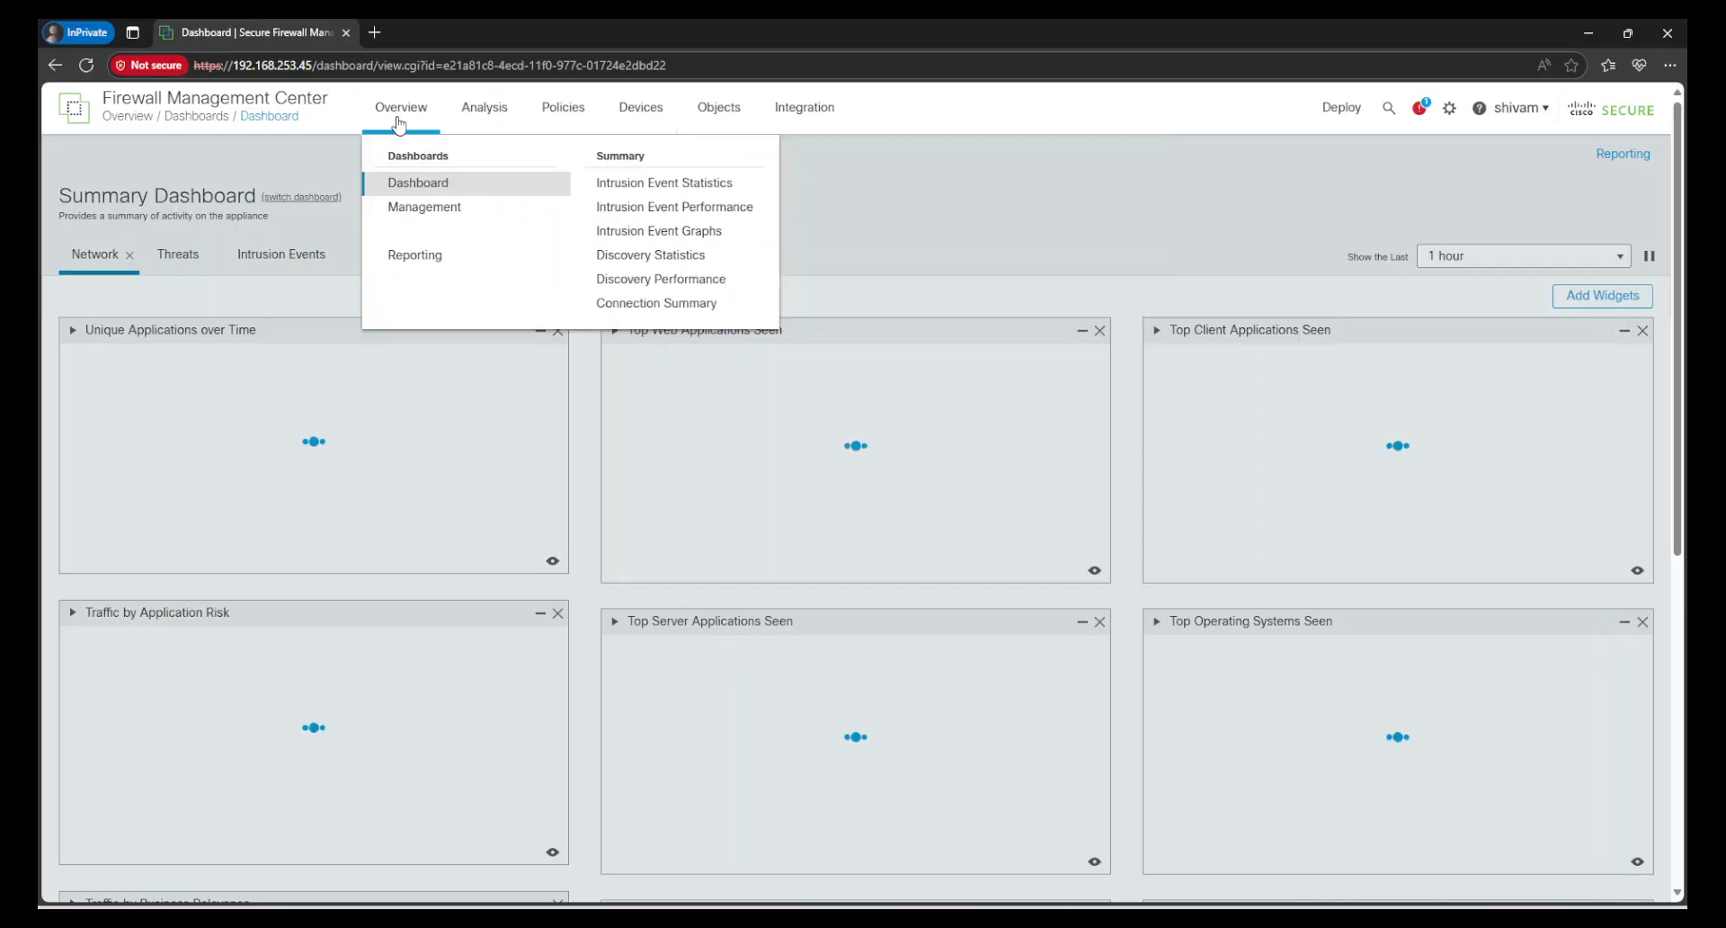
pyautogui.scroll(-1, 1122, 593)
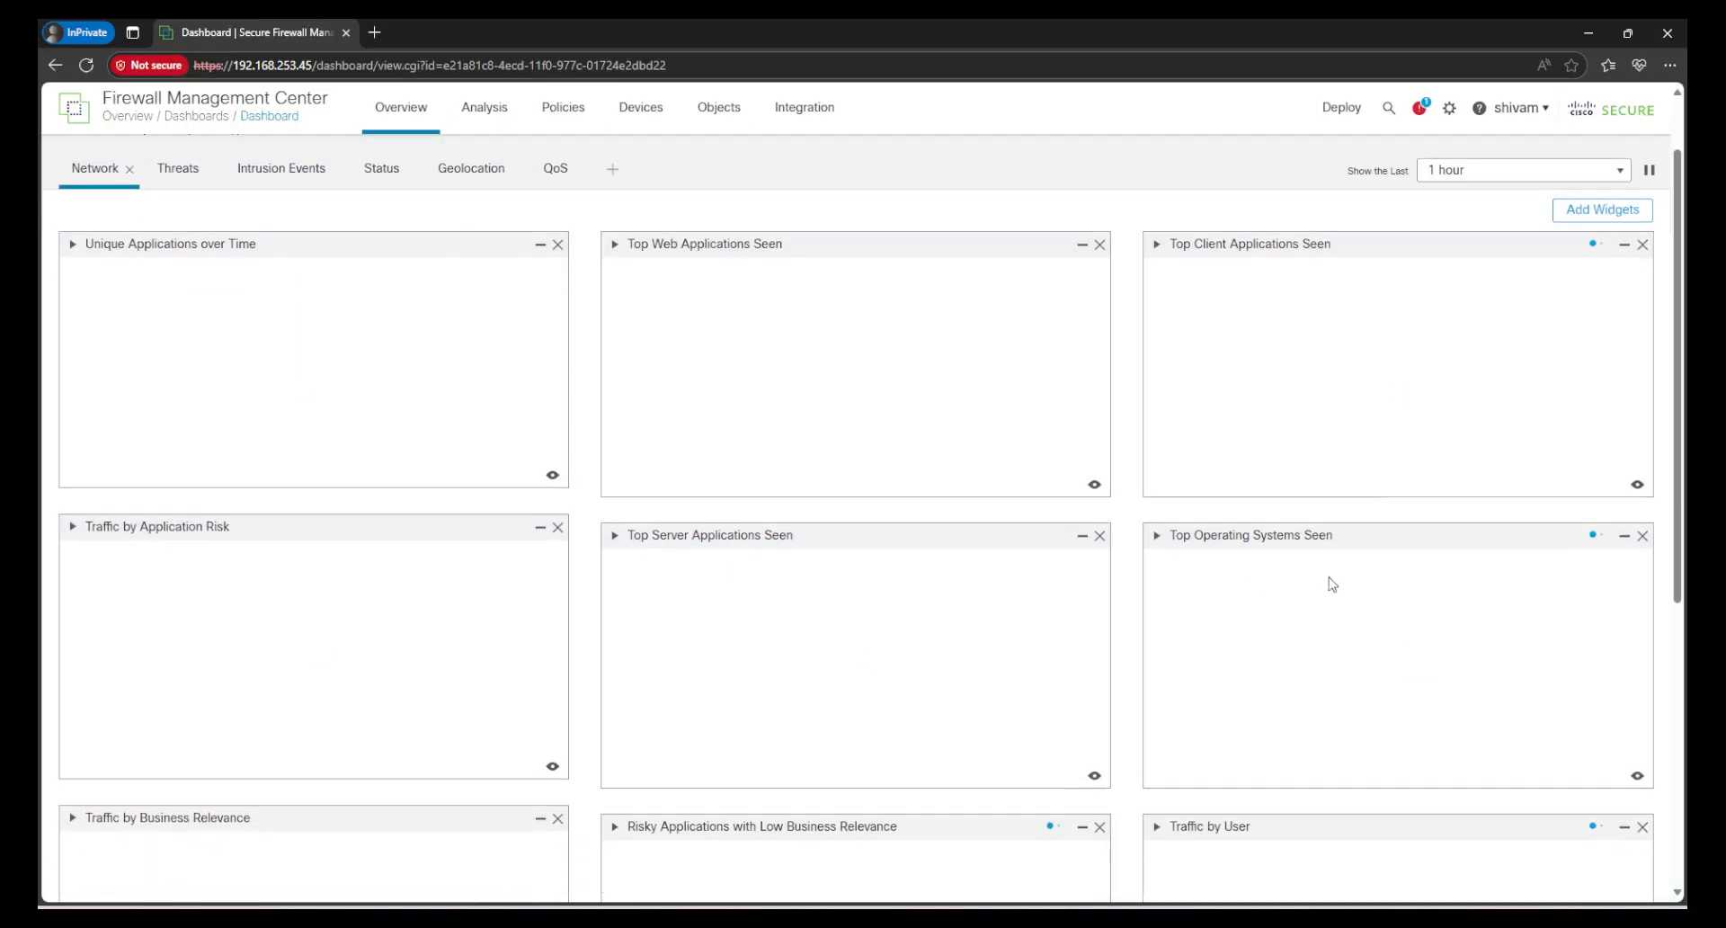
pyautogui.moveTo(1539, 113)
pyautogui.scroll(1, 1539, 112)
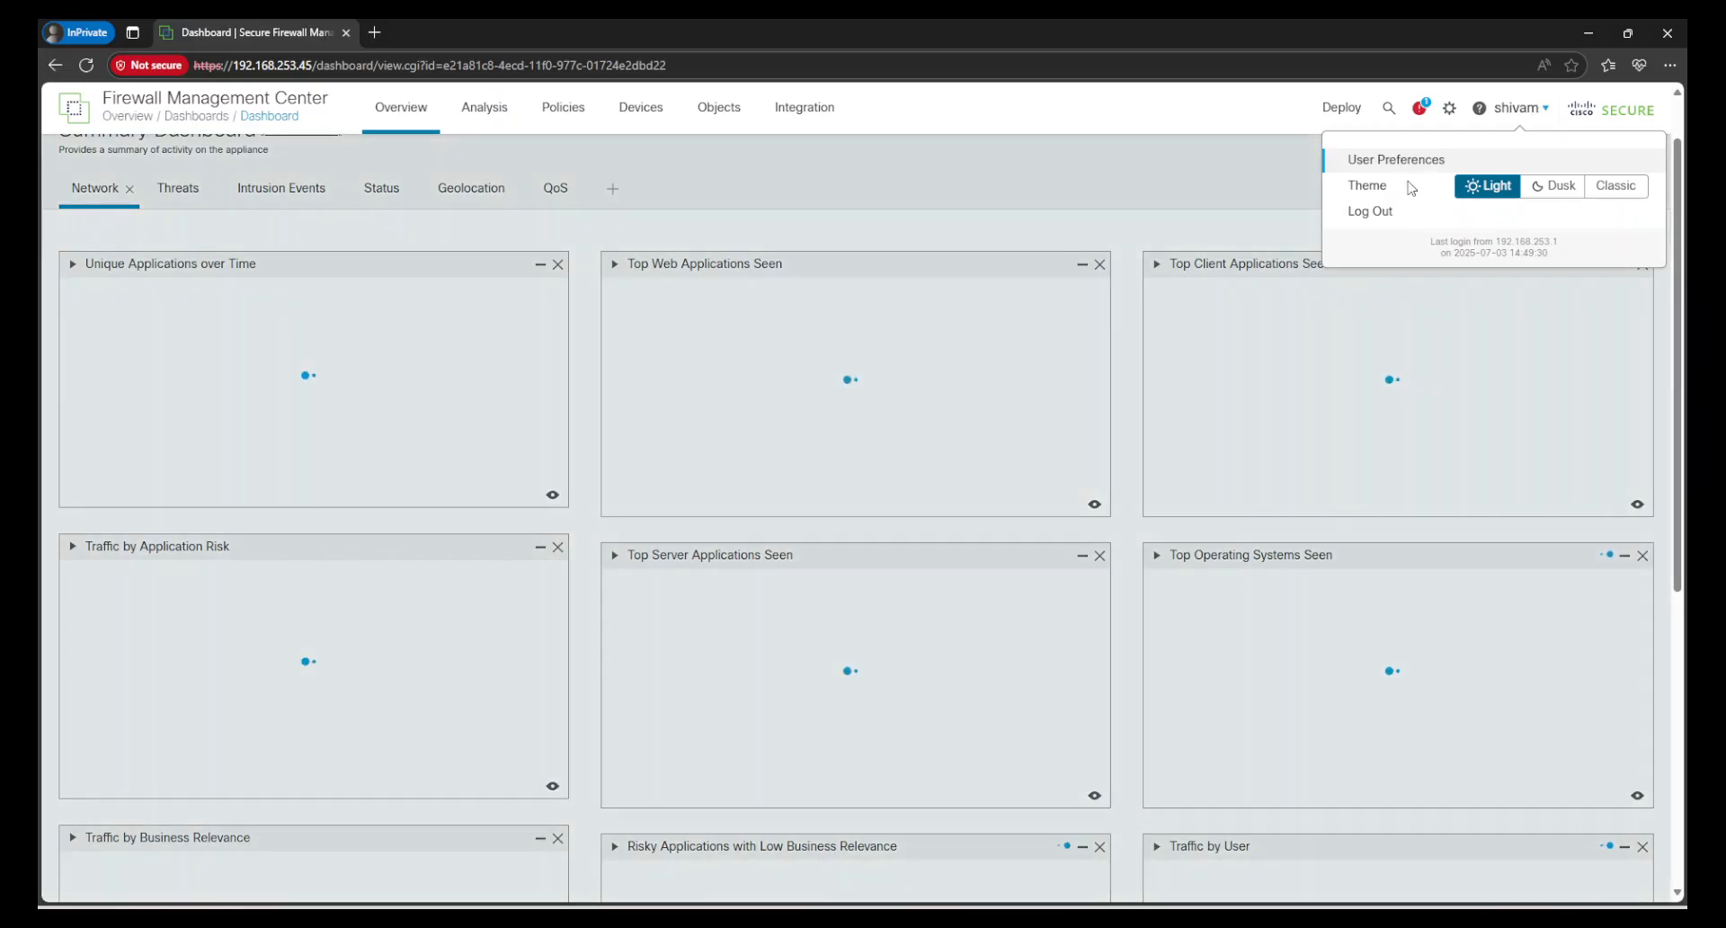
pyautogui.click(1370, 211)
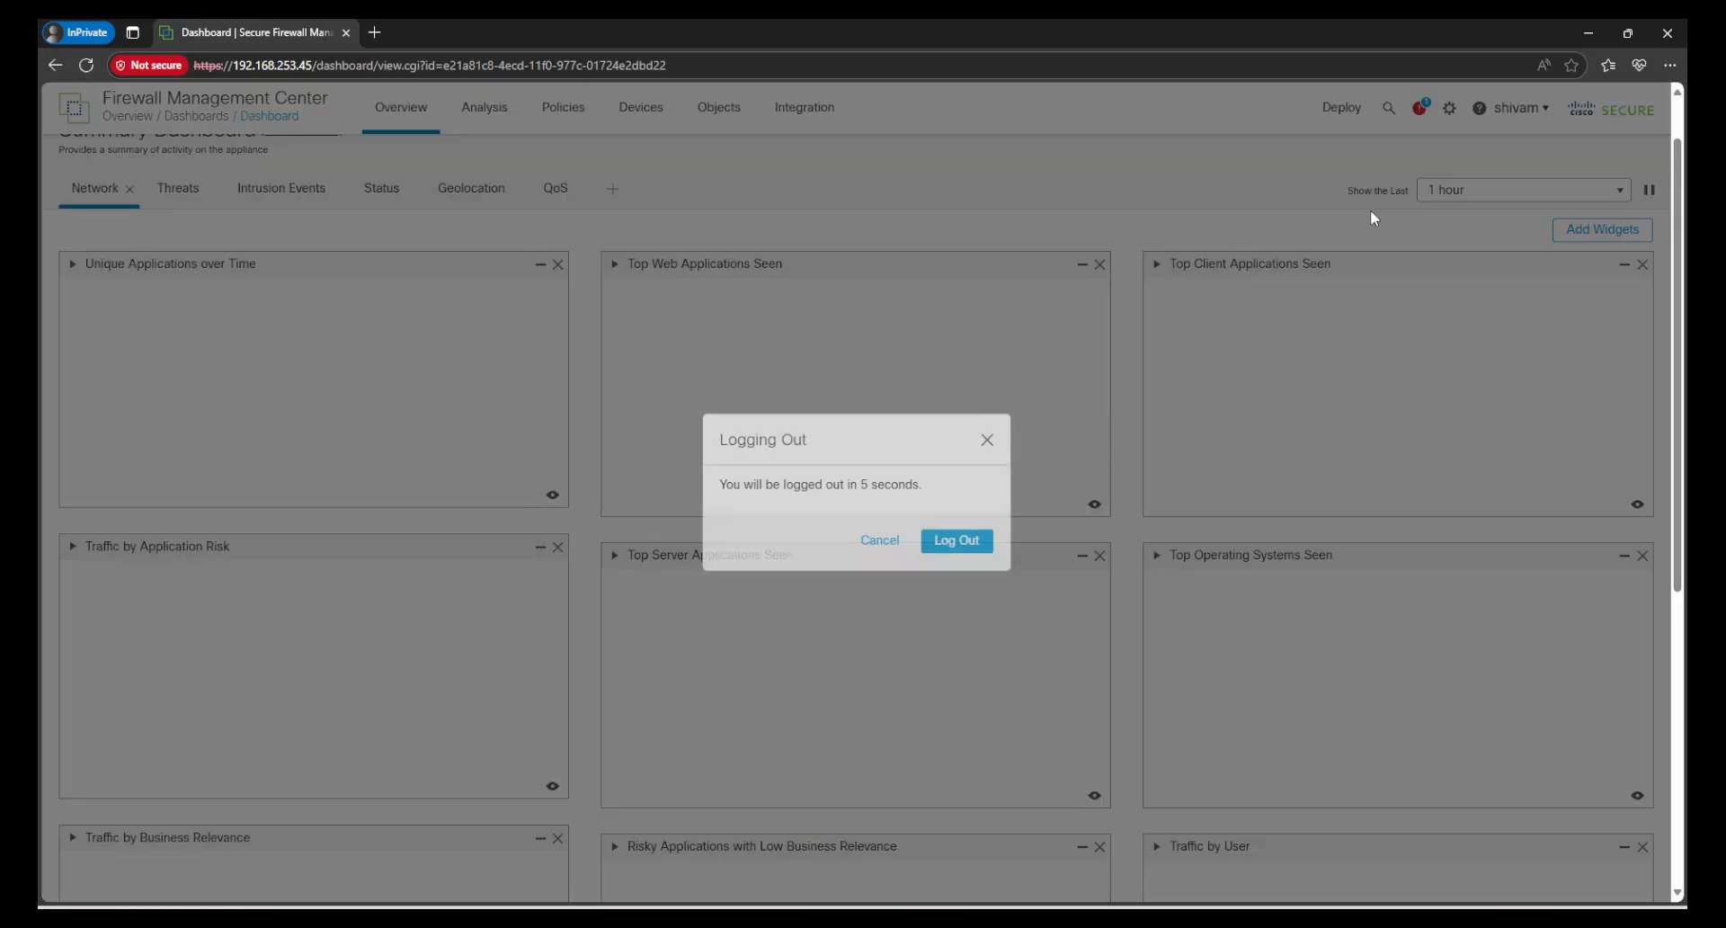
pyautogui.click(960, 540)
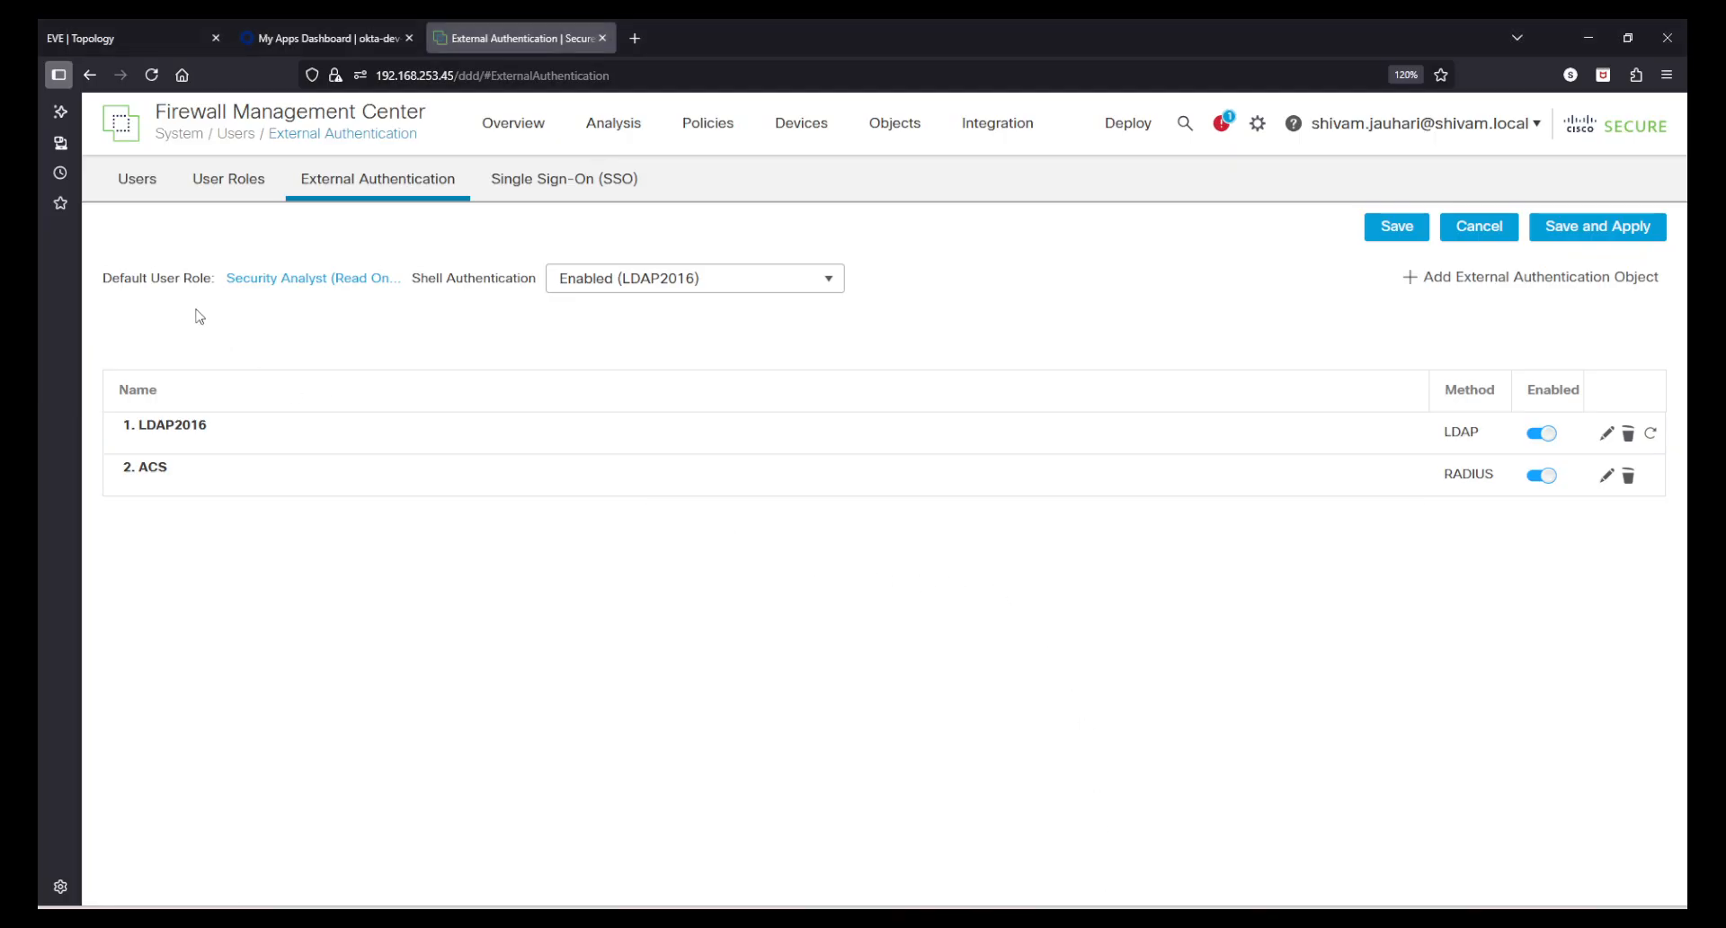
# In the main admin session, open the Users list and check the roles assigned to the two RADIUS-authenticated users
pyautogui.click(147, 183)
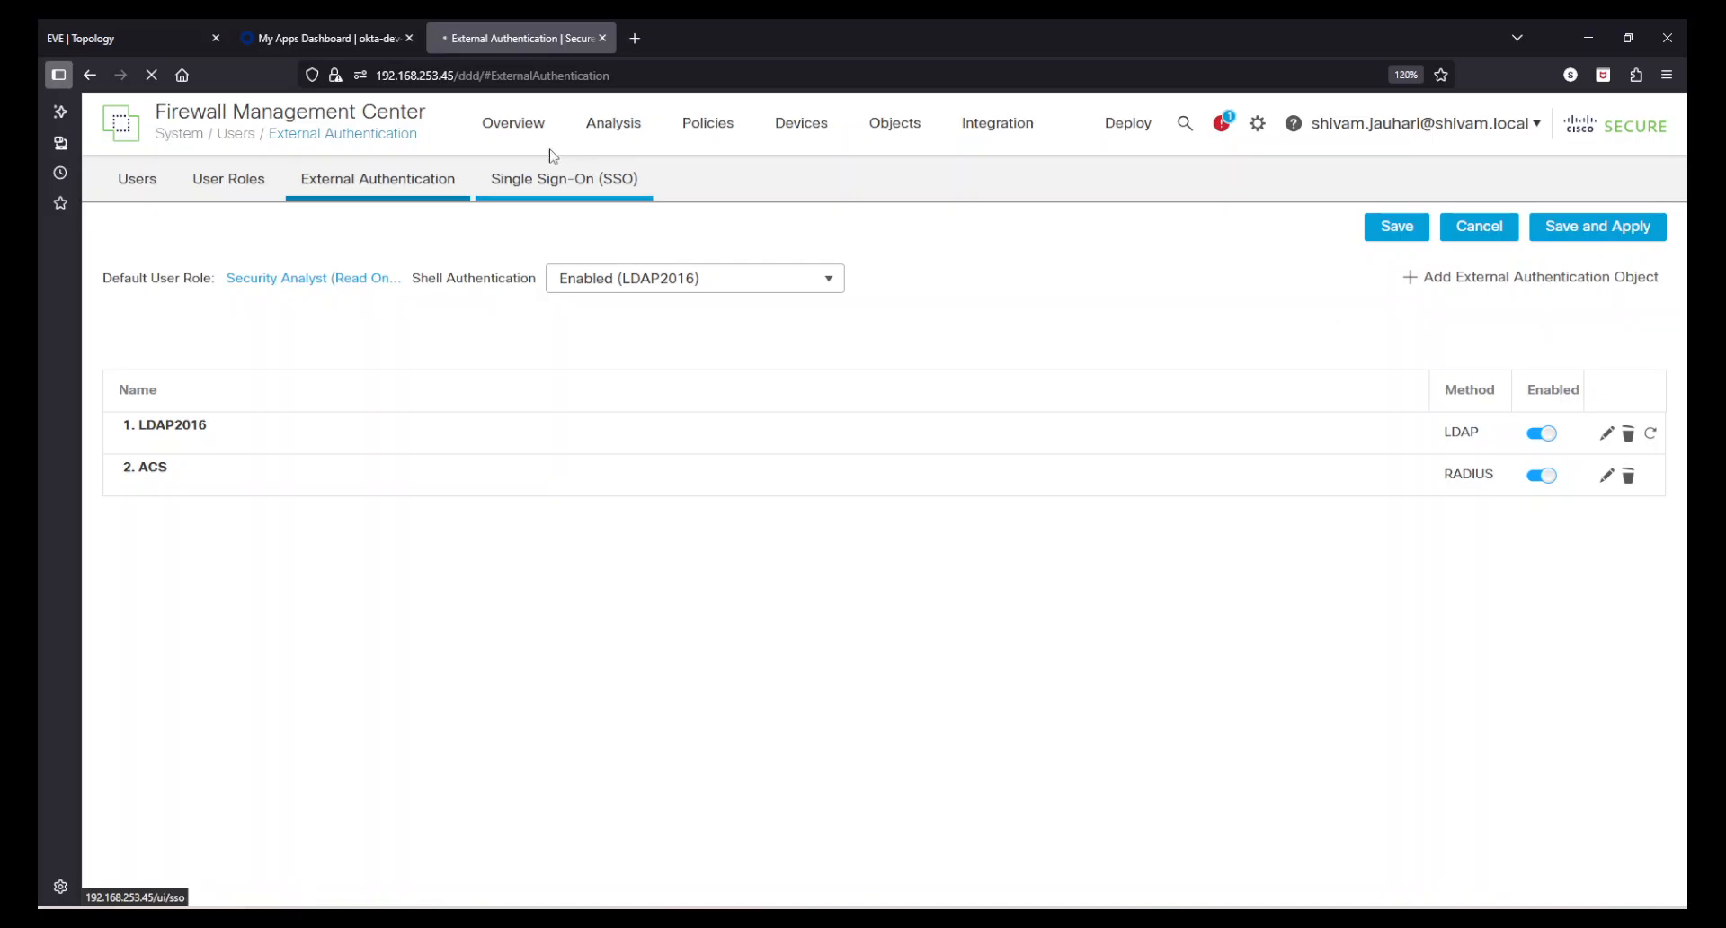
pyautogui.click(141, 185)
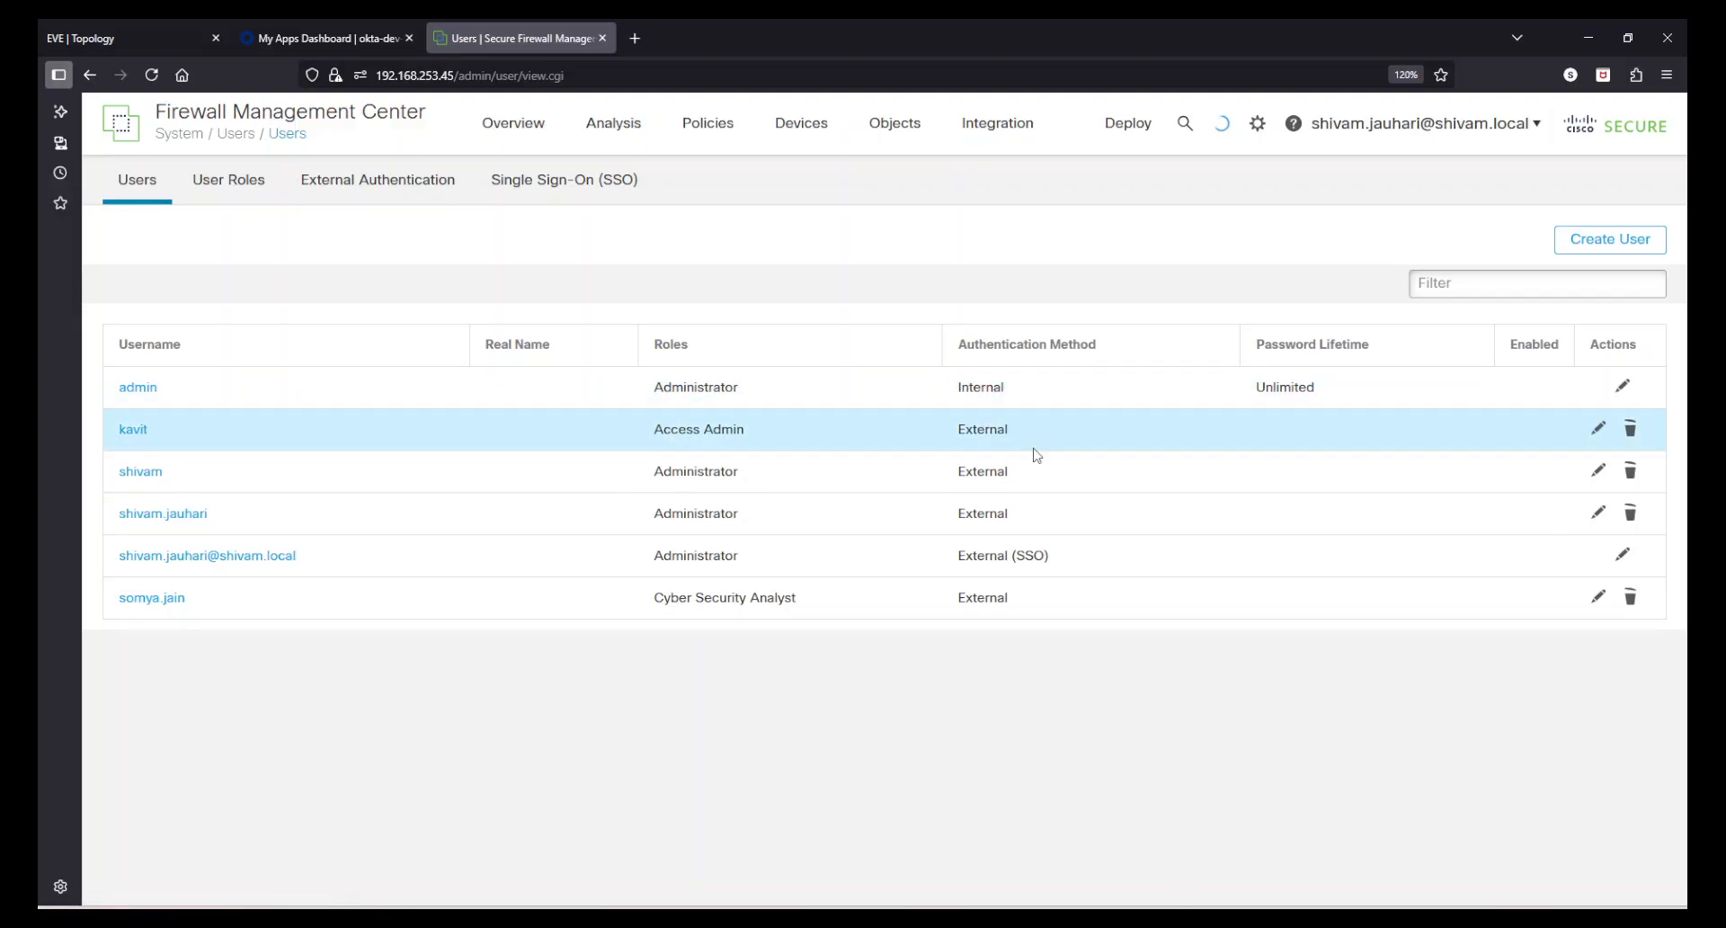
pyautogui.moveTo(755, 474); pyautogui.dragTo(639, 474)
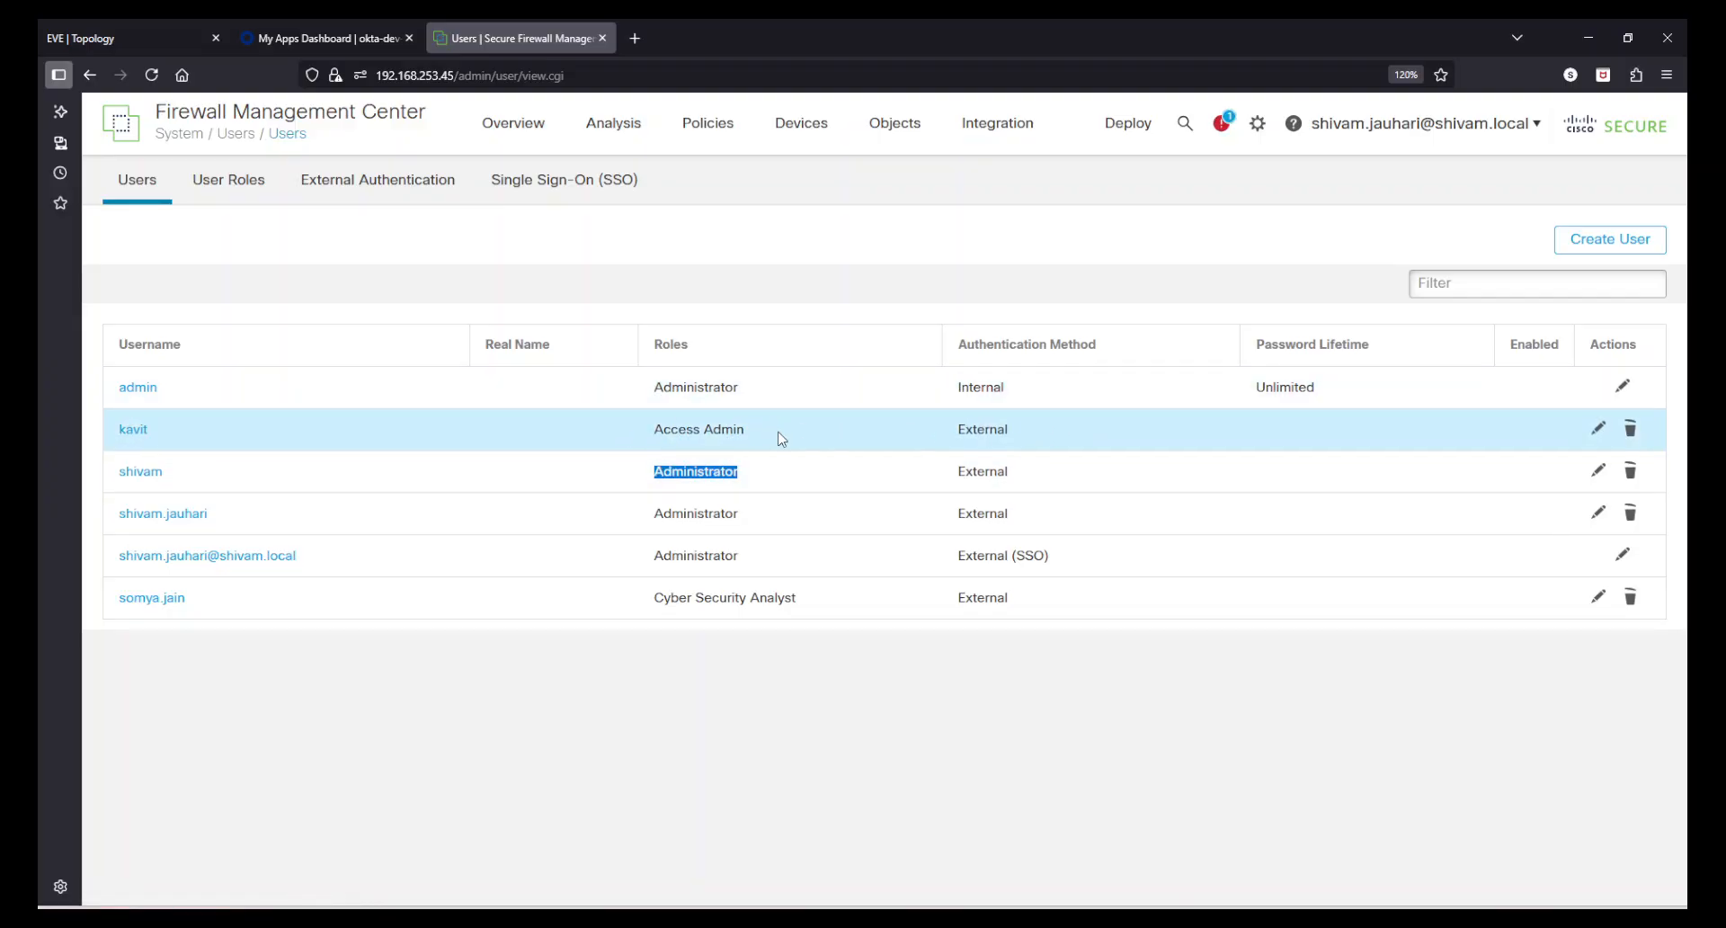
pyautogui.moveTo(755, 433); pyautogui.dragTo(650, 437)
pyautogui.click(1008, 729)
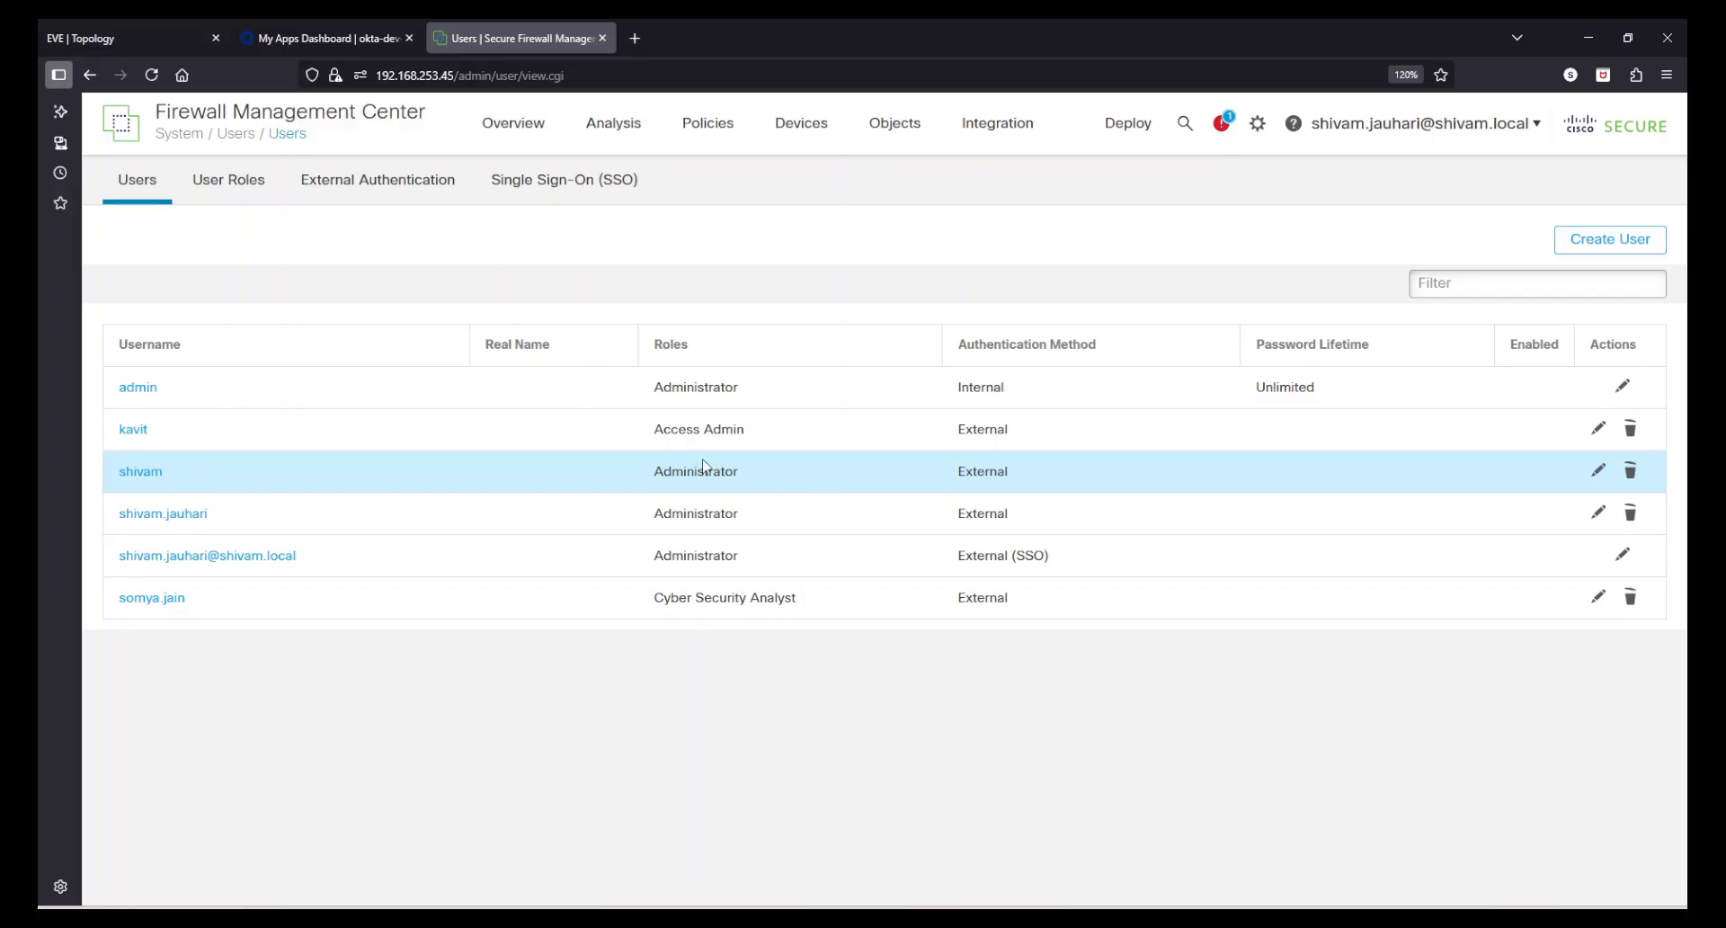
pyautogui.click(1598, 477)
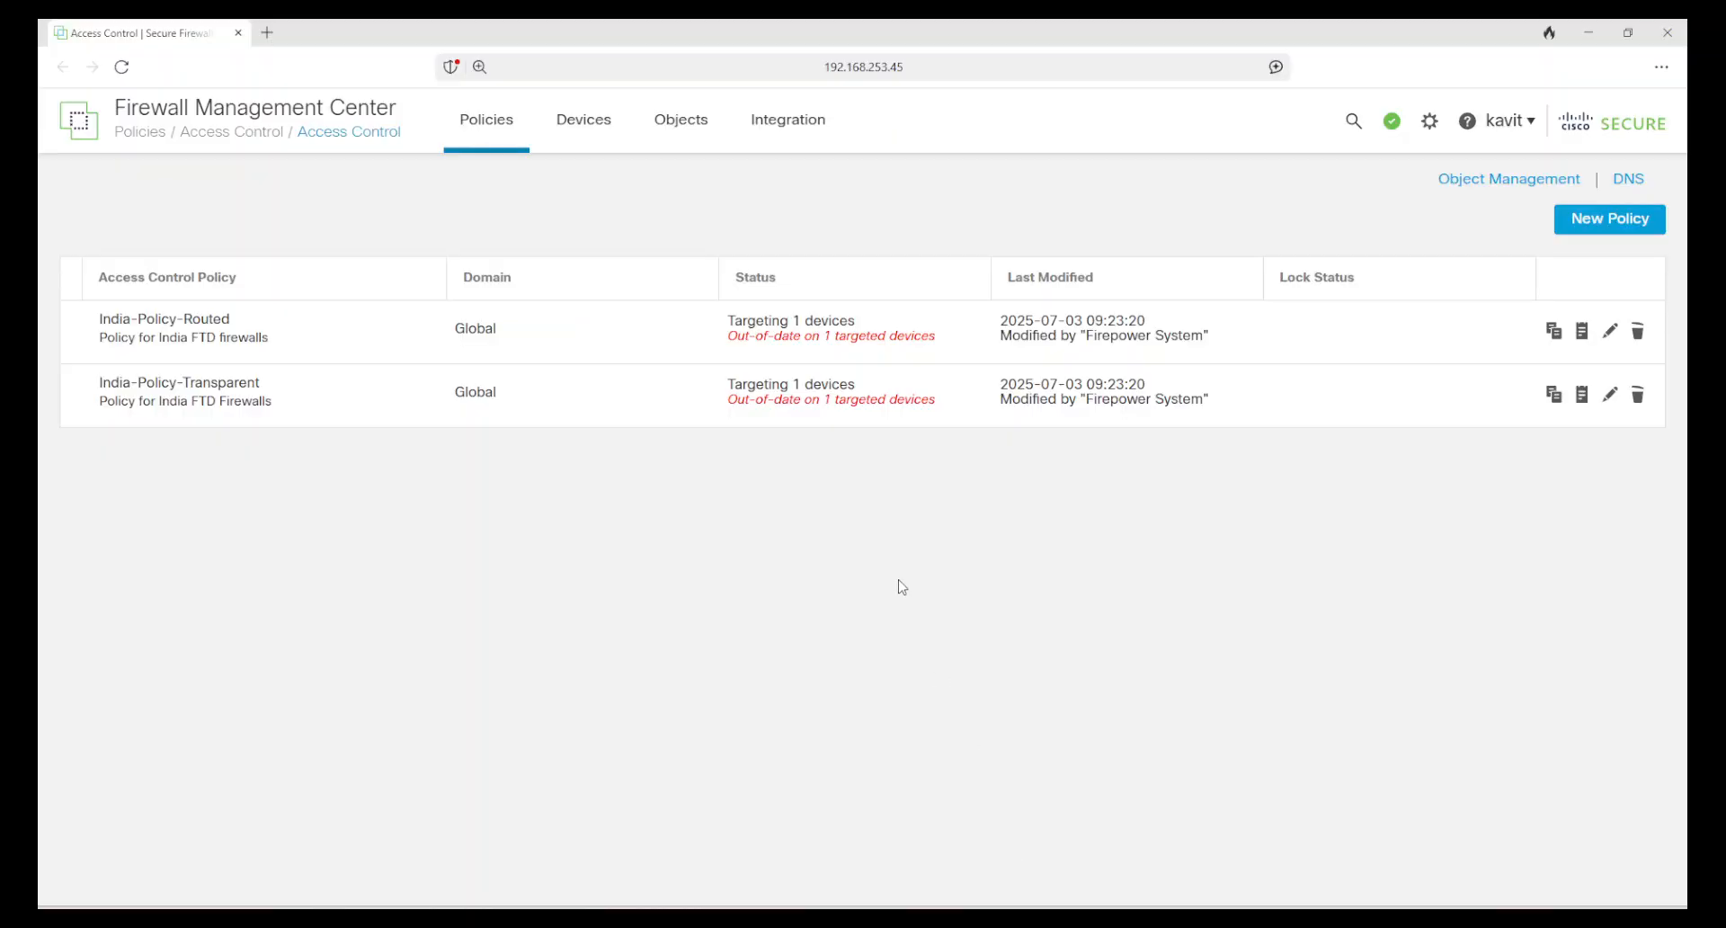
# Review the menus available to the second RADIUS user in the DuckDuckGo session and log that user out
pyautogui.click(1506, 127)
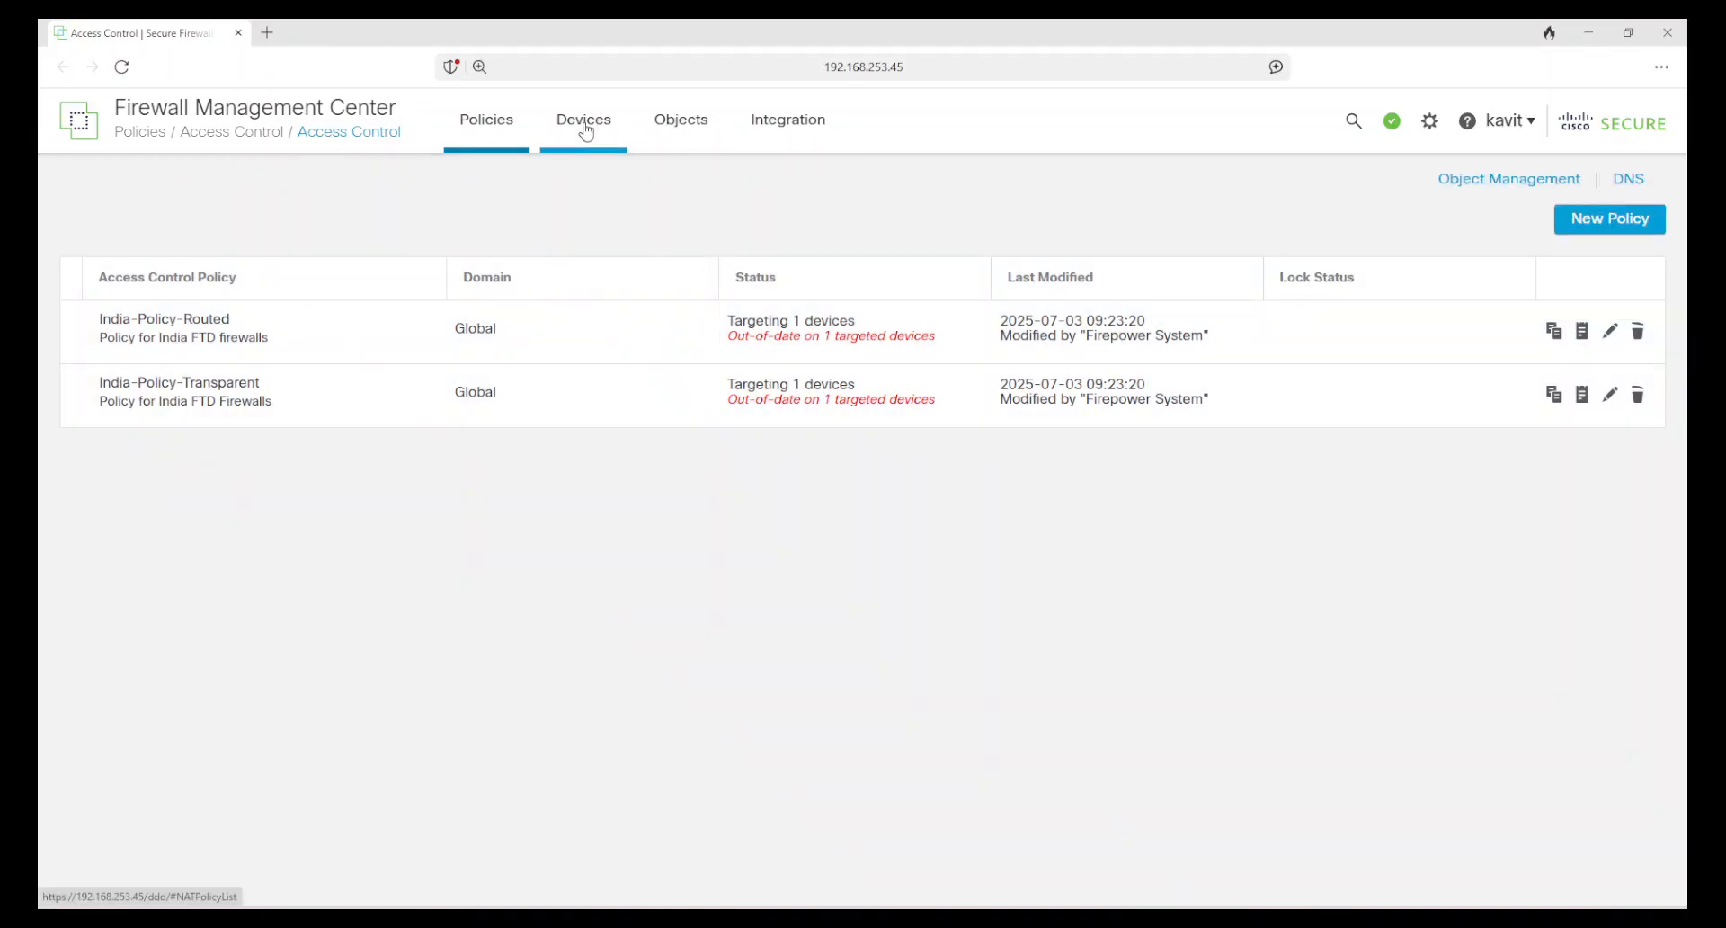
pyautogui.moveTo(589, 131)
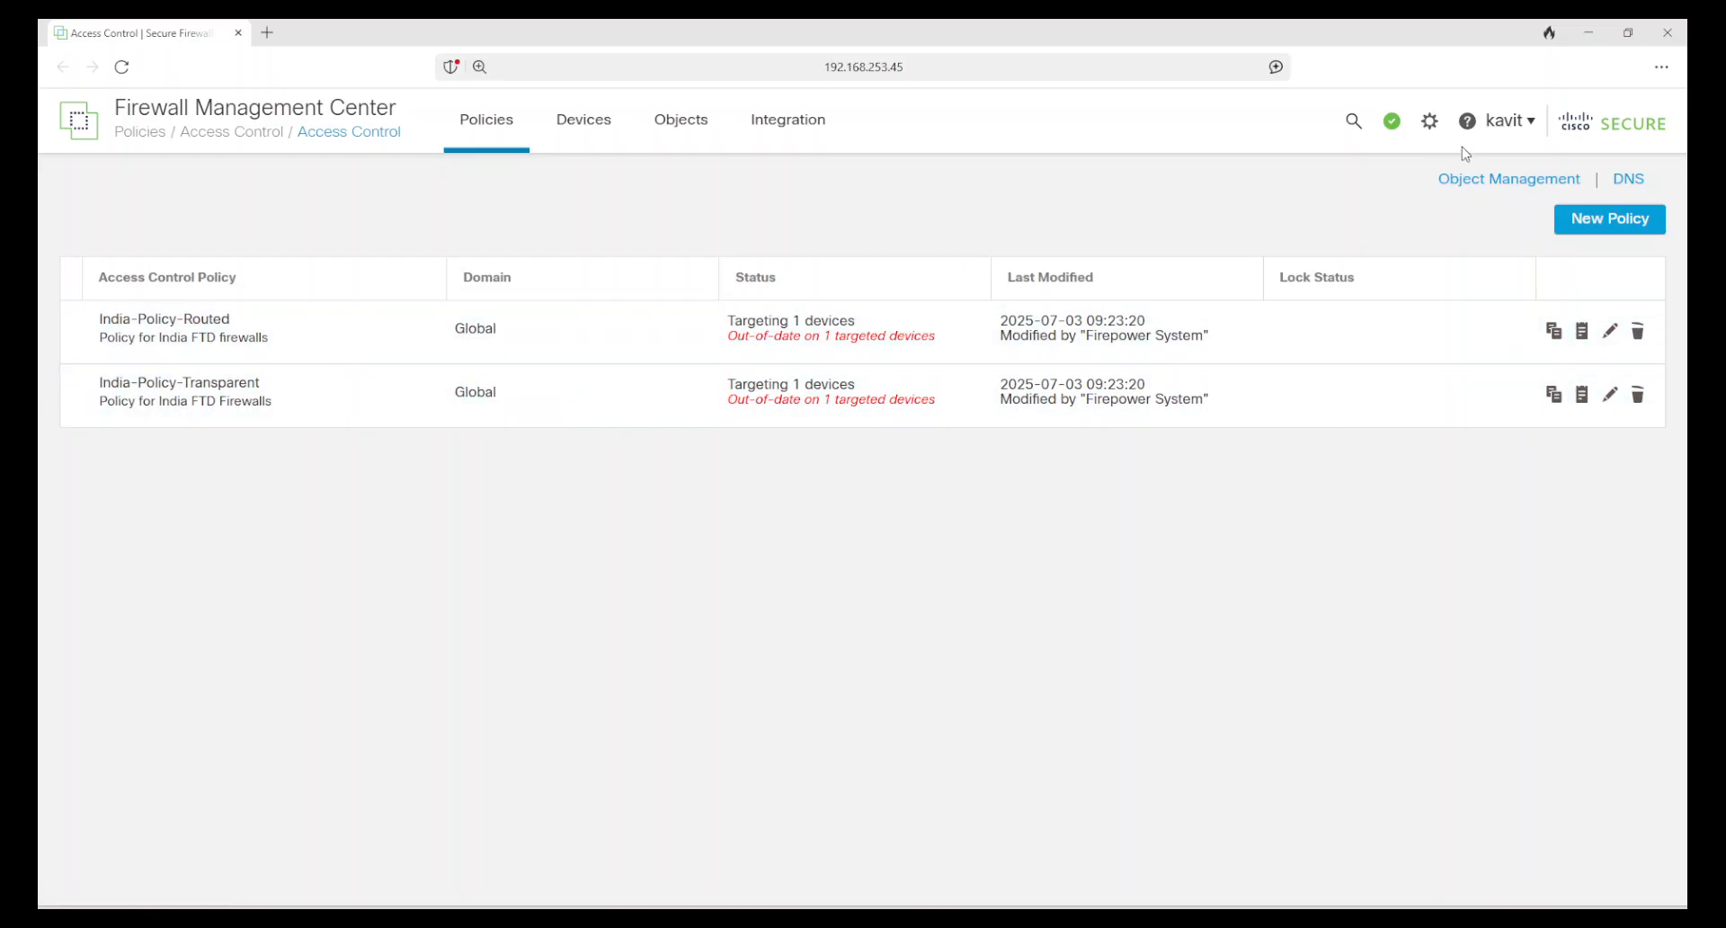
pyautogui.moveTo(1518, 136)
pyautogui.click(1313, 252)
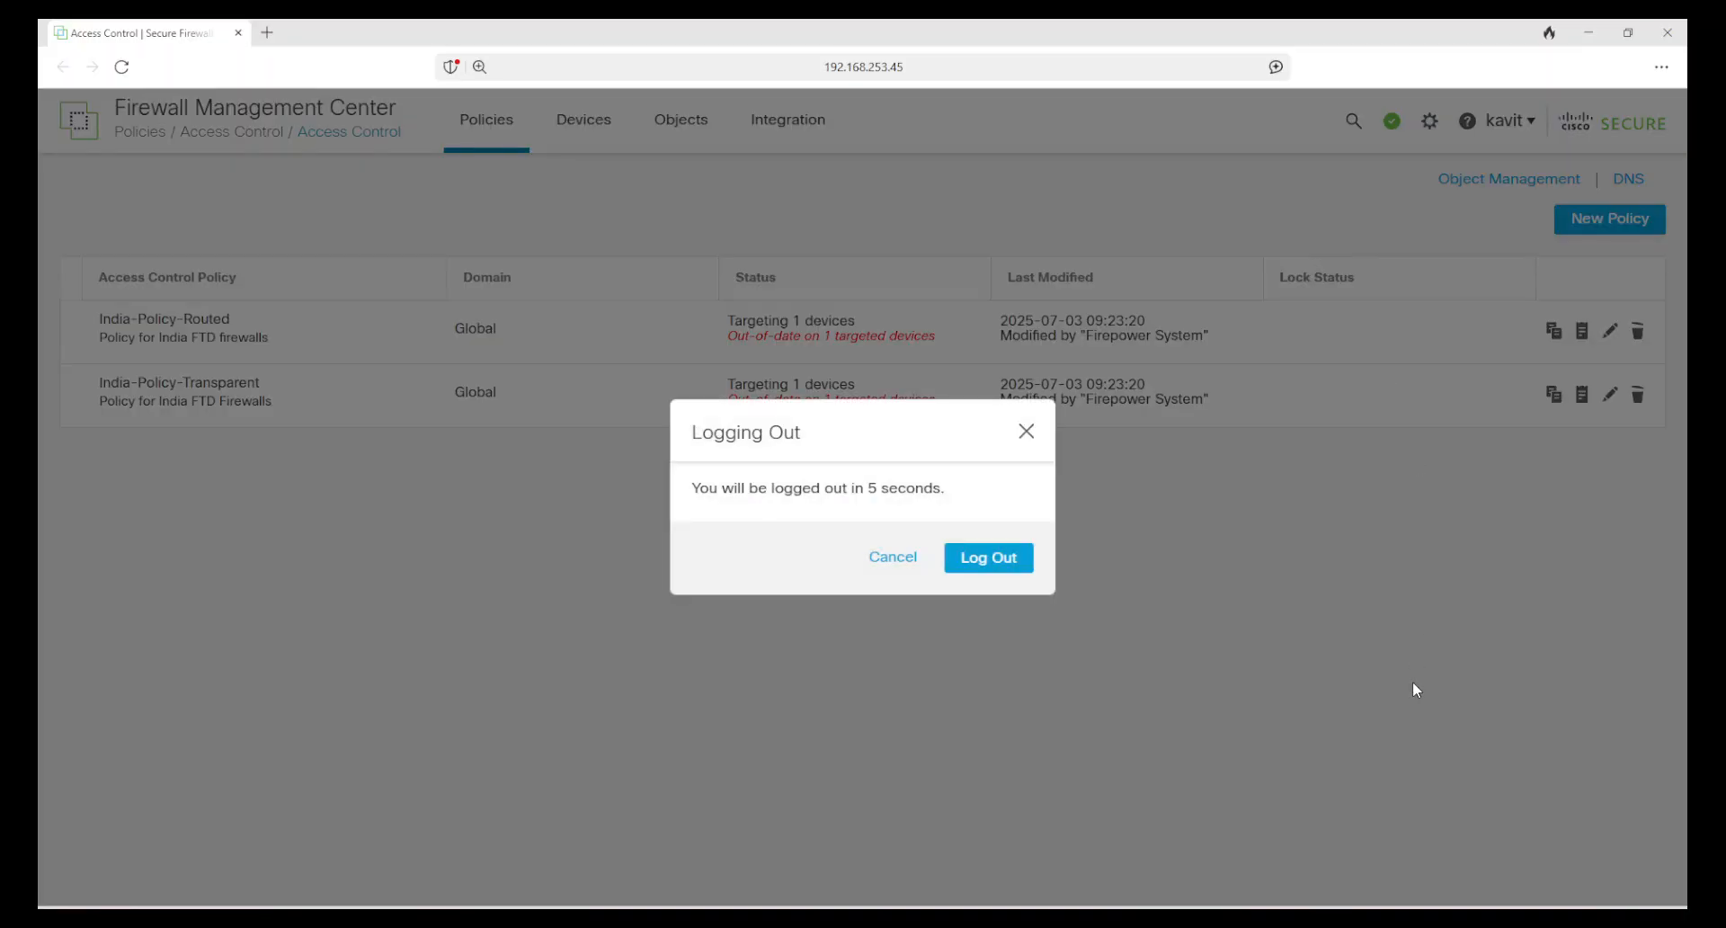
pyautogui.click(984, 558)
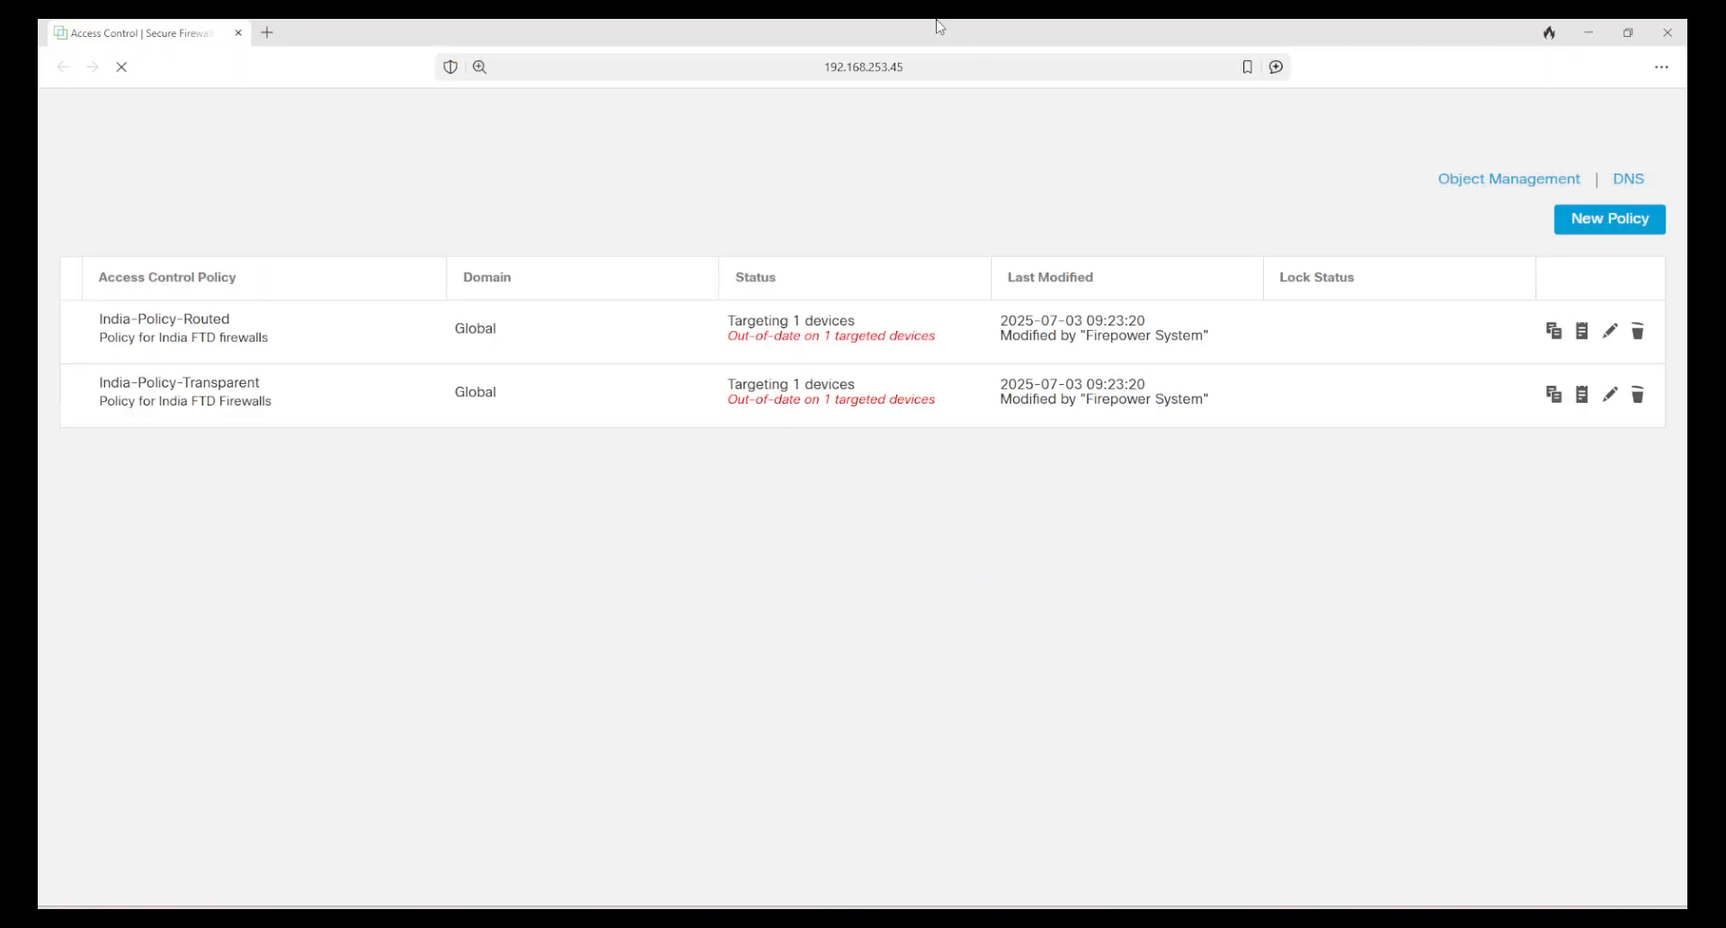
# Shrink the DuckDuckGo window, clear its tabs and browsing data, and close the browser
pyautogui.moveTo(946, 27); pyautogui.dragTo(1039, 171)
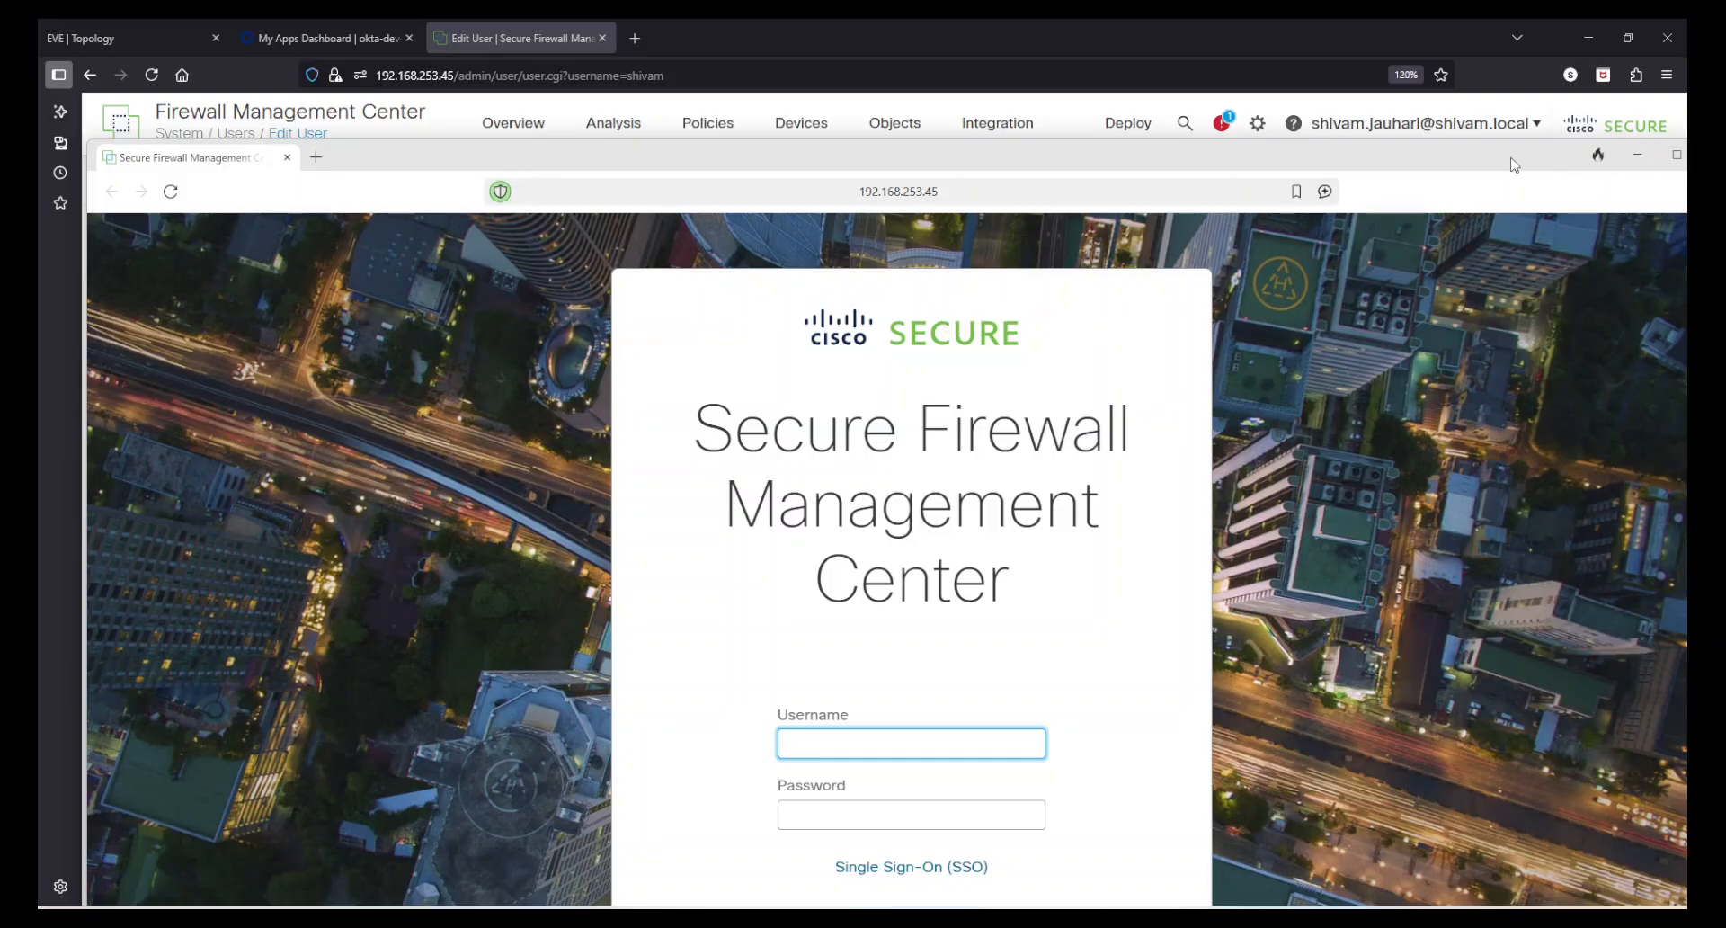
pyautogui.moveTo(1382, 168); pyautogui.dragTo(1239, 196)
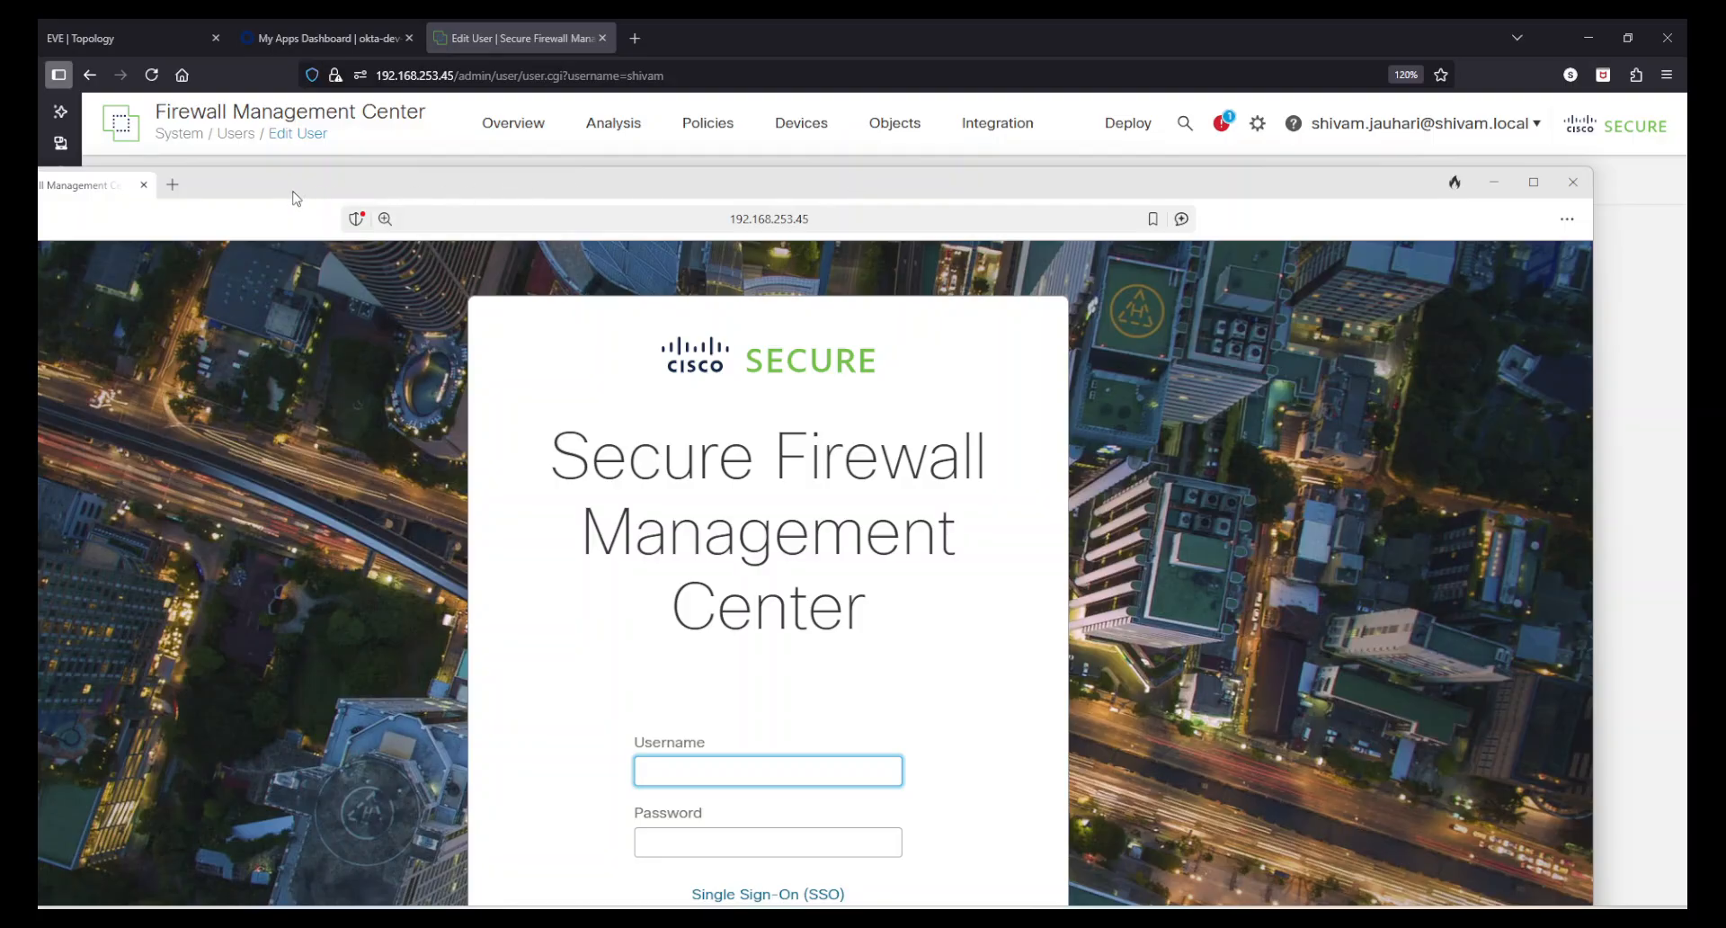
pyautogui.click(173, 184)
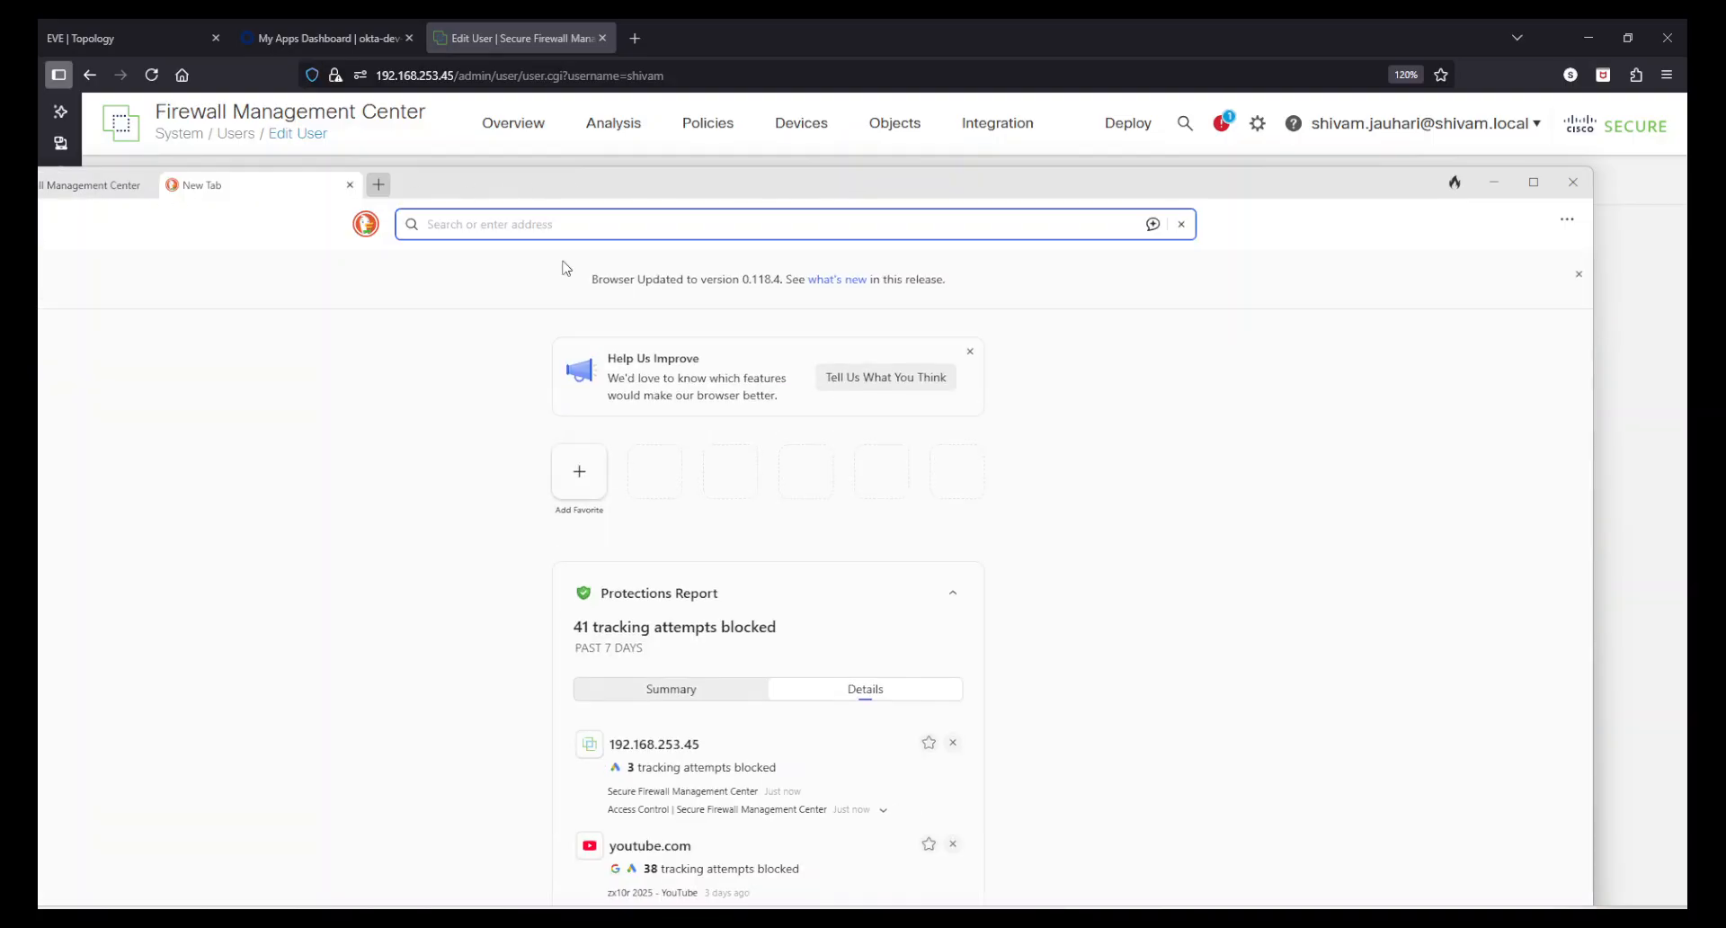
pyautogui.click(1450, 187)
pyautogui.click(1295, 531)
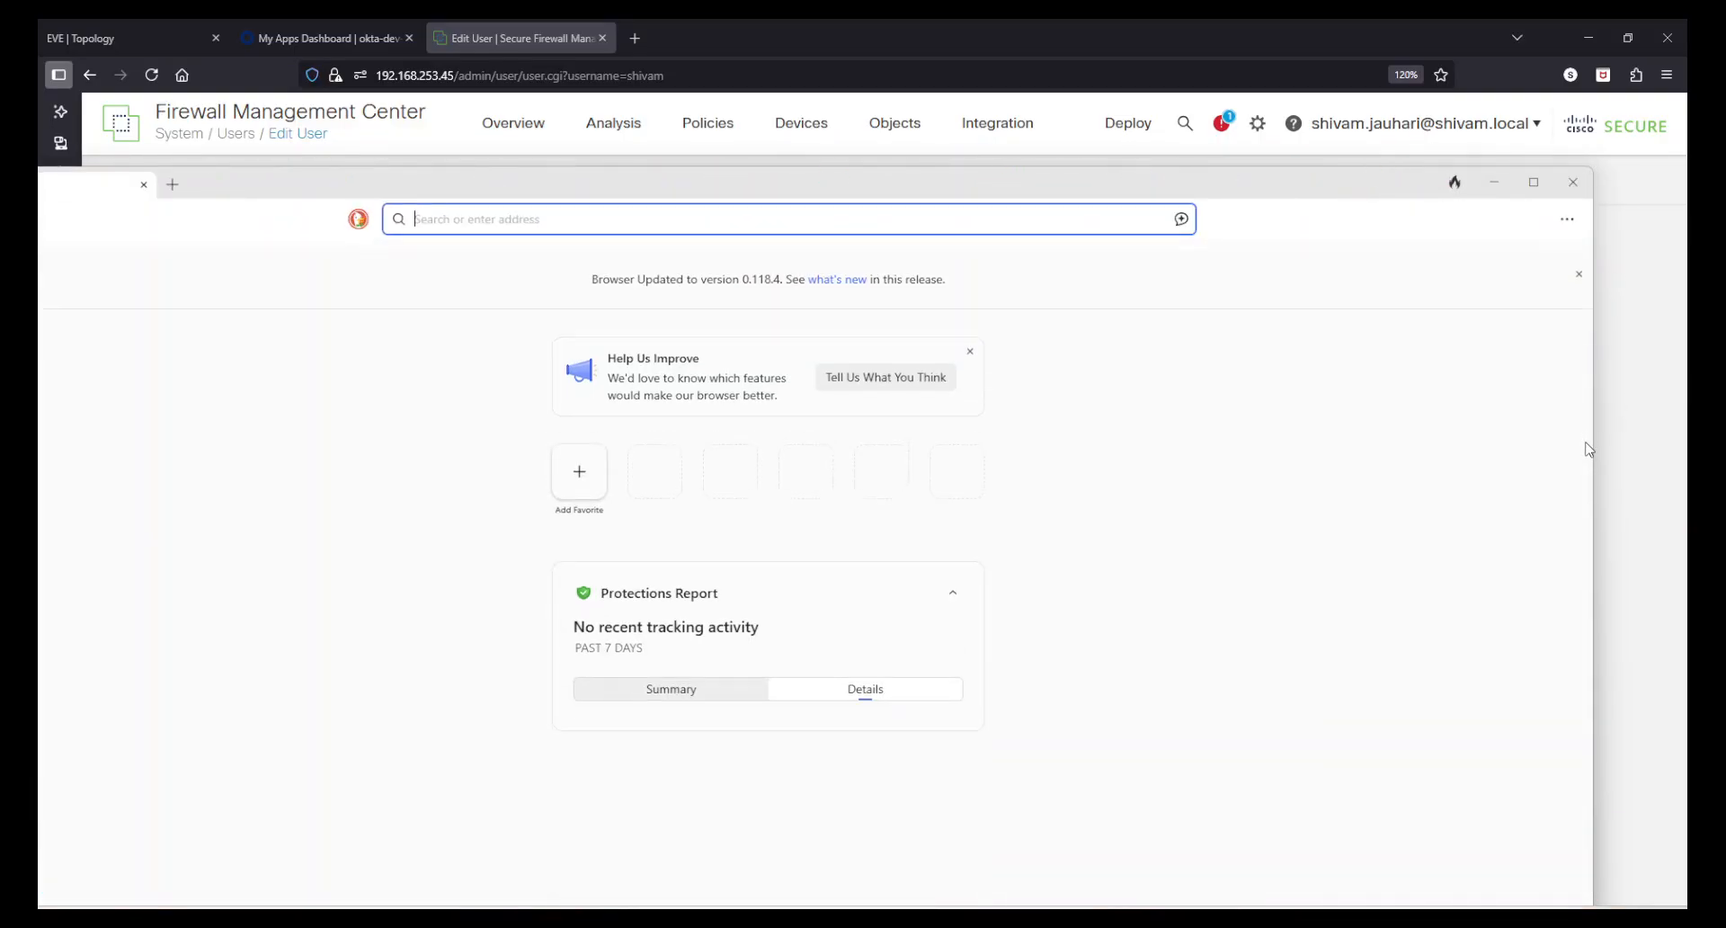
pyautogui.click(1574, 182)
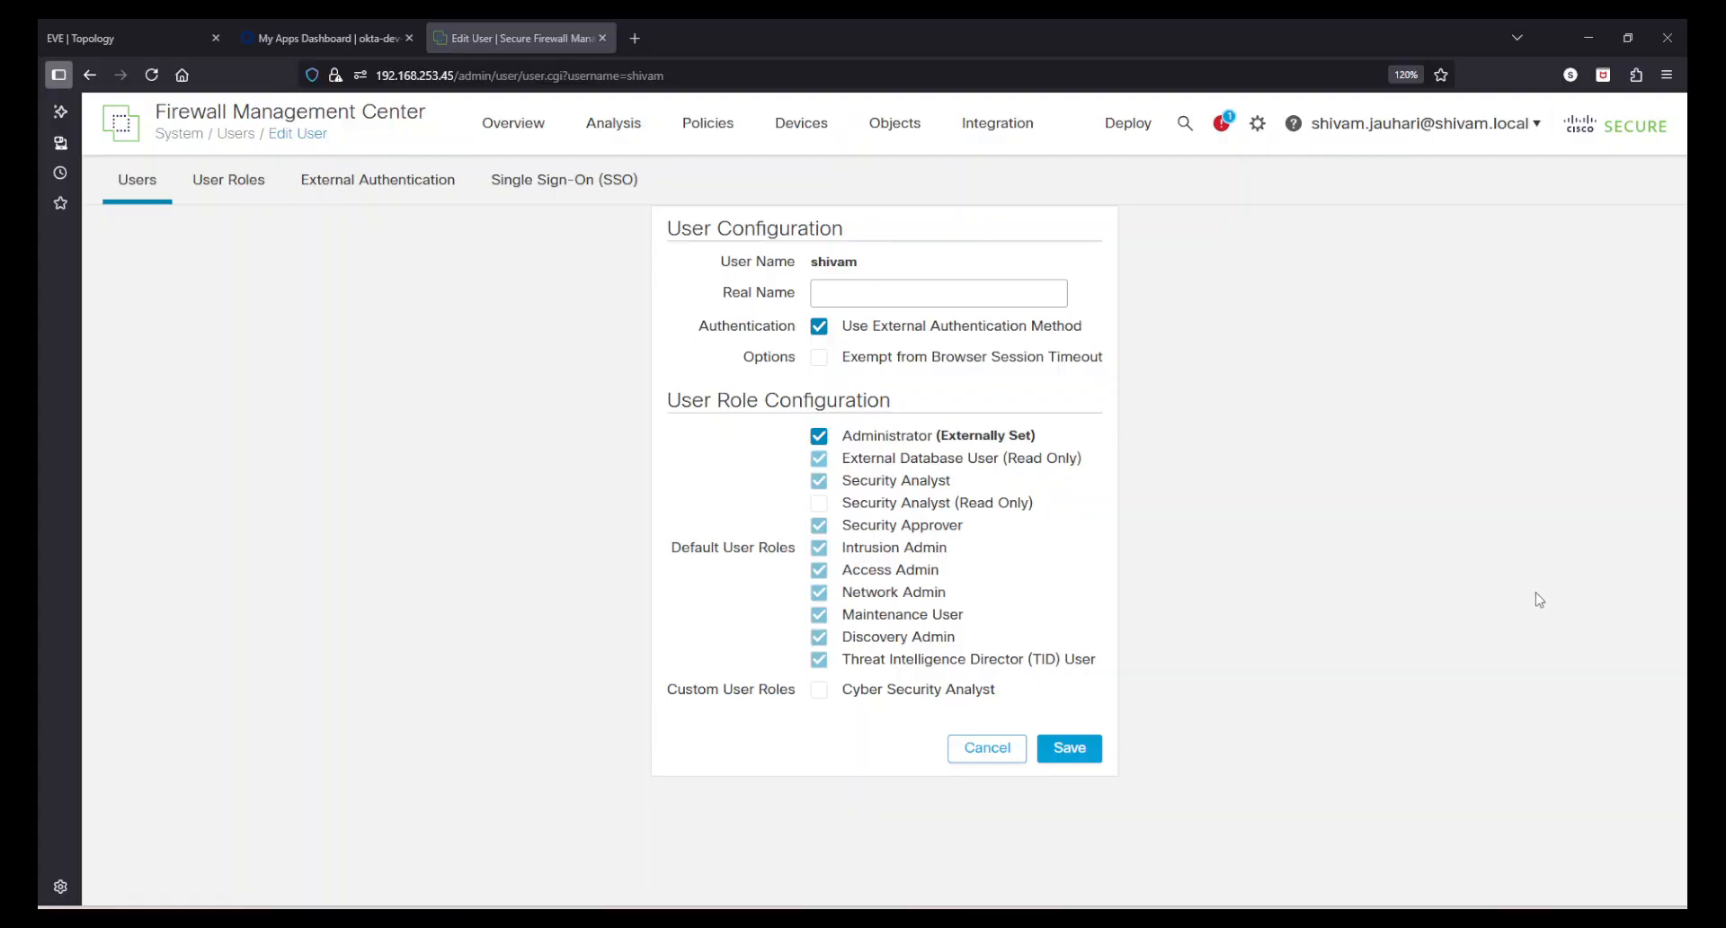
# Cancel the open user edit and, in the Edge InPrivate session, log in with the third RADIUS user's username and account password
pyautogui.click(993, 752)
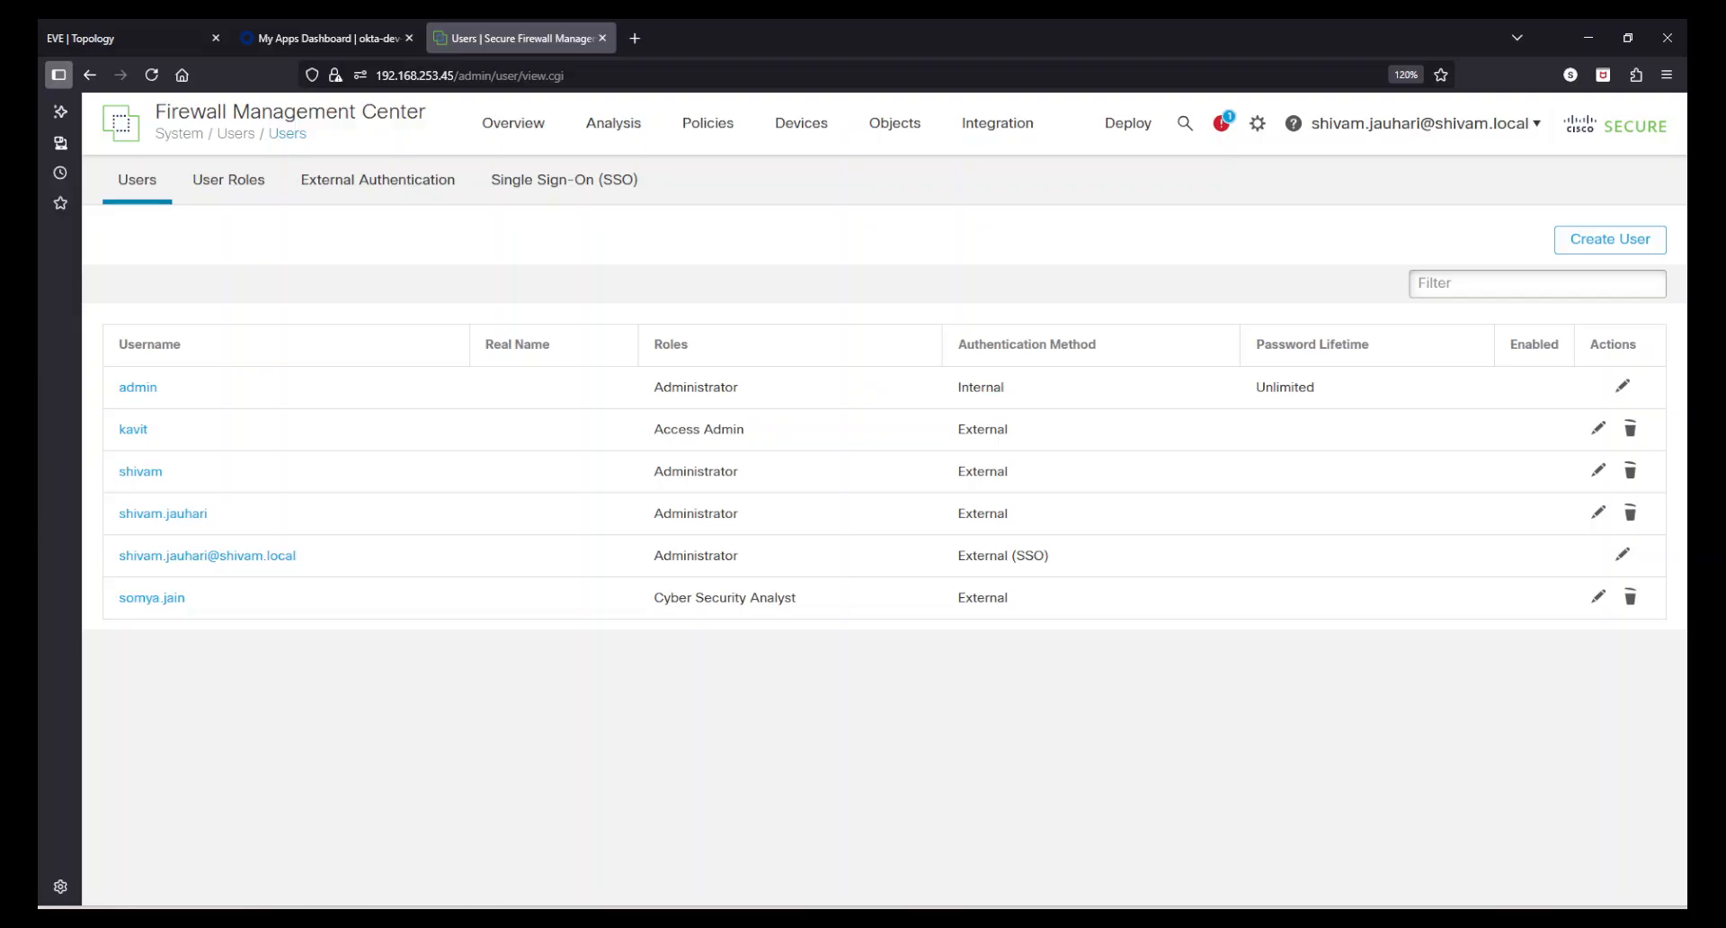
pyautogui.click(959, 919)
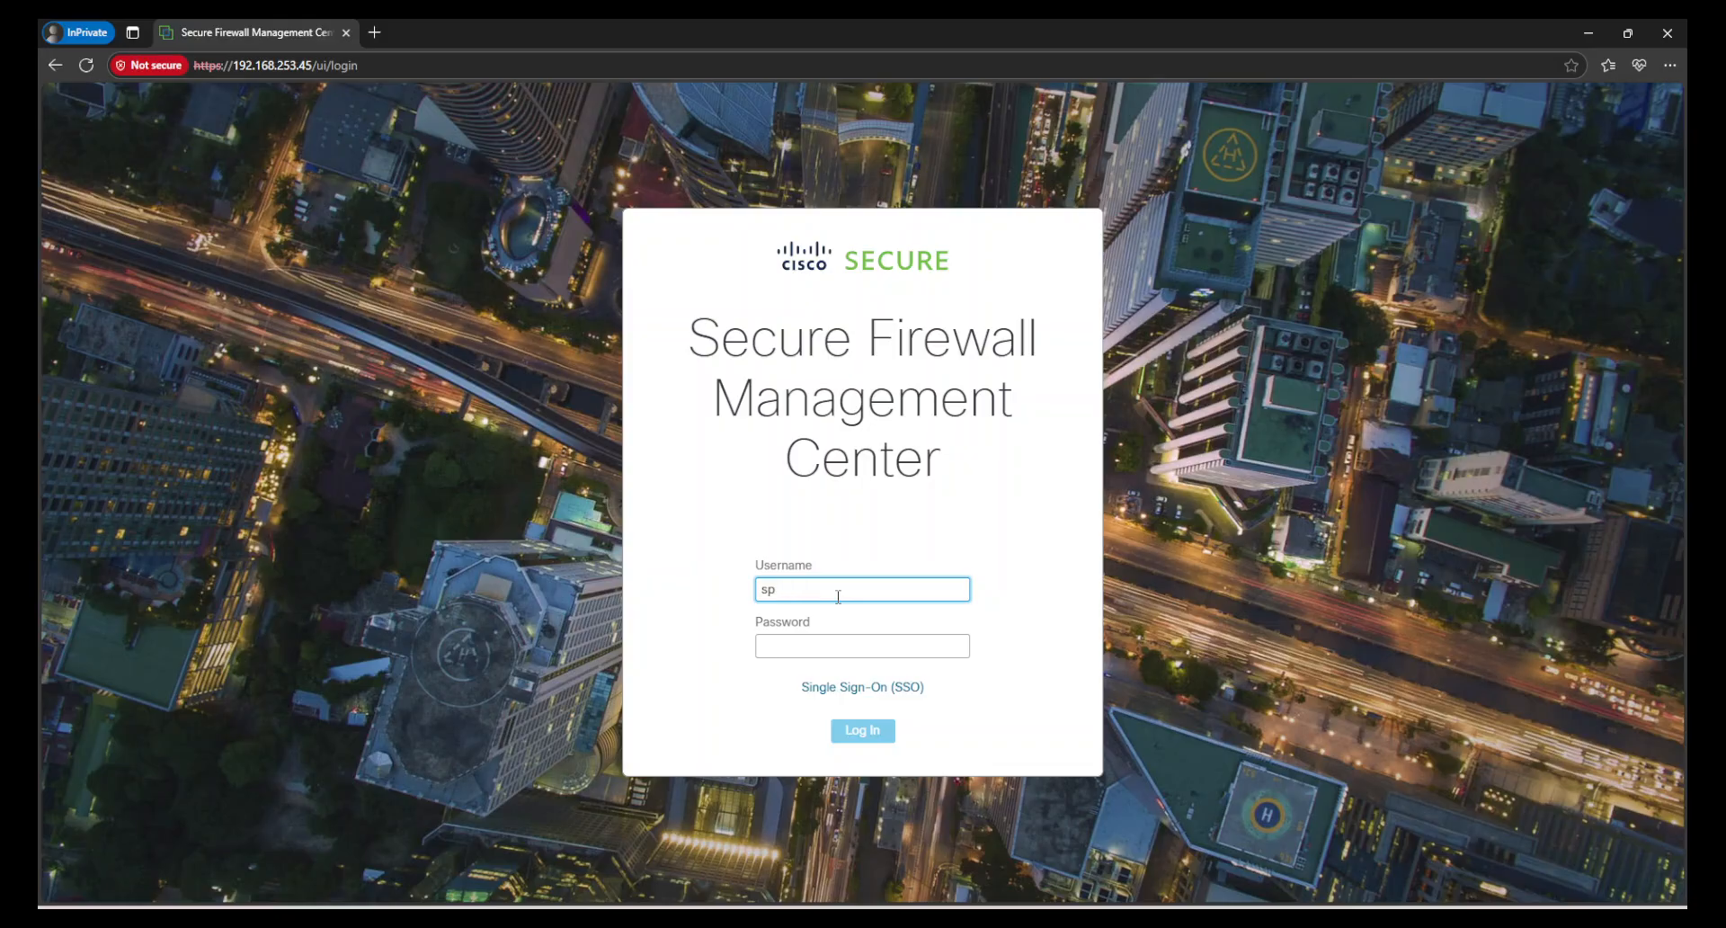
pyautogui.click(838, 597)
pyautogui.write('somya')
pyautogui.press('Tab')
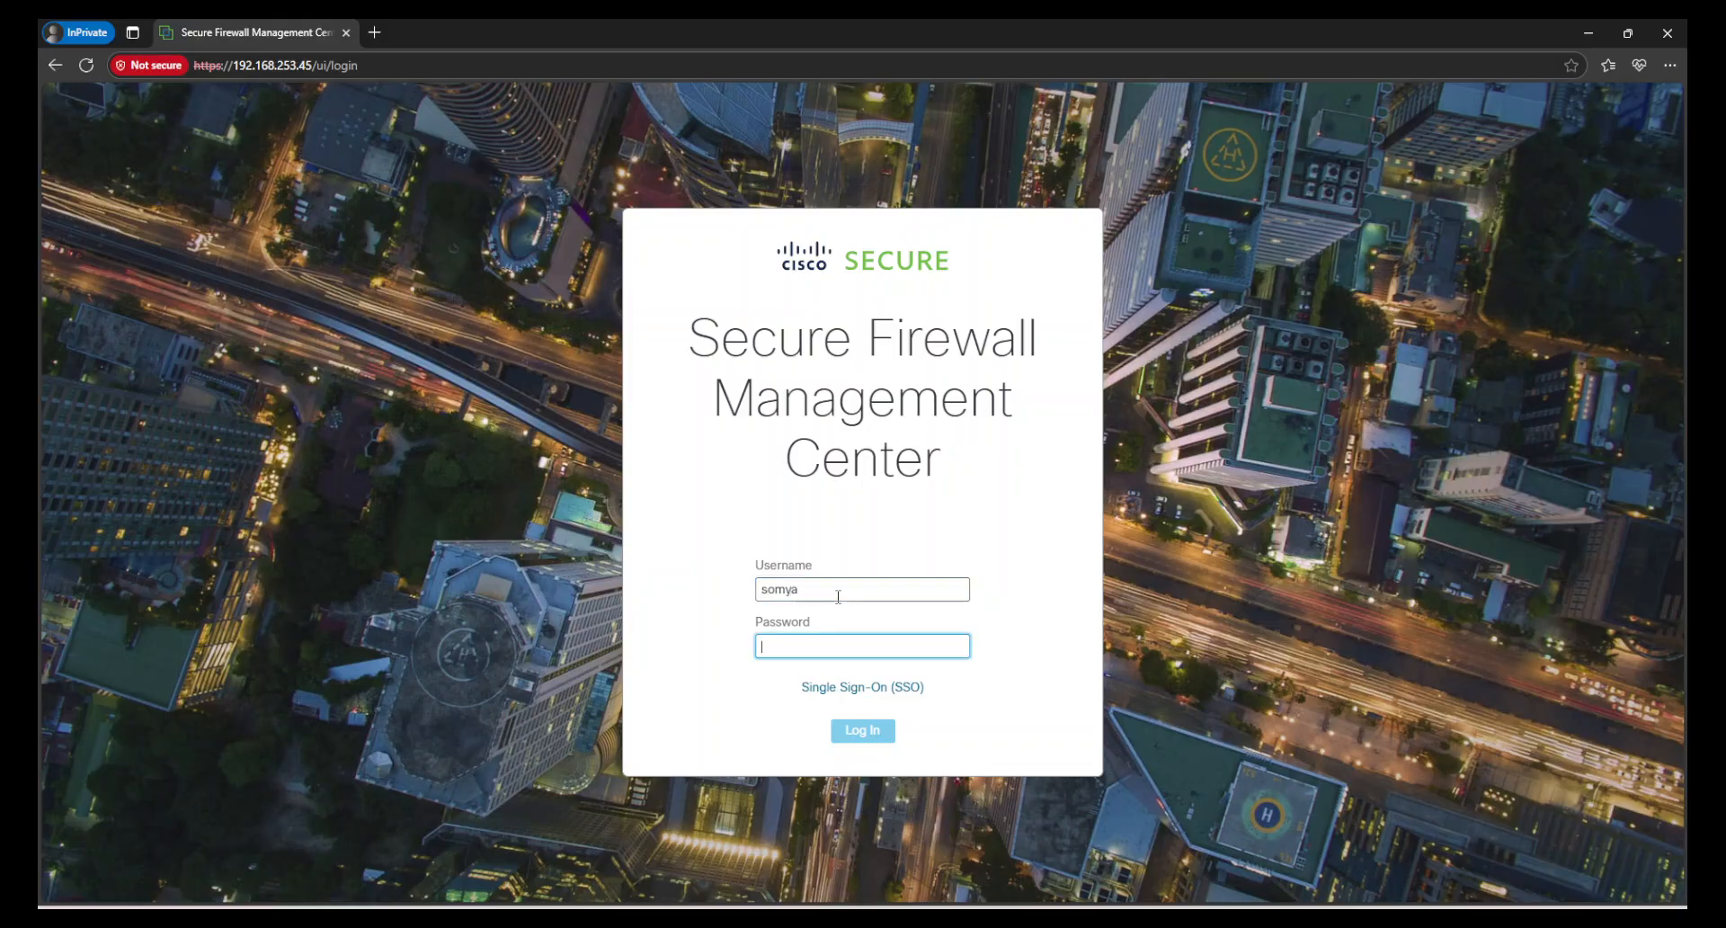
pyautogui.write('*')
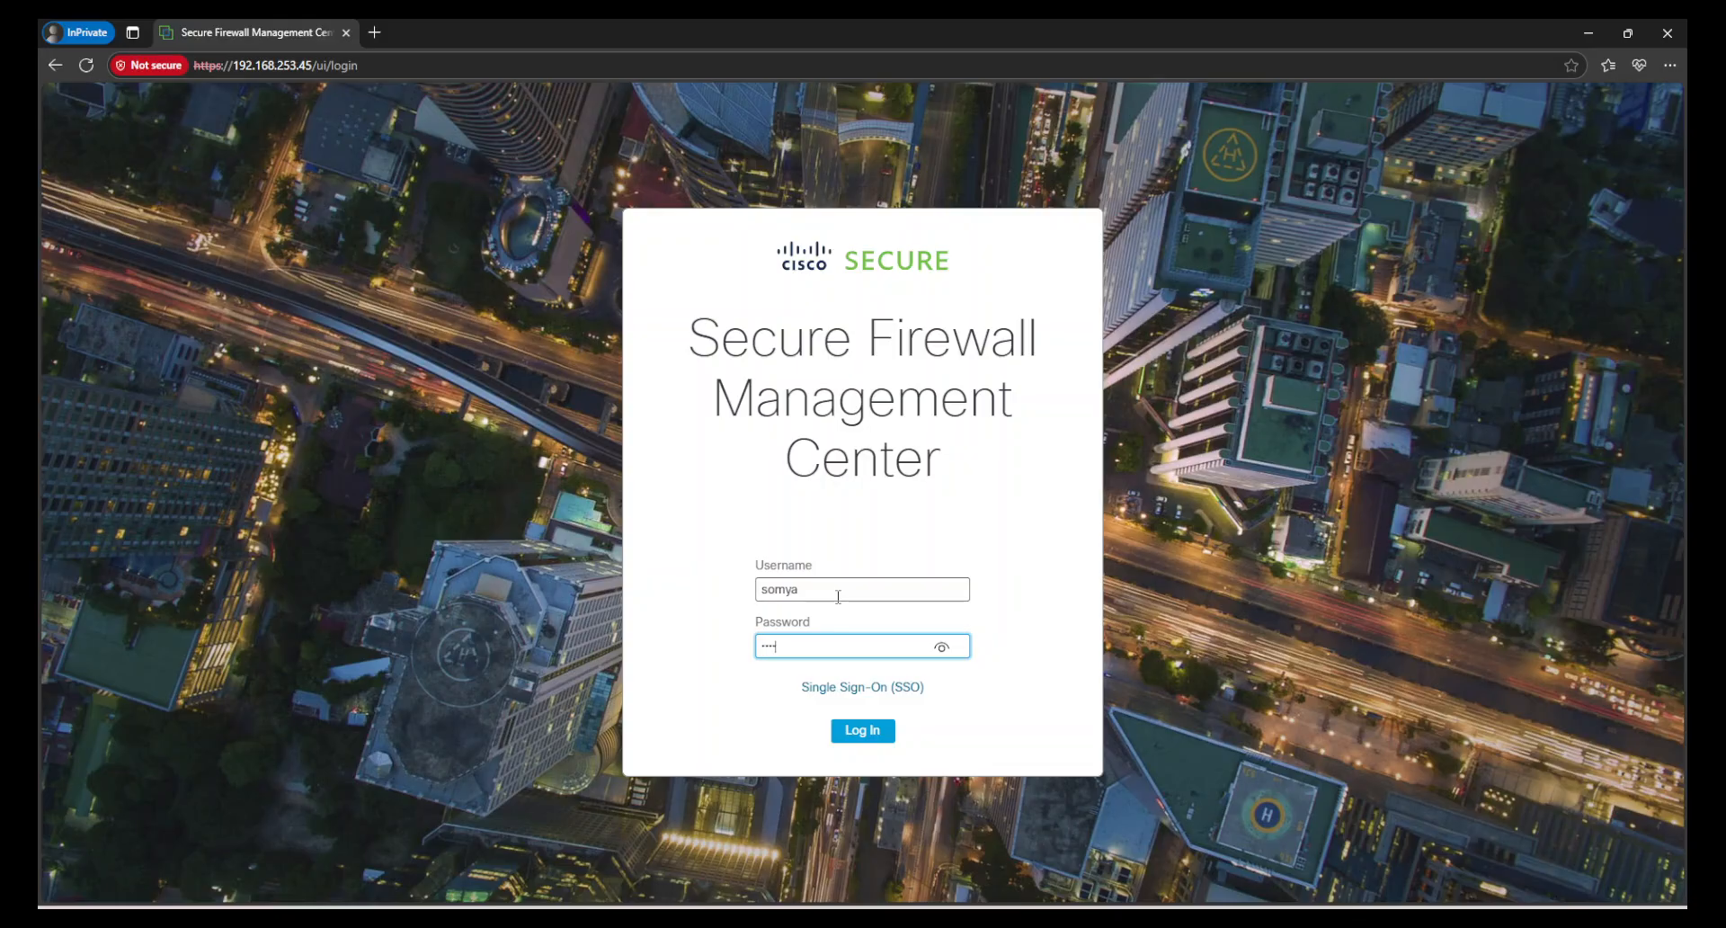
pyautogui.press('Return')
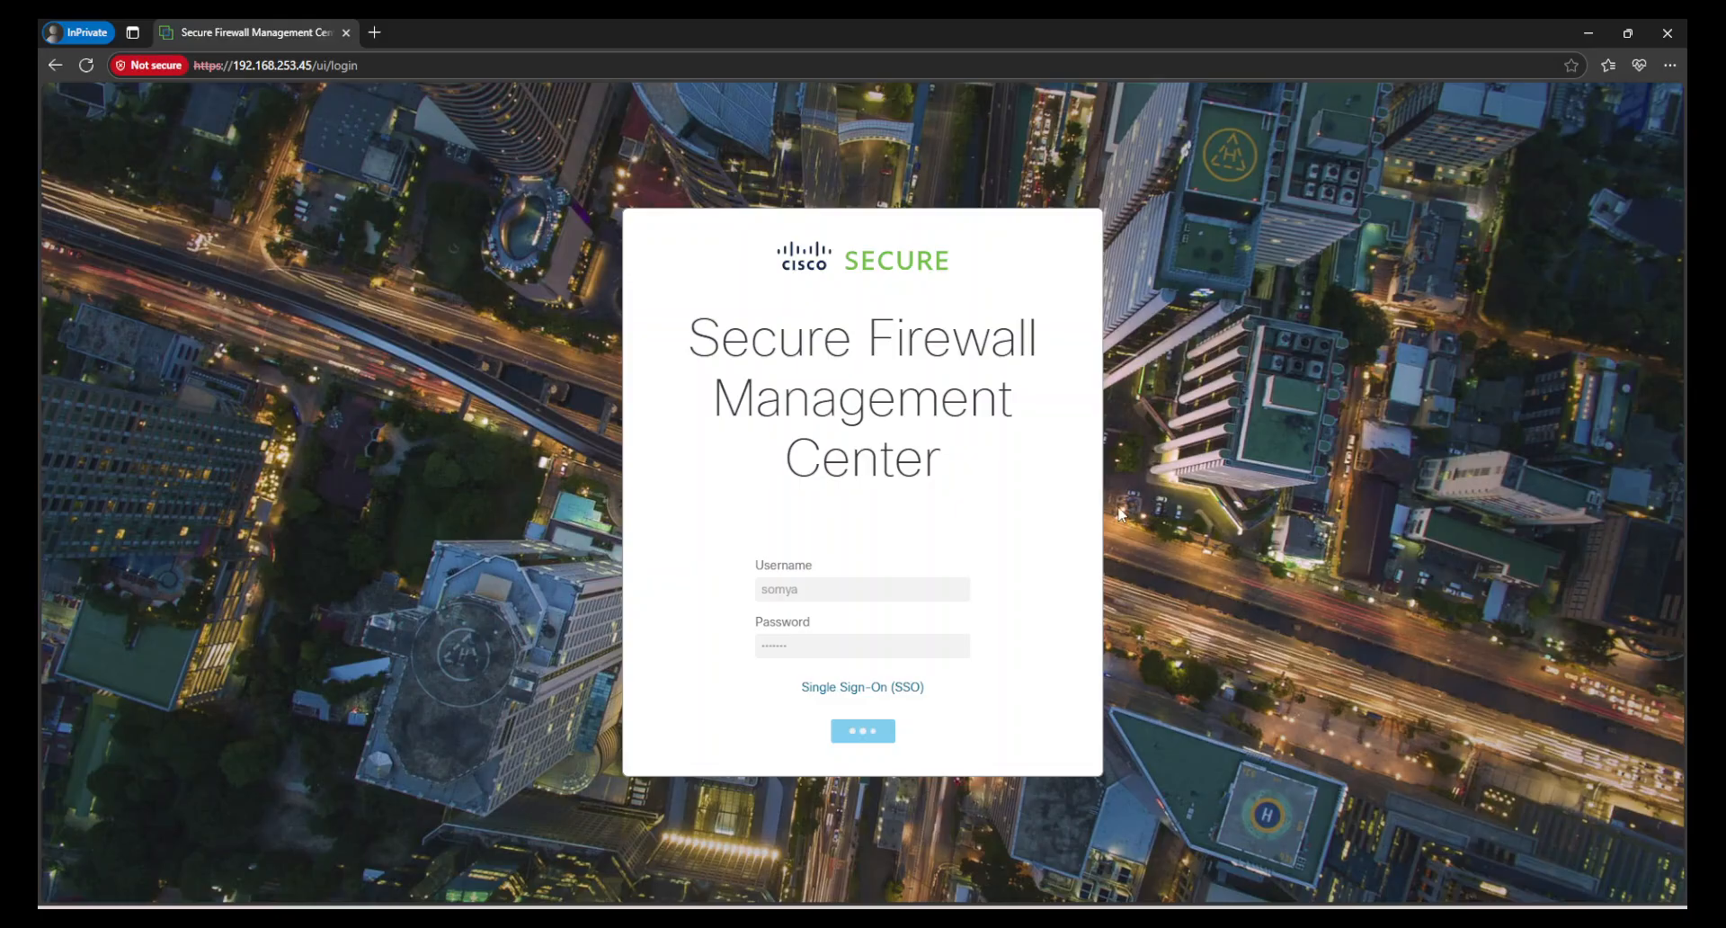
# Shrink the InPrivate window, reload the Users list in the main admin session, and check the third RADIUS user's role
pyautogui.doubleClick(955, 31)
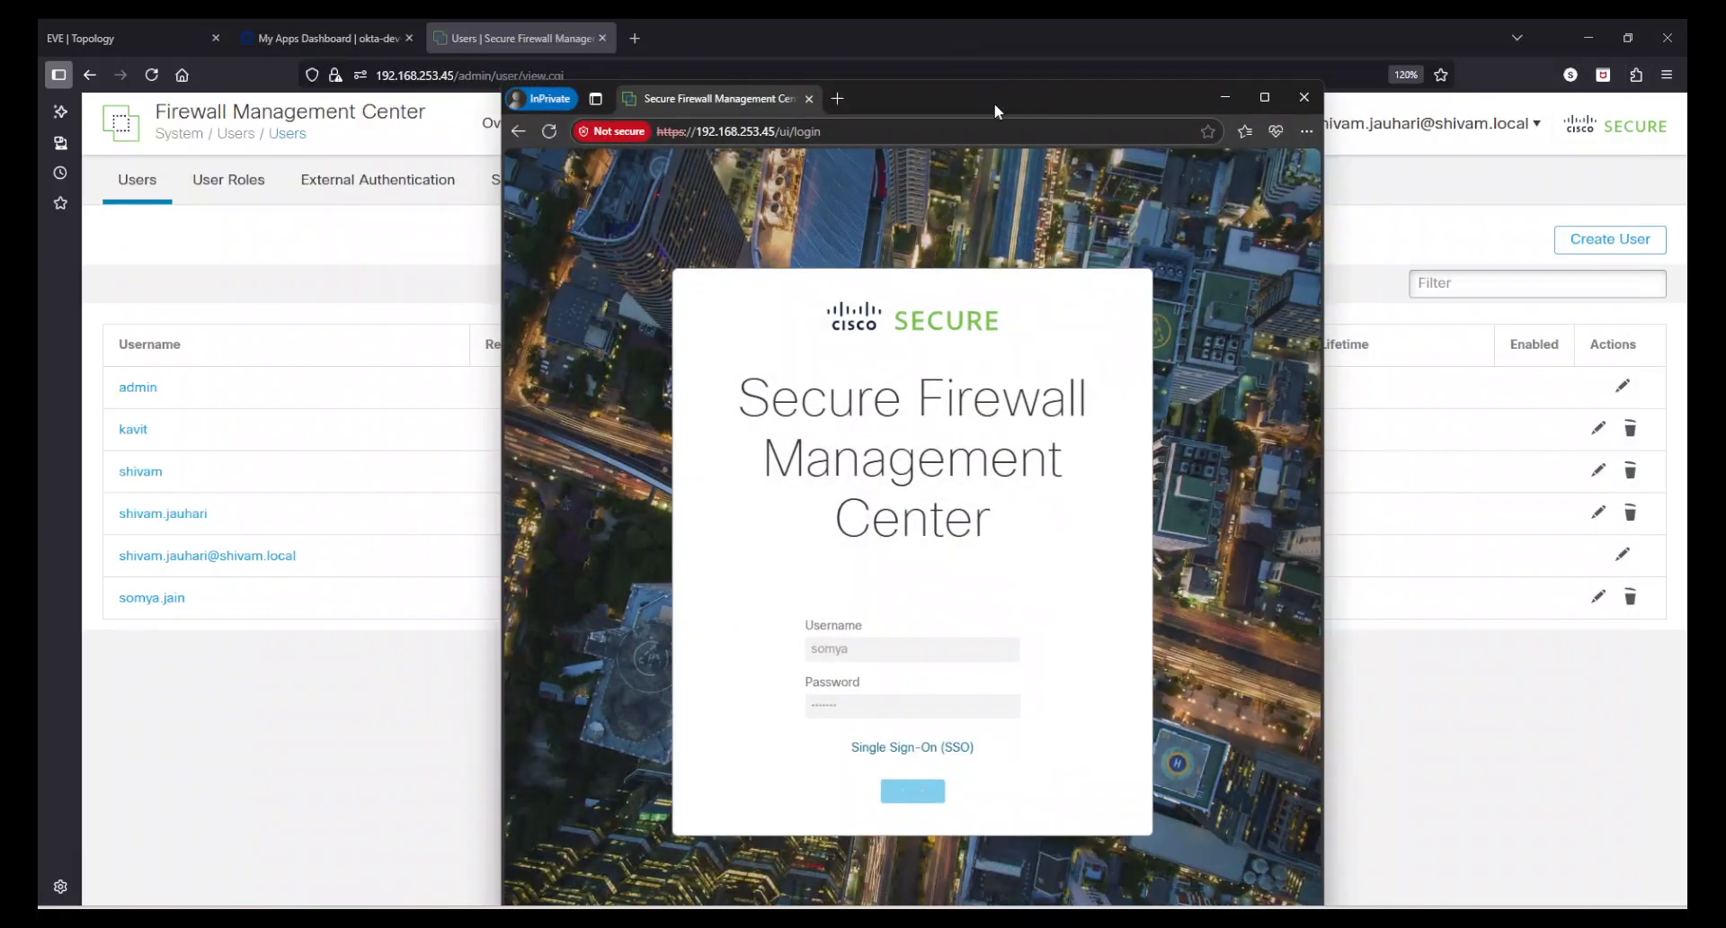
pyautogui.moveTo(995, 104); pyautogui.dragTo(1095, 116)
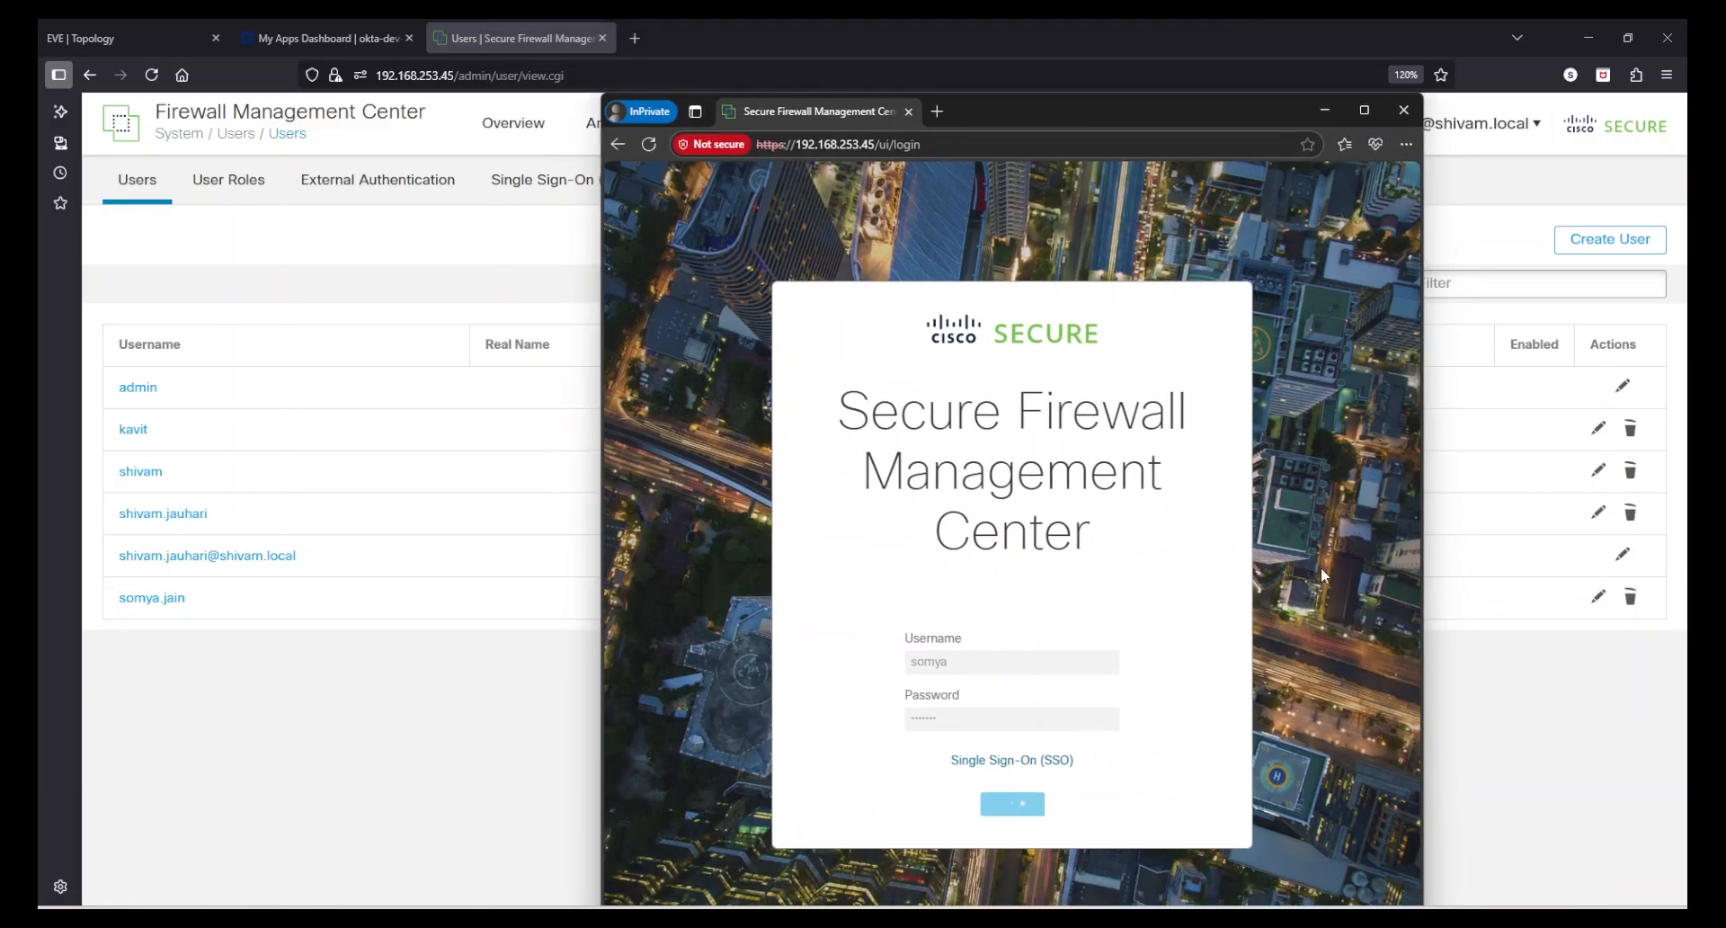
pyautogui.click(308, 813)
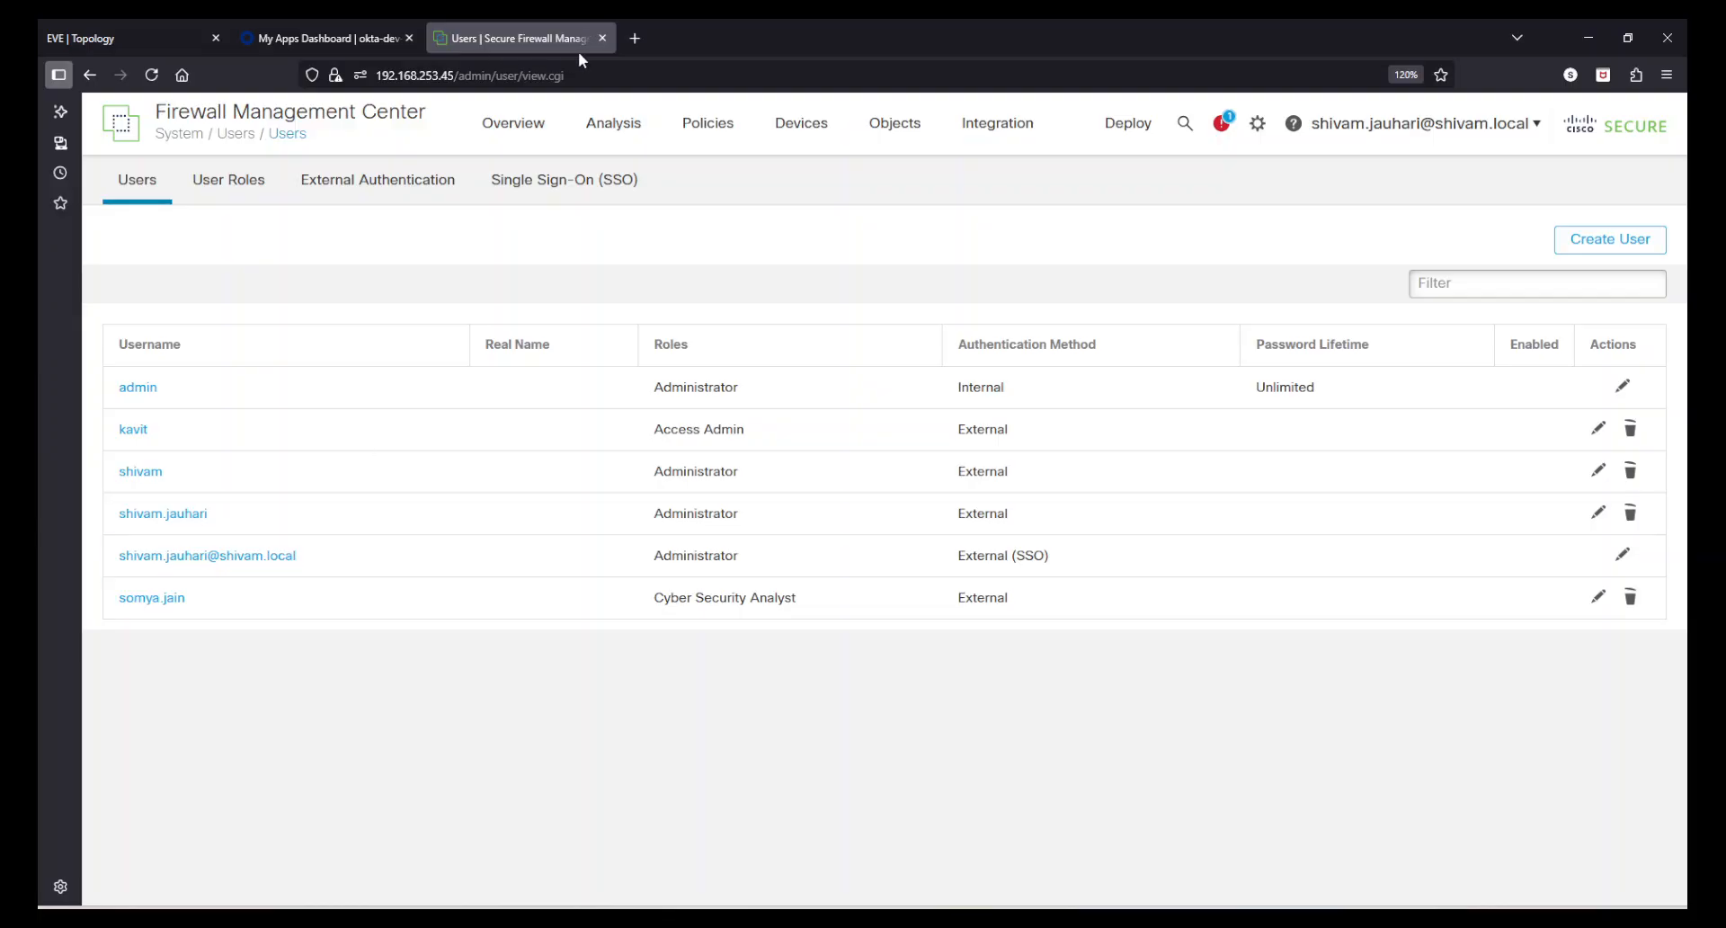
pyautogui.click(642, 76)
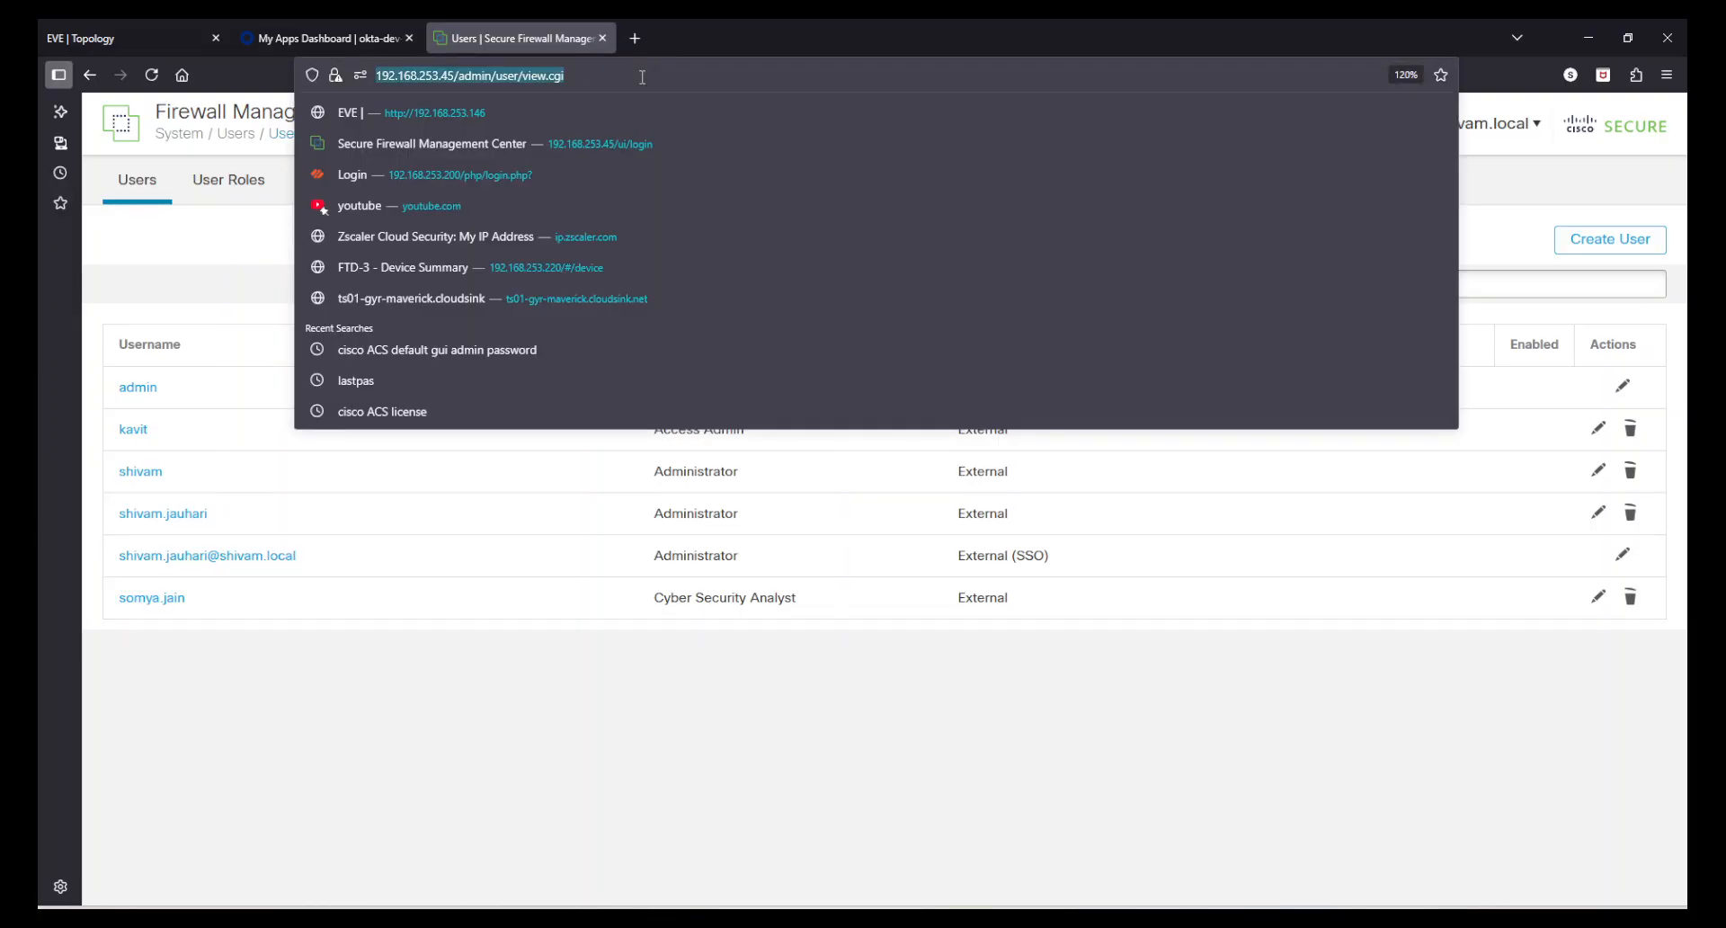
pyautogui.press('Return')
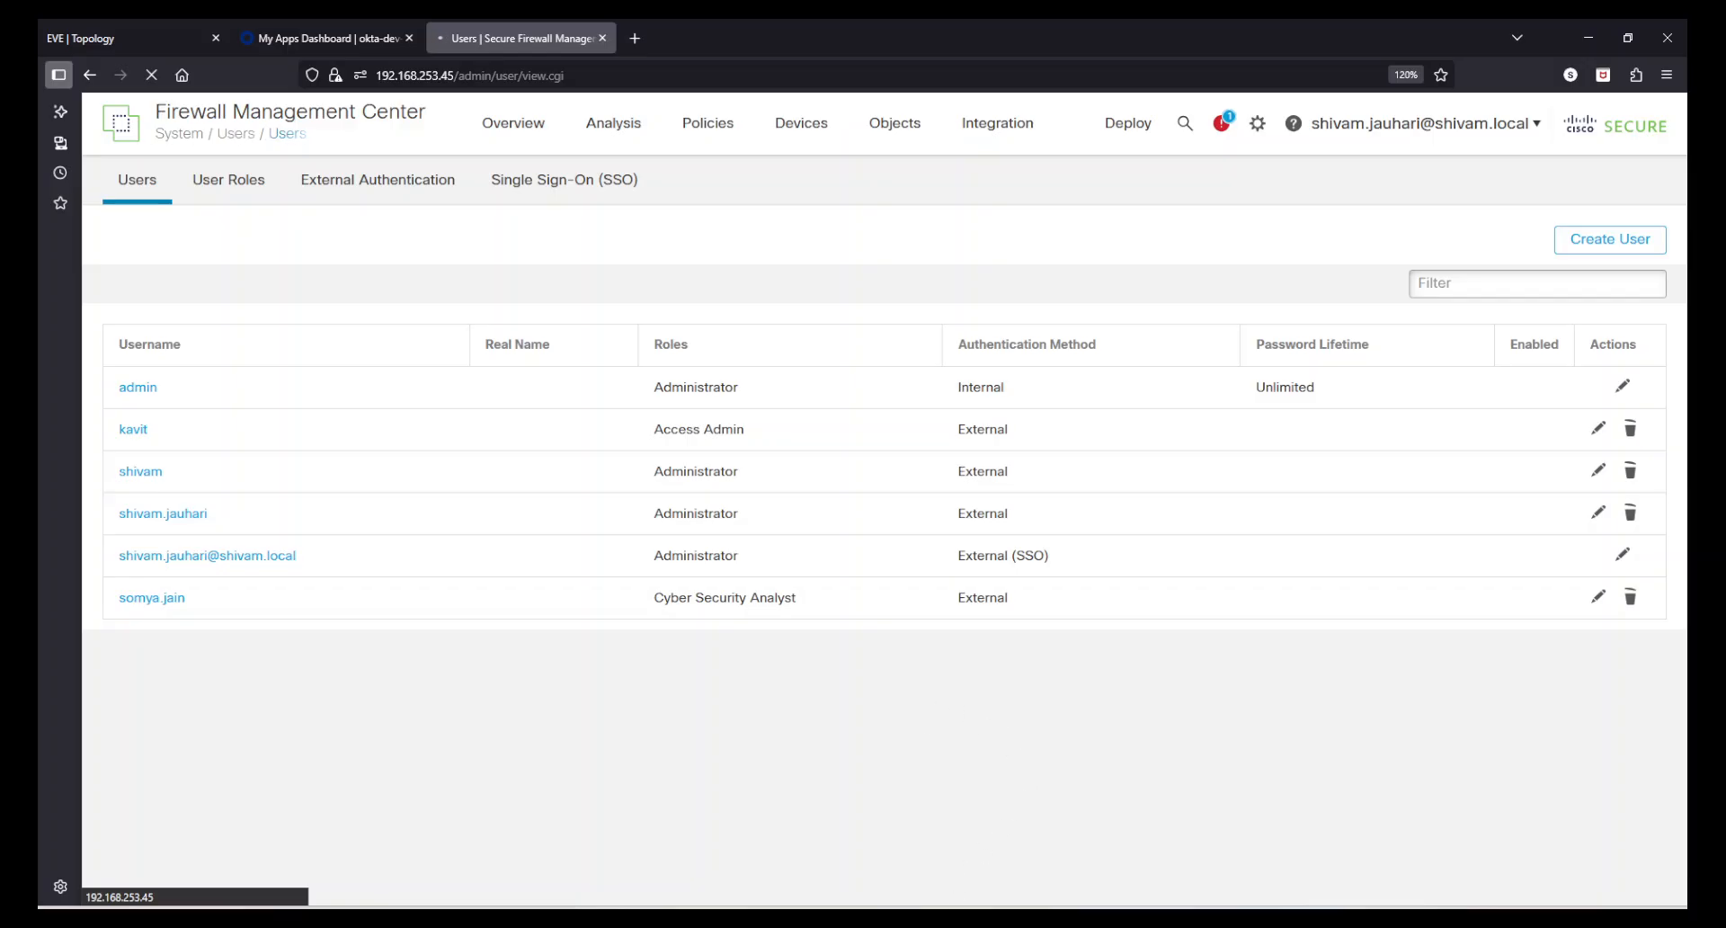
pyautogui.moveTo(960, 921)
pyautogui.click(960, 840)
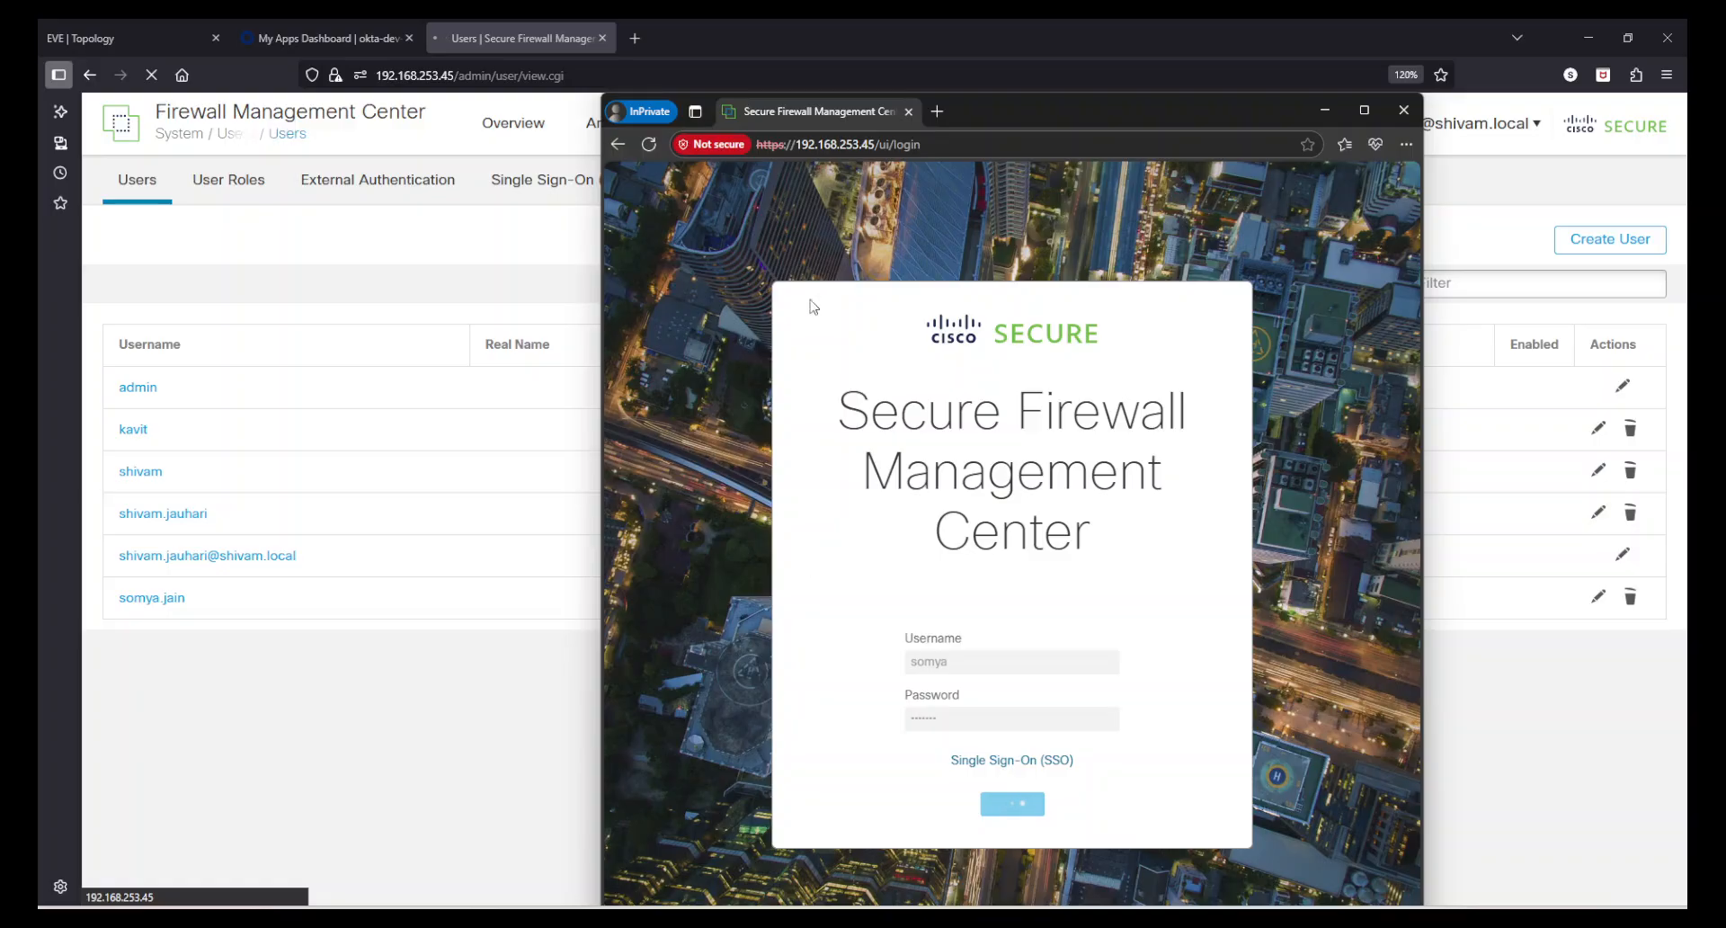
pyautogui.click(1308, 111)
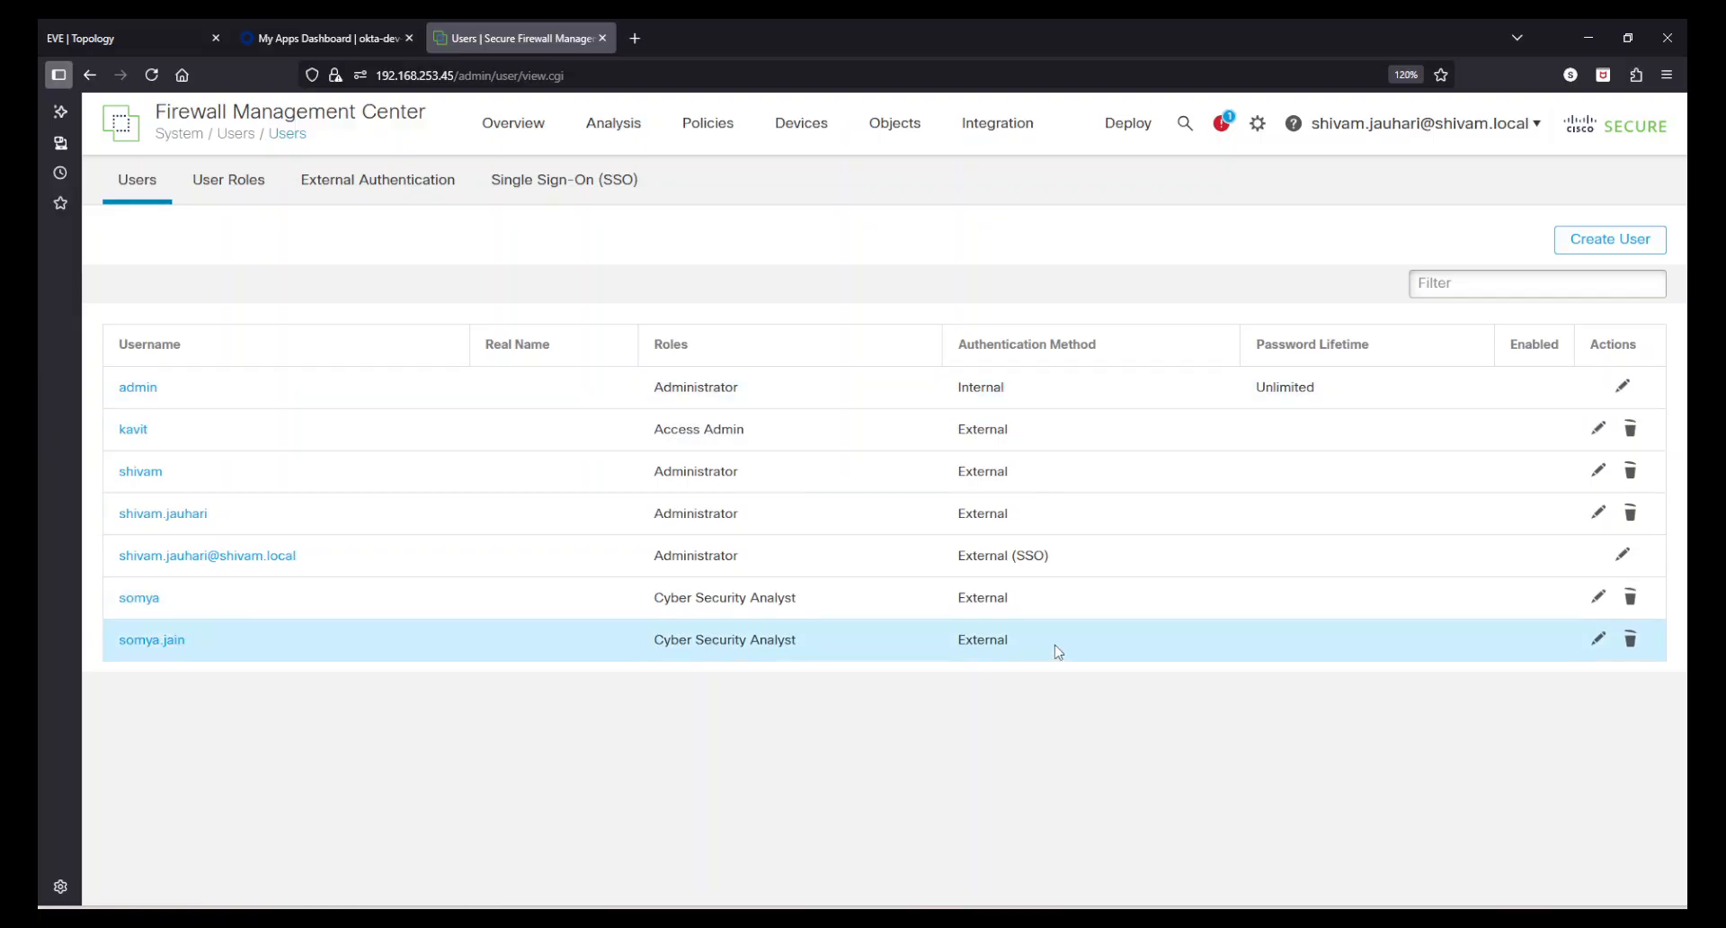
# Switch to the Edge InPrivate session, enlarge its window and review the third RADIUS user's Summary Dashboard
pyautogui.click(960, 922)
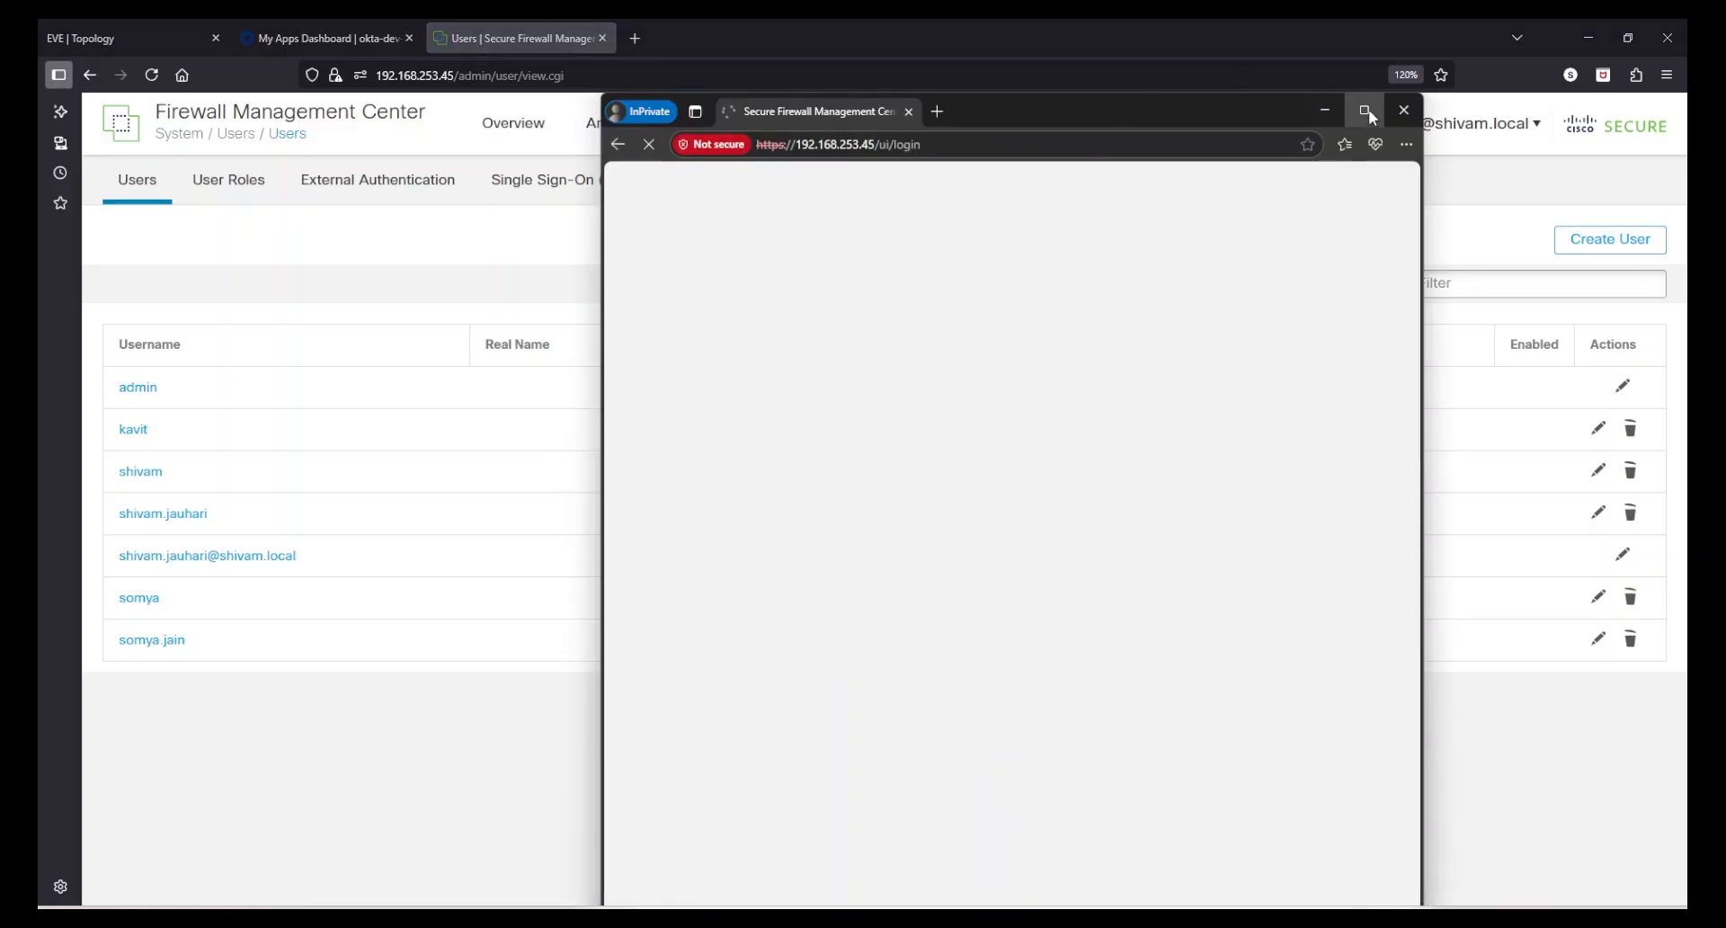
pyautogui.click(1363, 110)
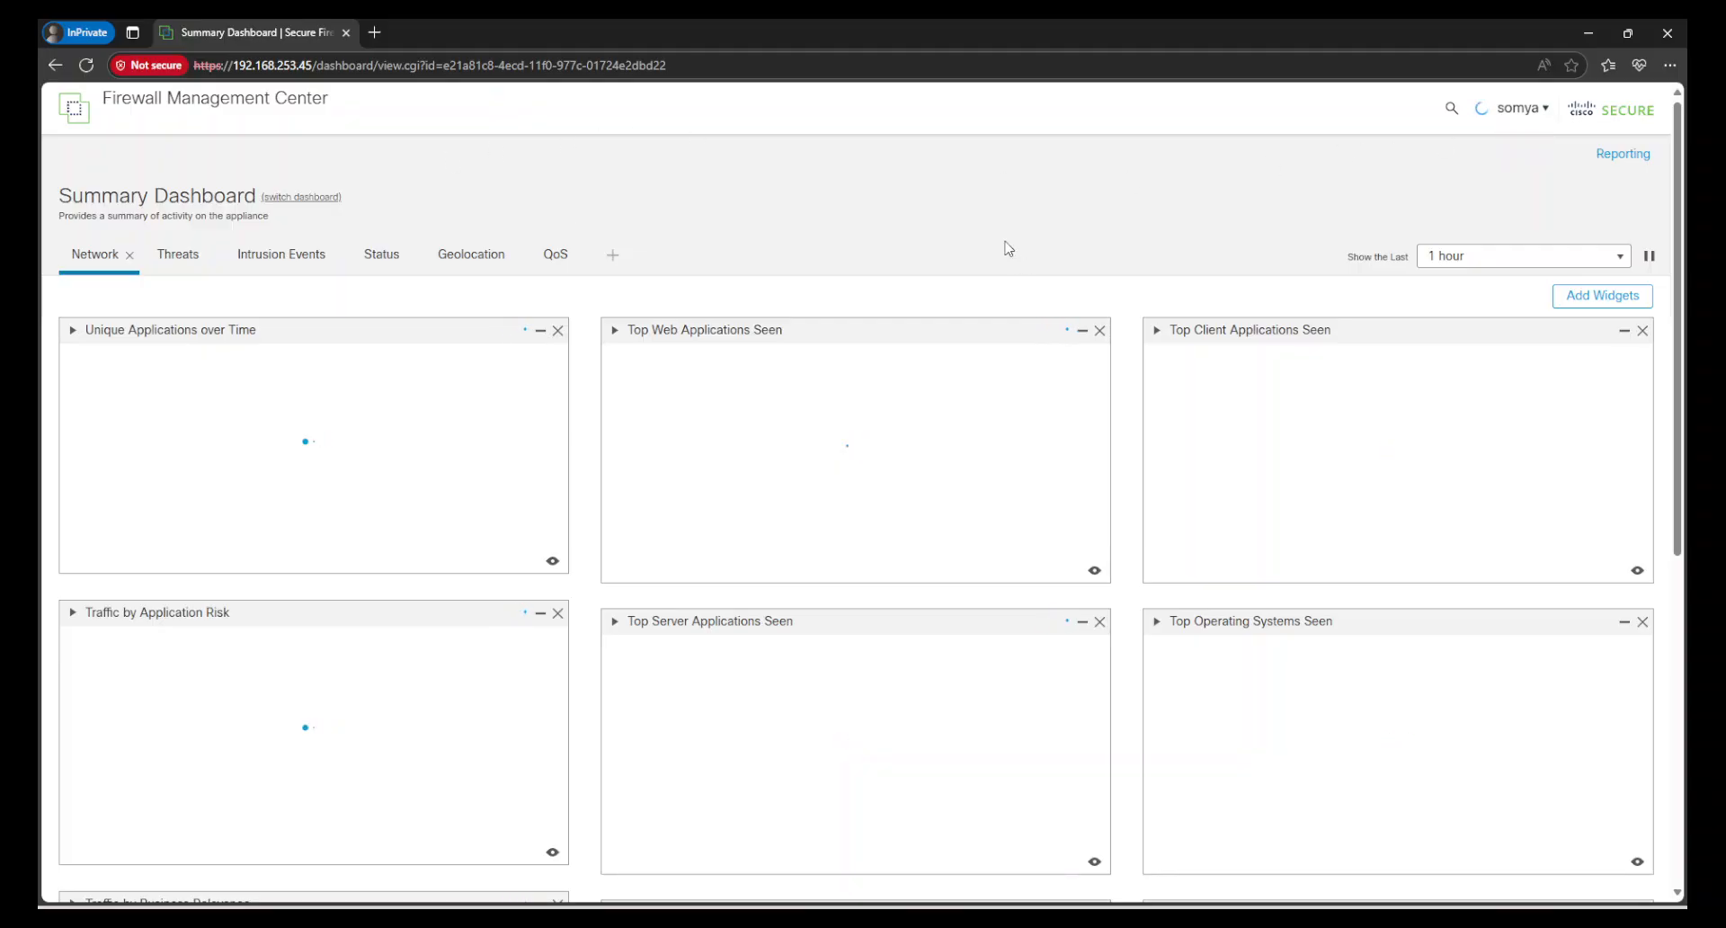
pyautogui.scroll(-6, 1121, 474)
pyautogui.scroll(6, 1117, 517)
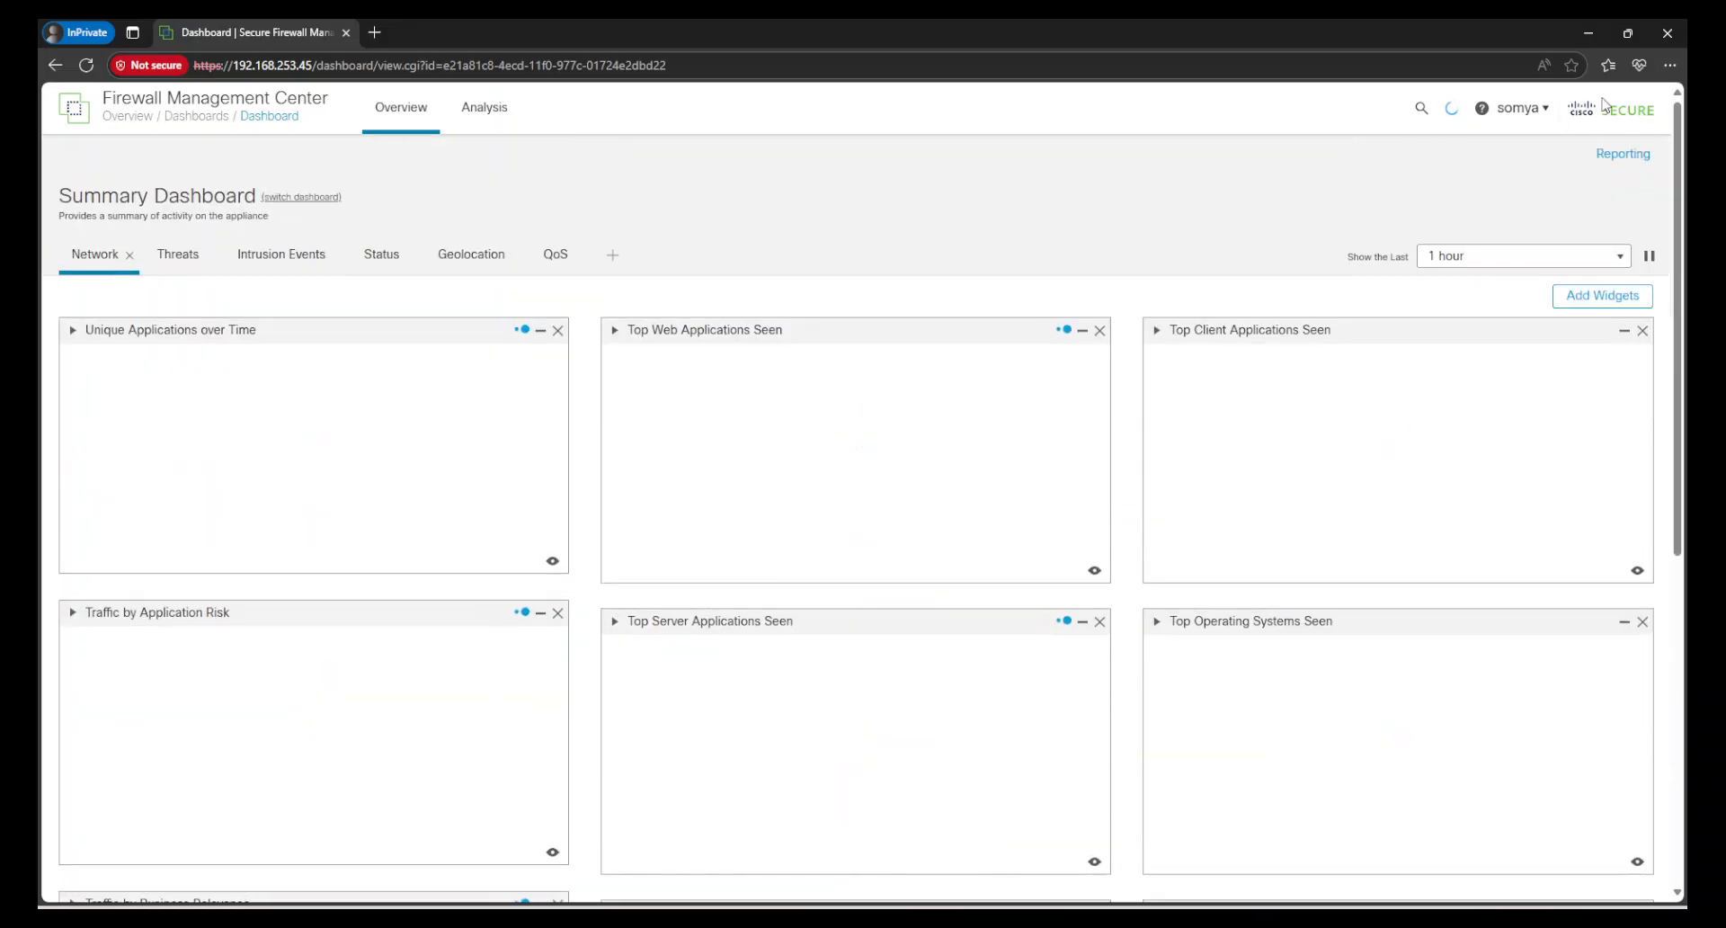
# Escalate the third RADIUS user's privileges by entering the account password
pyautogui.click(1531, 111)
pyautogui.click(1404, 184)
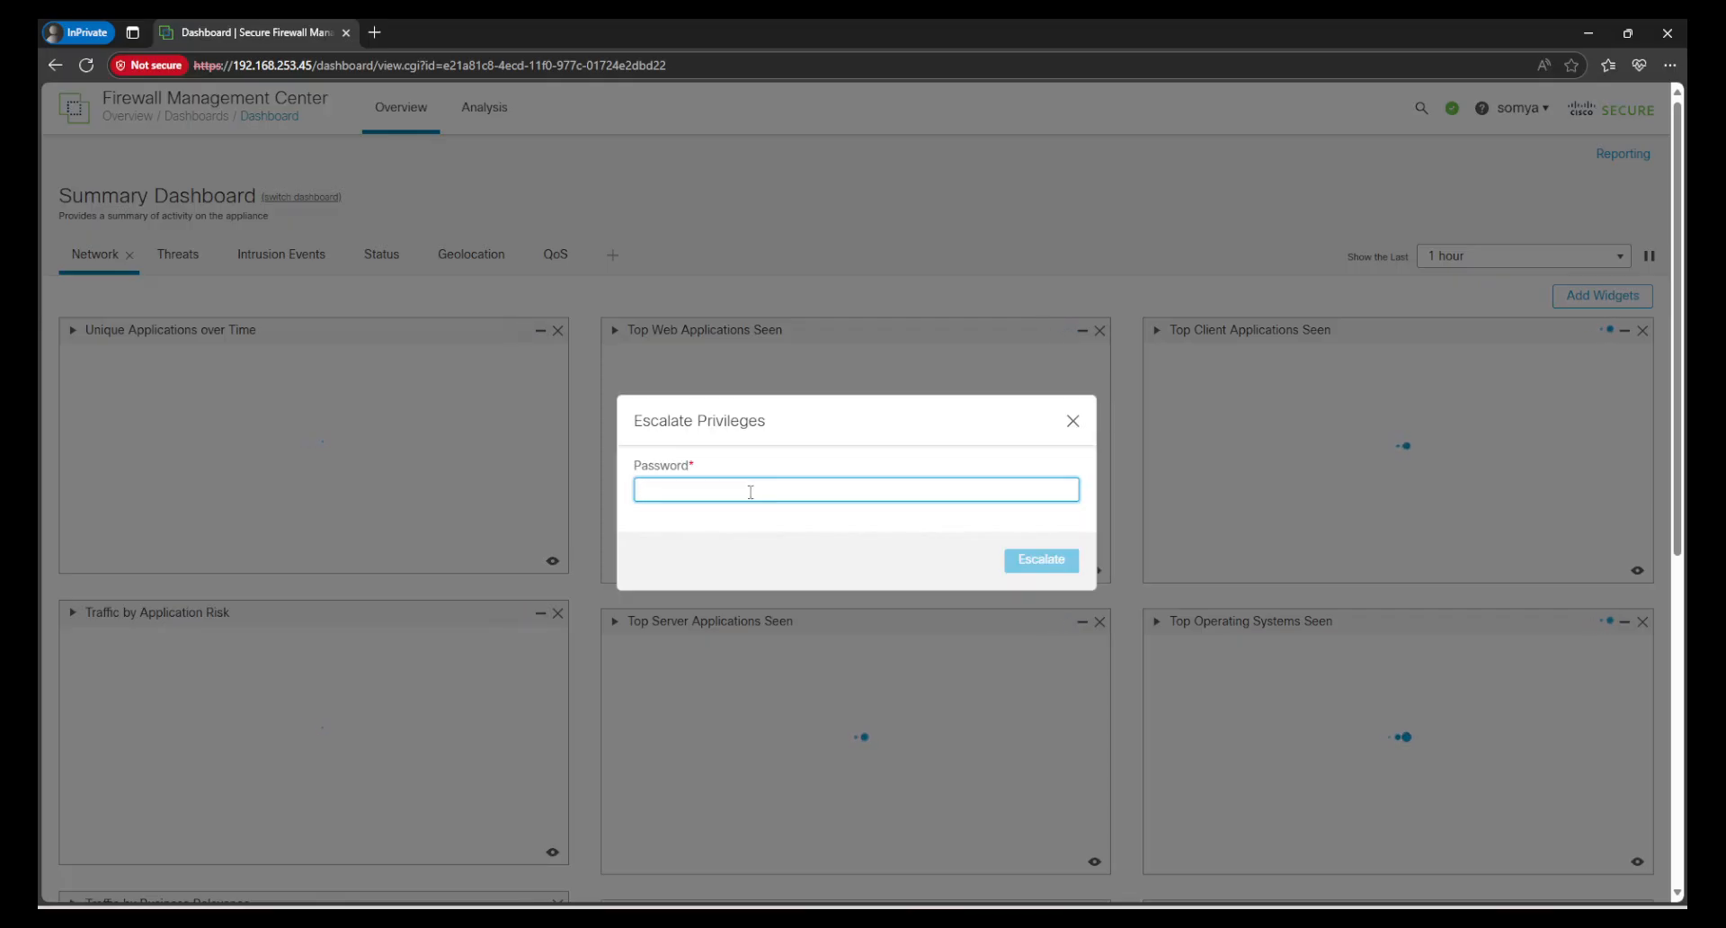
pyautogui.write('••••')
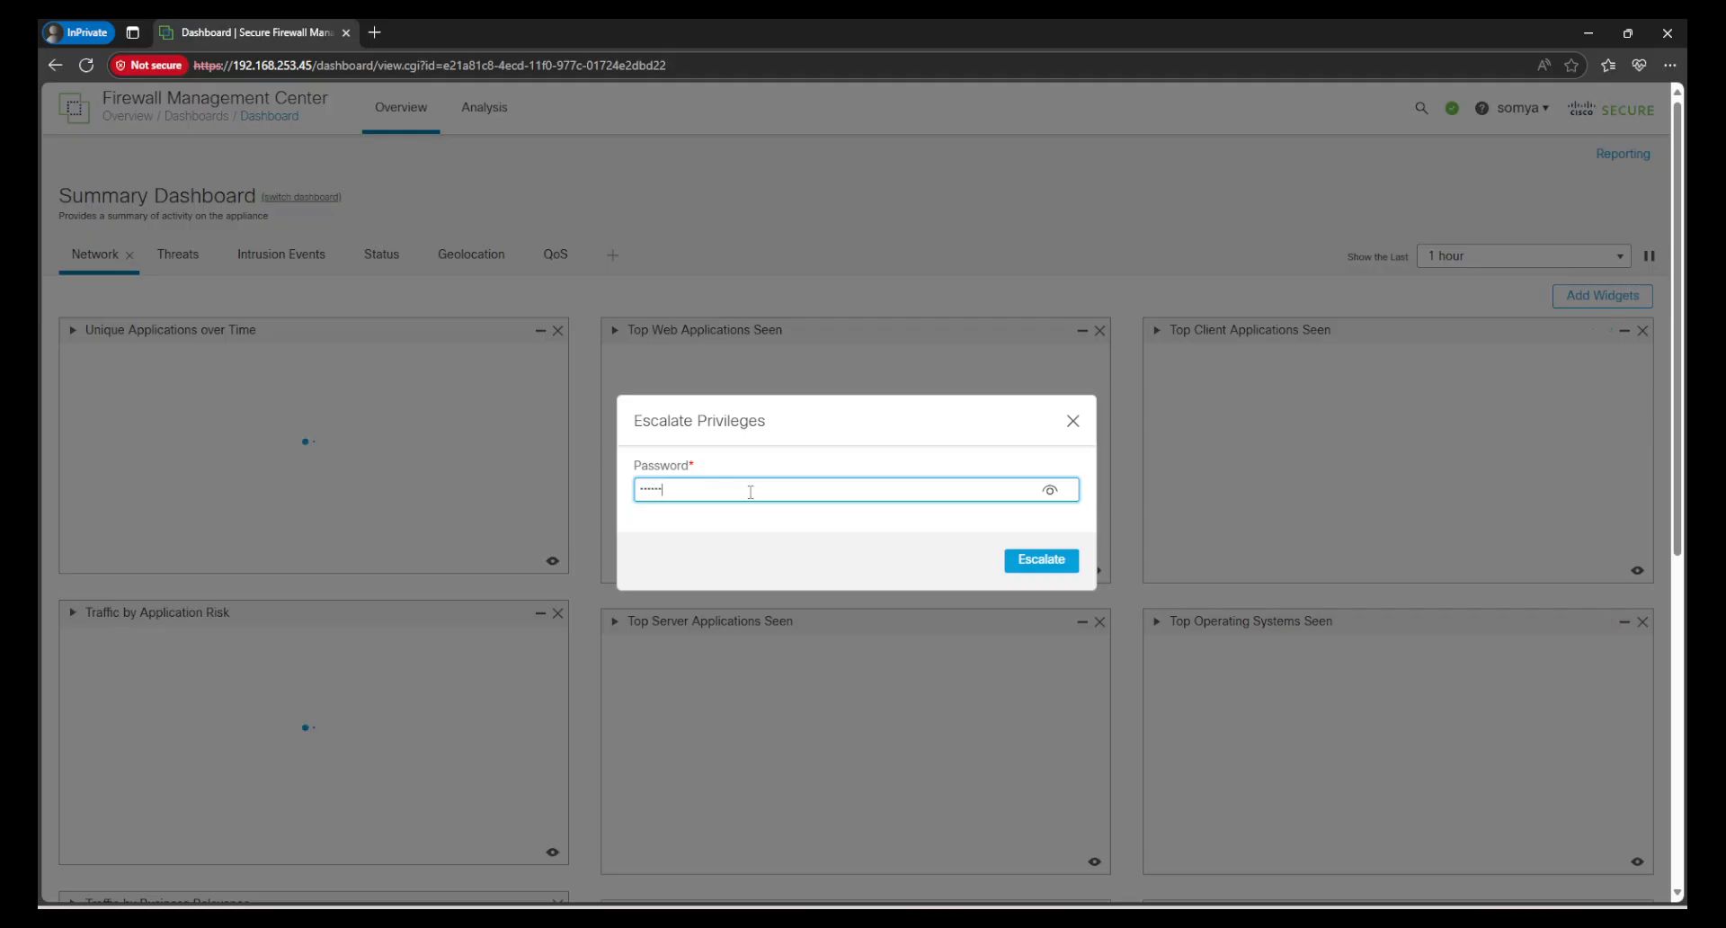
pyautogui.click(1050, 564)
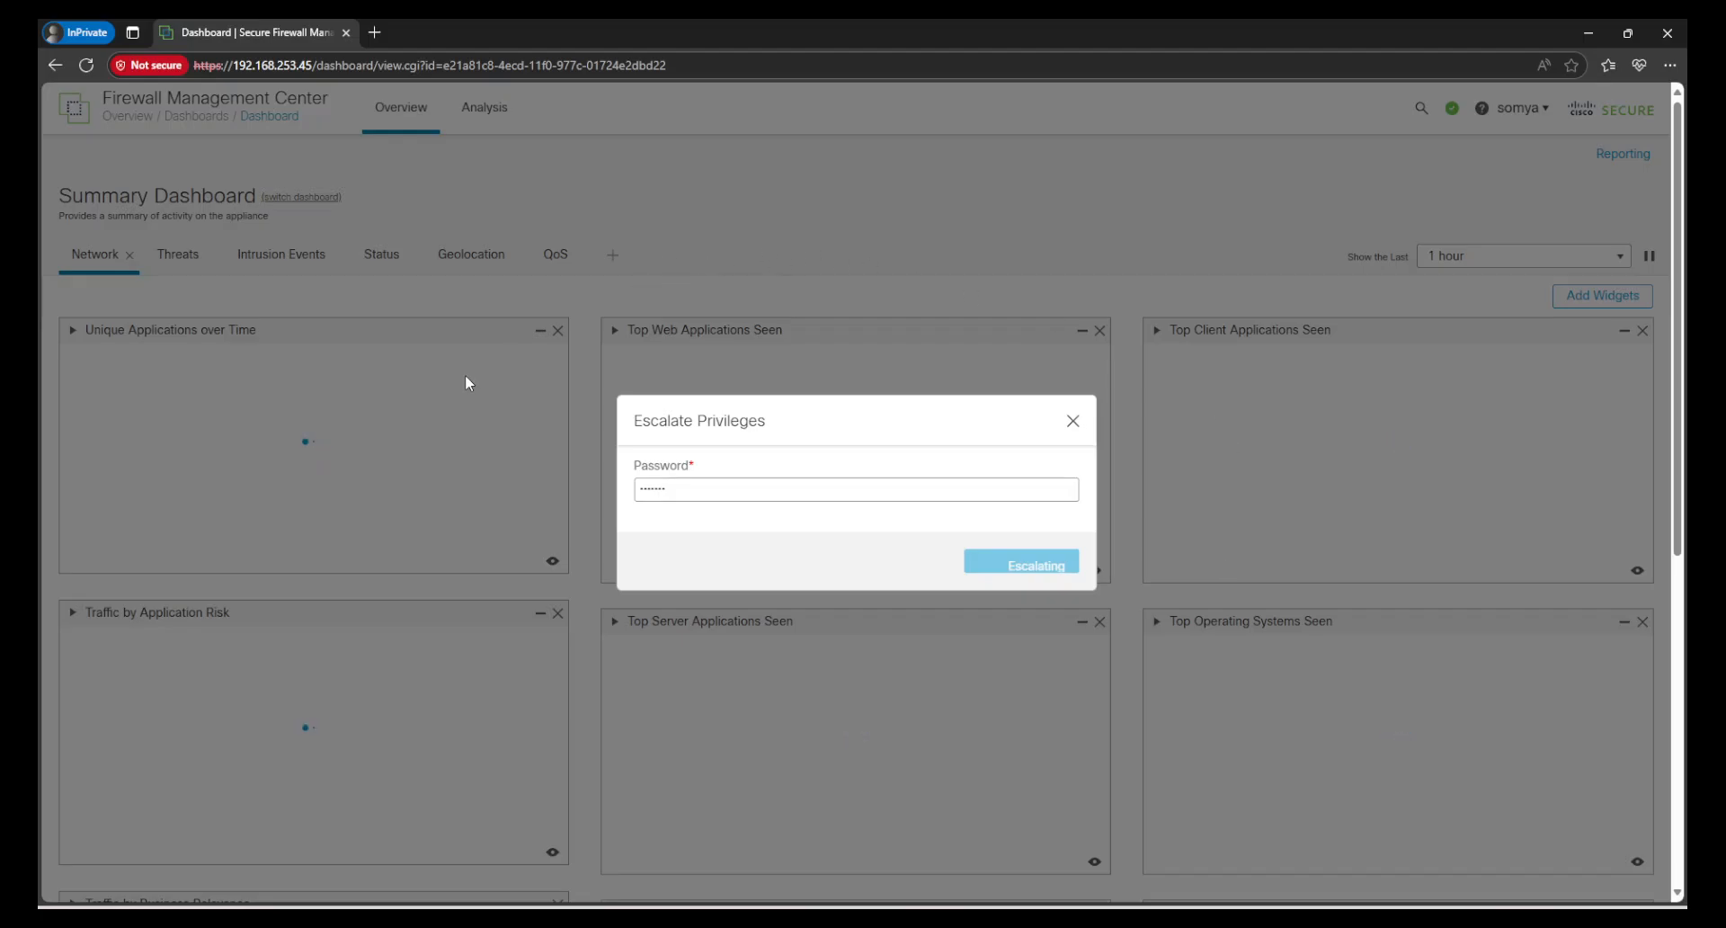
# In the main admin session, open the User Roles list to examine the roles and the permission escalation option
pyautogui.moveTo(1112, 919)
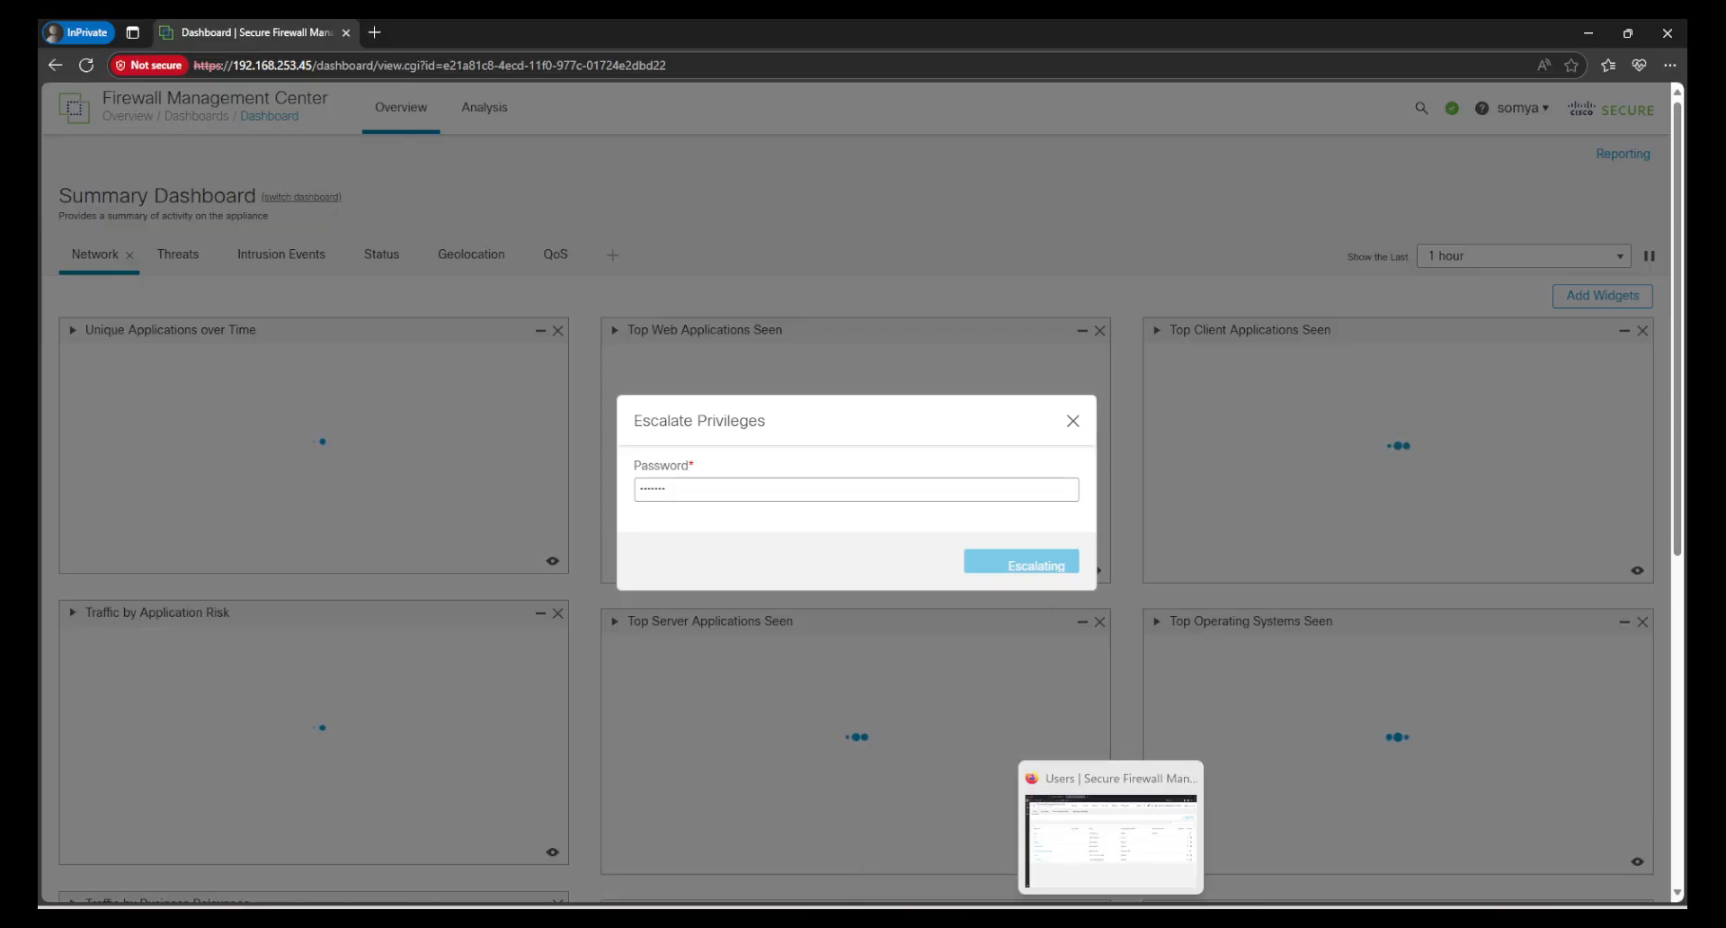
pyautogui.click(1111, 919)
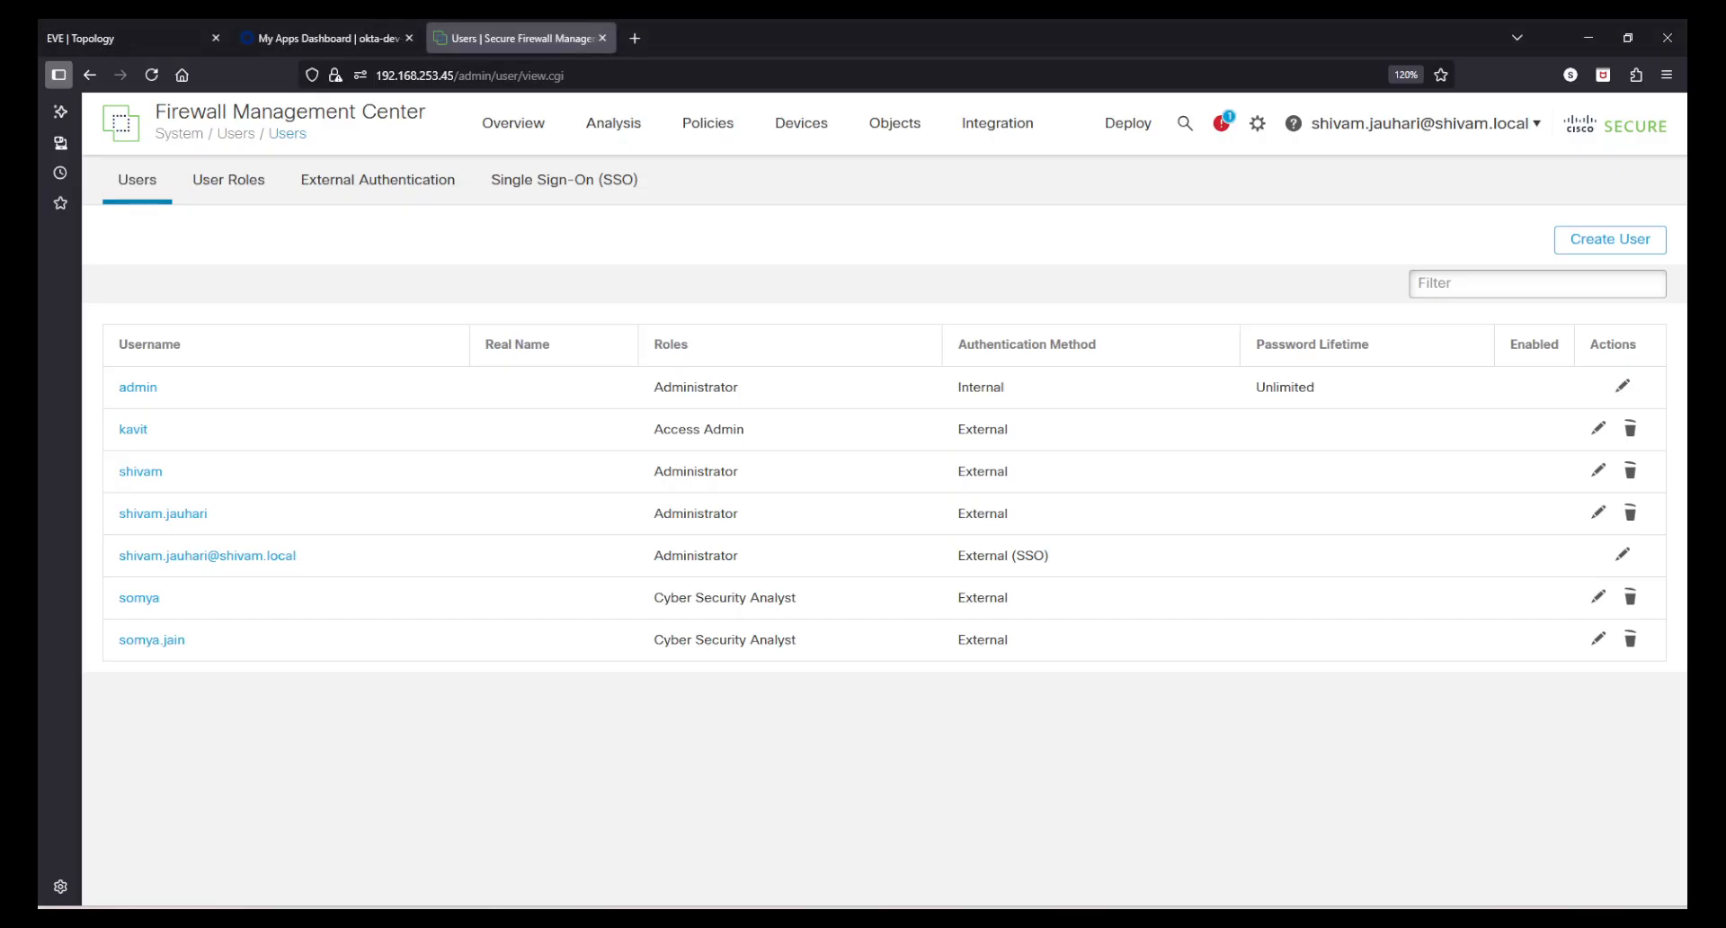
pyautogui.click(1257, 124)
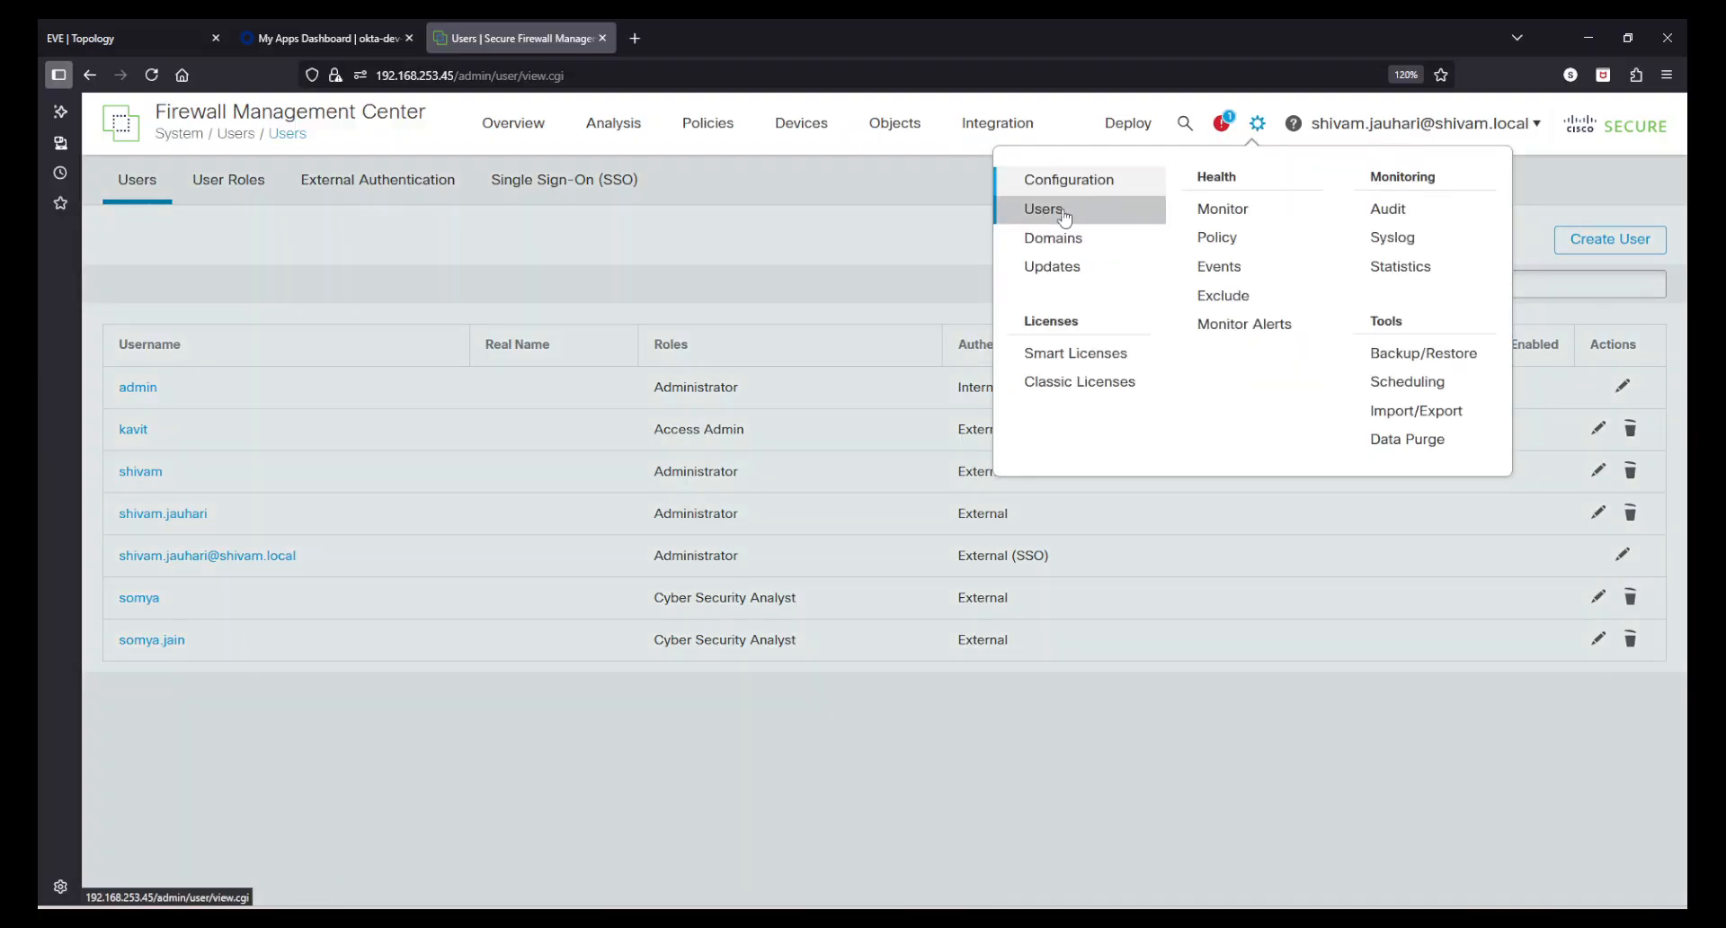
pyautogui.click(769, 234)
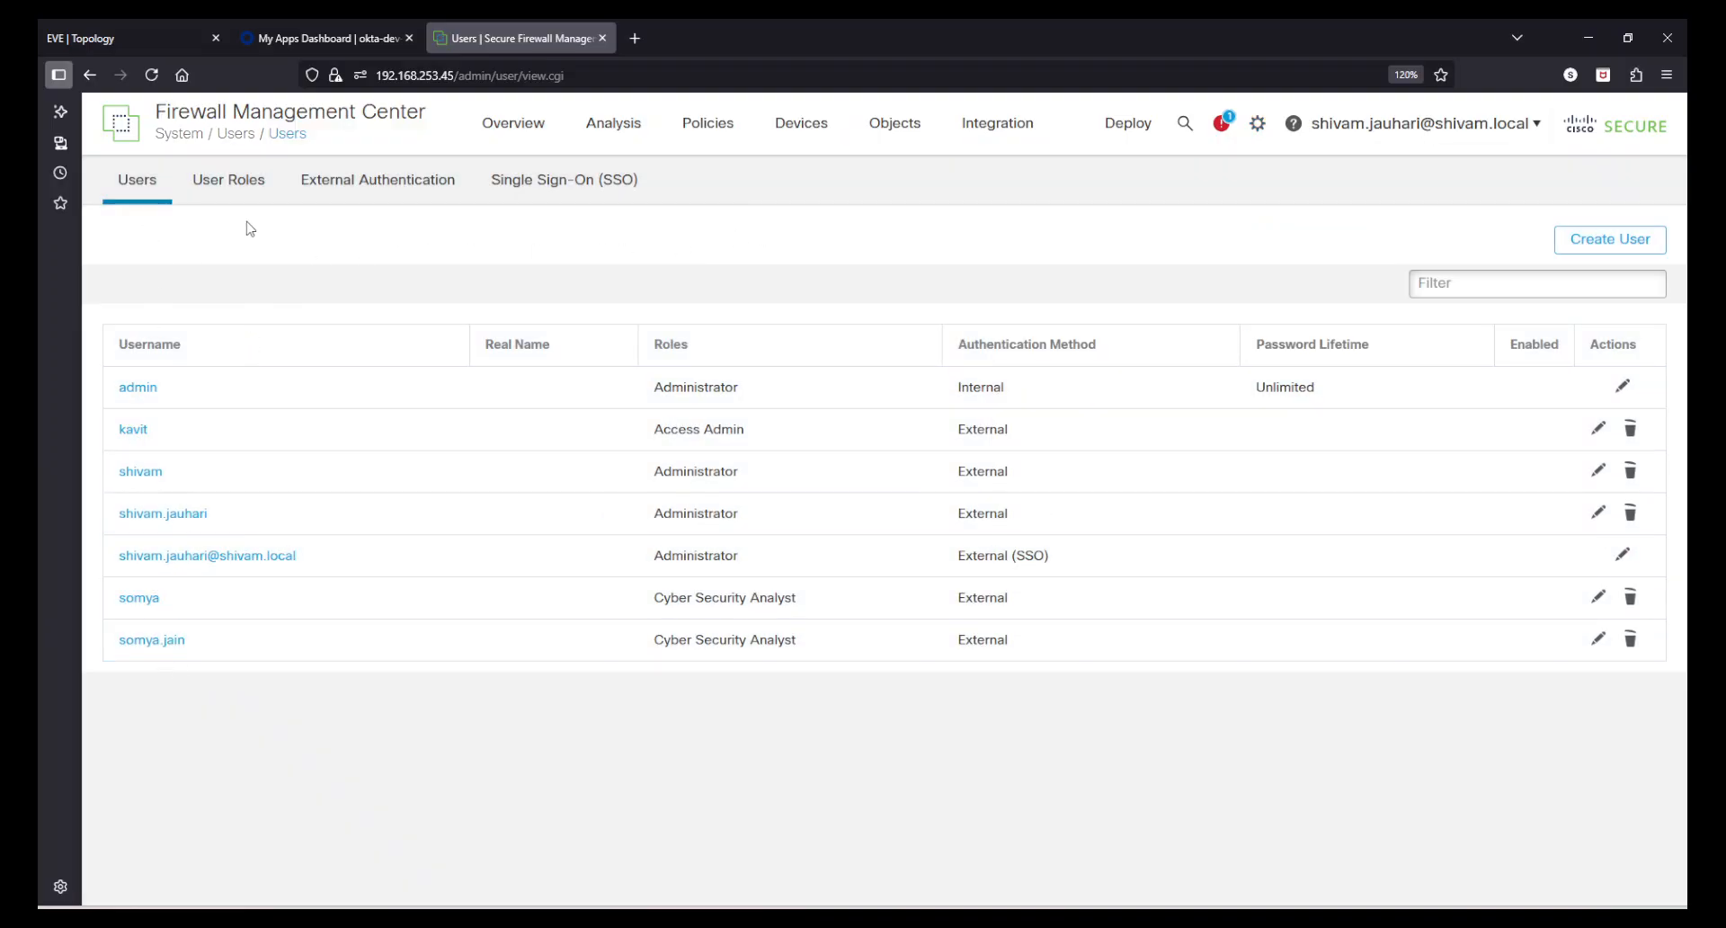
pyautogui.click(229, 180)
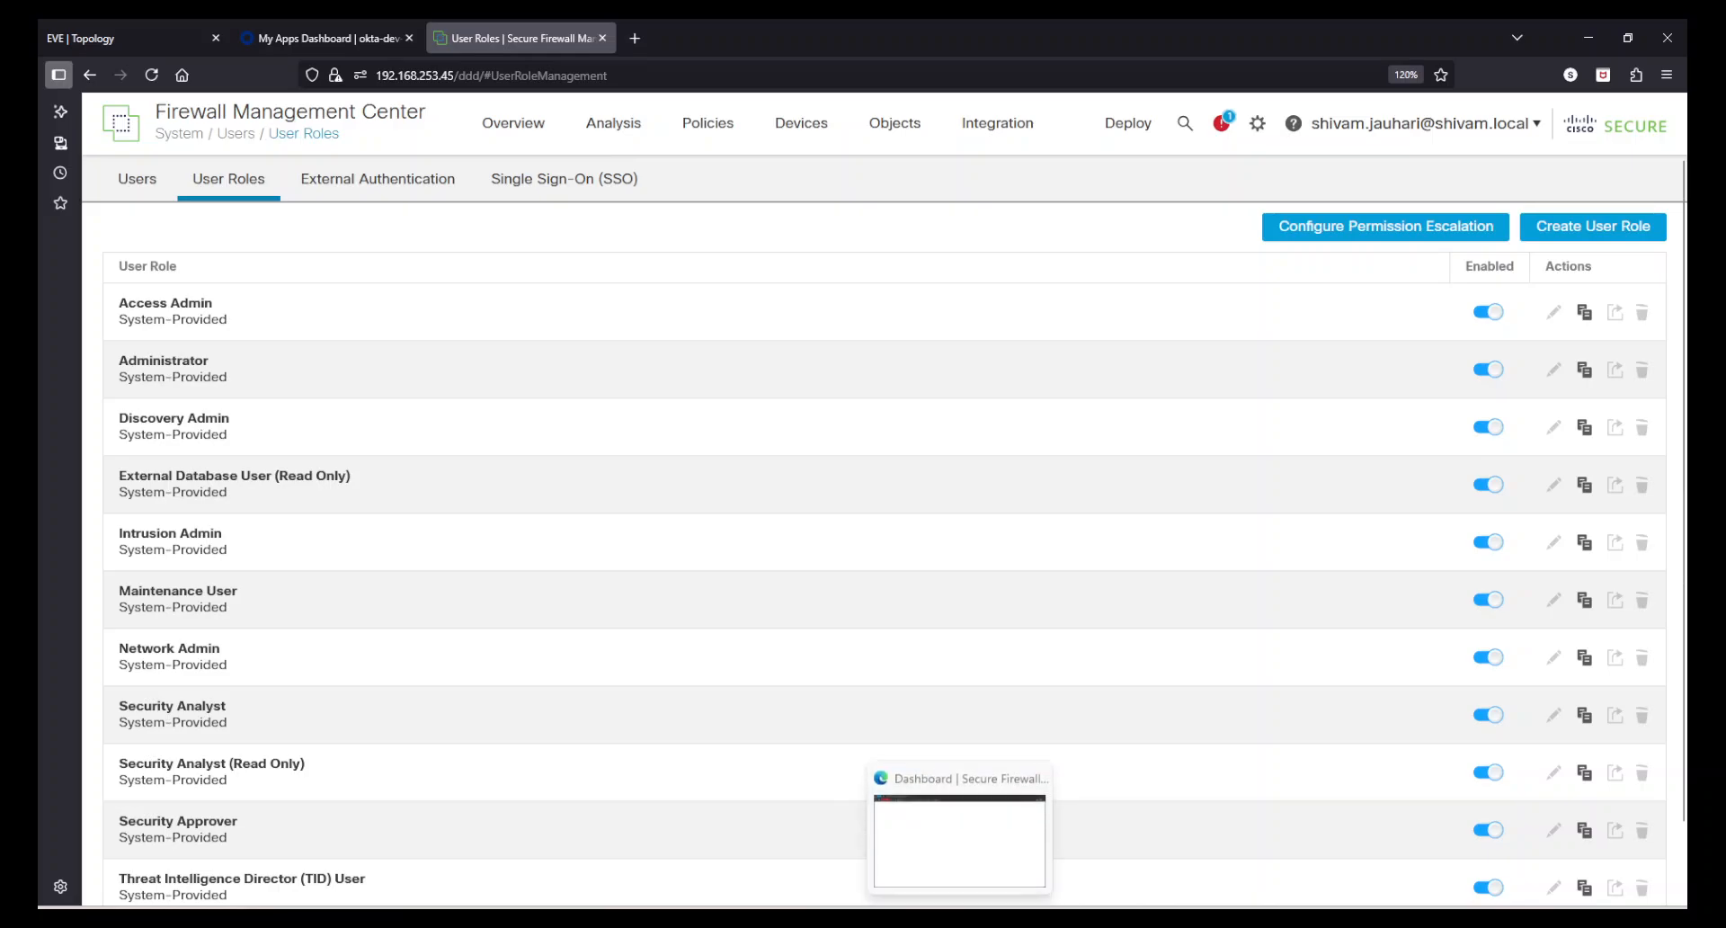
# Compare the escalated user's menus in the Edge InPrivate session with the User Roles page of the main admin session
pyautogui.click(957, 836)
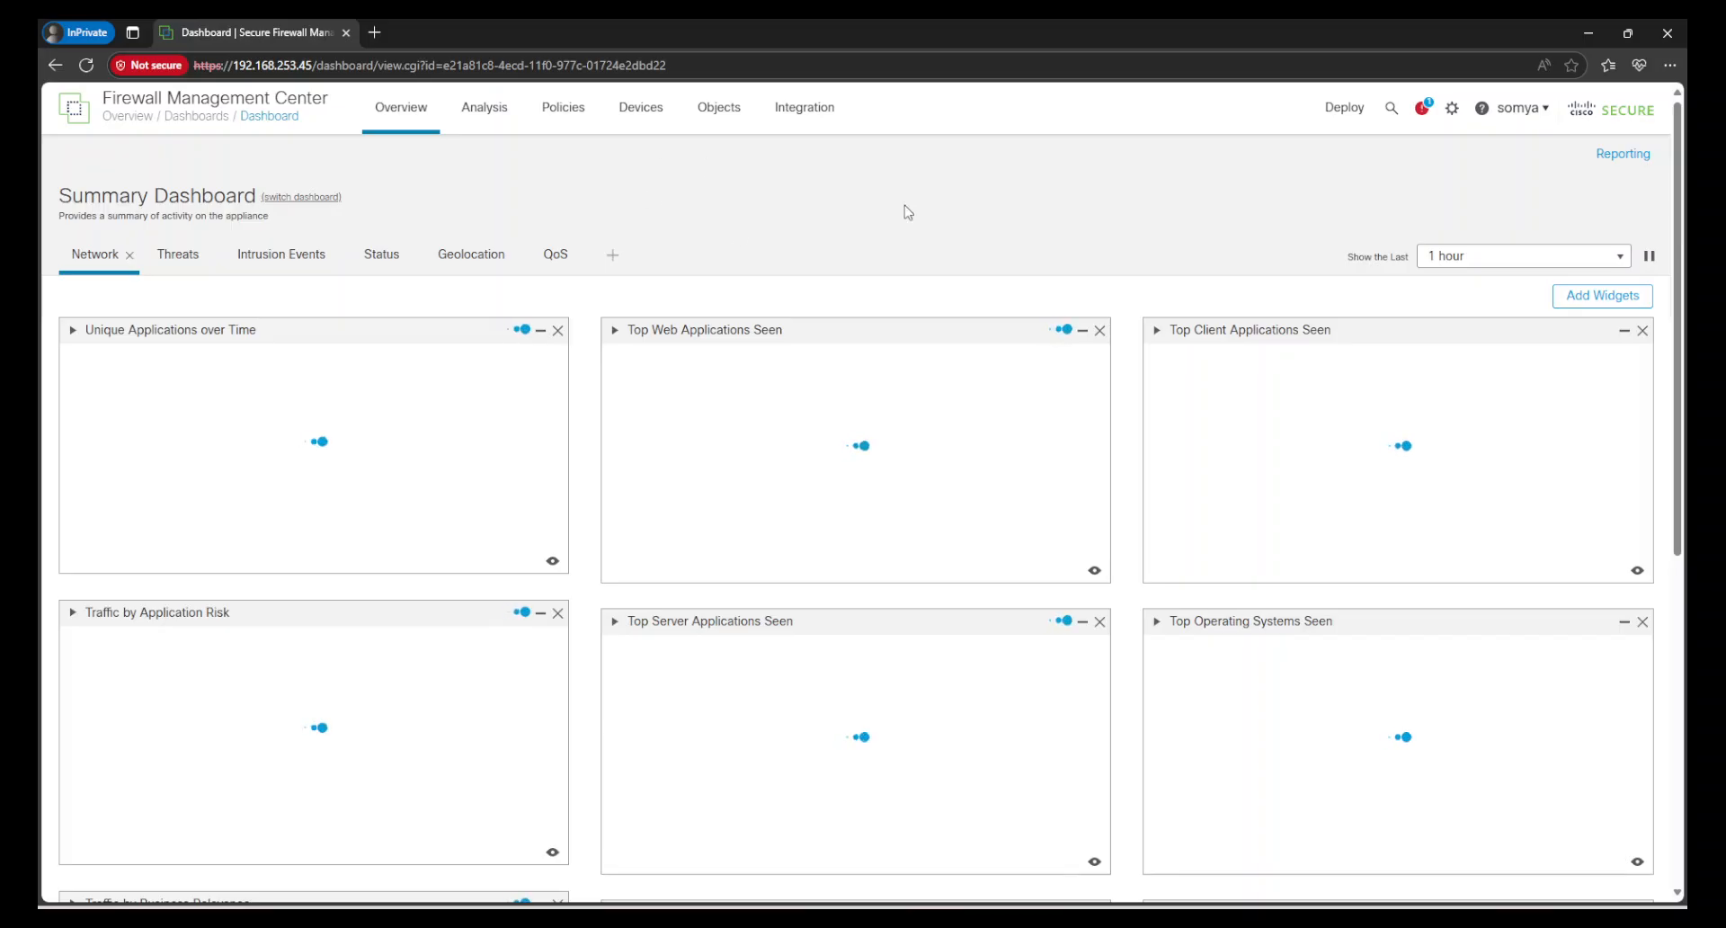
pyautogui.click(1587, 33)
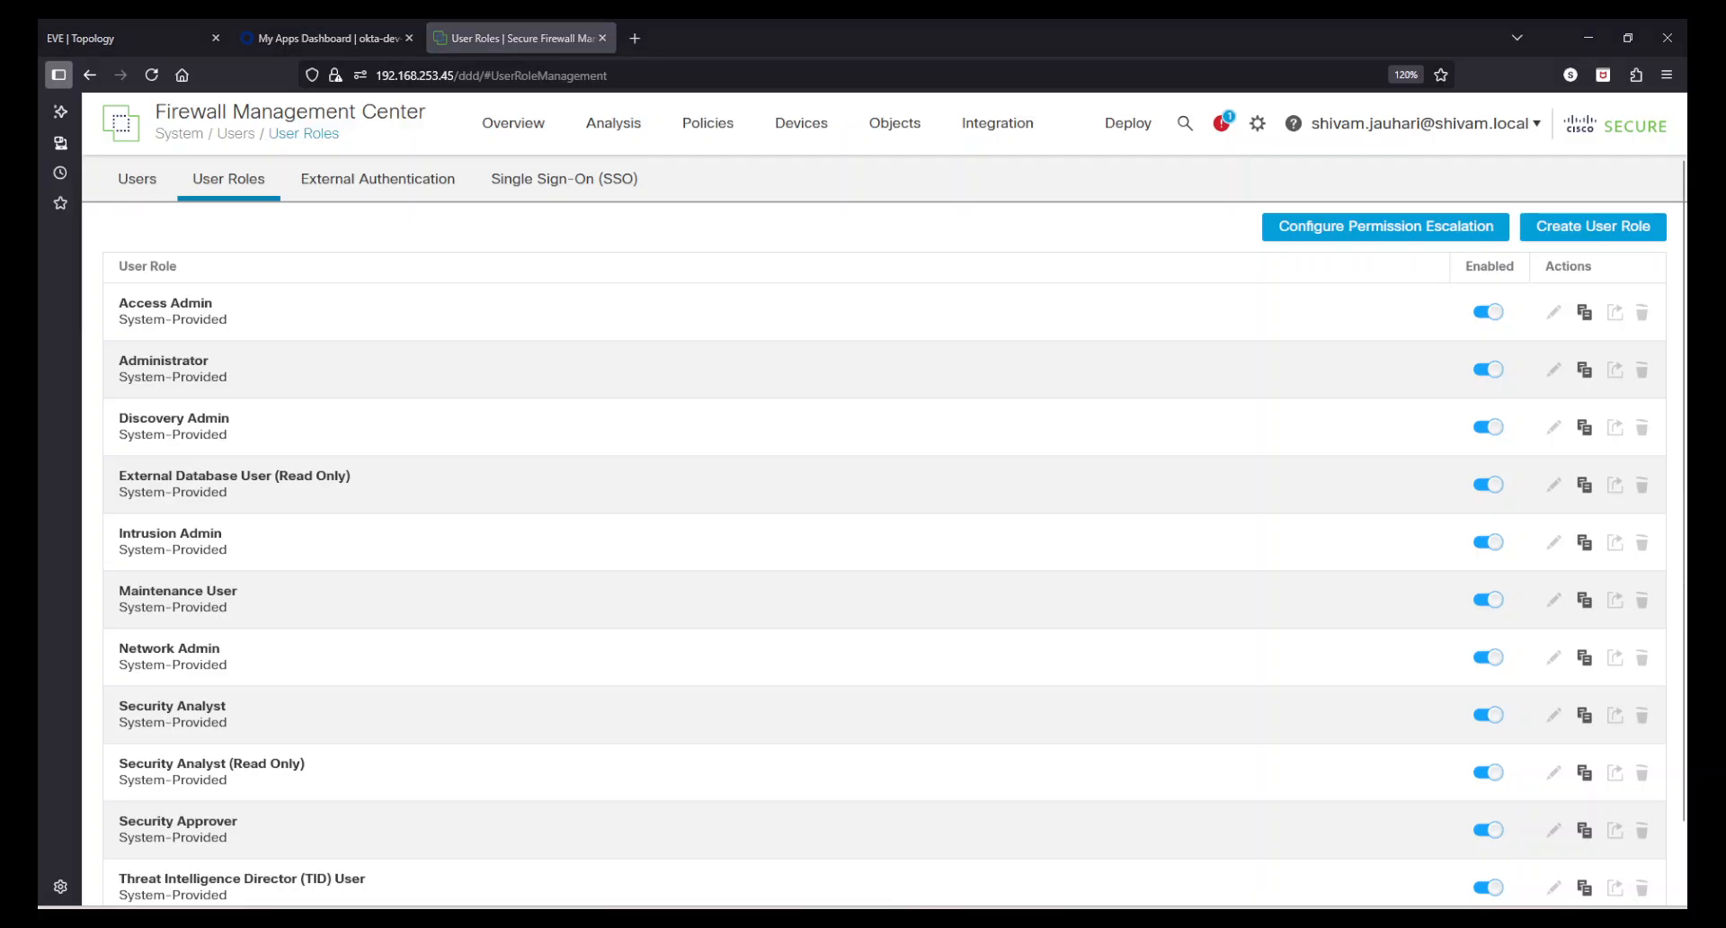
pyautogui.hotkey('alt', 'Tab')
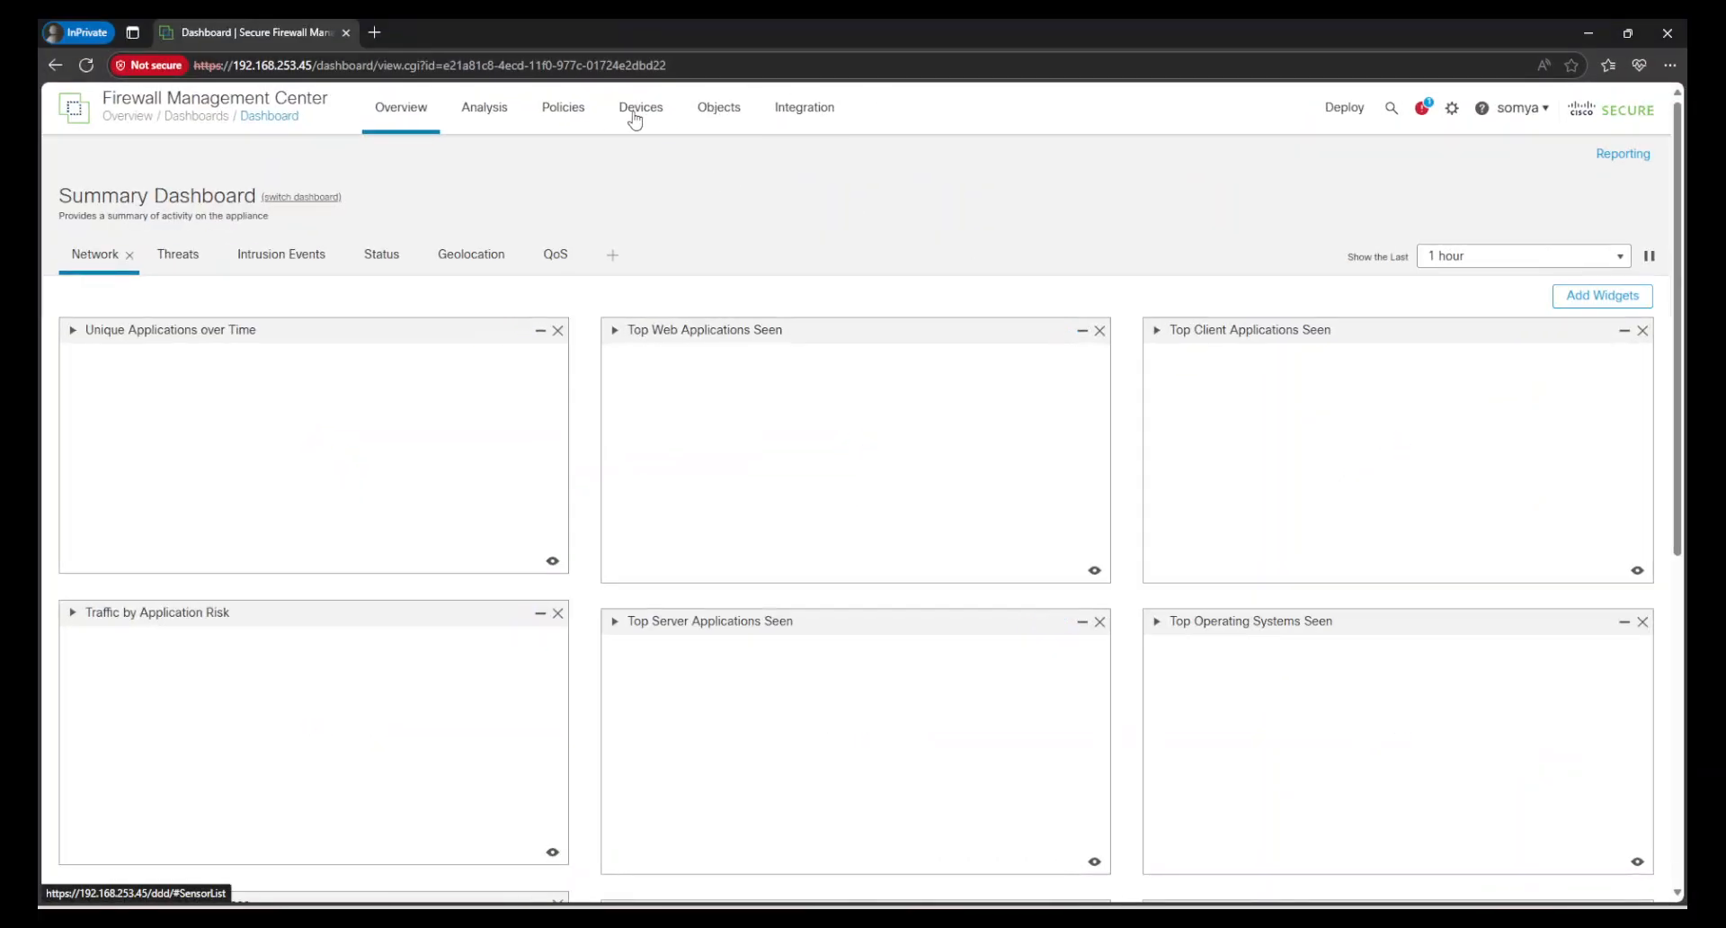
# Log the third RADIUS user out of the Edge InPrivate session and close its window
pyautogui.click(1531, 119)
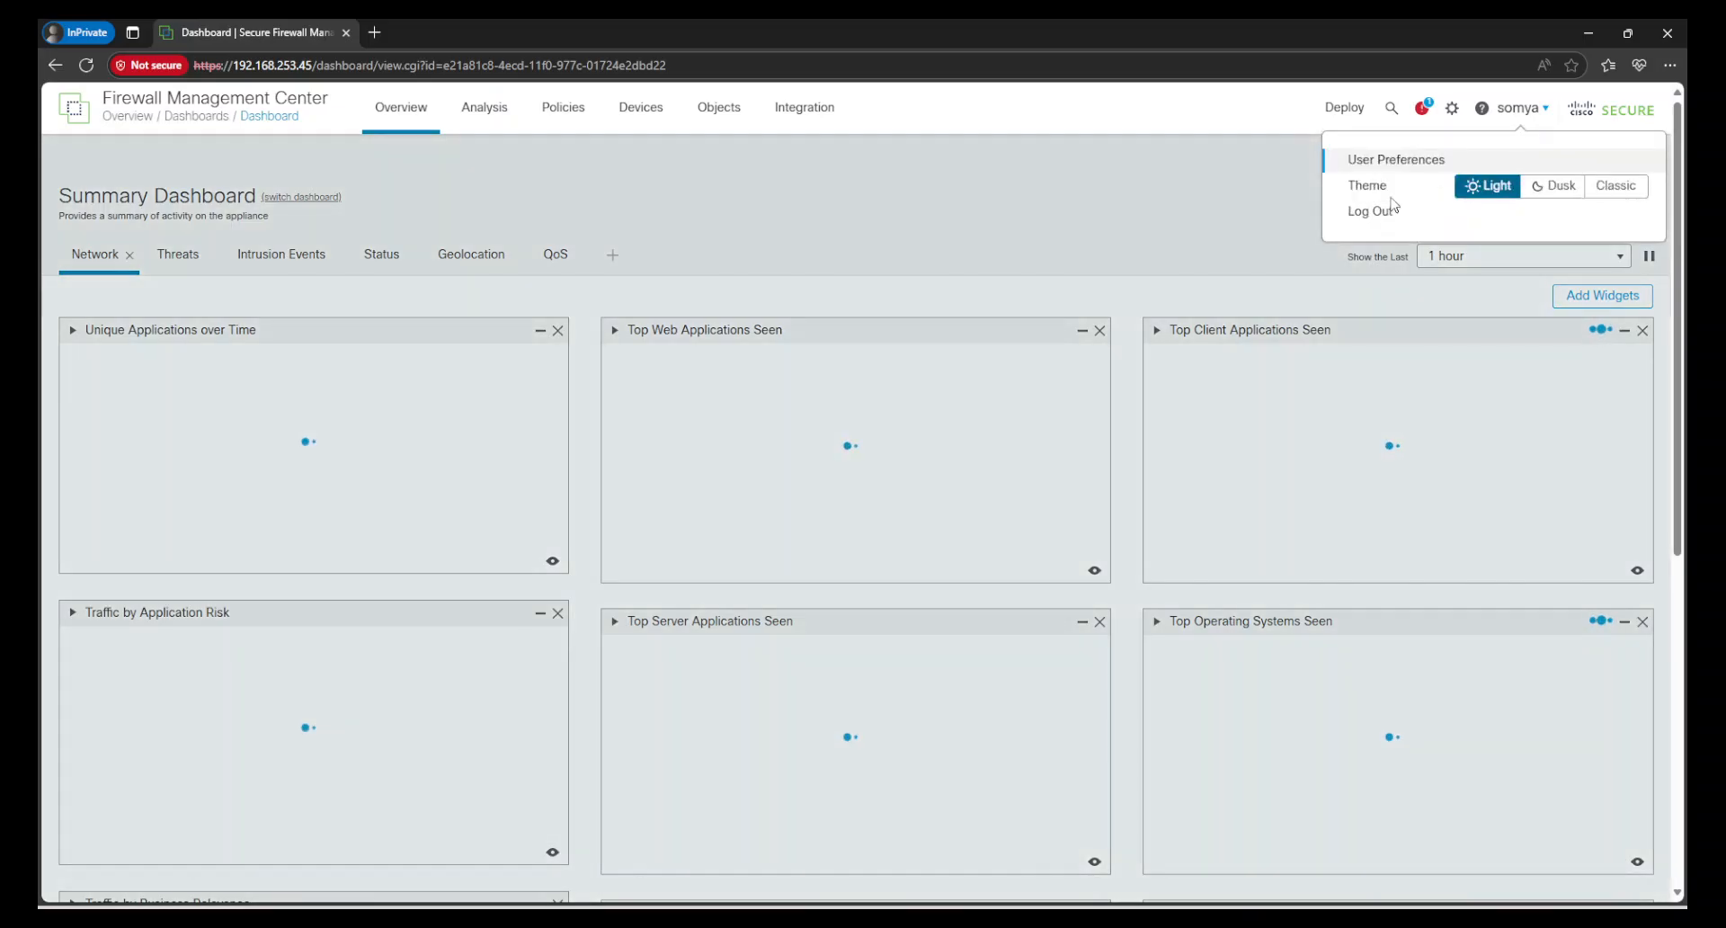
pyautogui.click(1370, 211)
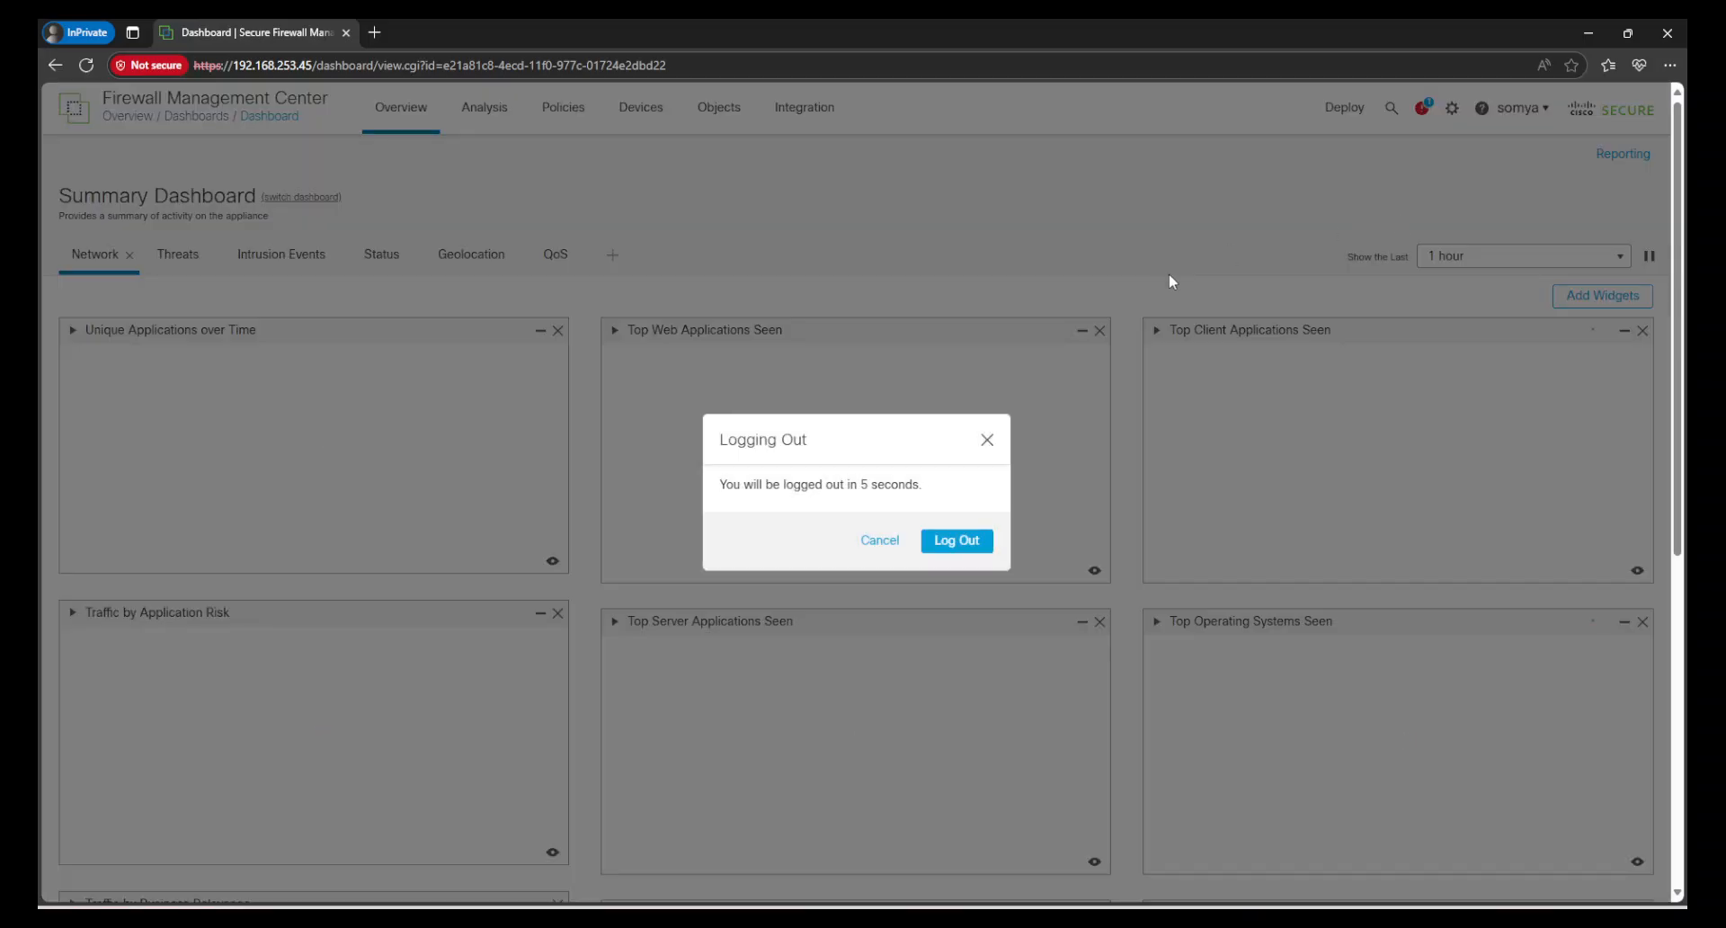
pyautogui.click(956, 541)
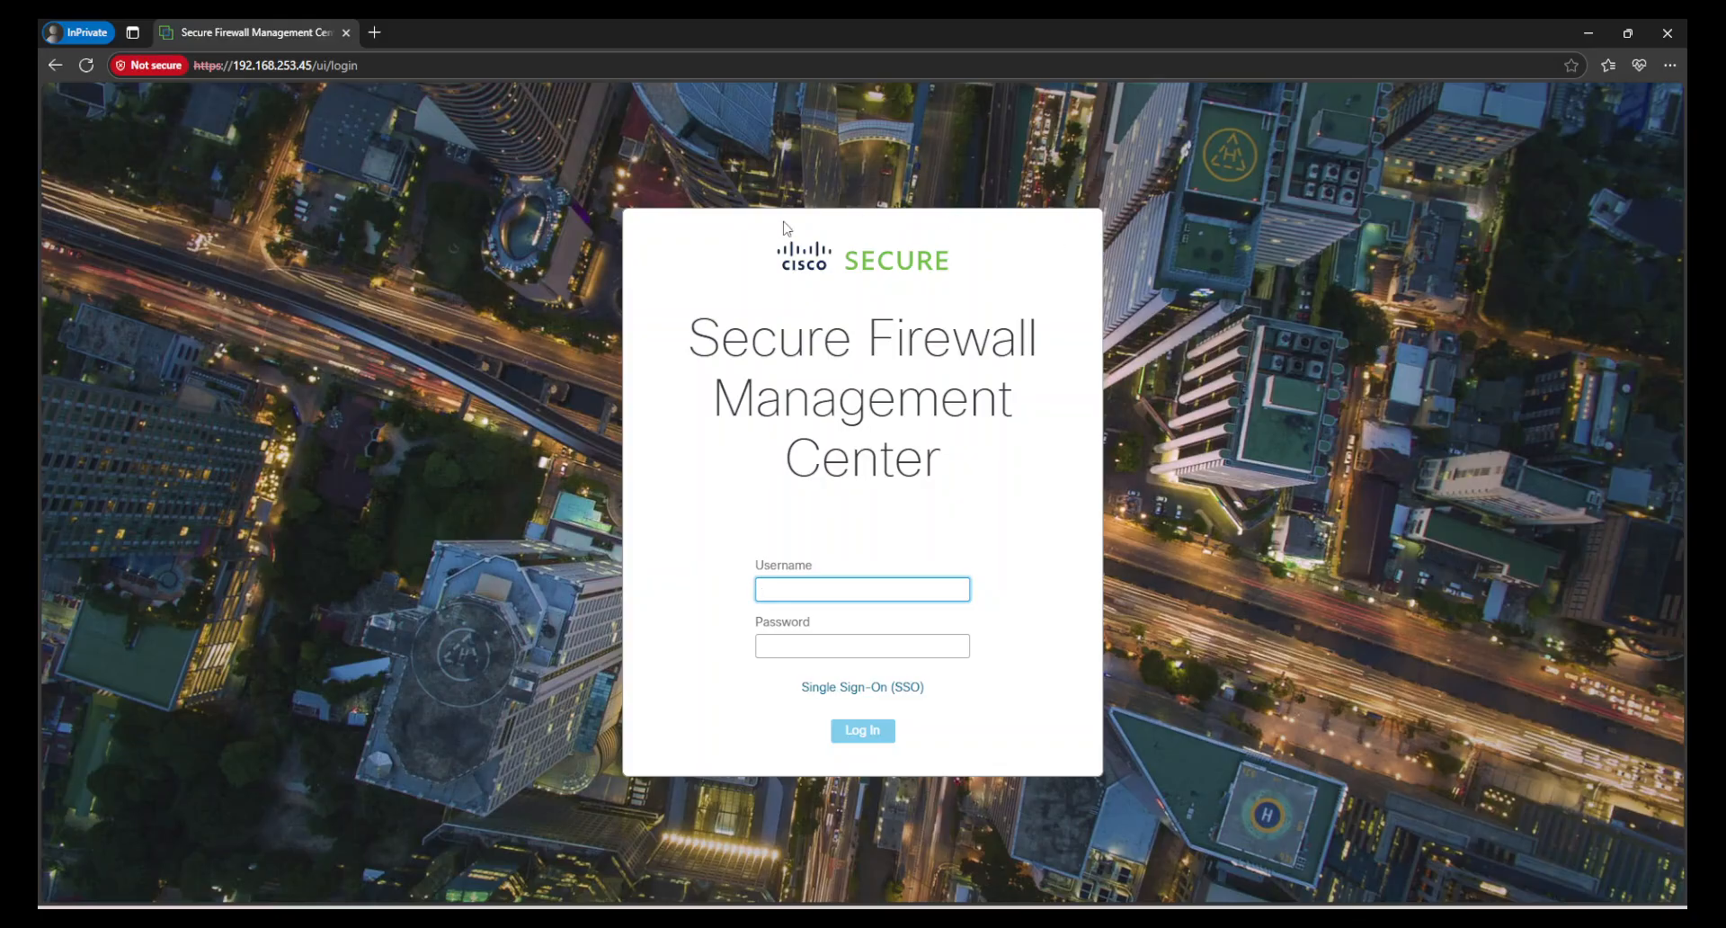
pyautogui.click(1669, 34)
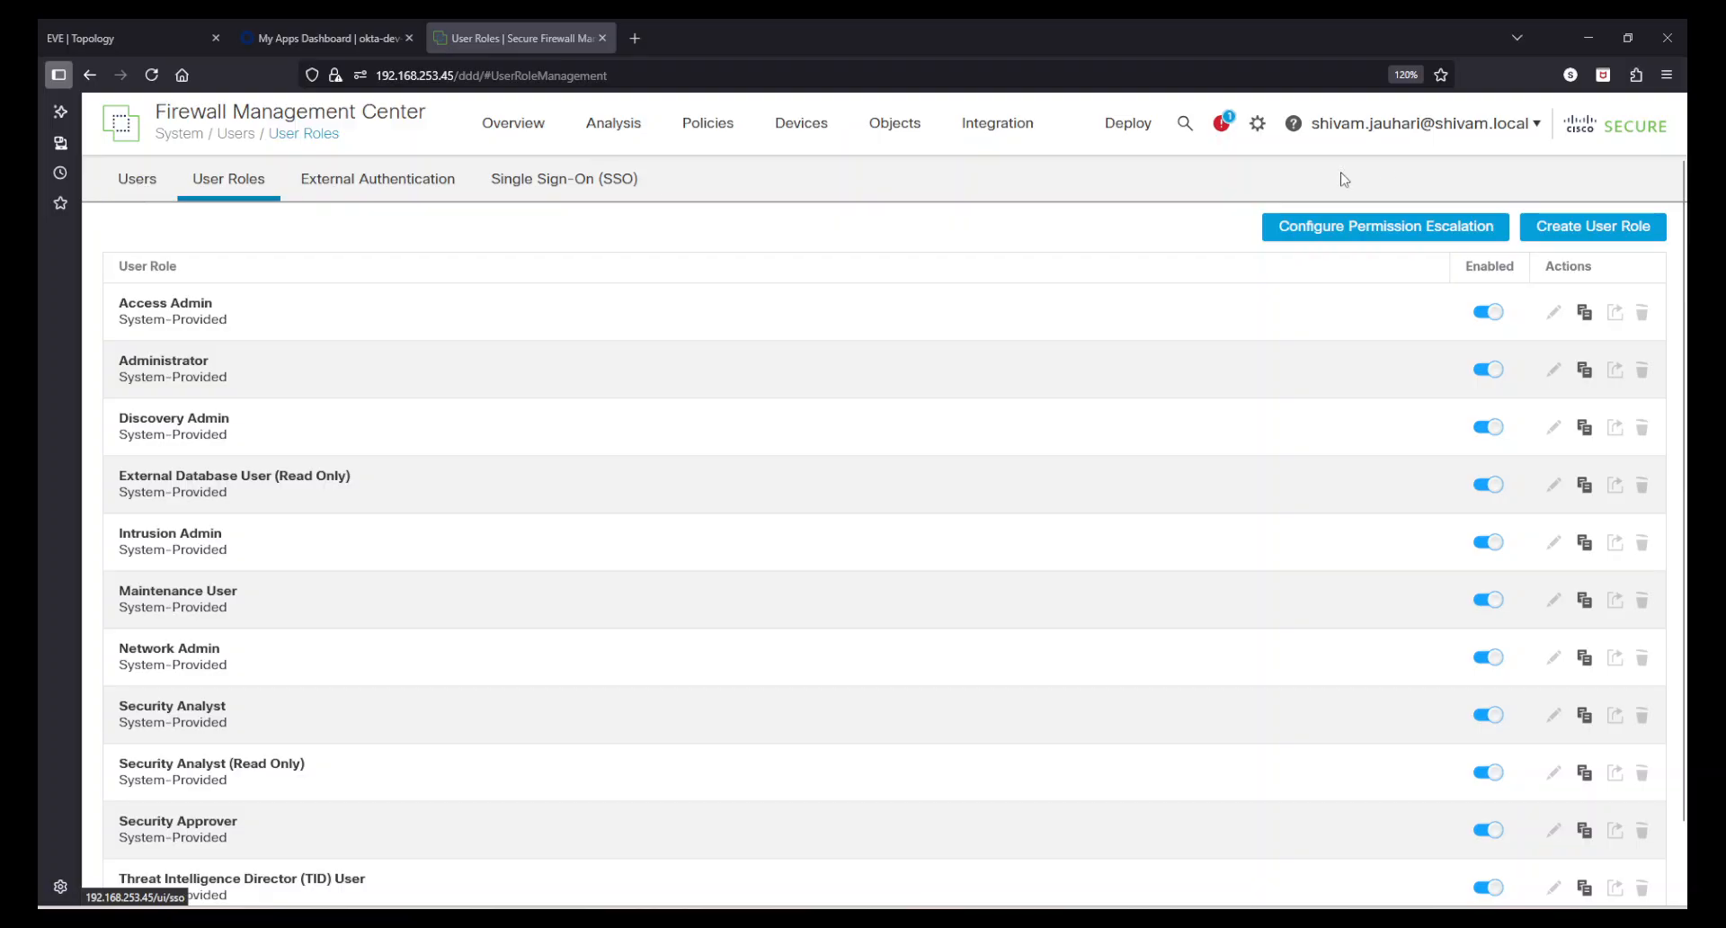